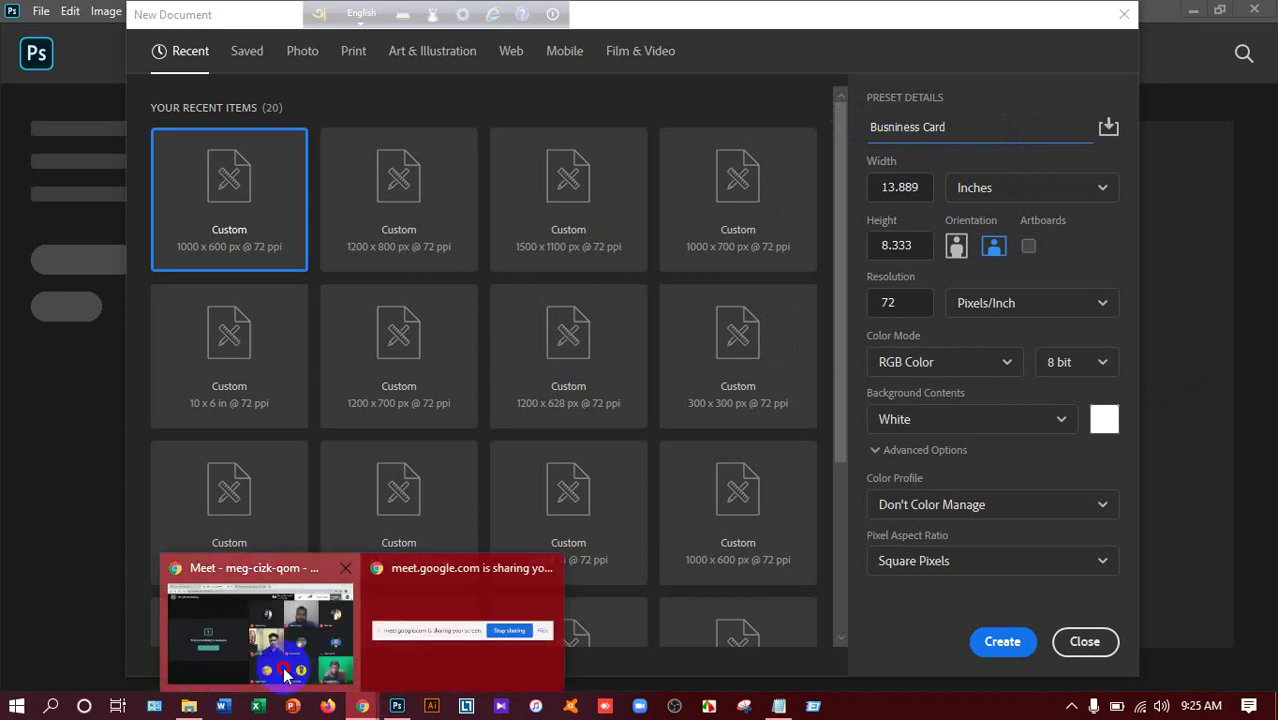
Stop the current presentation in the Google Meet call.
click(285, 676)
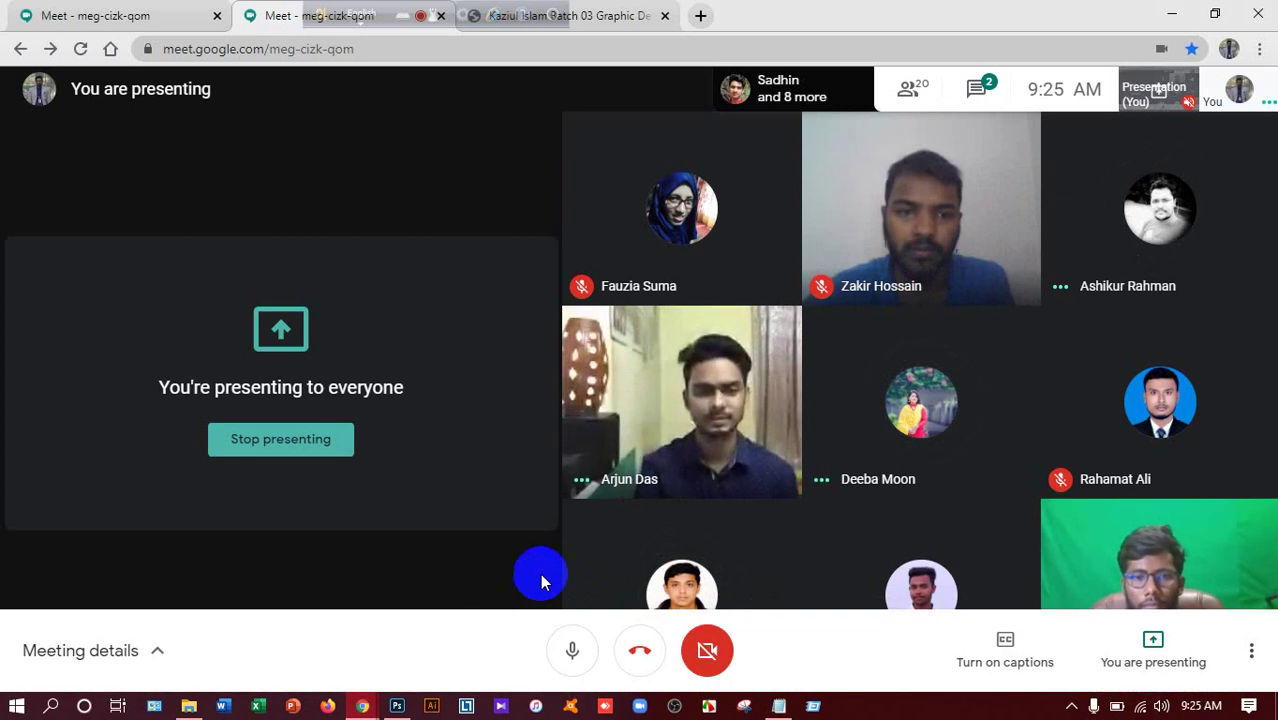
click(1162, 674)
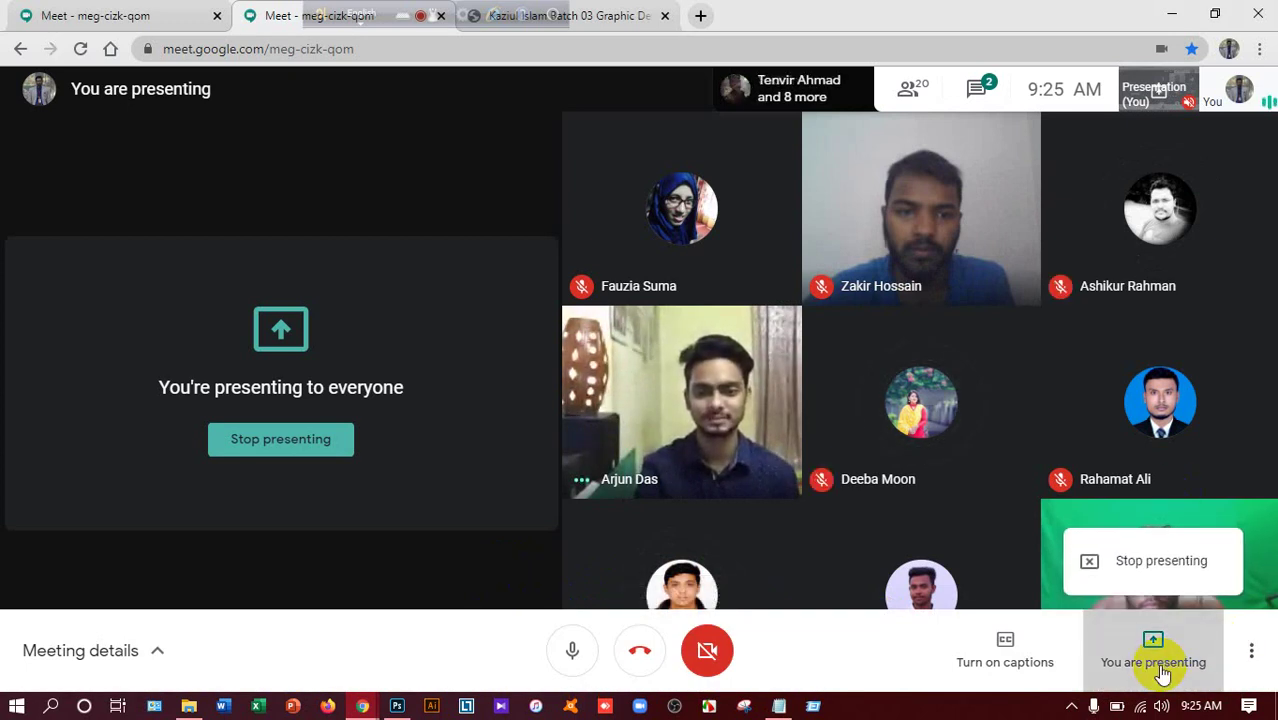
click(1148, 572)
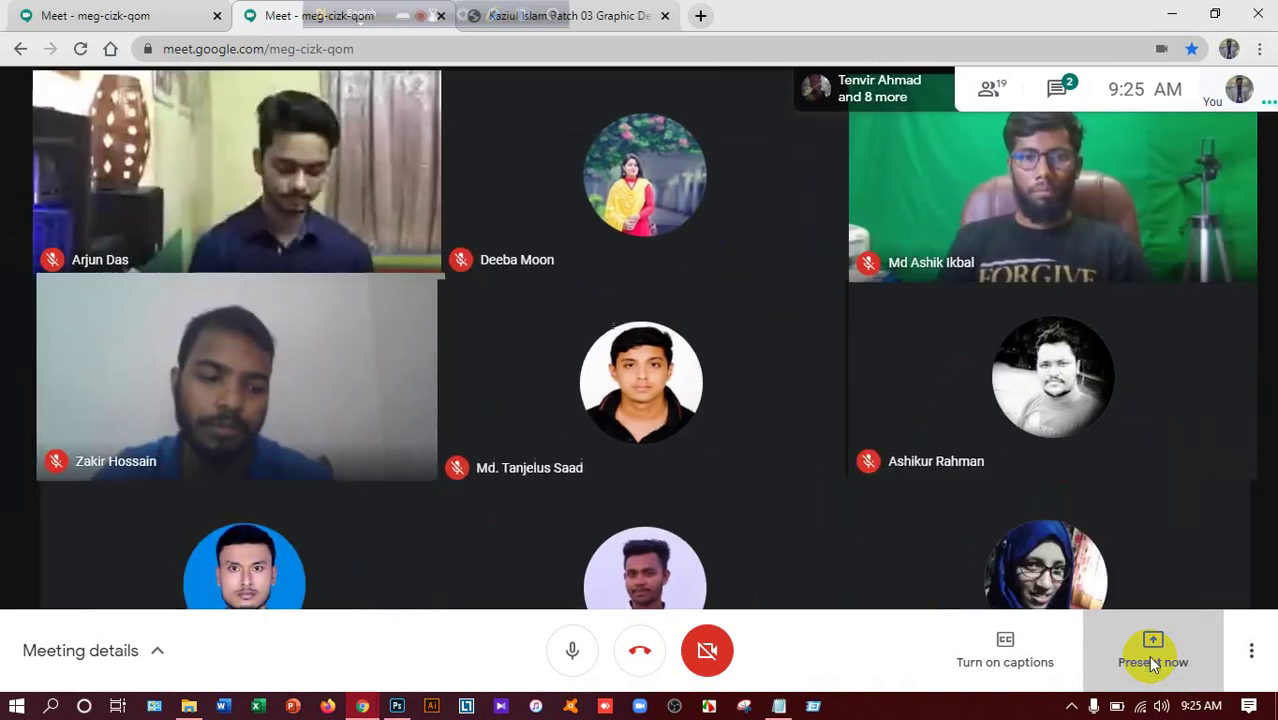
Present the entire screen in Google Meet, then return to Photoshop.
click(1152, 662)
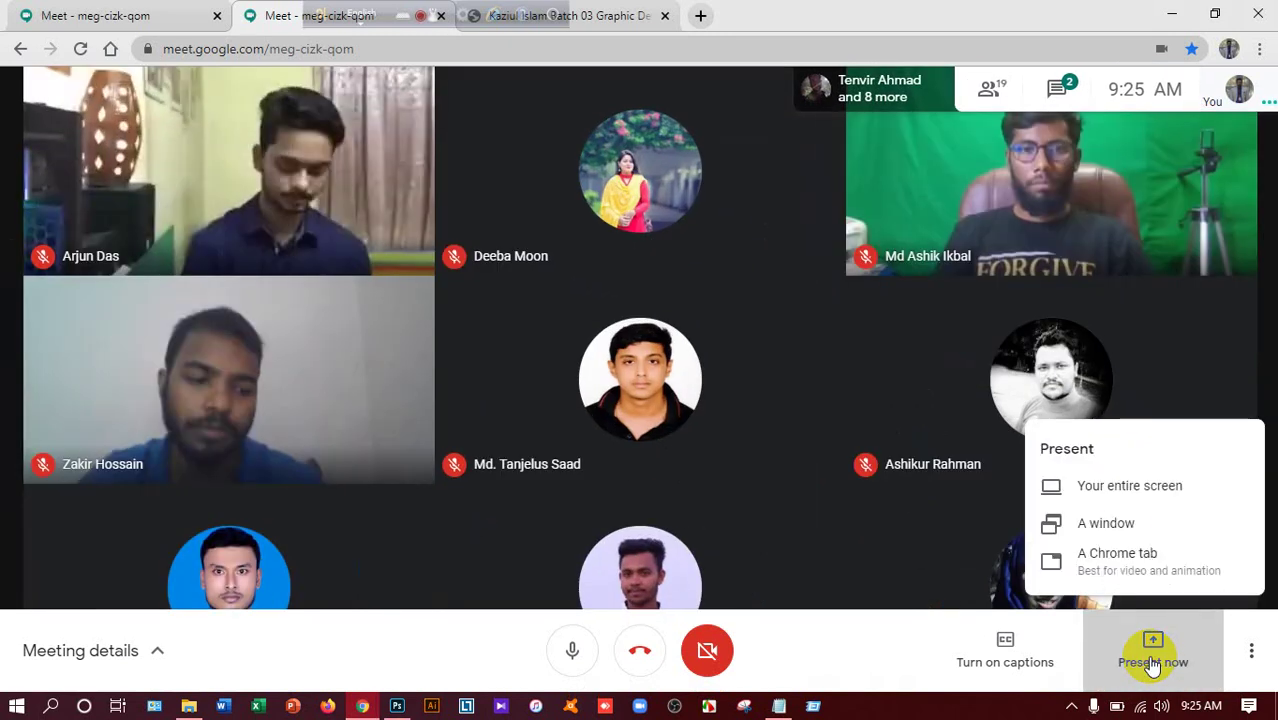
click(1136, 488)
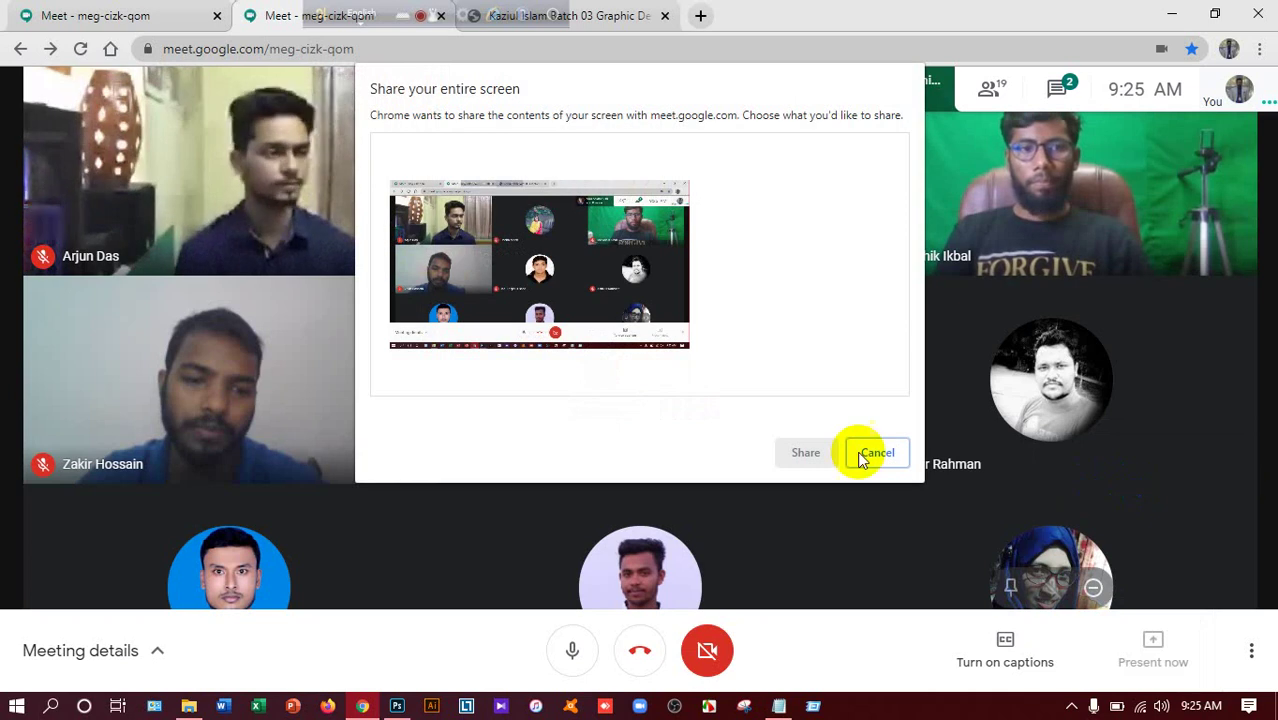
click(634, 318)
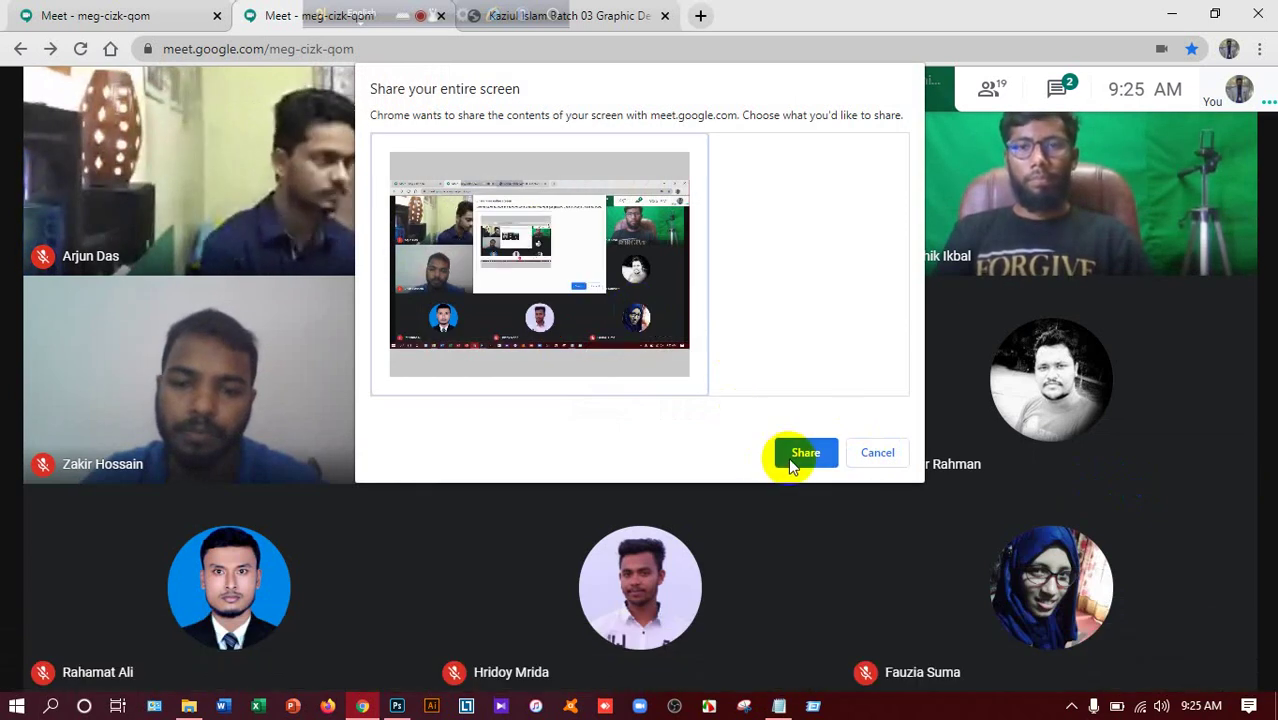
click(805, 455)
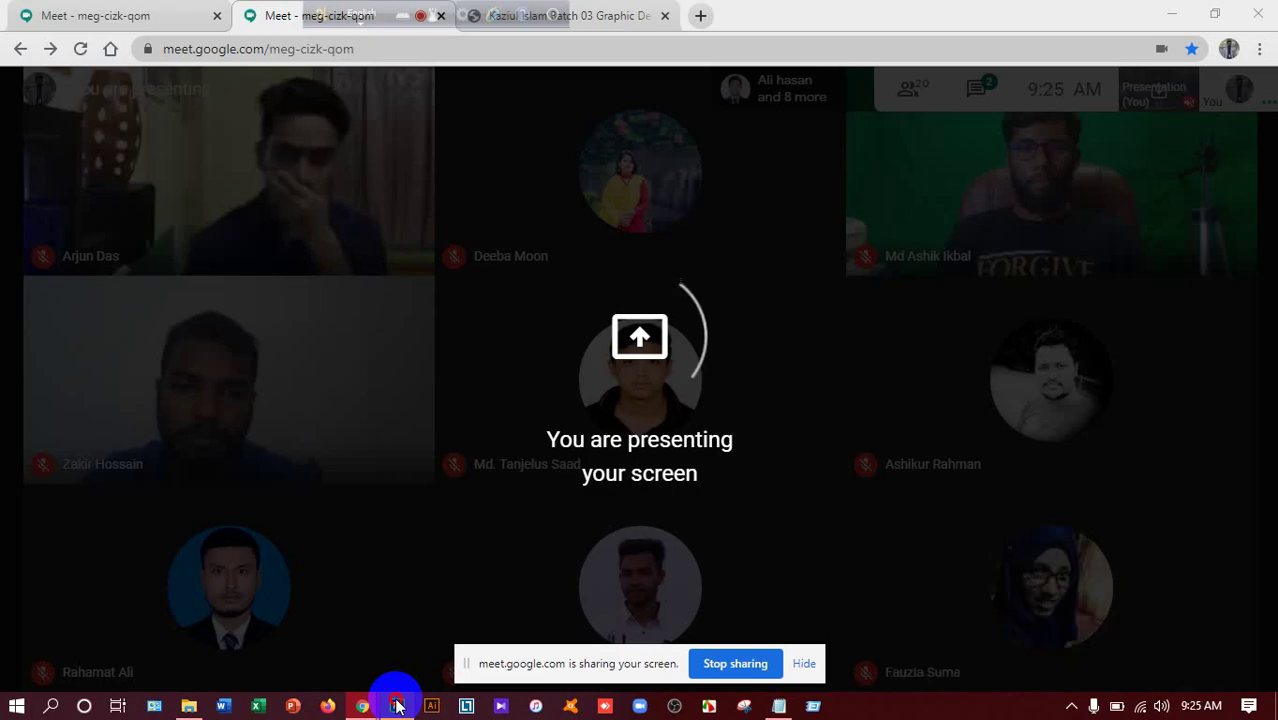
click(397, 706)
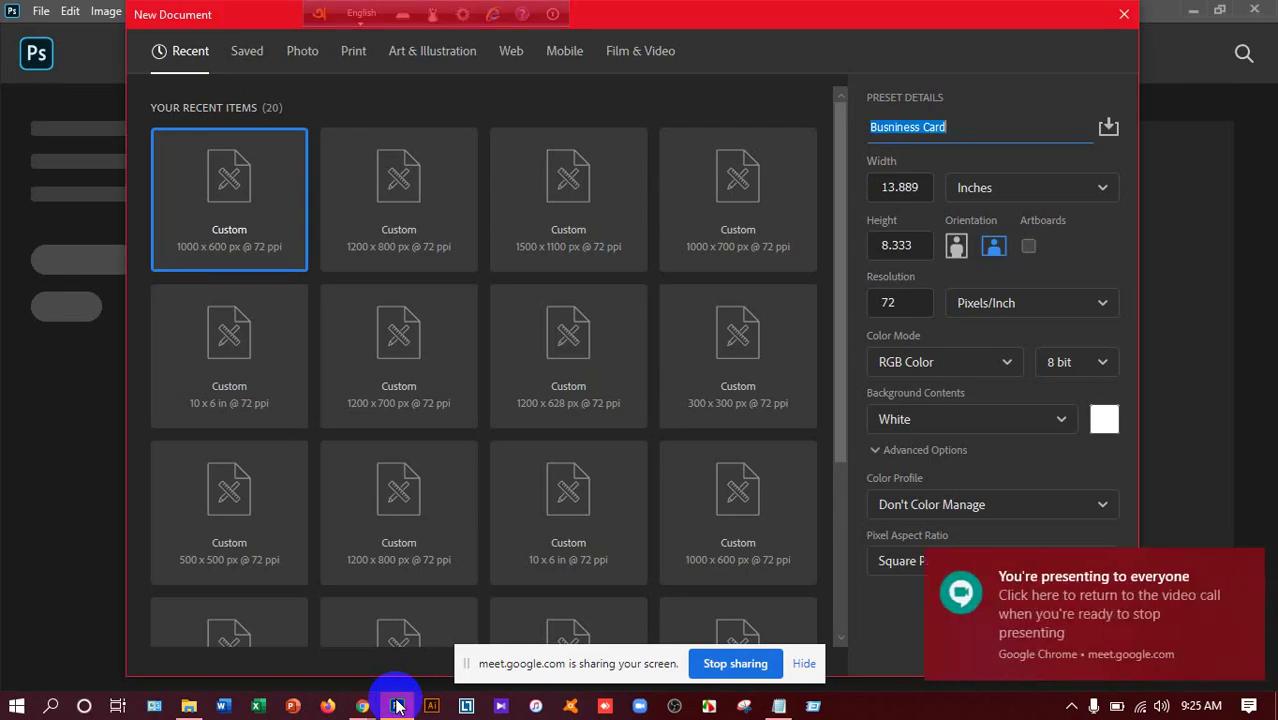
Set the new document to 3.5 × 2 inches, 300 pixels/inch, CMYK Color.
click(960, 126)
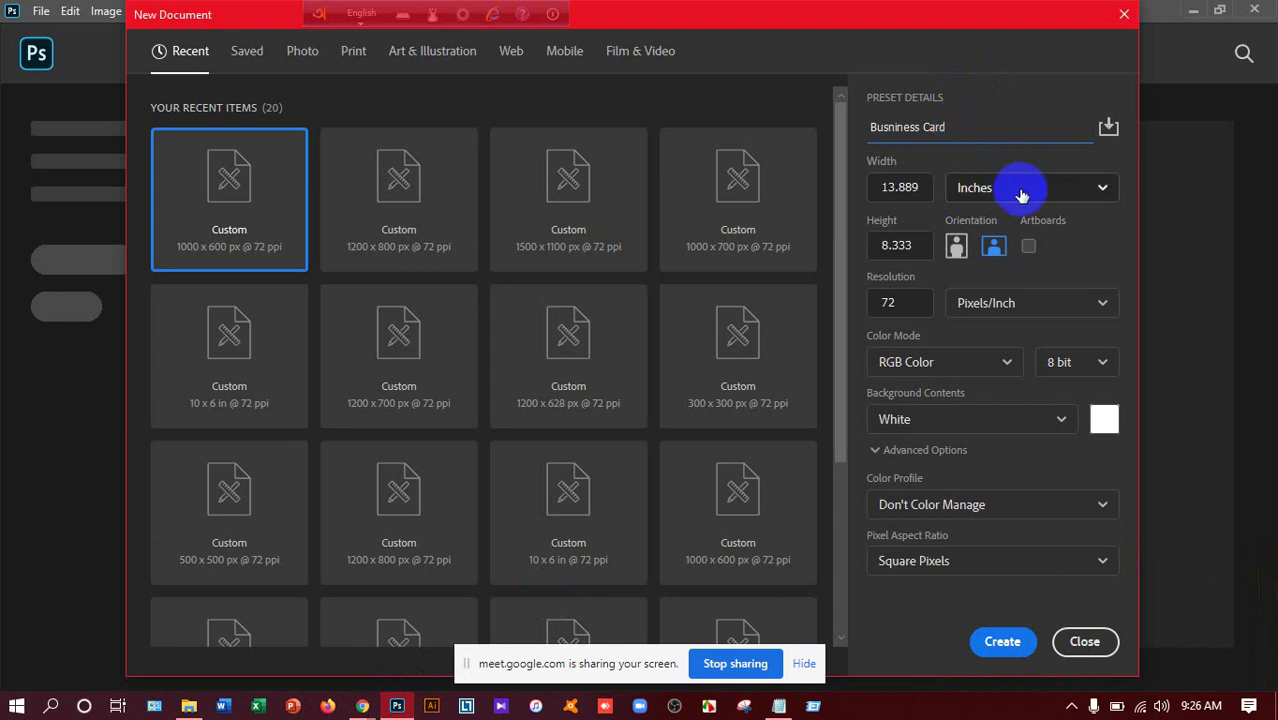
click(869, 172)
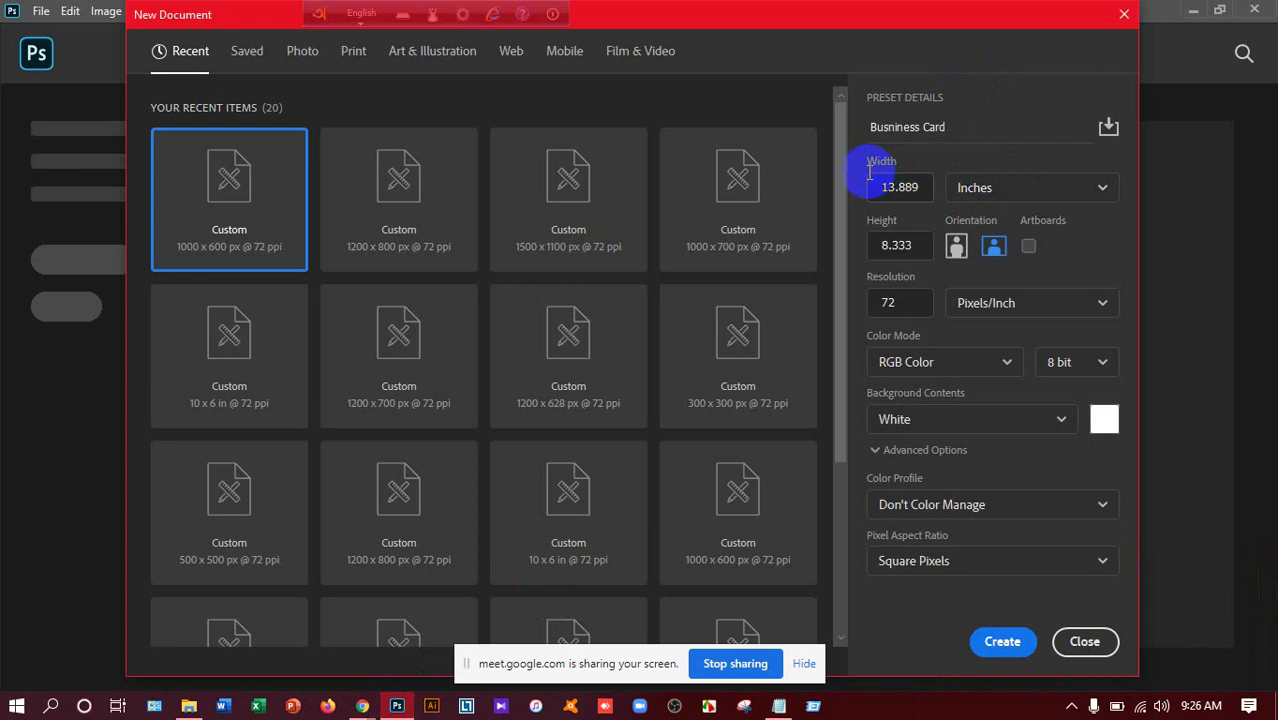
mouse_move(869, 172)
mouse_down()
mouse_move(920, 186)
mouse_move(860, 188)
mouse_up()
text(3.5)
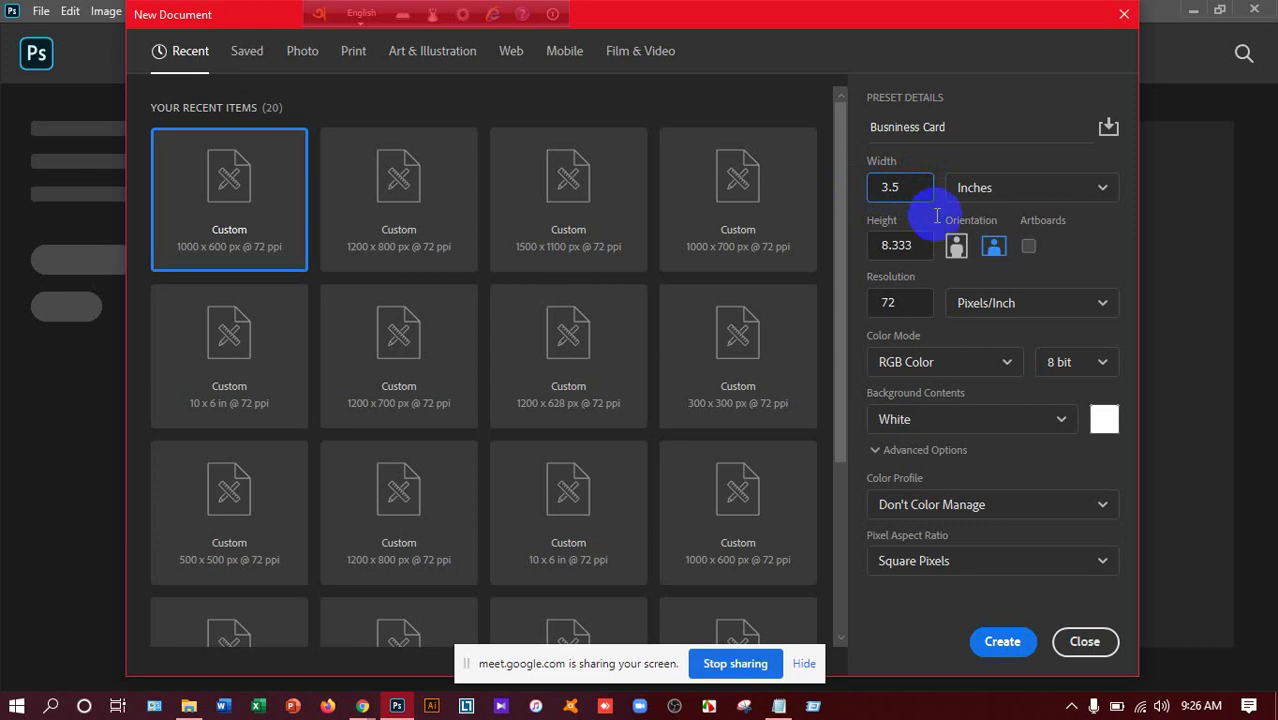
drag(903, 245, 856, 240)
text(2)
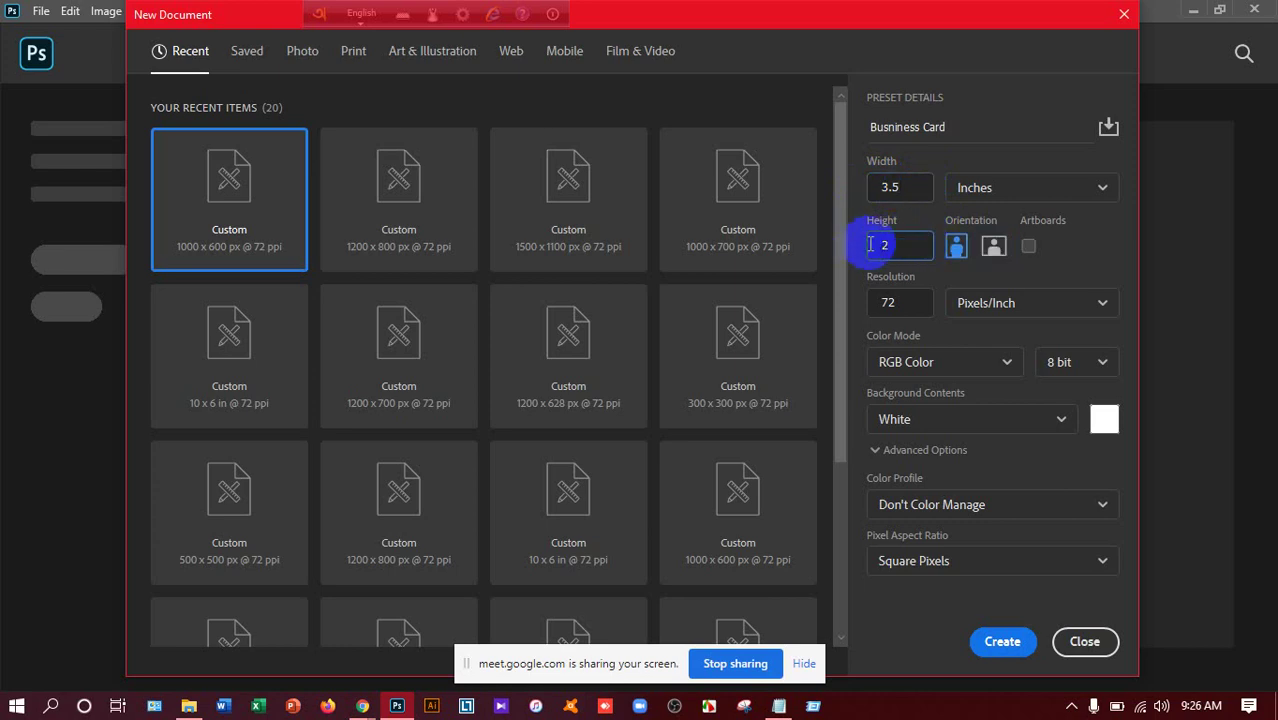
drag(915, 306, 868, 302)
text(300)
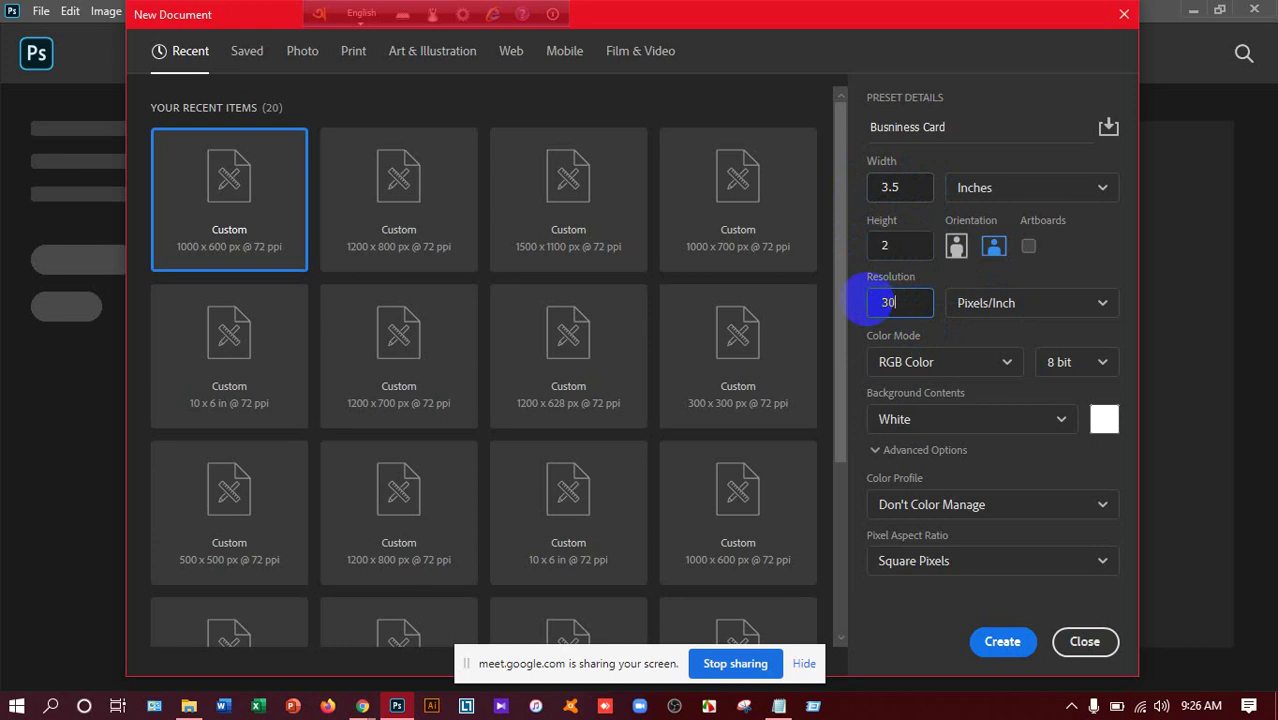
click(1008, 364)
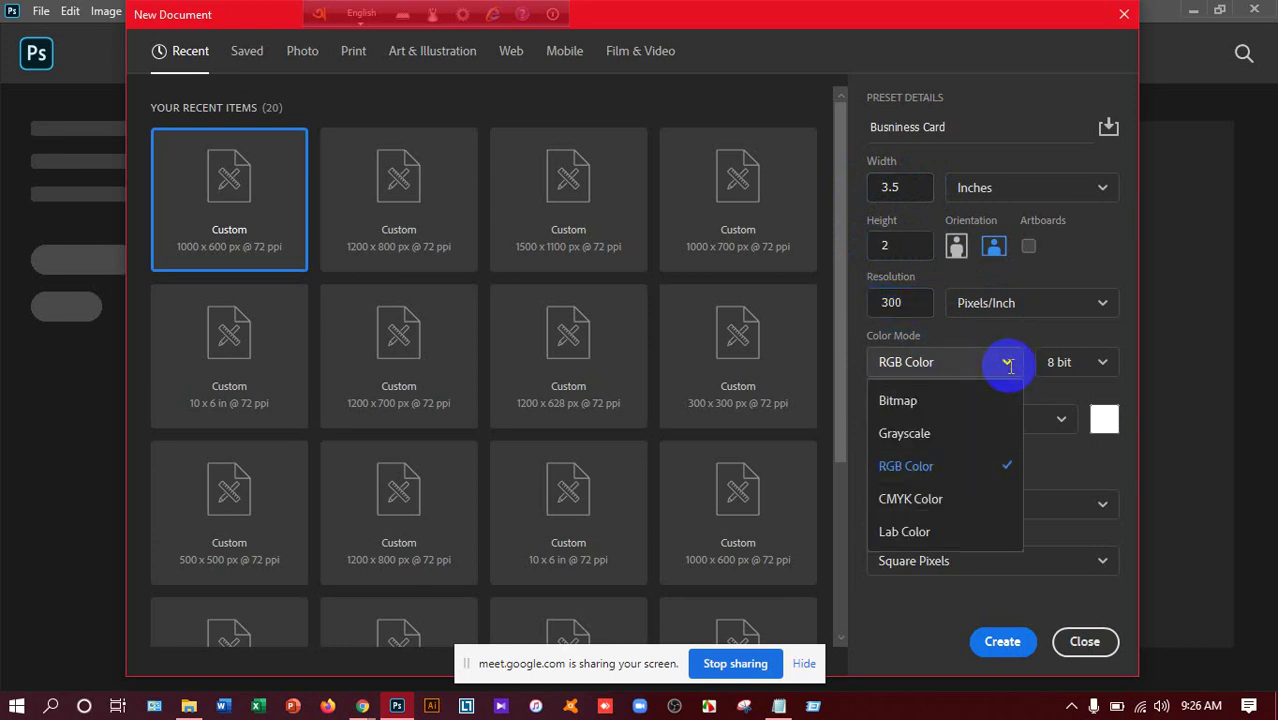
click(909, 500)
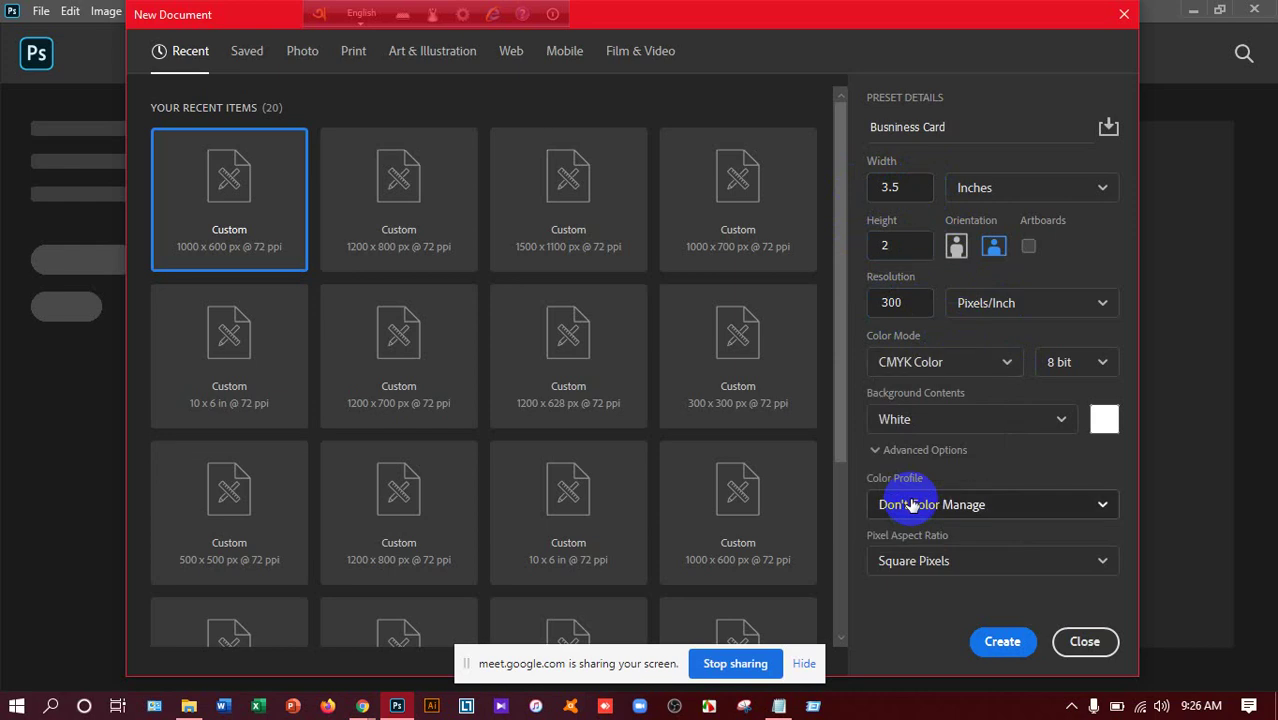
click(1117, 416)
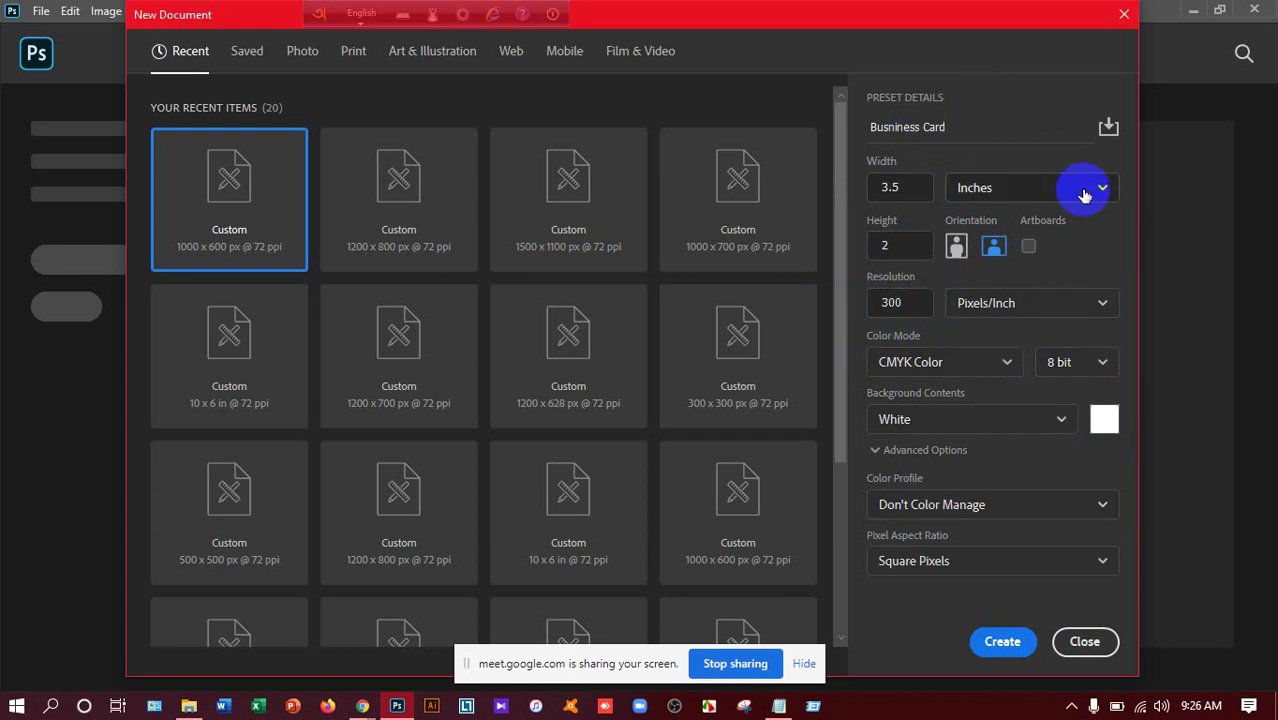
click(1085, 195)
click(1018, 222)
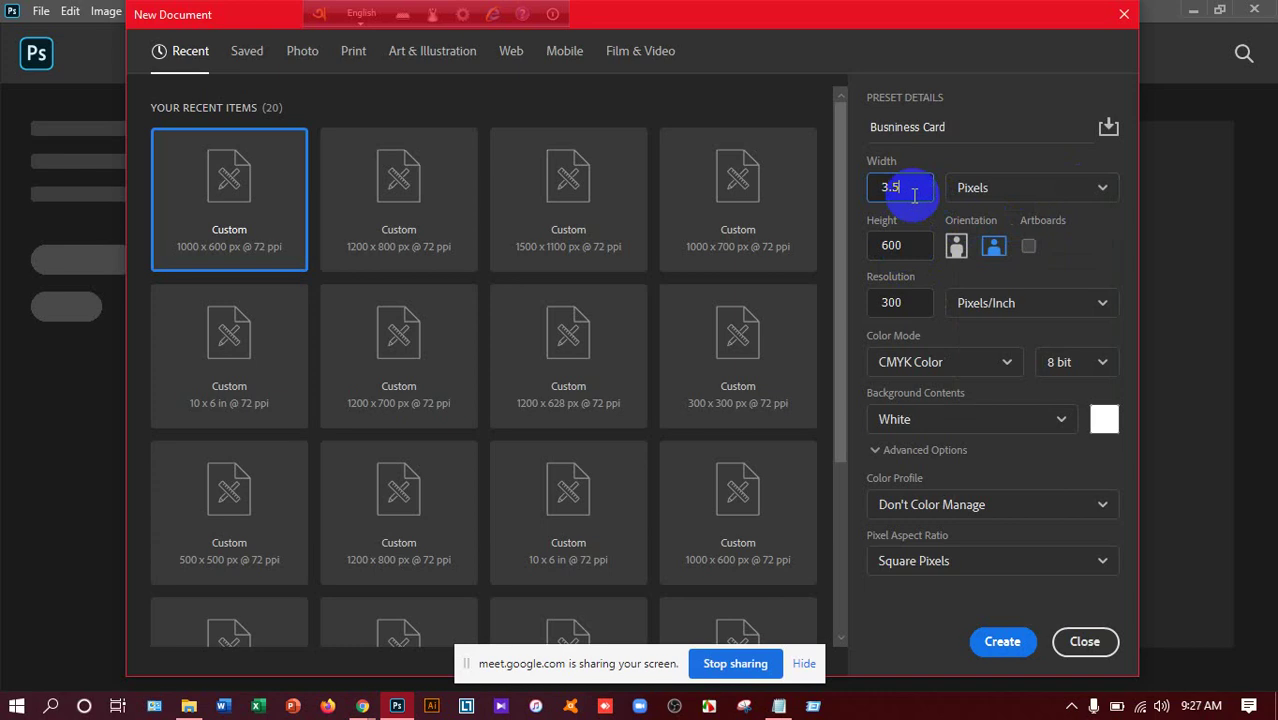
click(1101, 187)
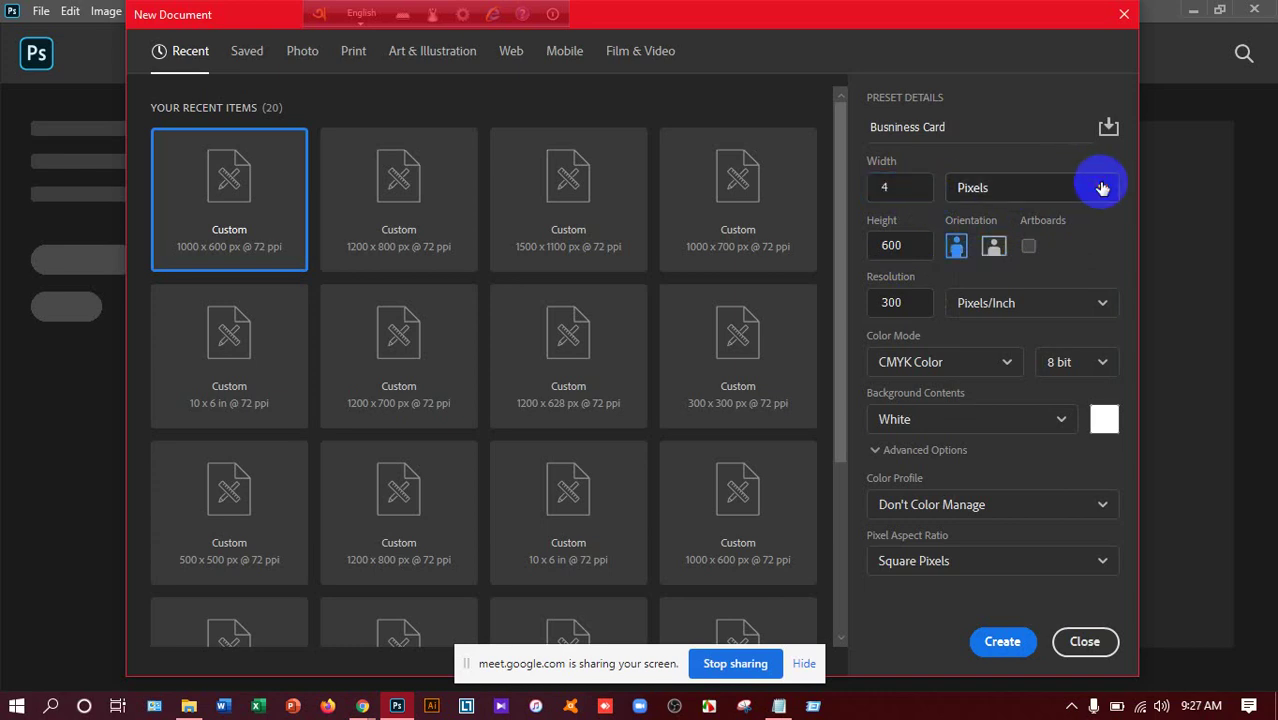
click(1021, 259)
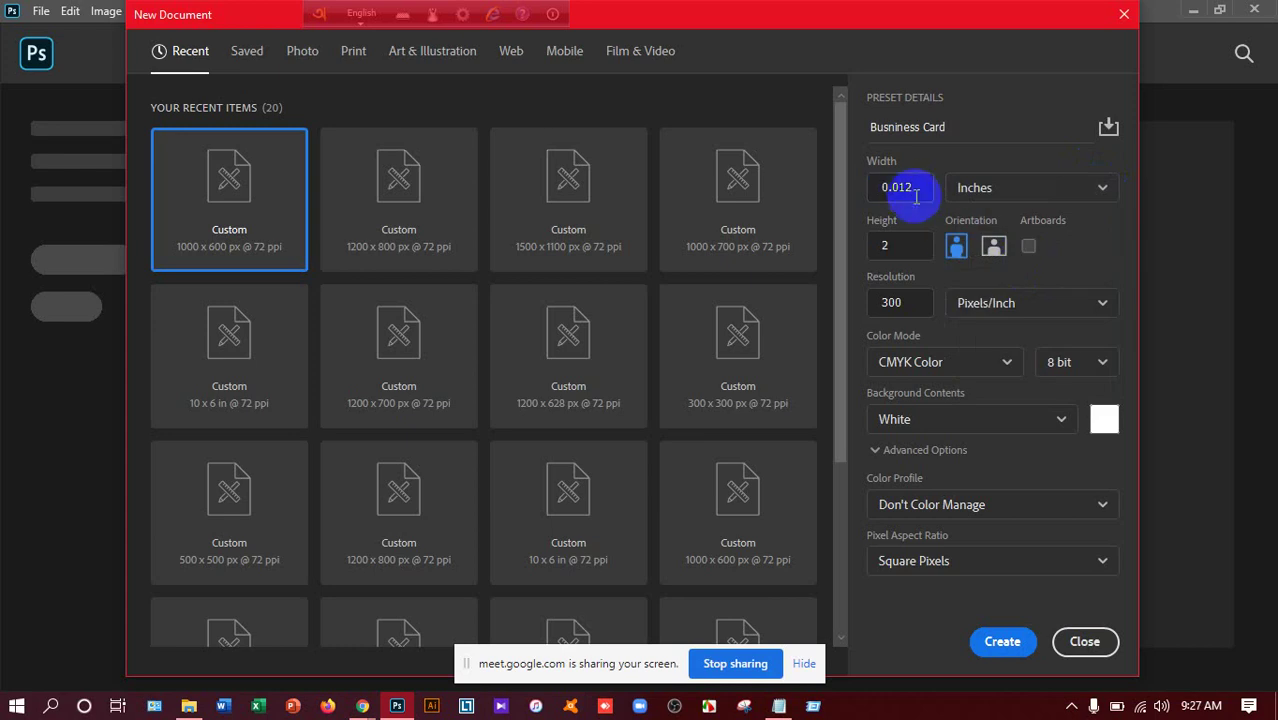
drag(908, 187, 862, 195)
text(3.5)
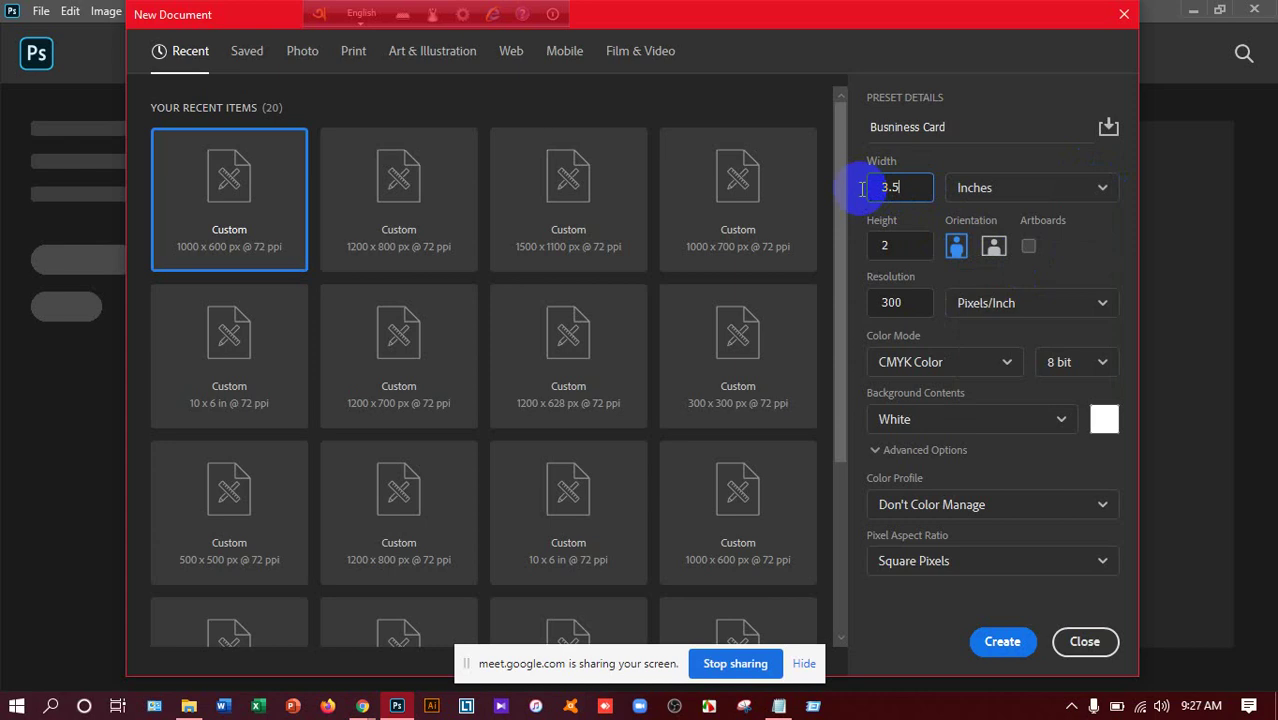
click(804, 663)
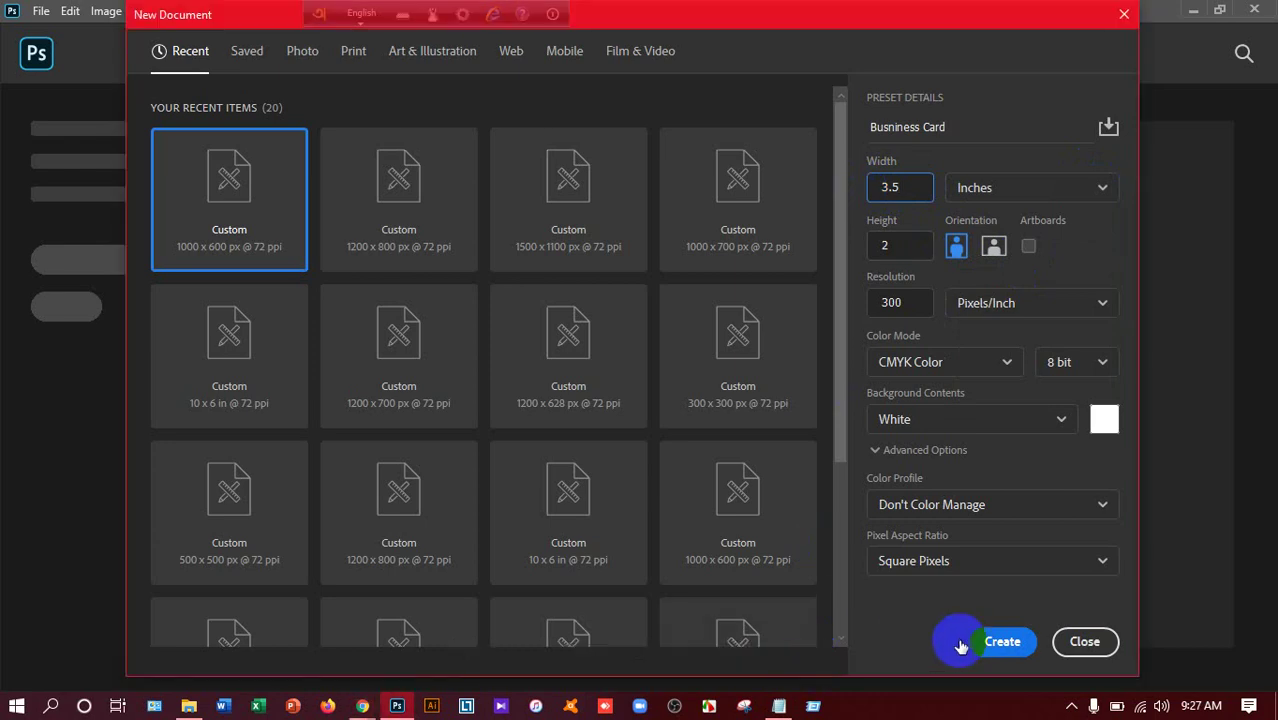
click(996, 643)
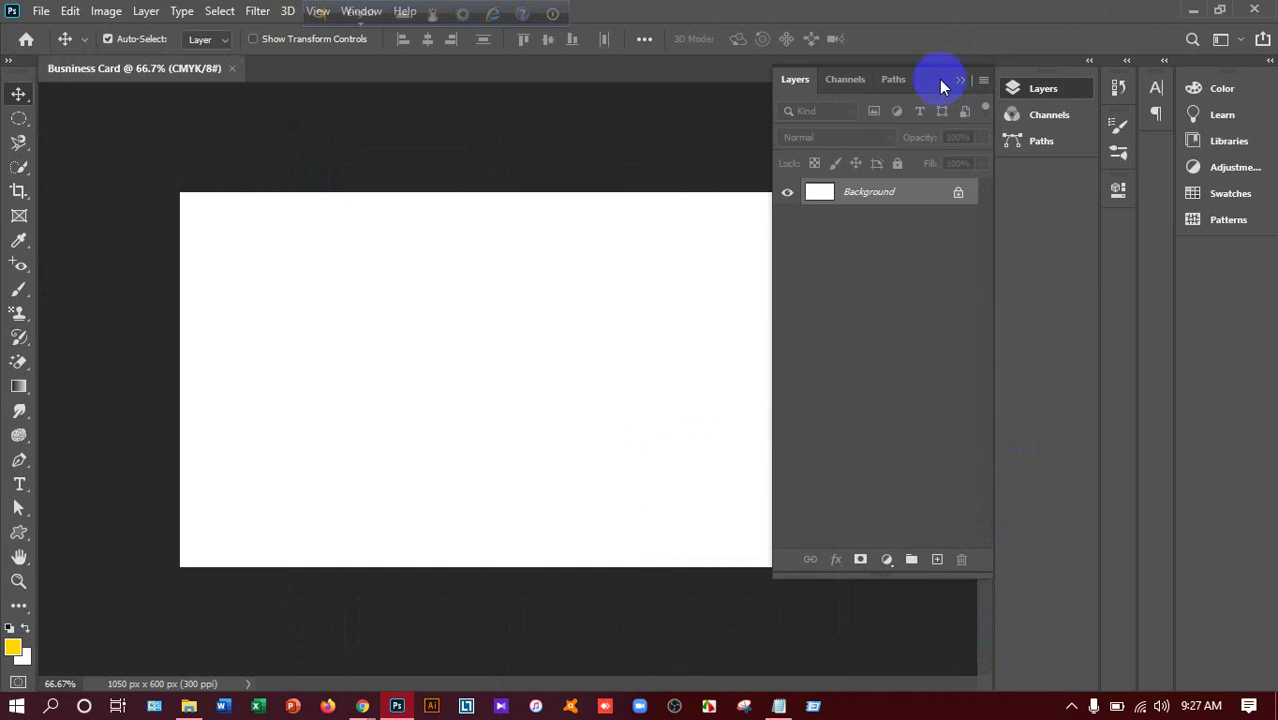
Undock the Layers panel group and show rulers around the canvas.
drag(948, 83, 1228, 290)
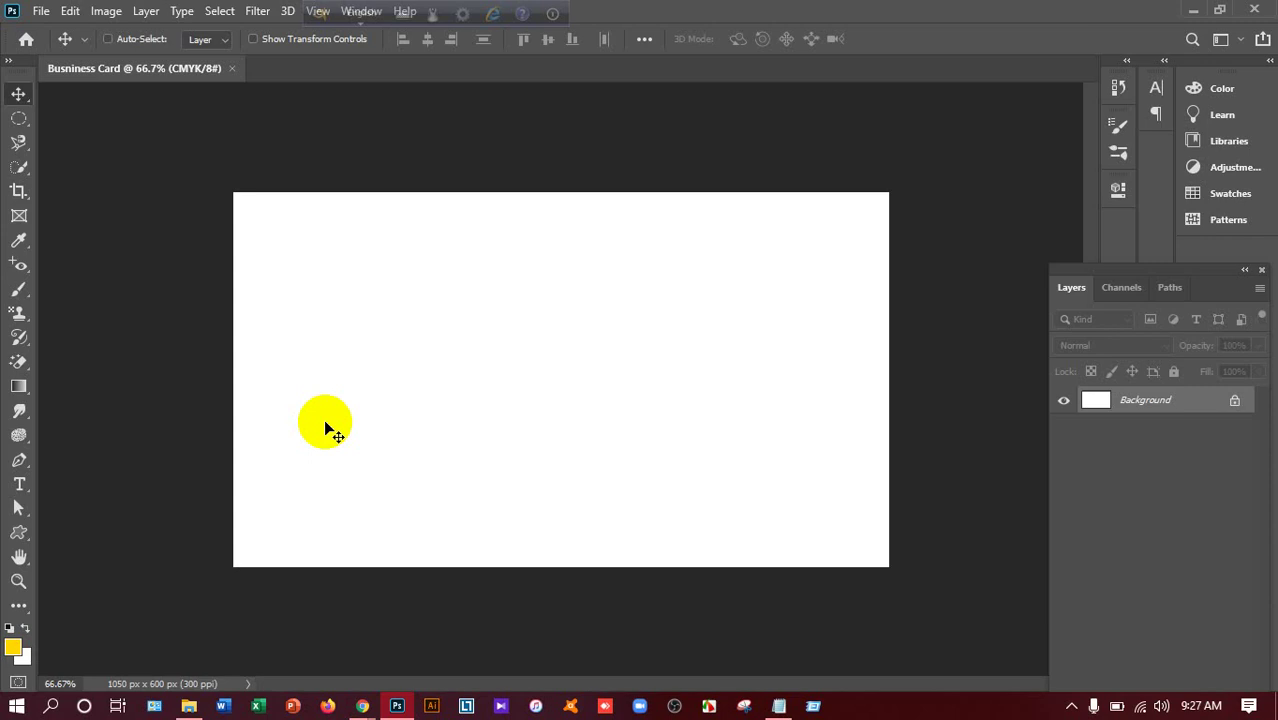
key(ctrl+r)
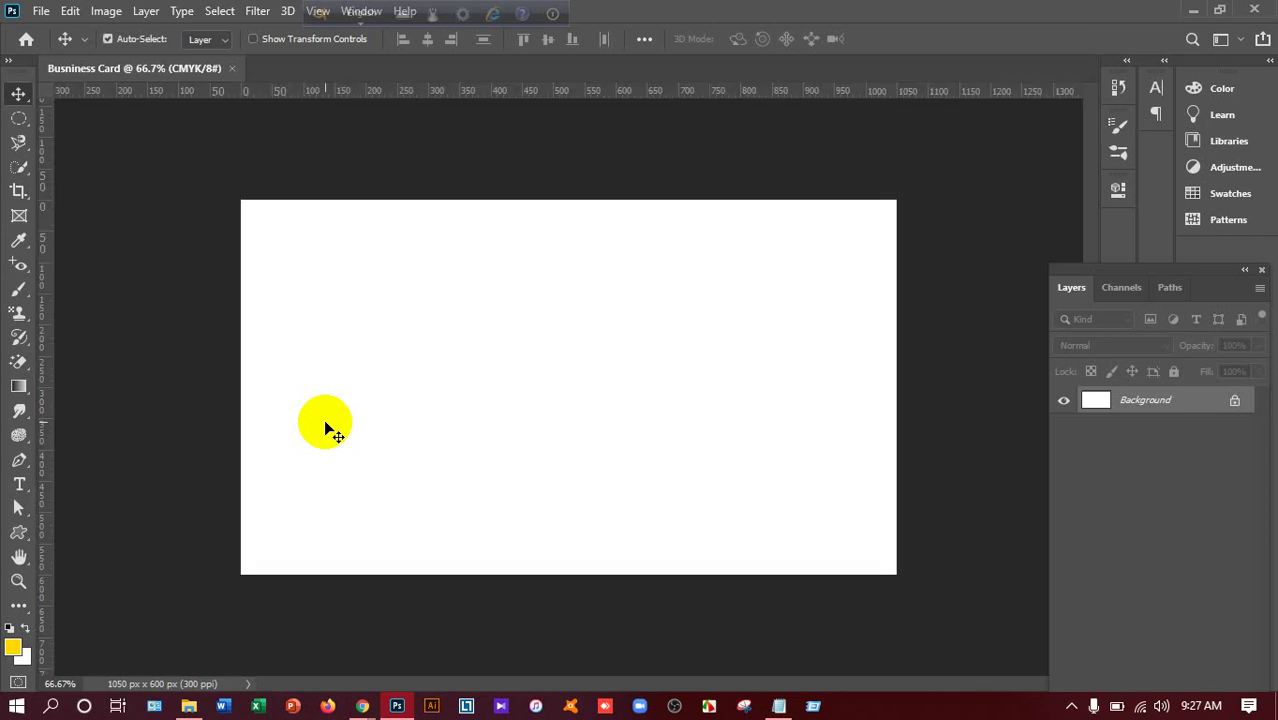
drag(240, 223, 170, 148)
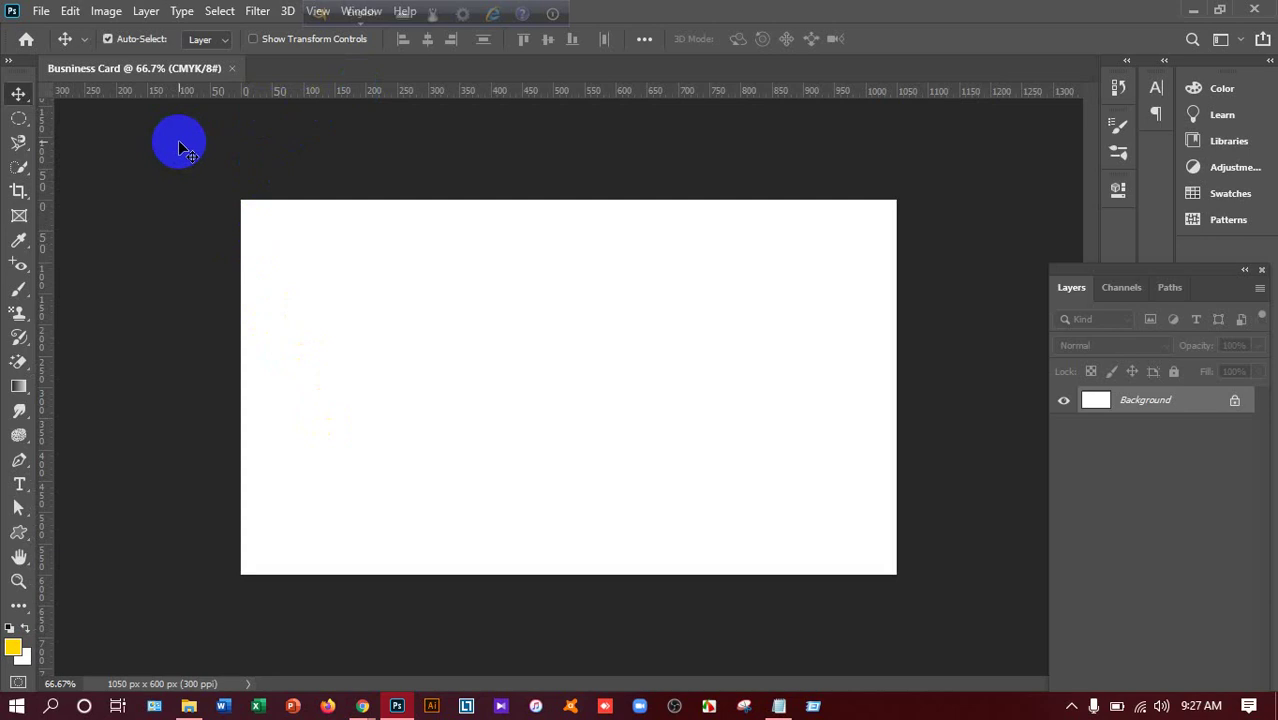
drag(178, 148, 183, 145)
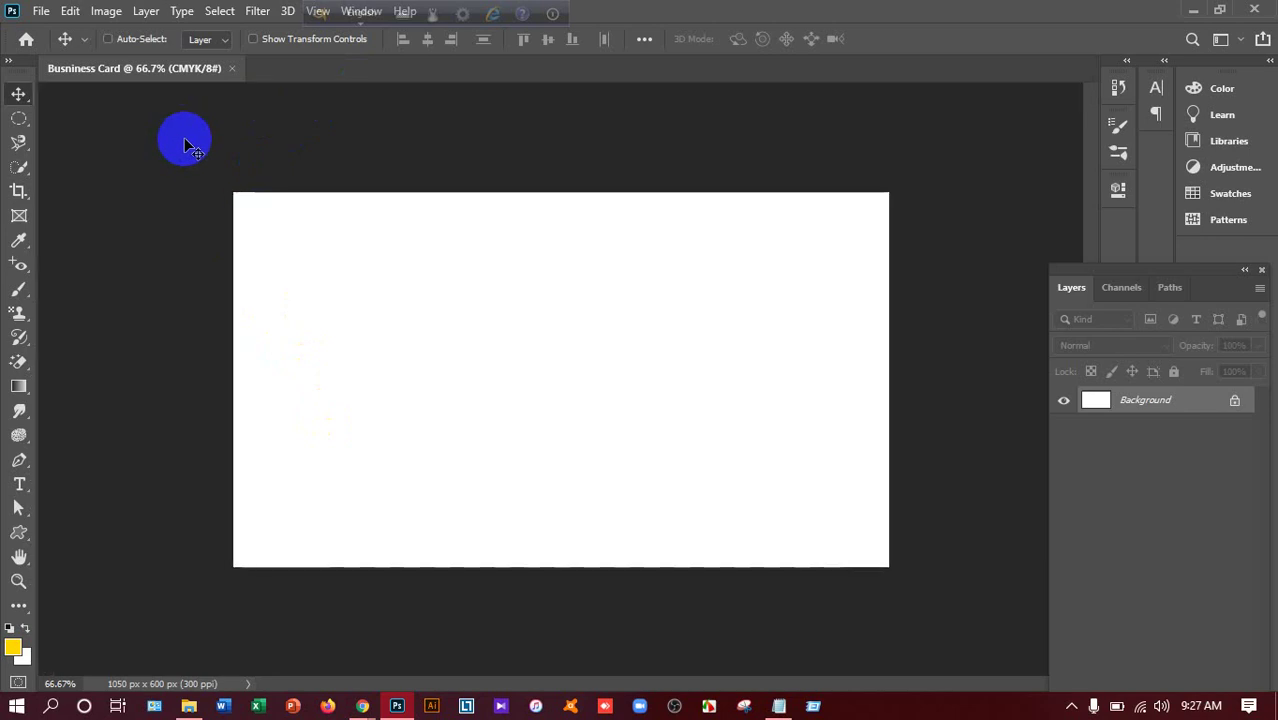
key(ctrl)
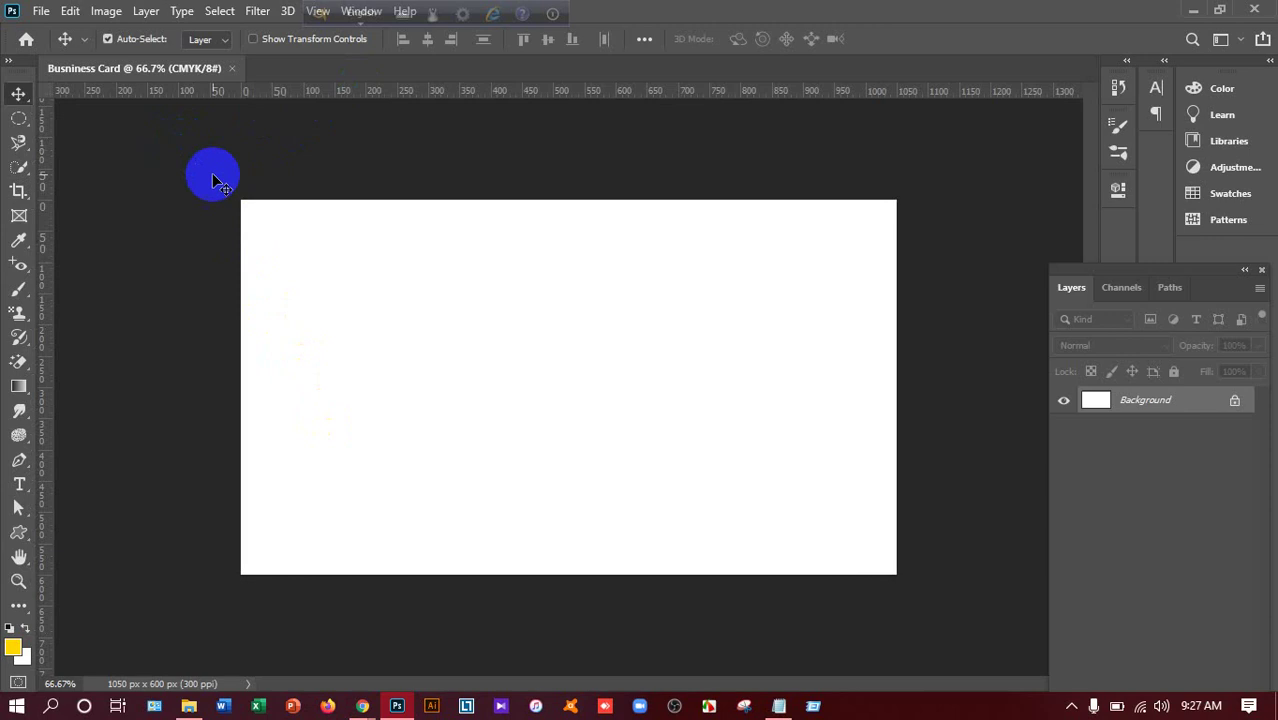
Admit the guest waiting in the Google Meet call and return to Photoshop.
click(363, 707)
click(318, 655)
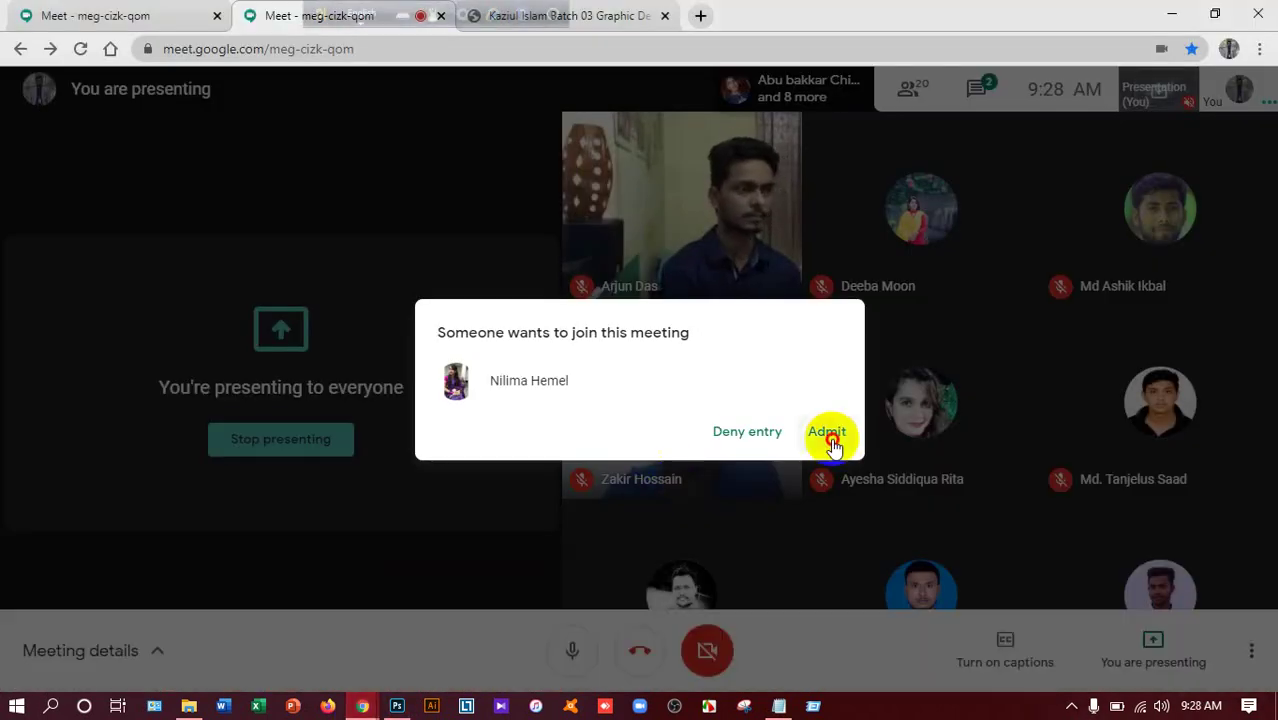
click(828, 432)
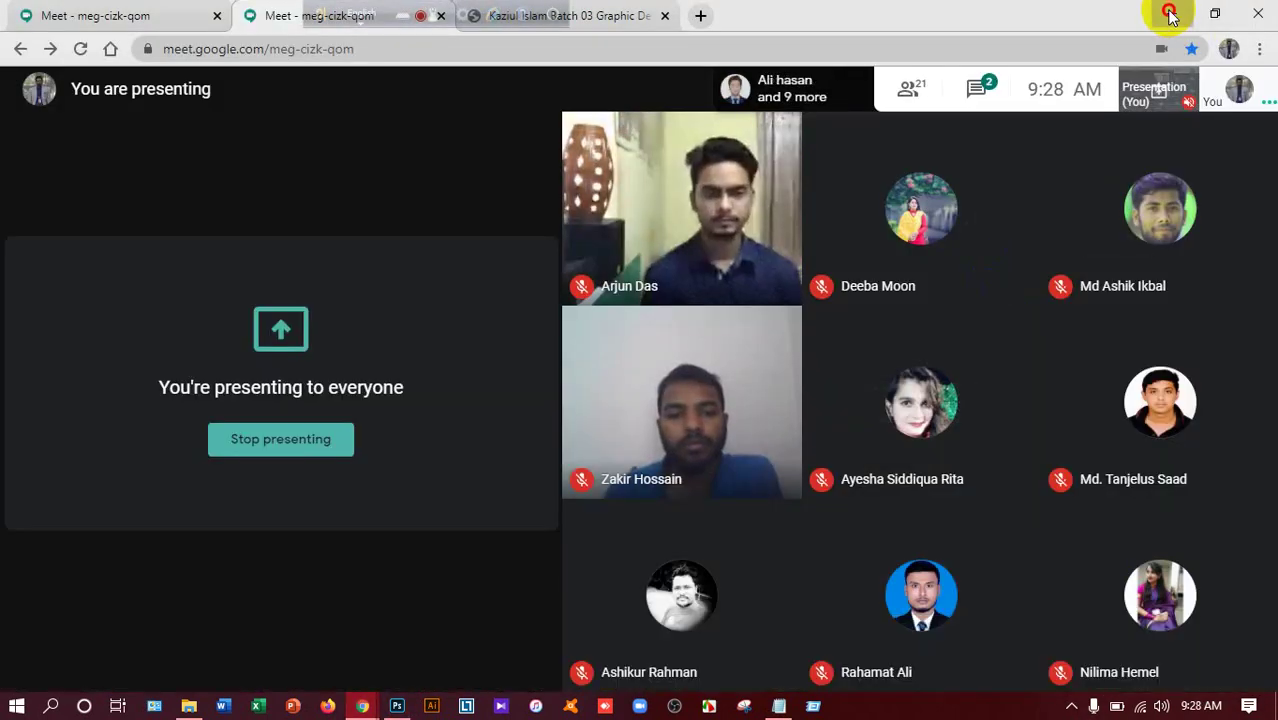
click(1172, 14)
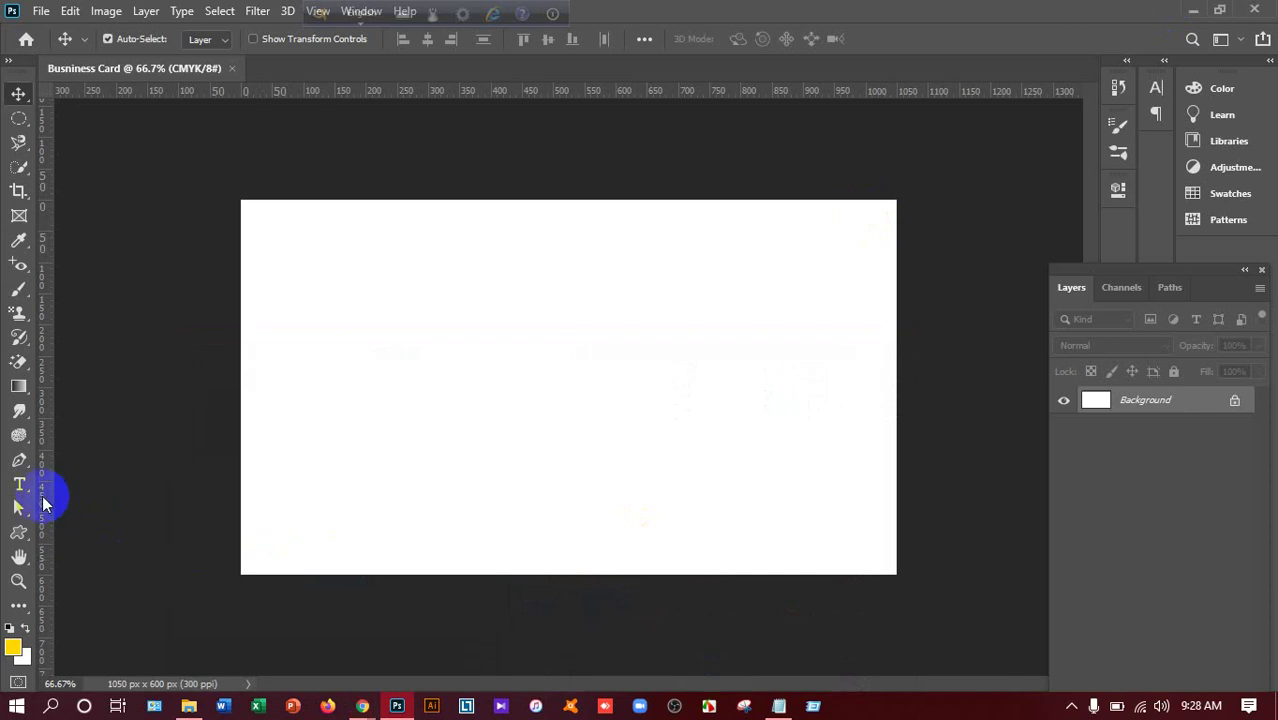
Place guides along the card's left, right, bottom and top edges.
drag(42, 502, 241, 483)
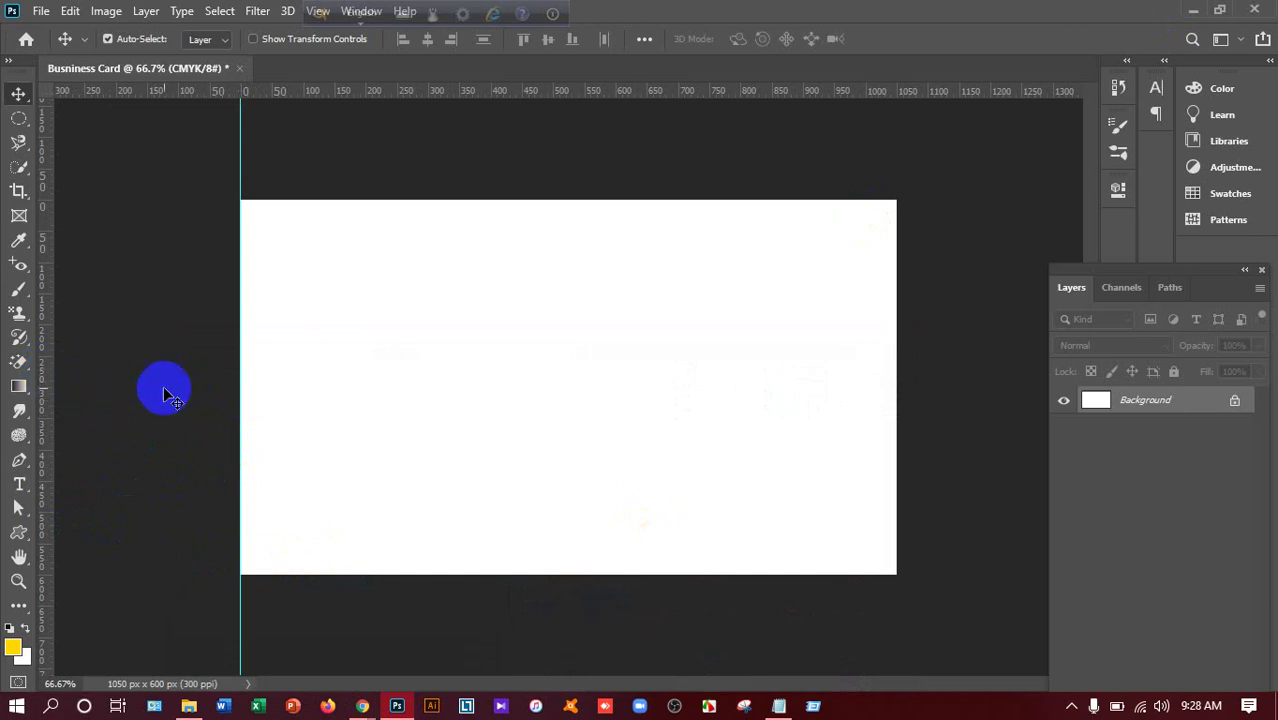
drag(46, 376, 874, 401)
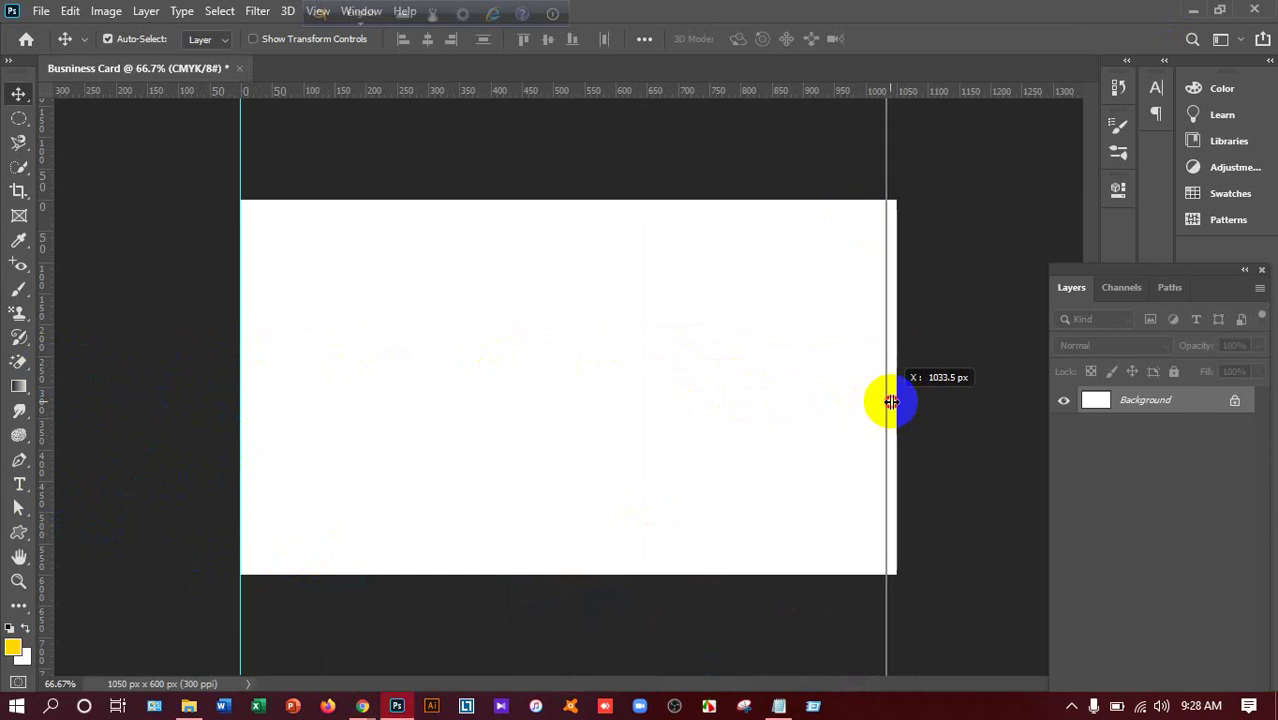
drag(874, 401, 896, 401)
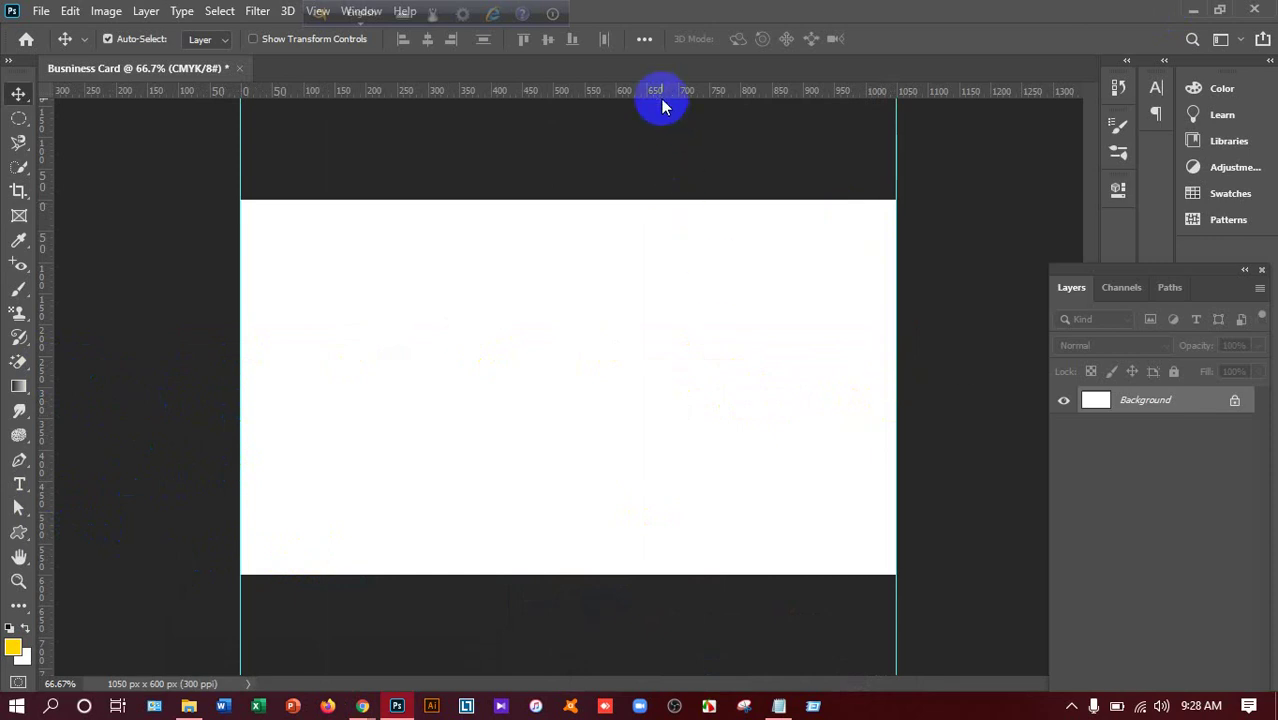
drag(662, 97, 644, 636)
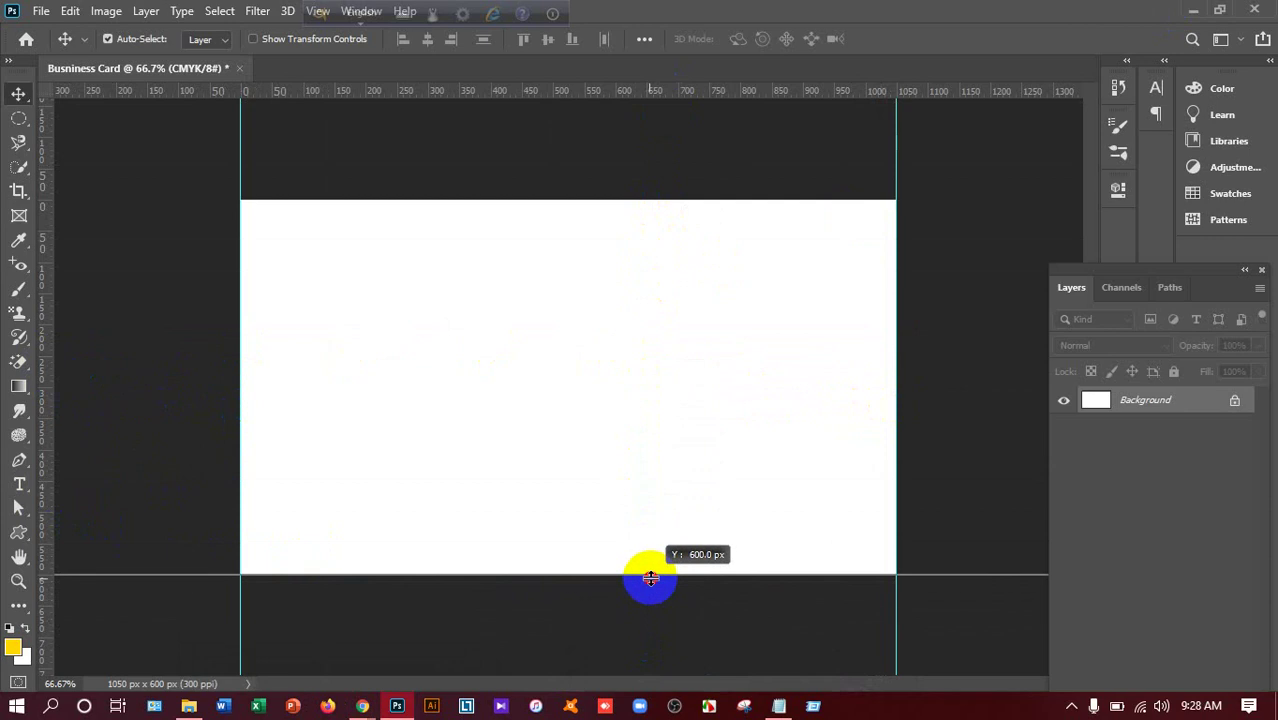
drag(644, 636, 648, 575)
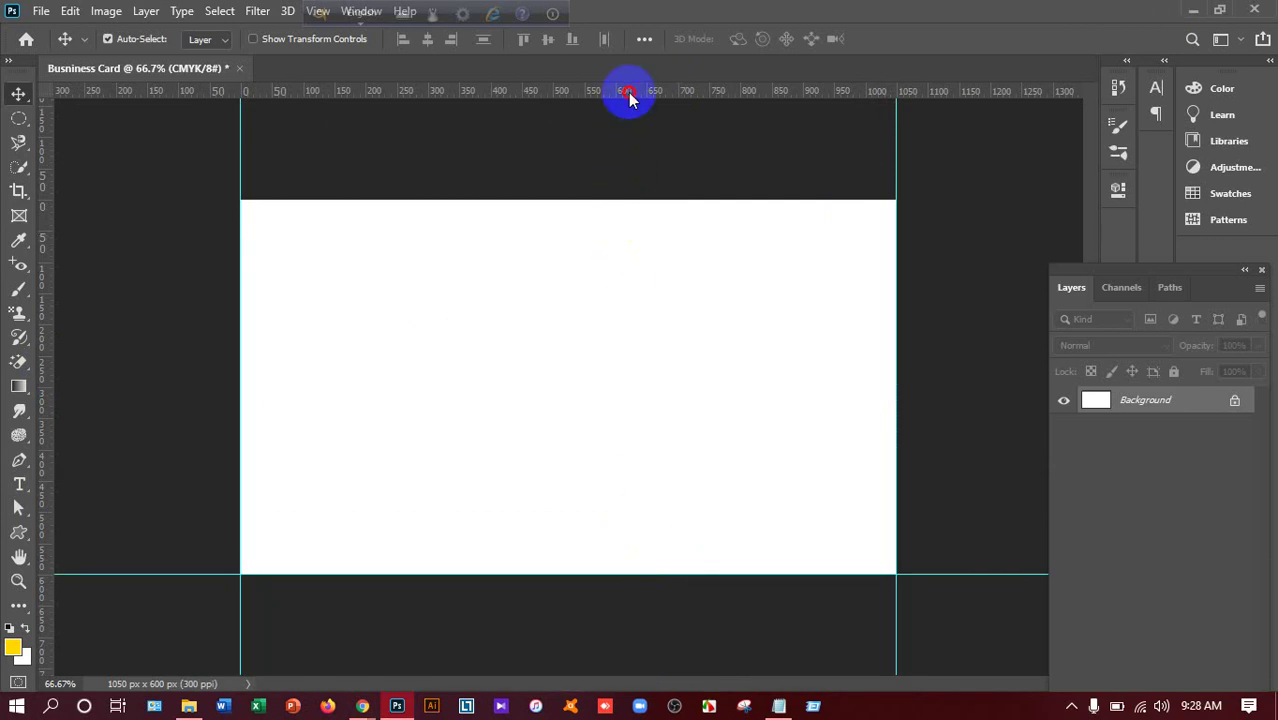
drag(628, 92, 637, 197)
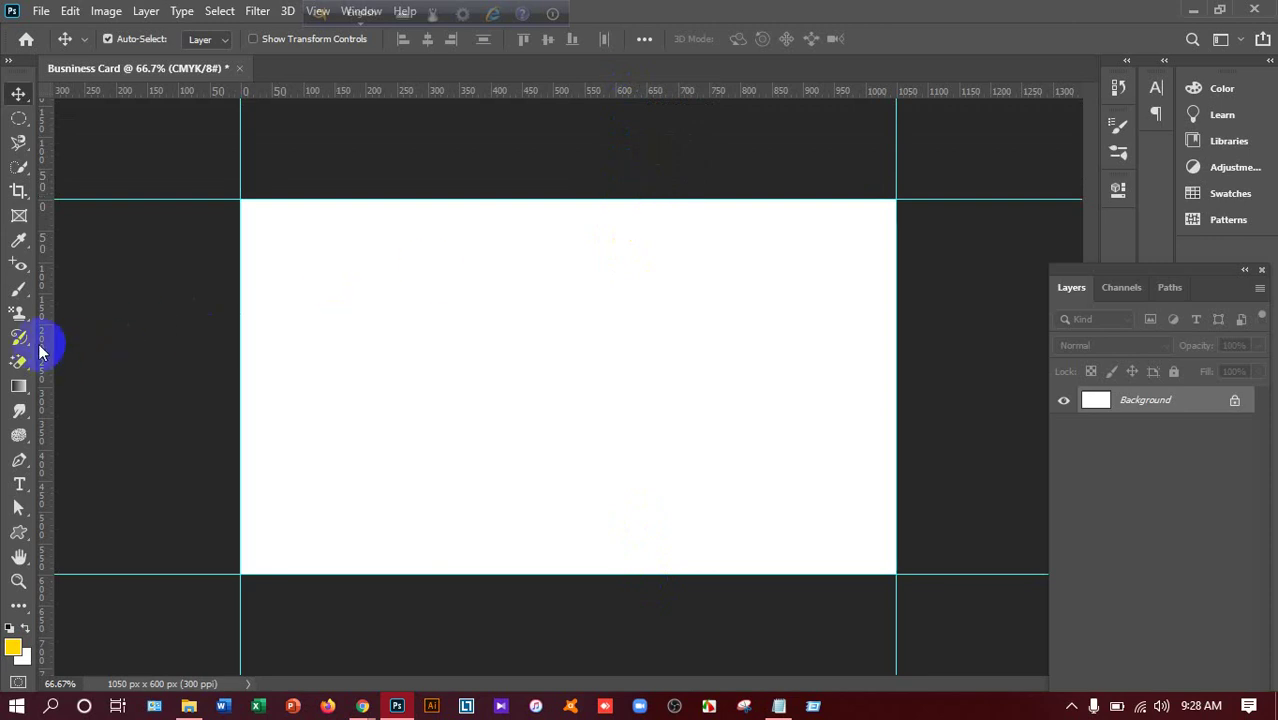
Add a vertical centre guide at X 525 px and adjust the guides.
mouse_move(42, 342)
mouse_down()
mouse_move(124, 332)
mouse_move(662, 345)
mouse_move(654, 361)
mouse_move(563, 350)
mouse_up()
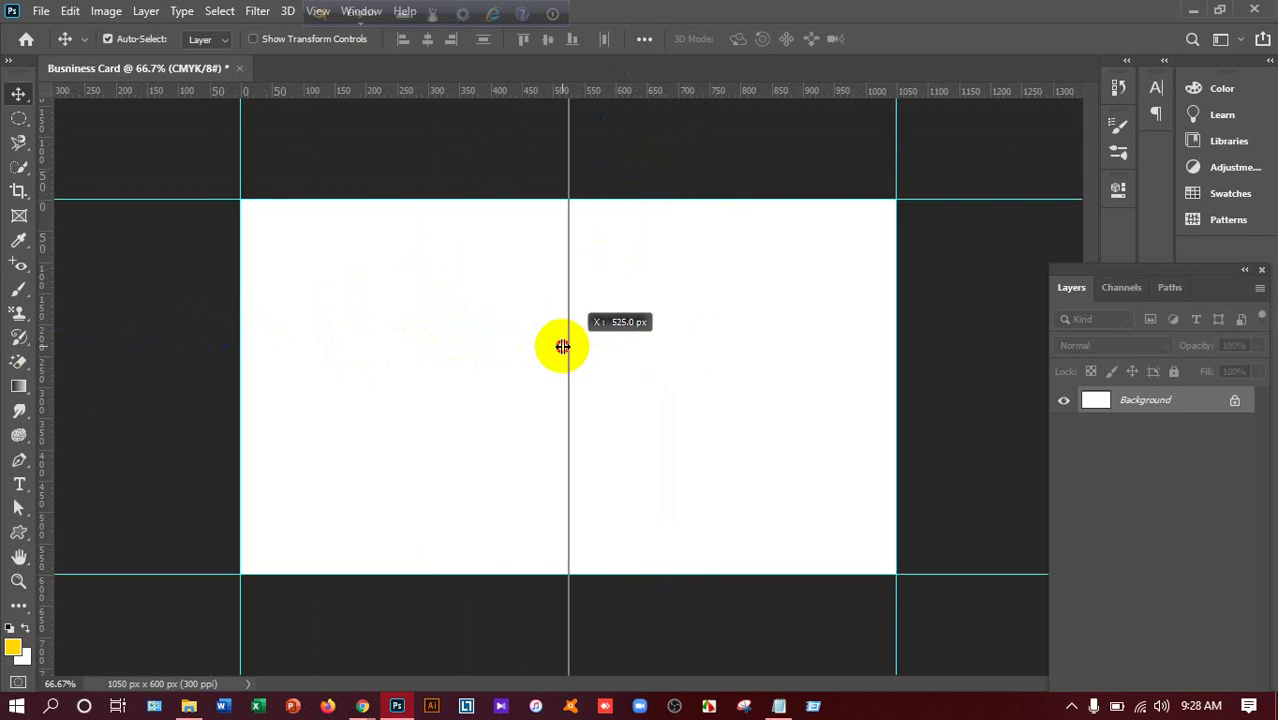
drag(562, 350, 579, 345)
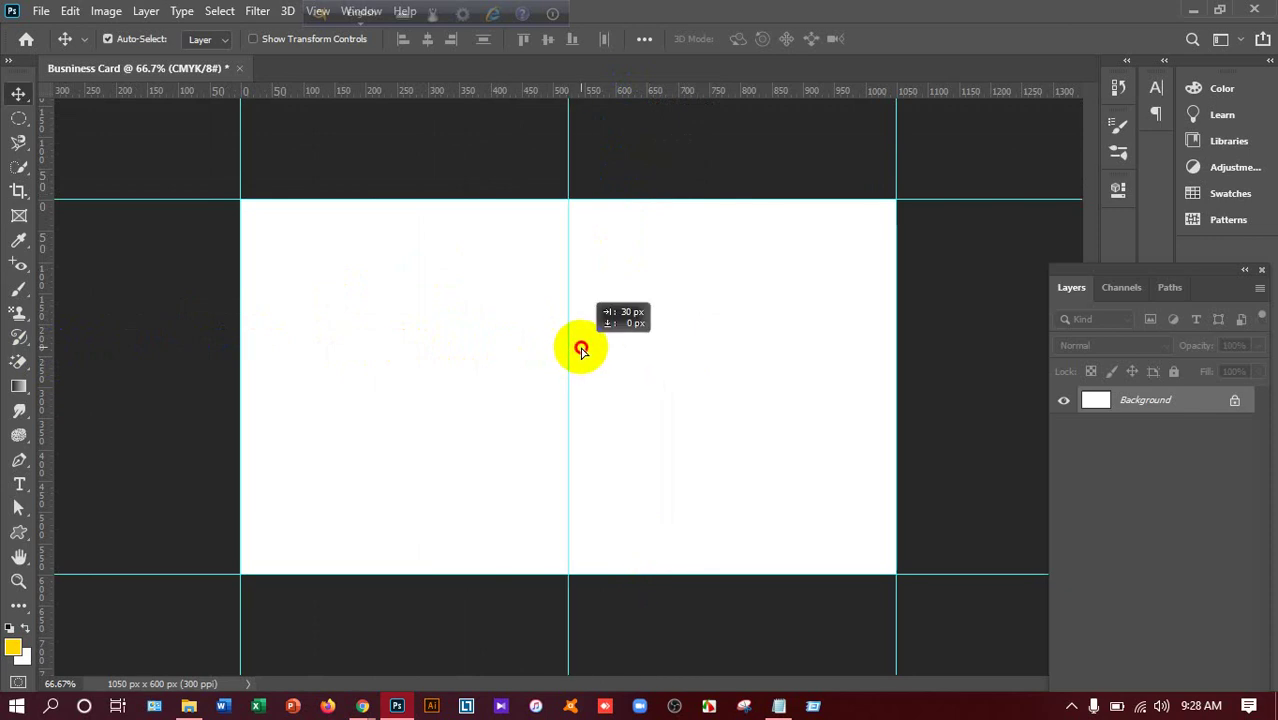
click(770, 315)
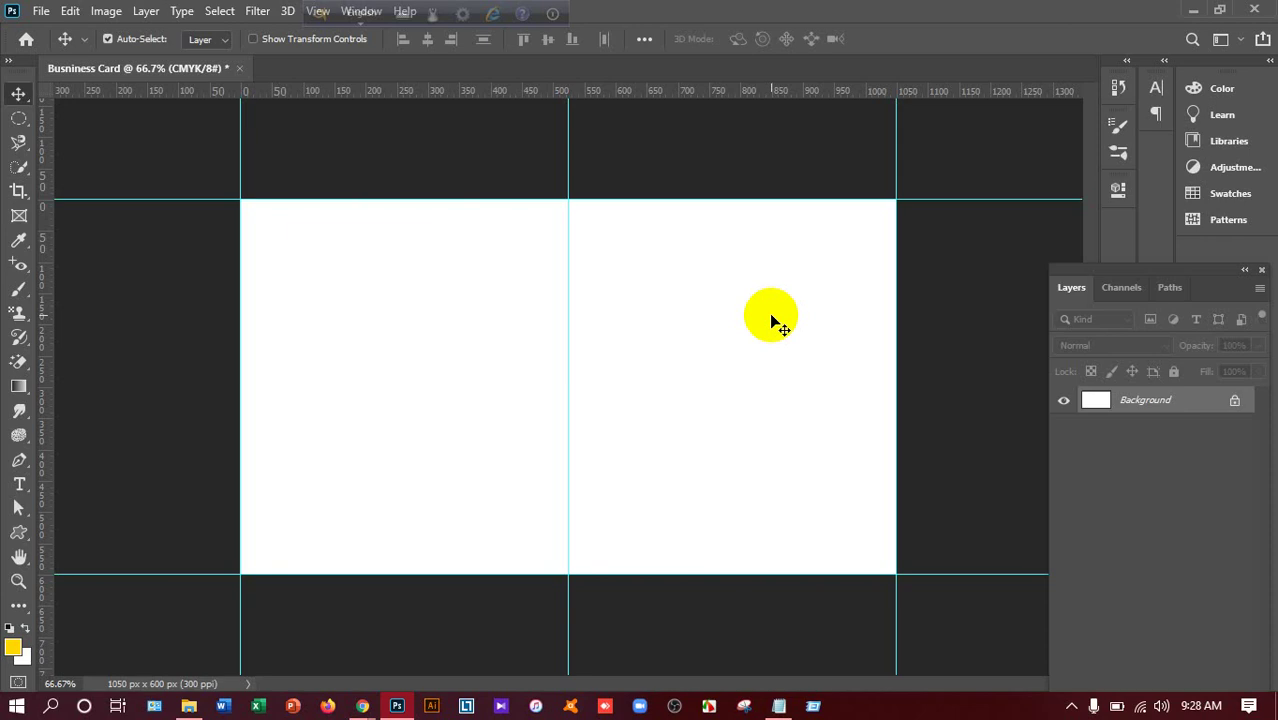
drag(786, 260, 298, 140)
drag(298, 140, 726, 575)
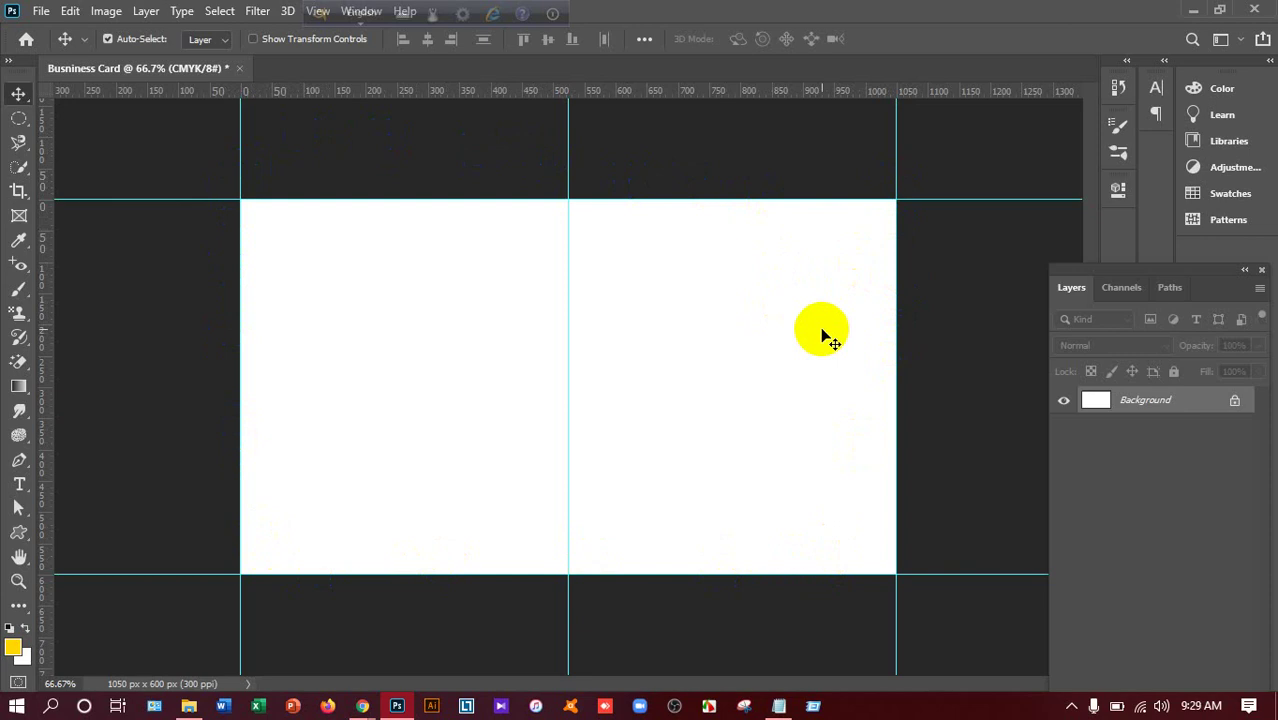
click(228, 230)
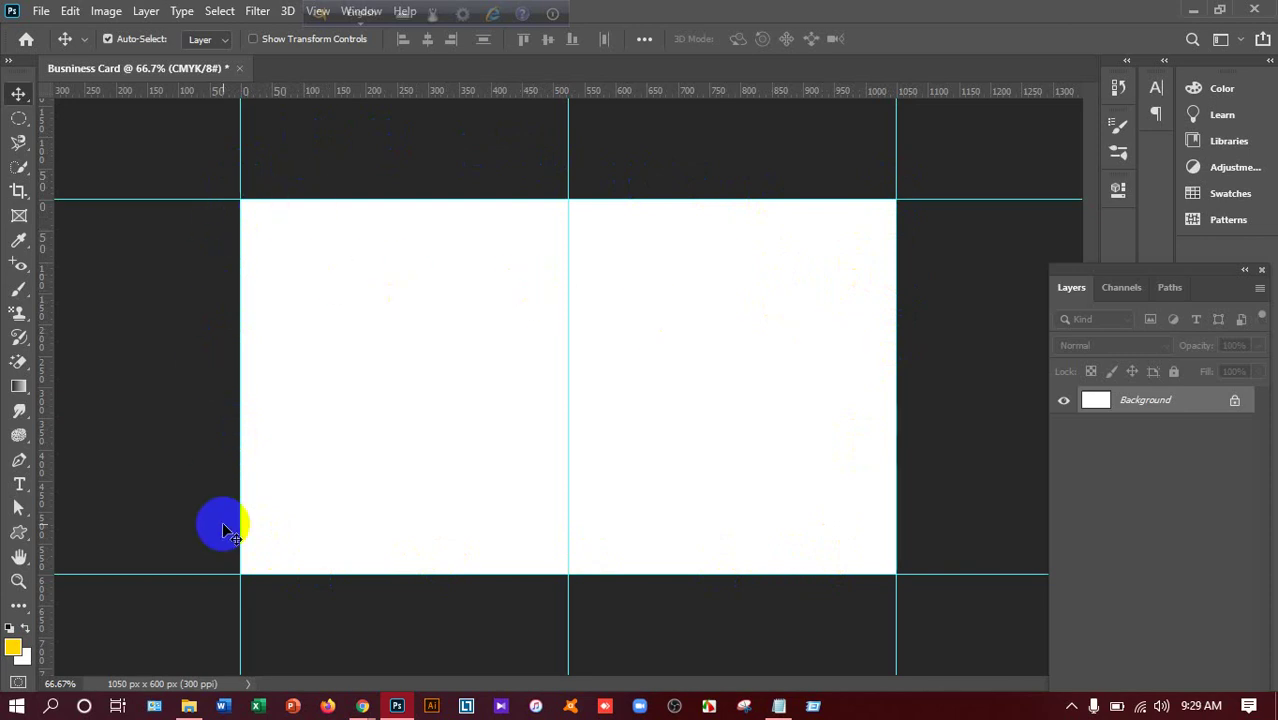
drag(228, 230, 614, 233)
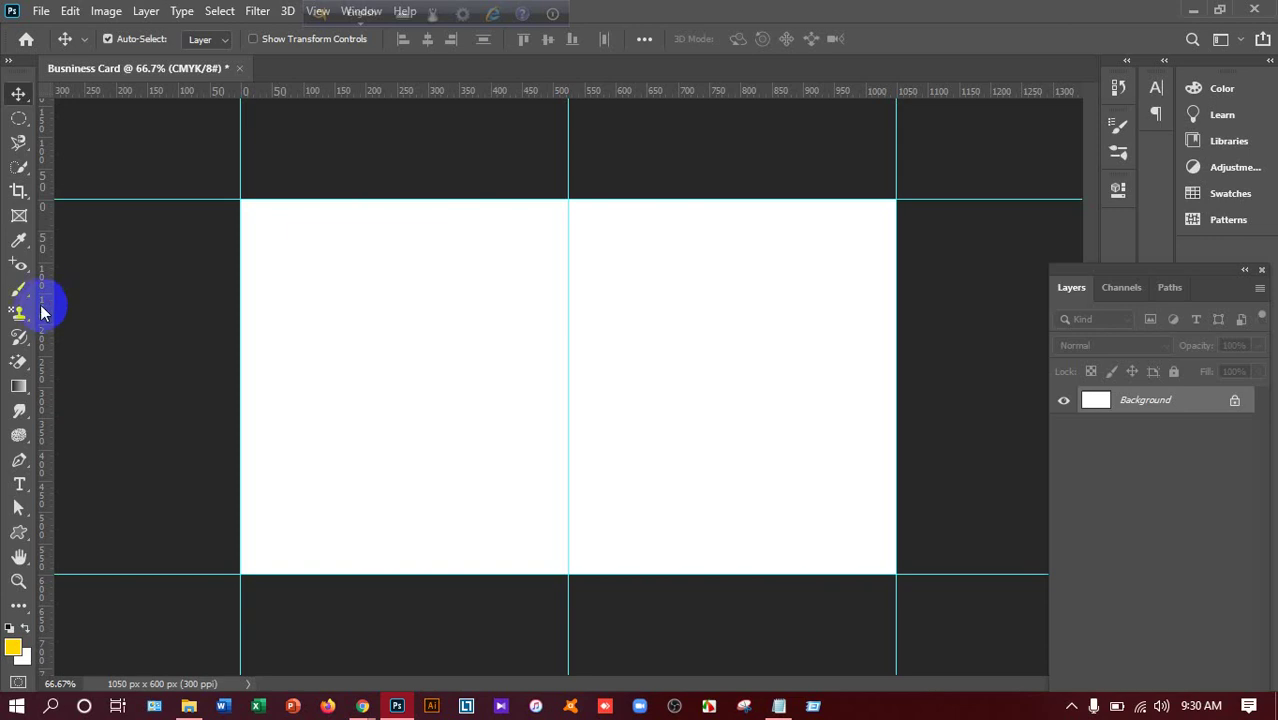
Select items on the canvas, then bring up the Image menu.
click(336, 141)
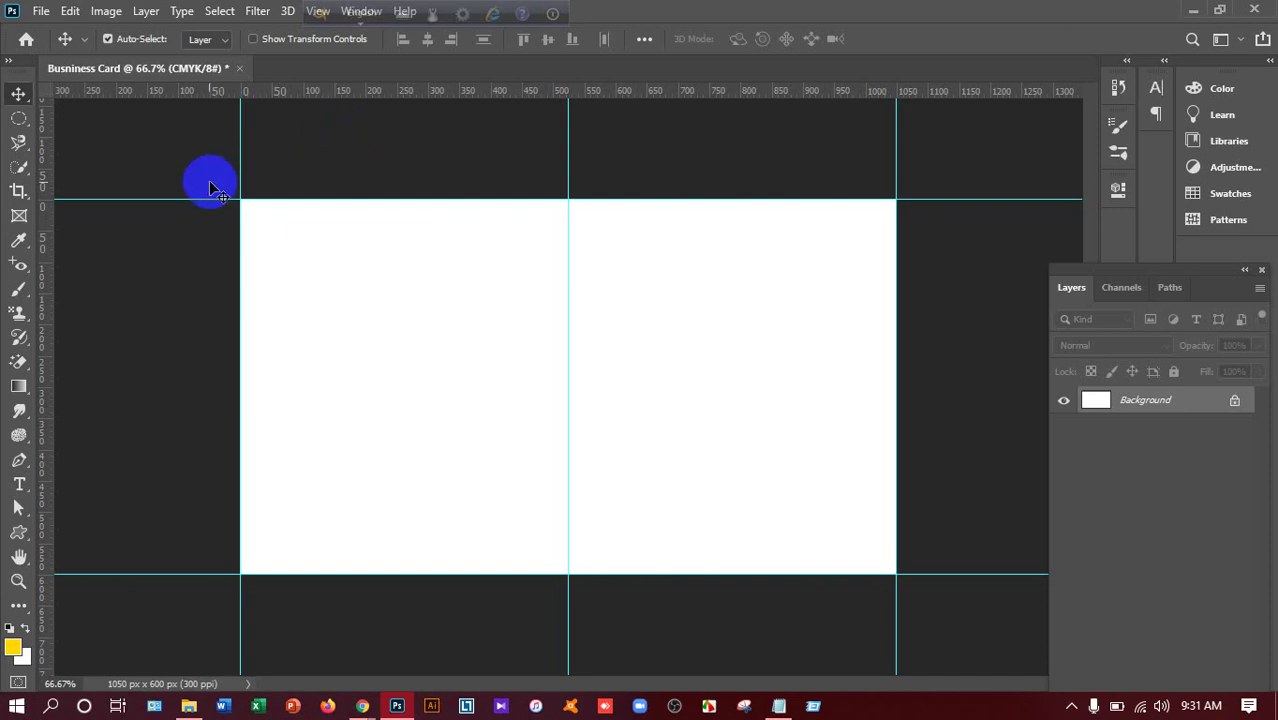
click(277, 531)
click(545, 590)
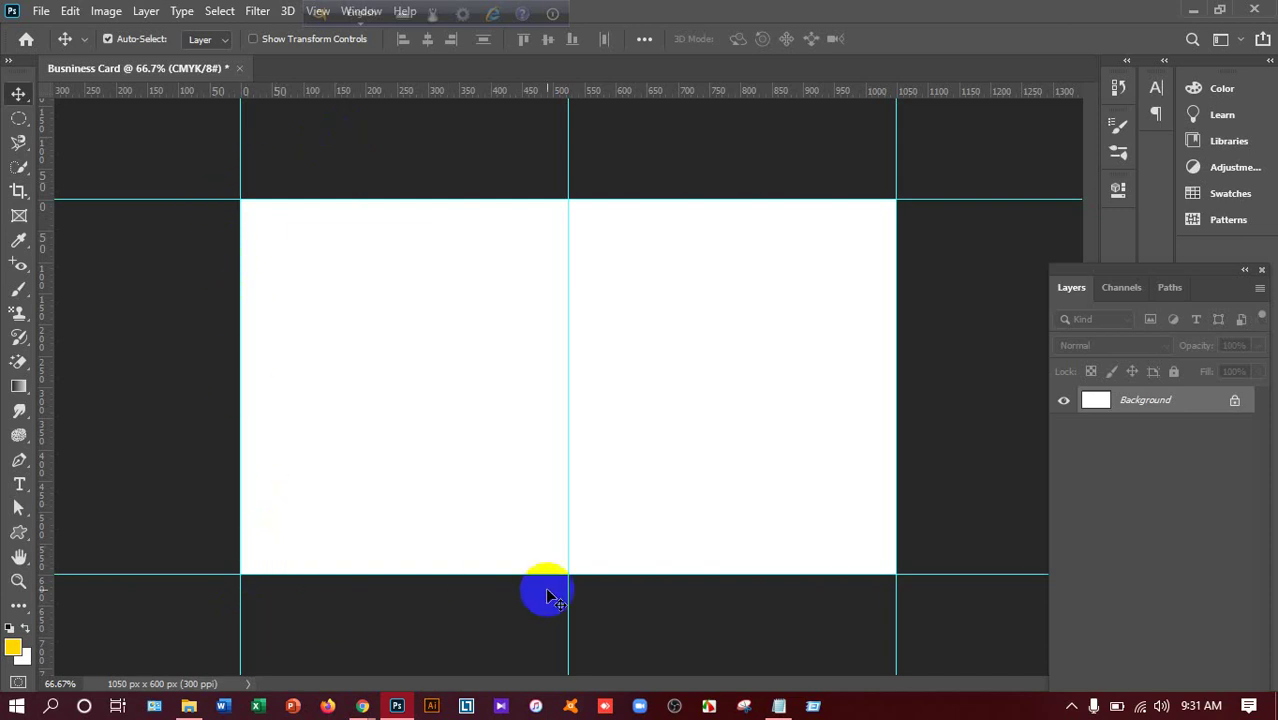
click(884, 328)
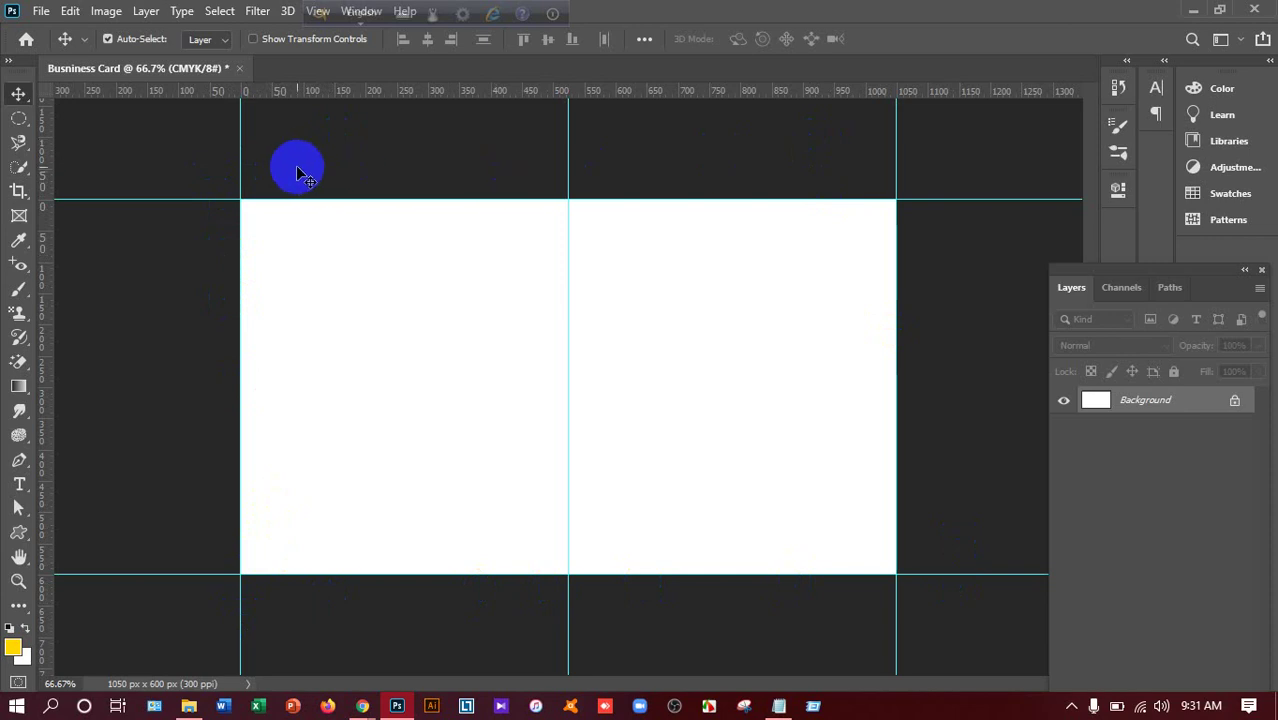
click(251, 196)
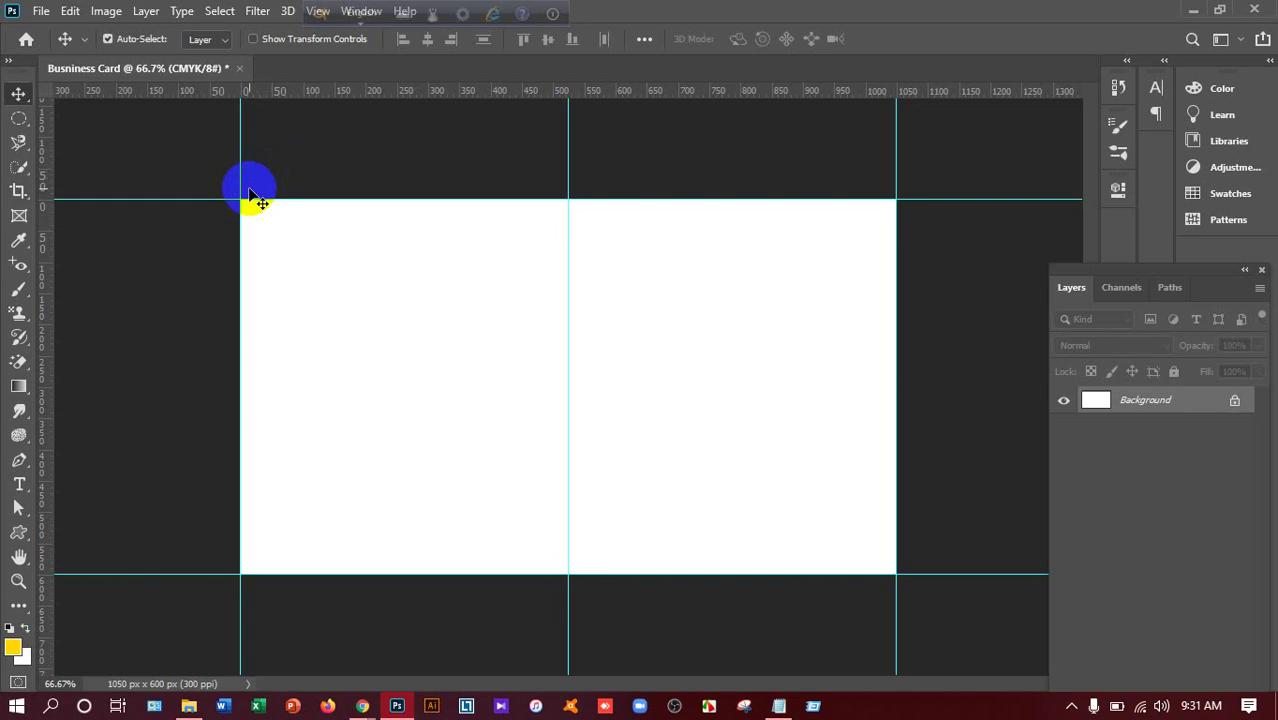
click(106, 11)
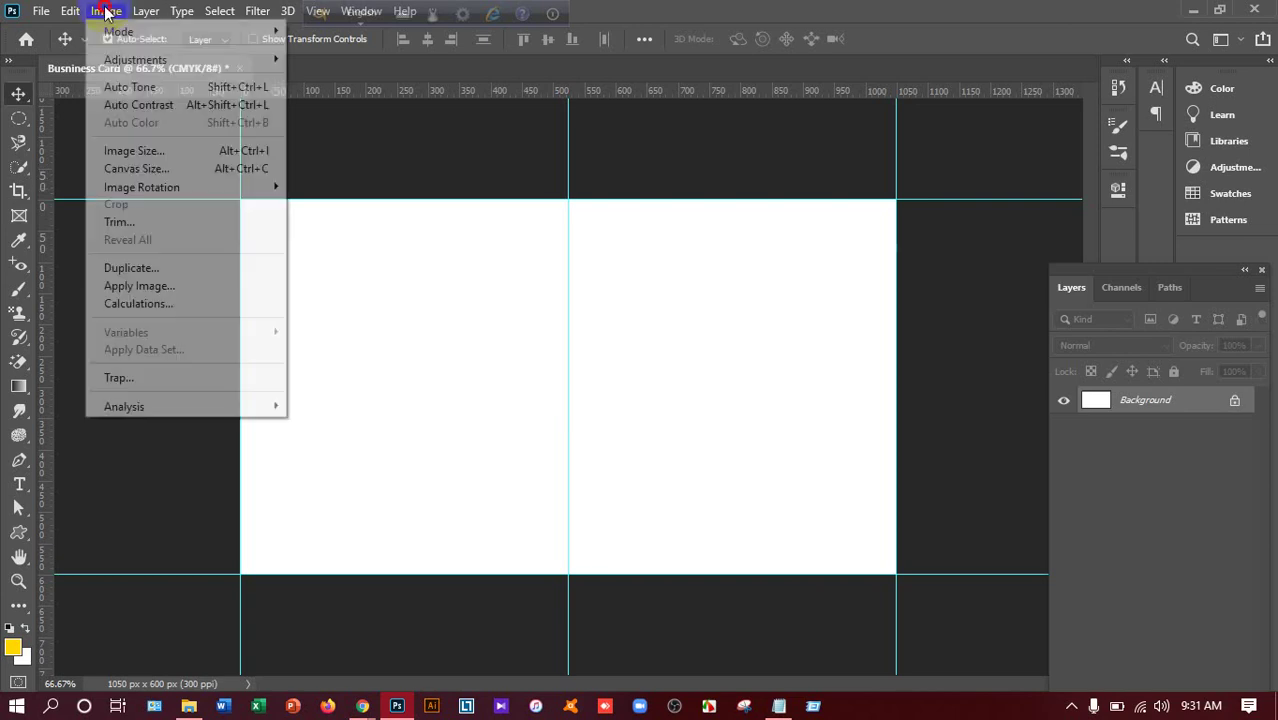
mouse_move(138, 187)
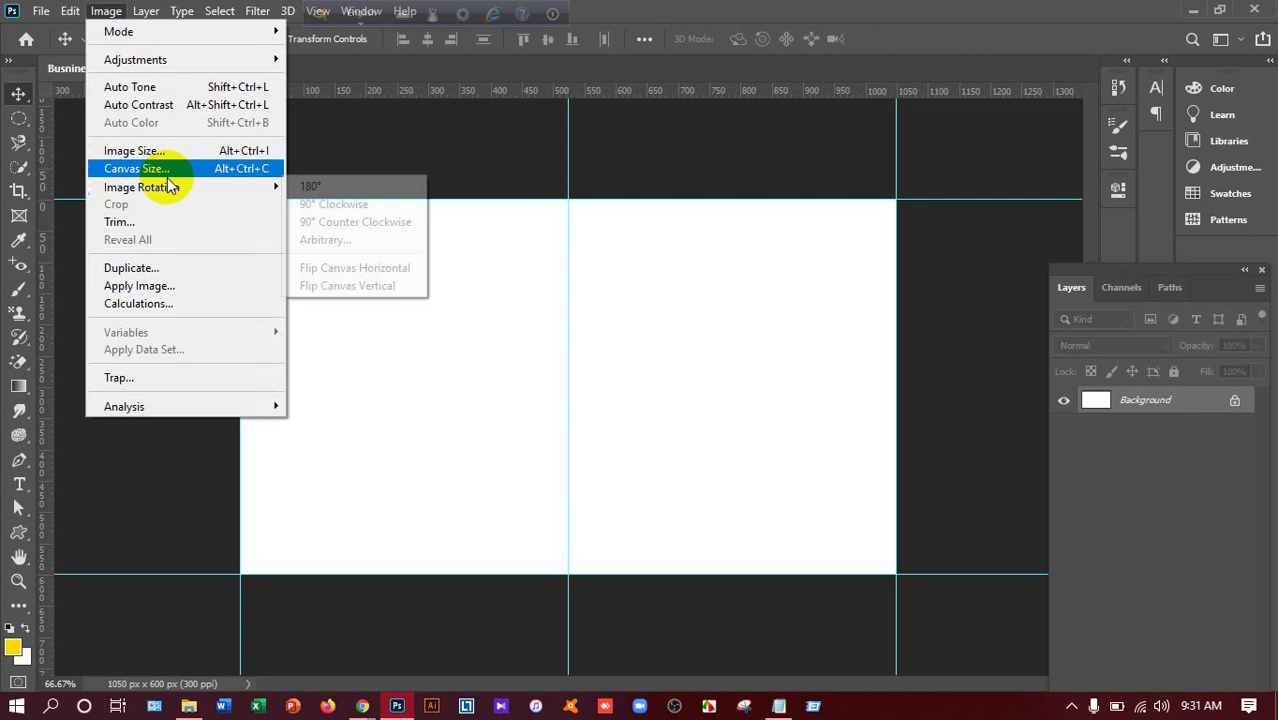
Set Canvas Size units to inches with the anchor at the centre.
click(172, 166)
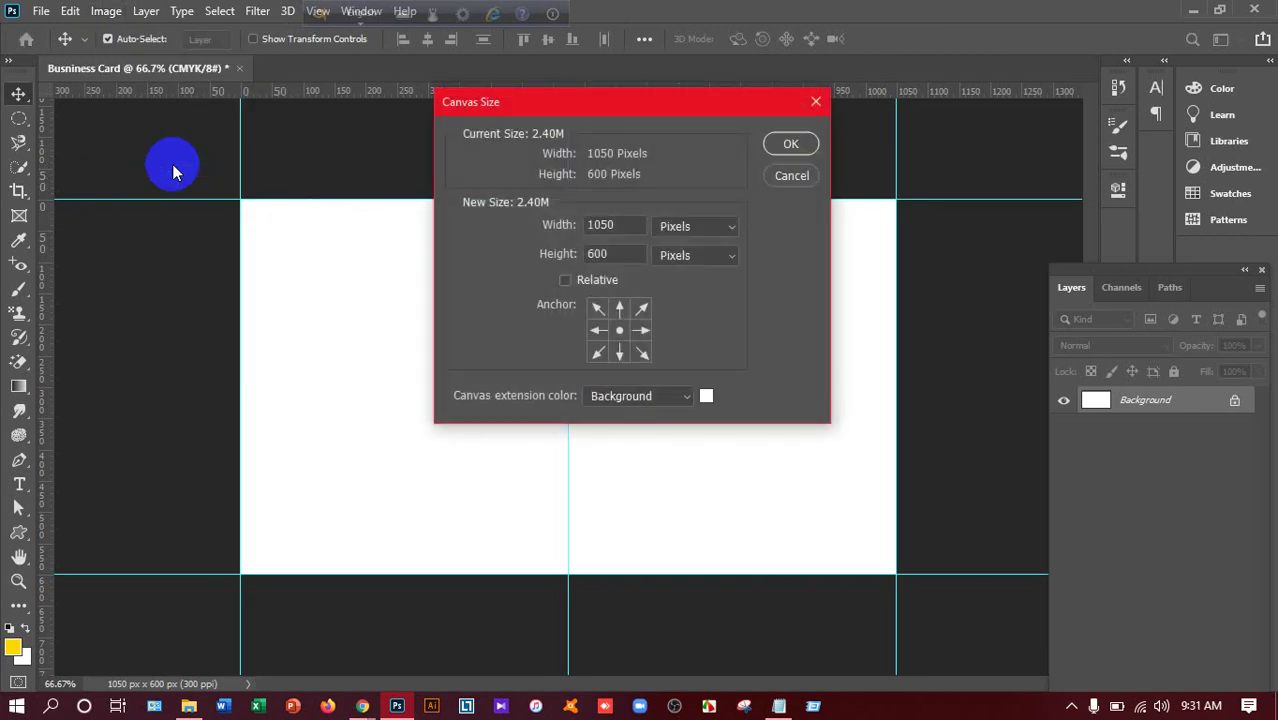
click(726, 232)
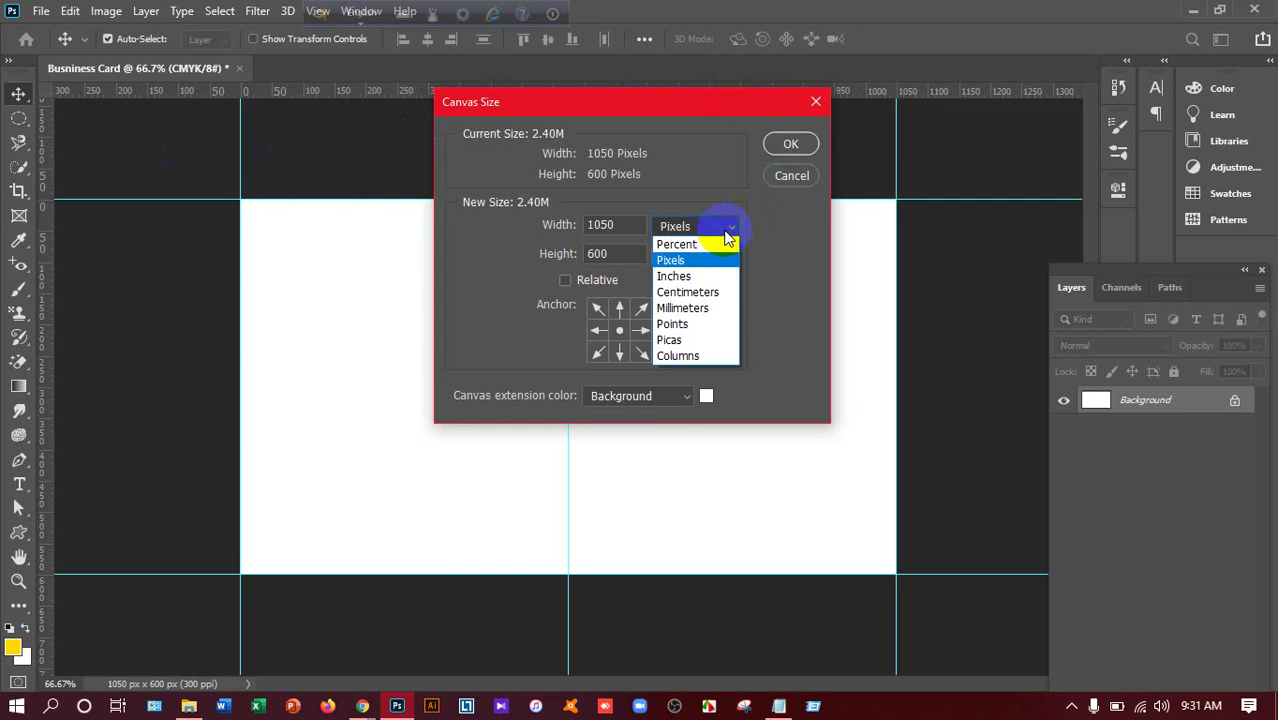
click(687, 275)
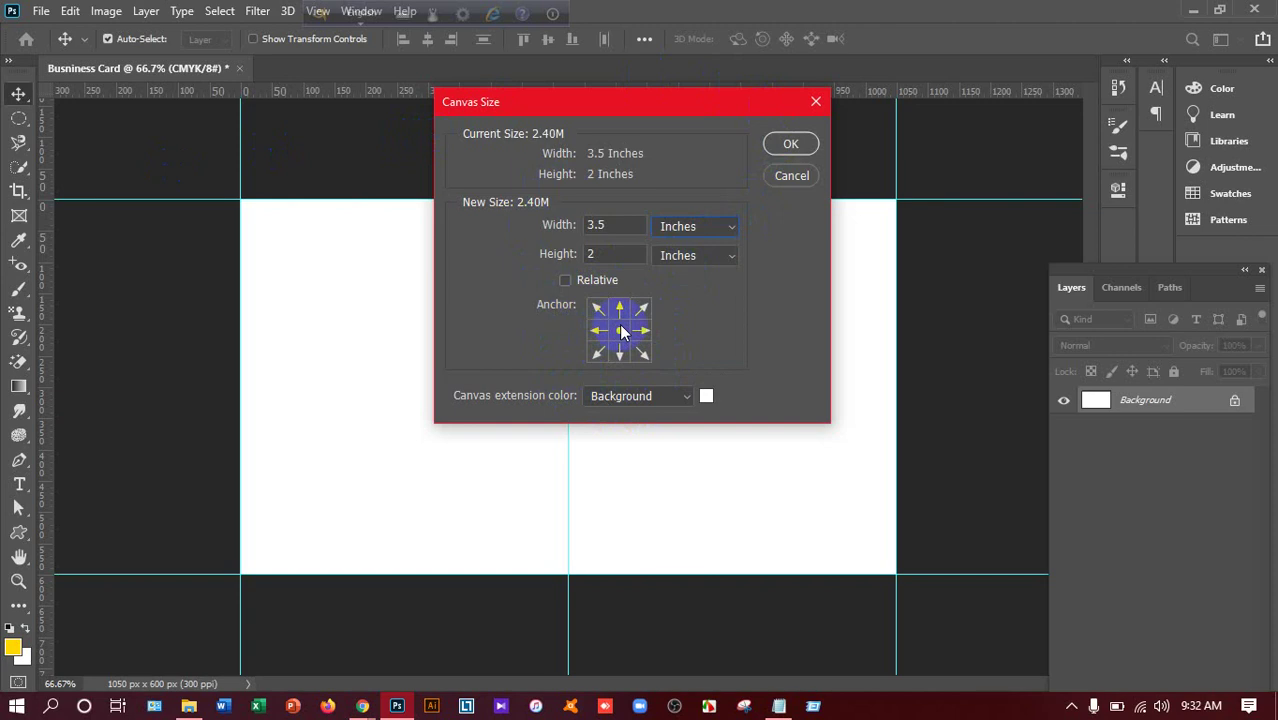
click(650, 305)
click(617, 310)
click(619, 352)
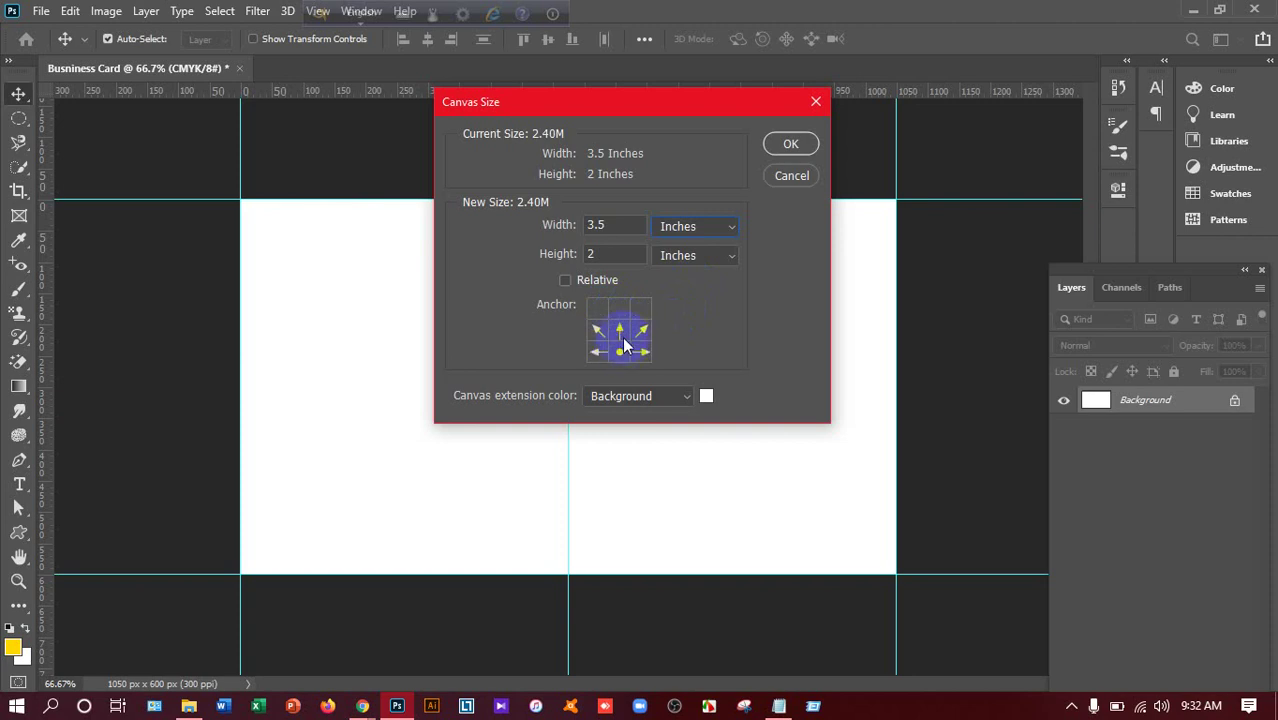
click(620, 307)
click(643, 330)
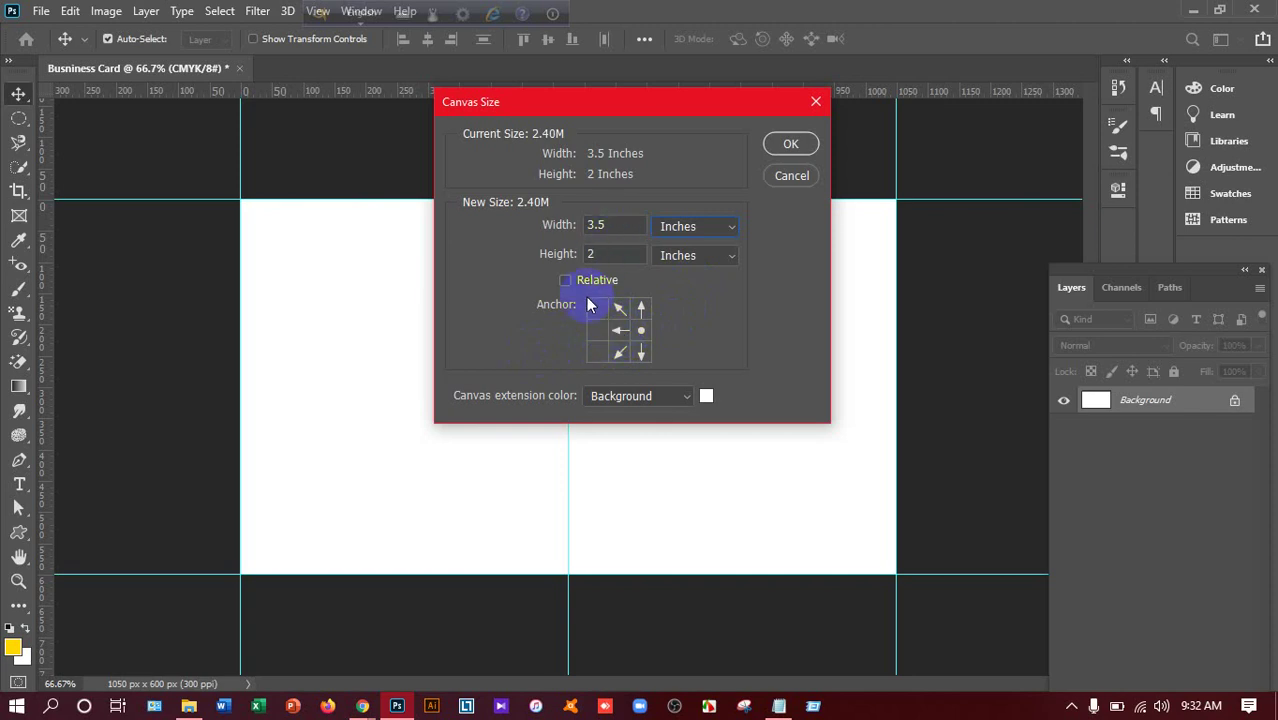
click(598, 331)
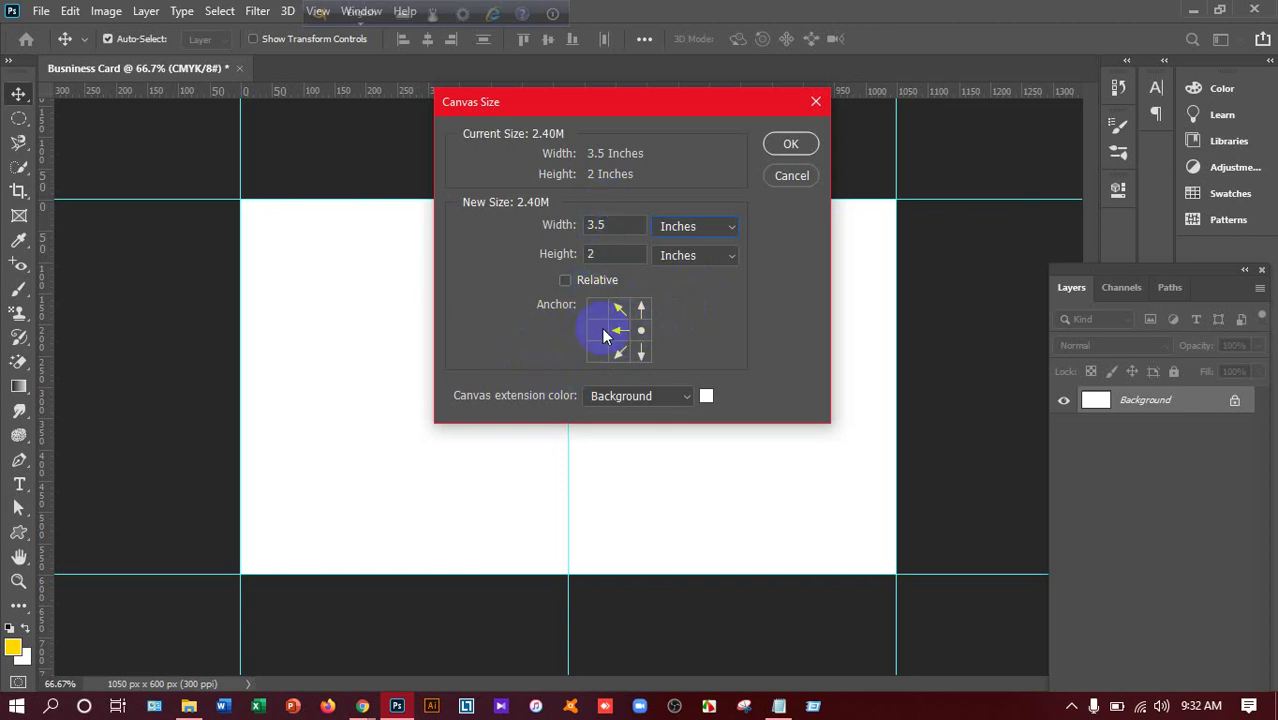
click(615, 336)
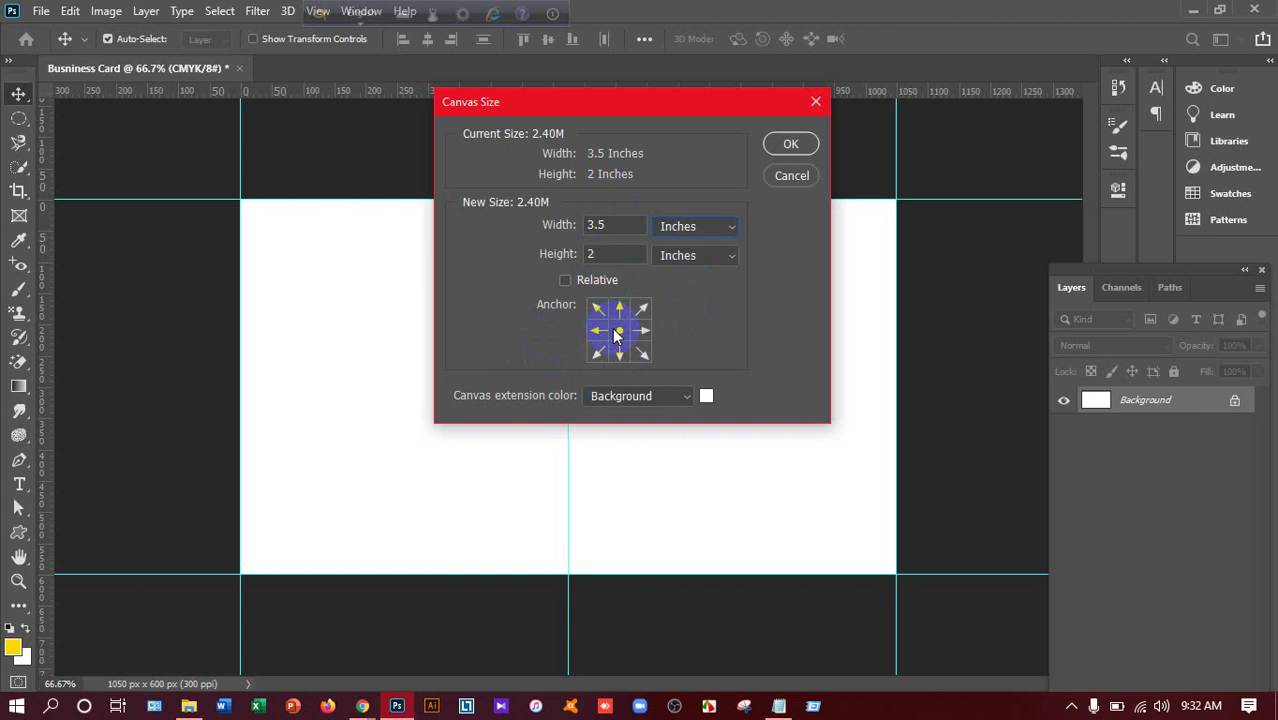
Enlarge the canvas to 3.75 × 2.25 inches.
click(625, 227)
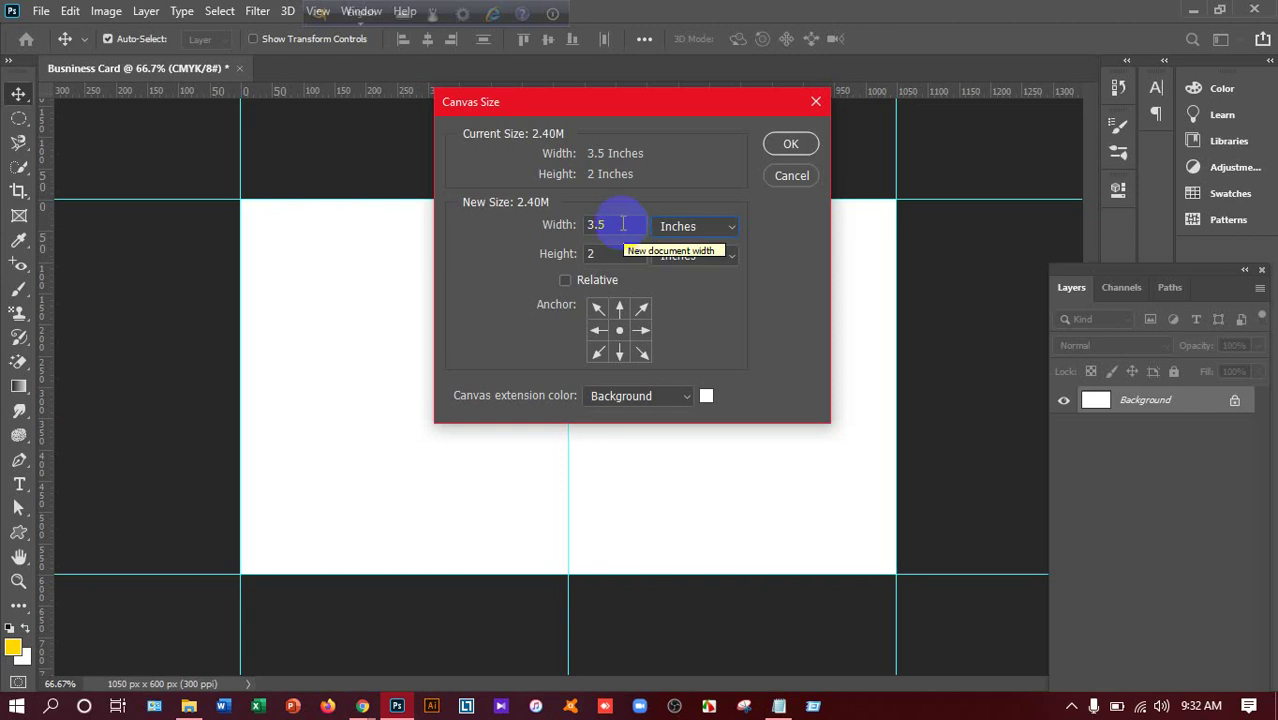
click(622, 224)
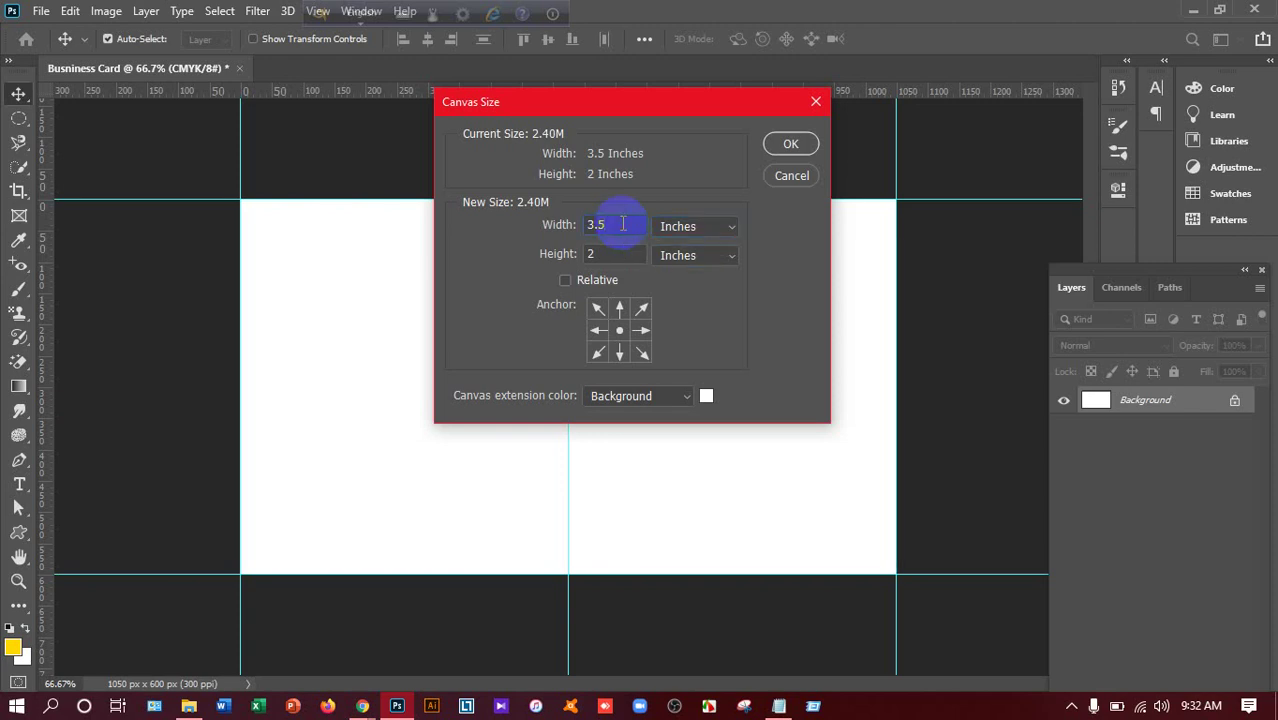
key(BackSpace)
text(75)
click(605, 253)
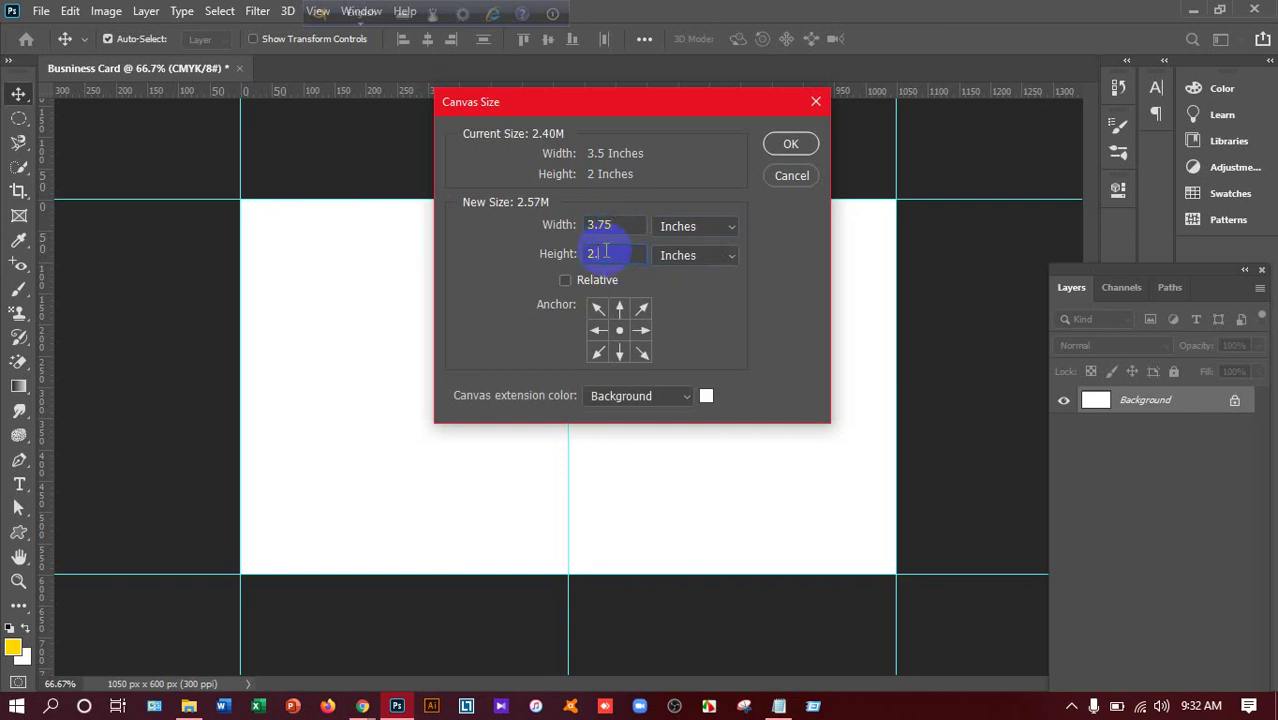
text(.25)
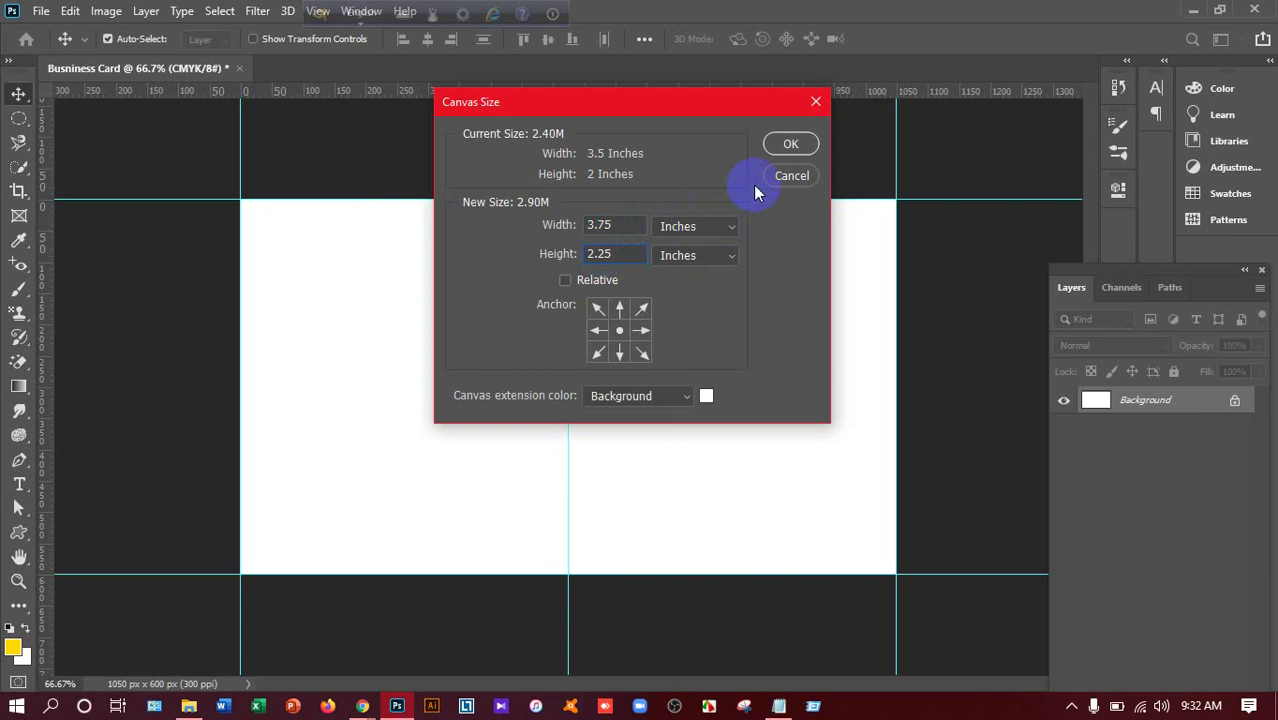
click(789, 147)
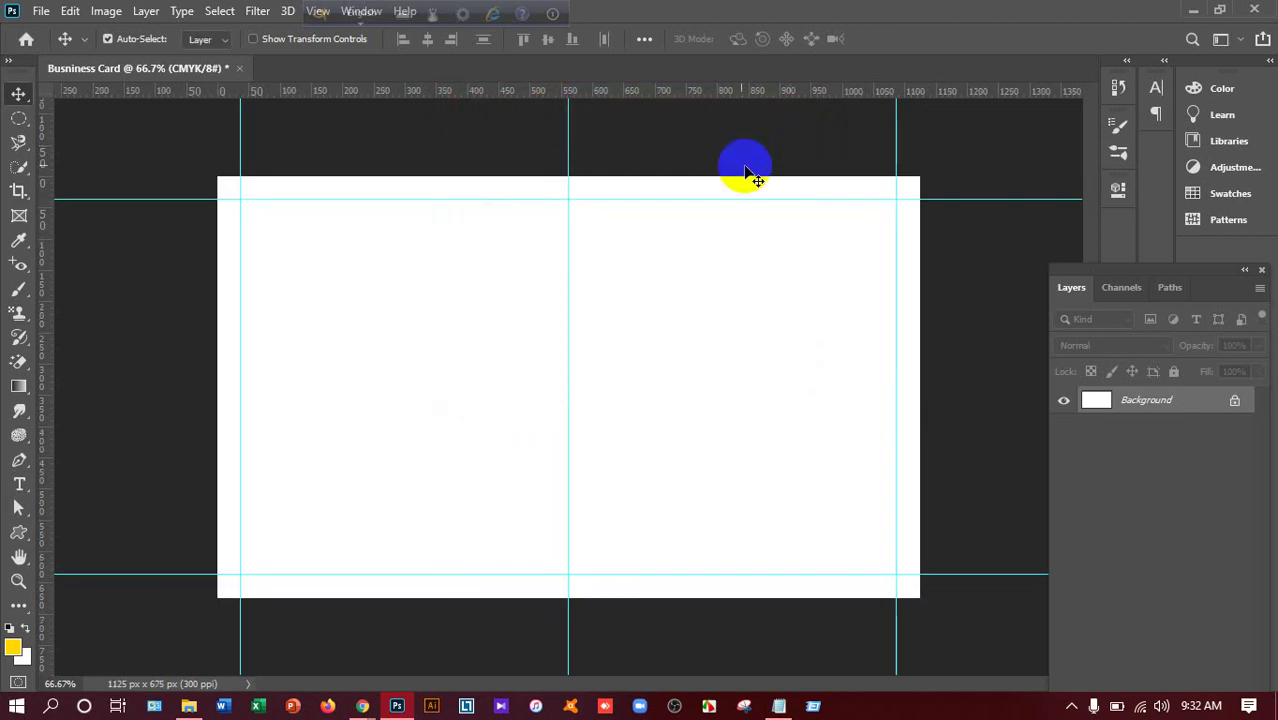
Select the Rectangle Tool from the shape tools flyout.
drag(745, 170, 593, 184)
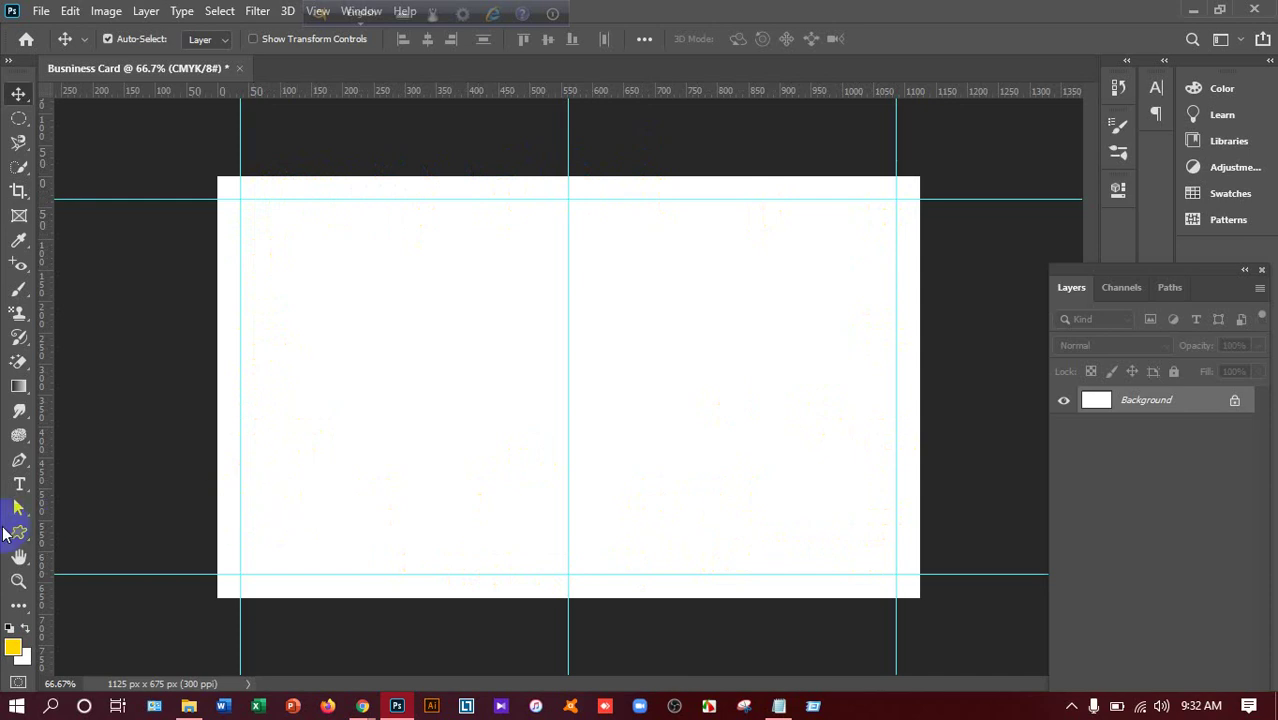
click(20, 537)
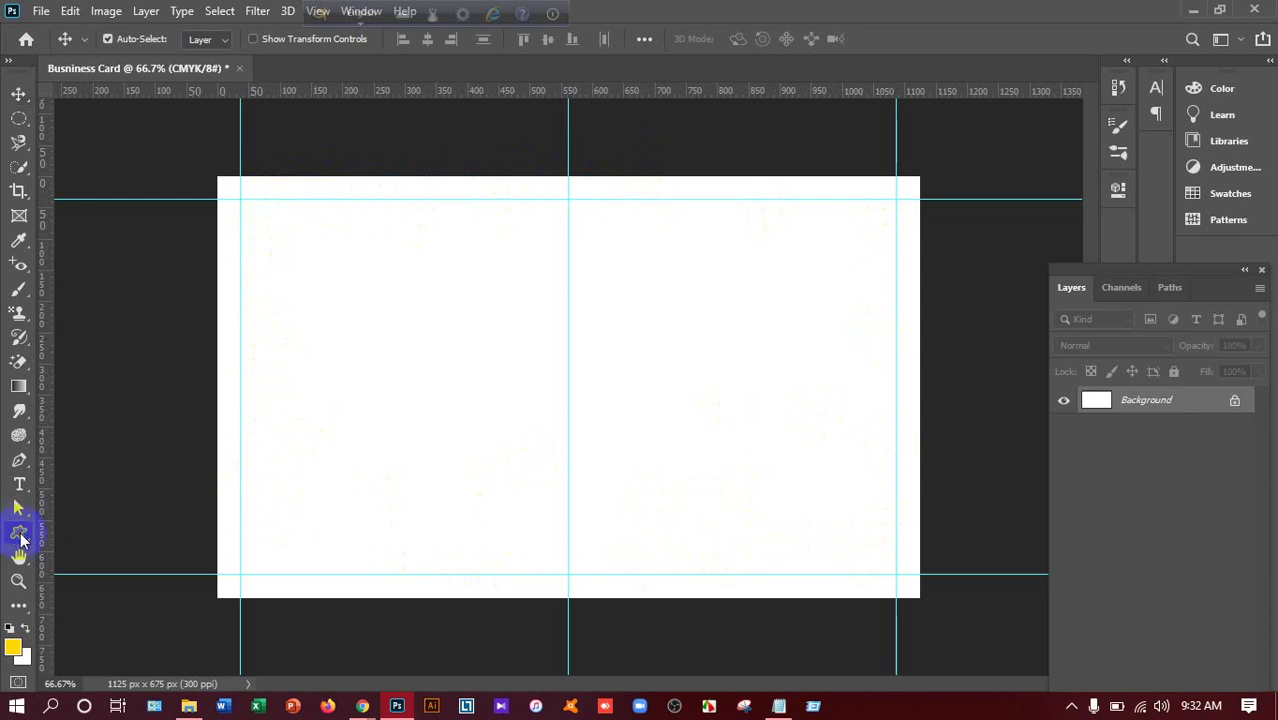
right_click(20, 537)
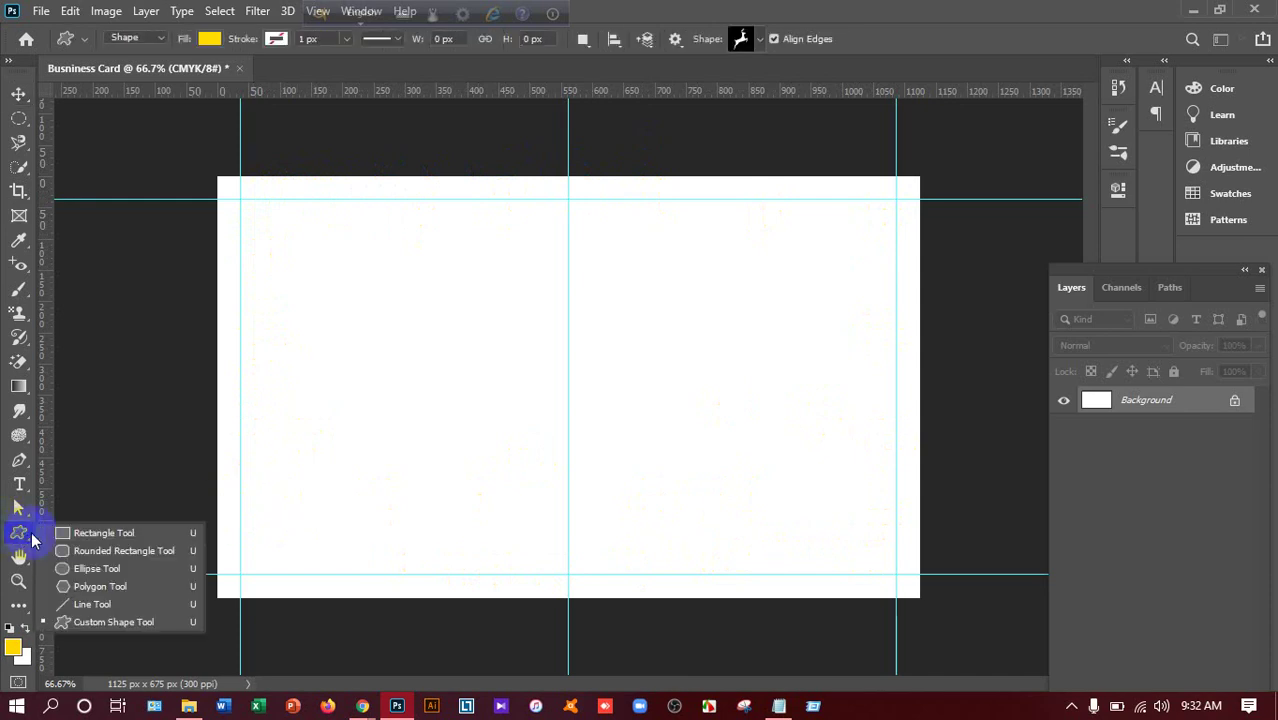
click(89, 532)
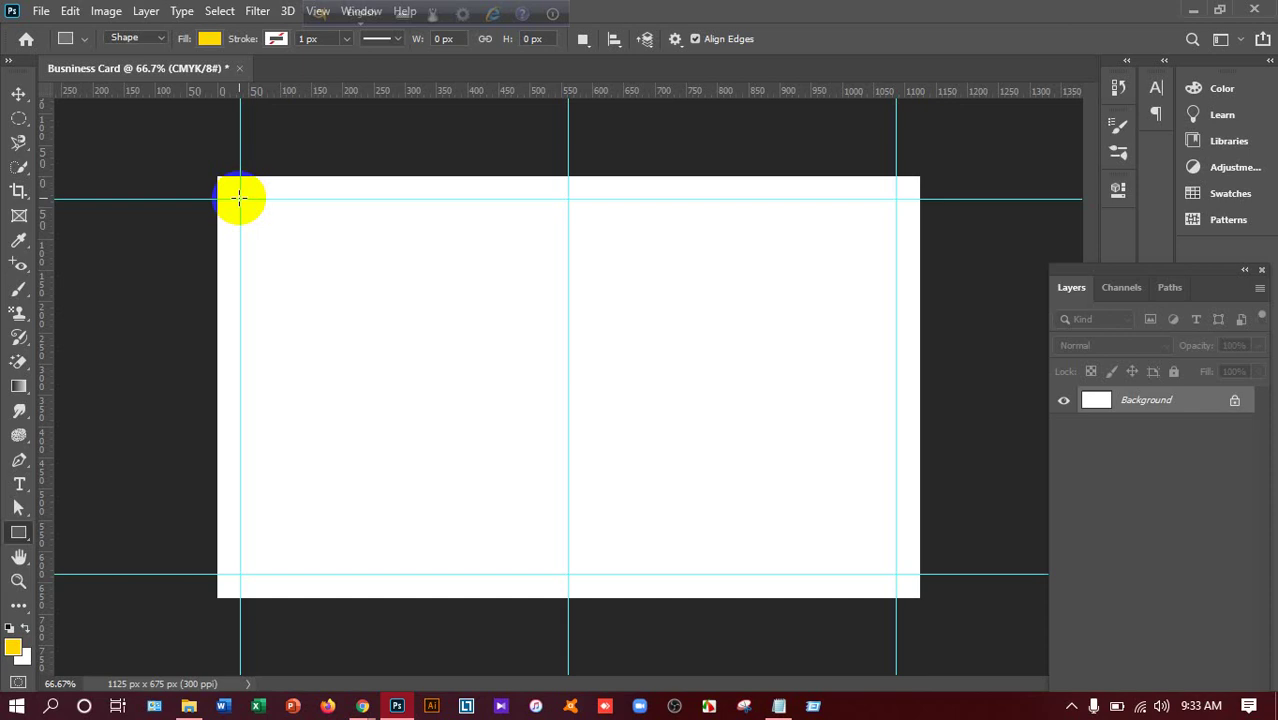
Draw a 1050 × 600 px rectangle between the guide corners and close Properties.
mouse_move(240, 198)
mouse_down()
mouse_move(483, 373)
mouse_move(898, 578)
mouse_up()
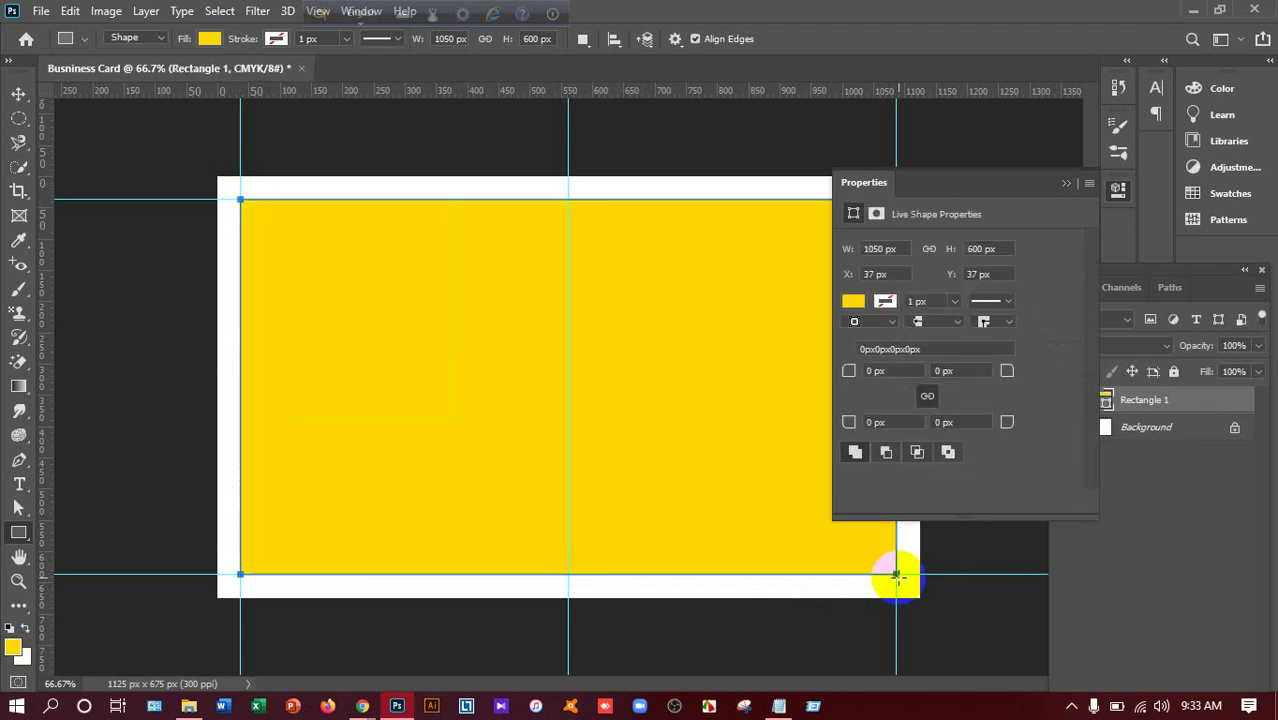
click(1066, 184)
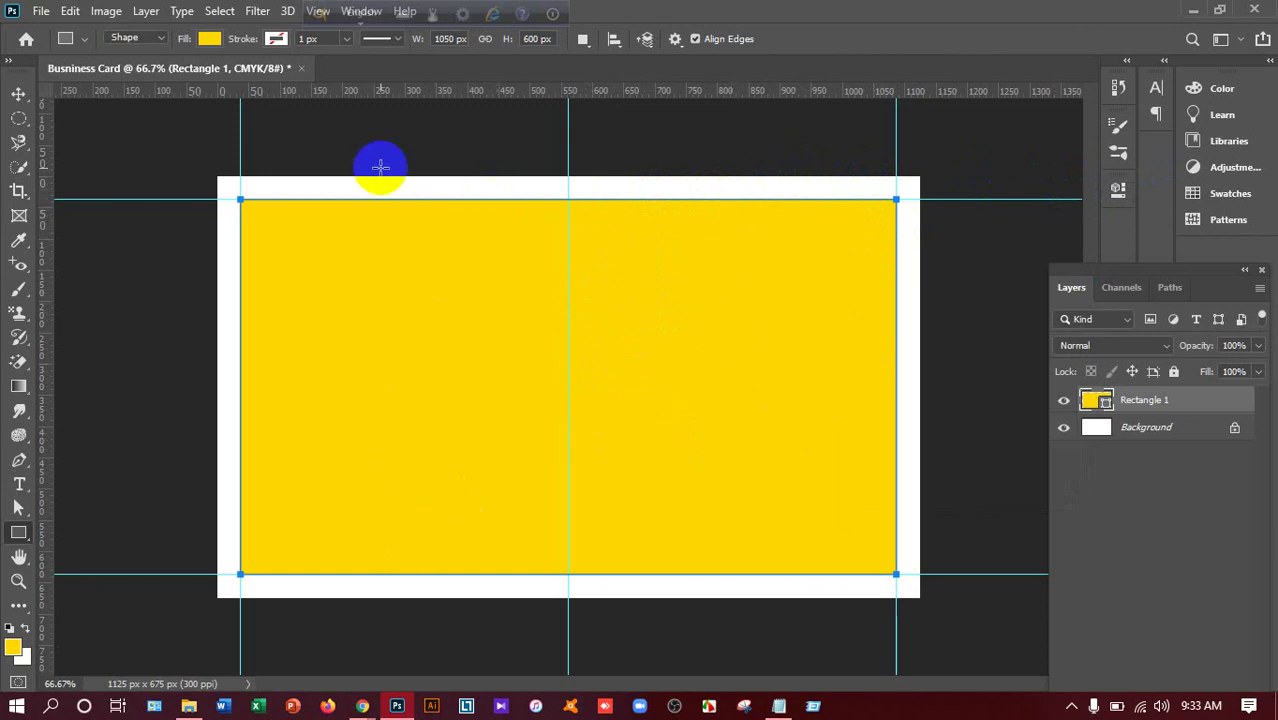
Set the rectangle's stroke to No Color.
click(277, 40)
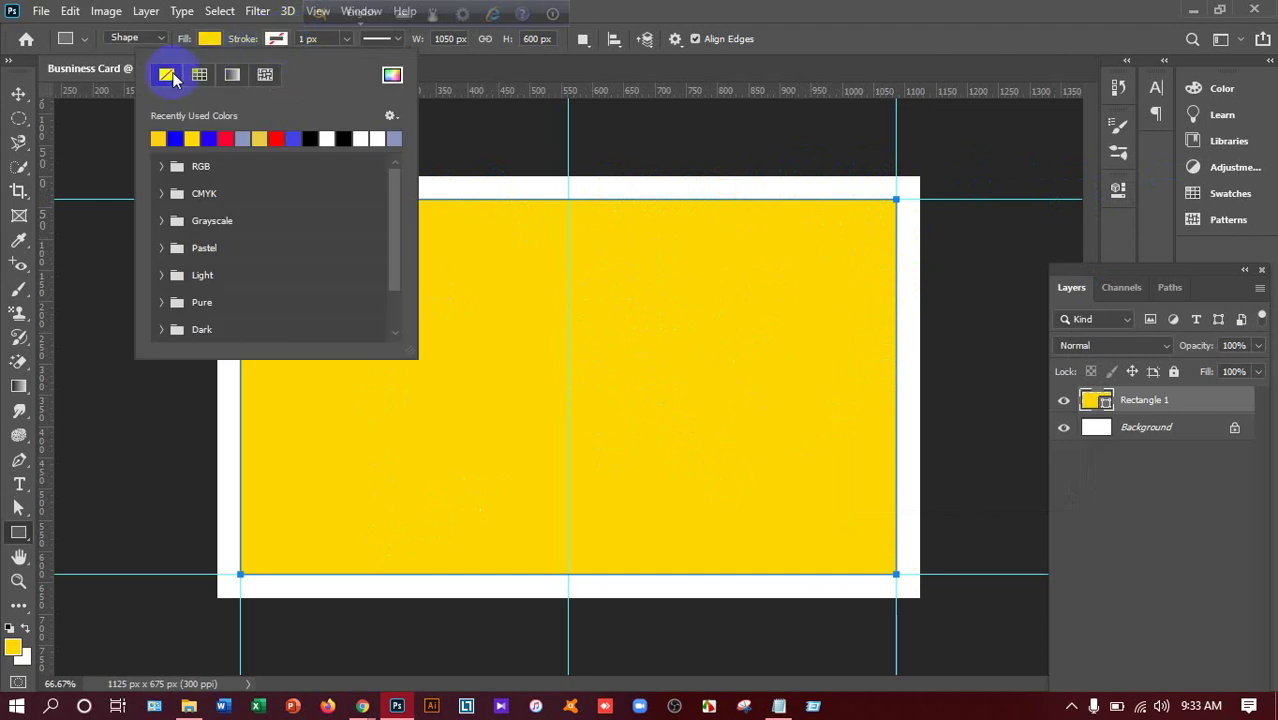
click(168, 76)
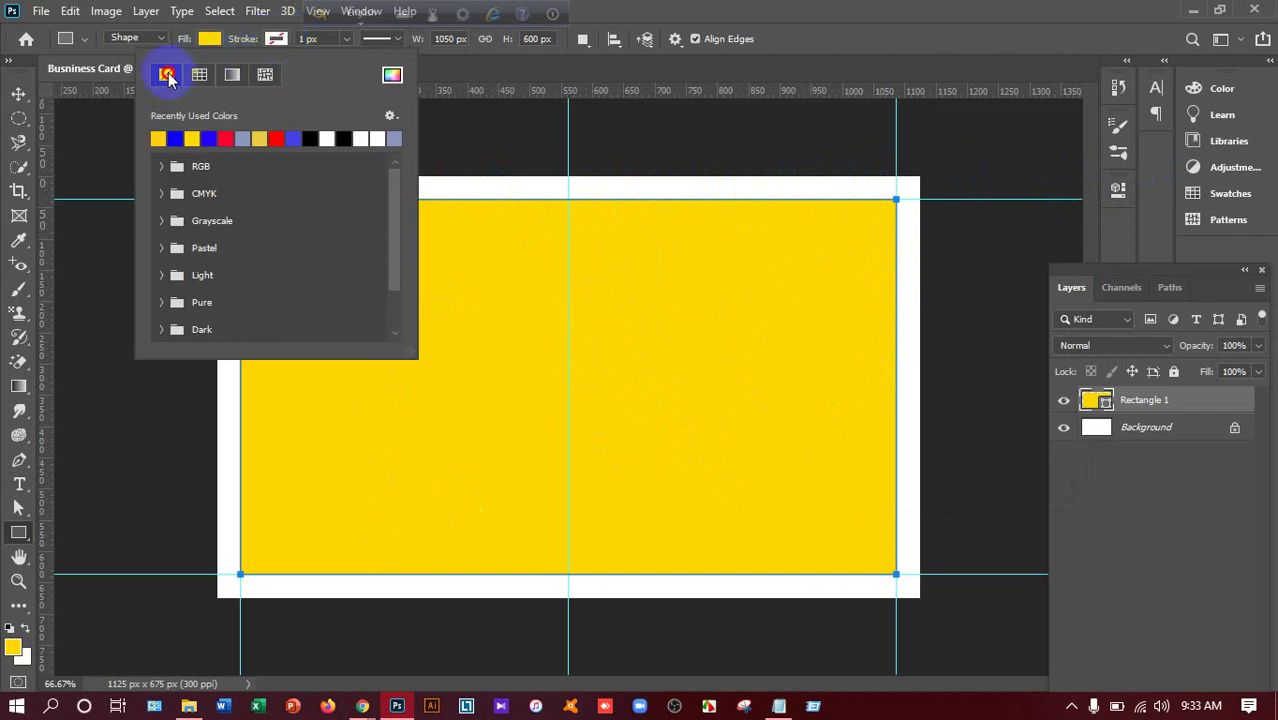
click(677, 10)
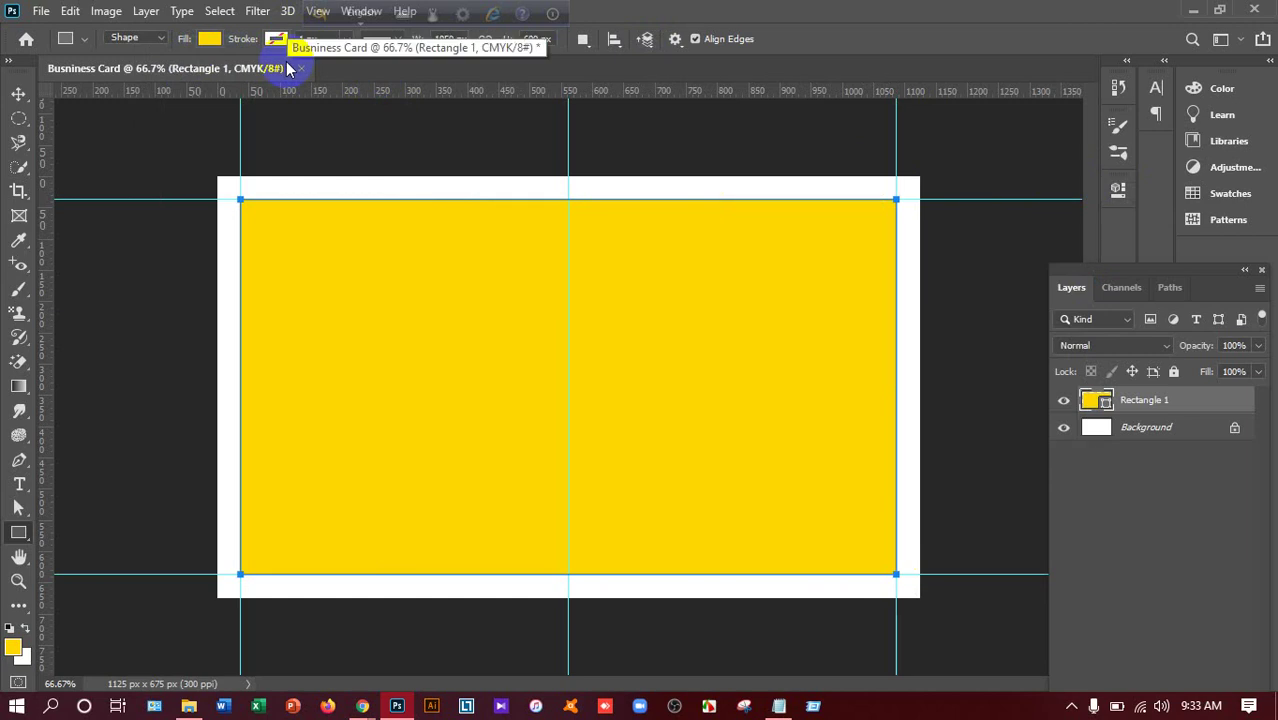
click(209, 39)
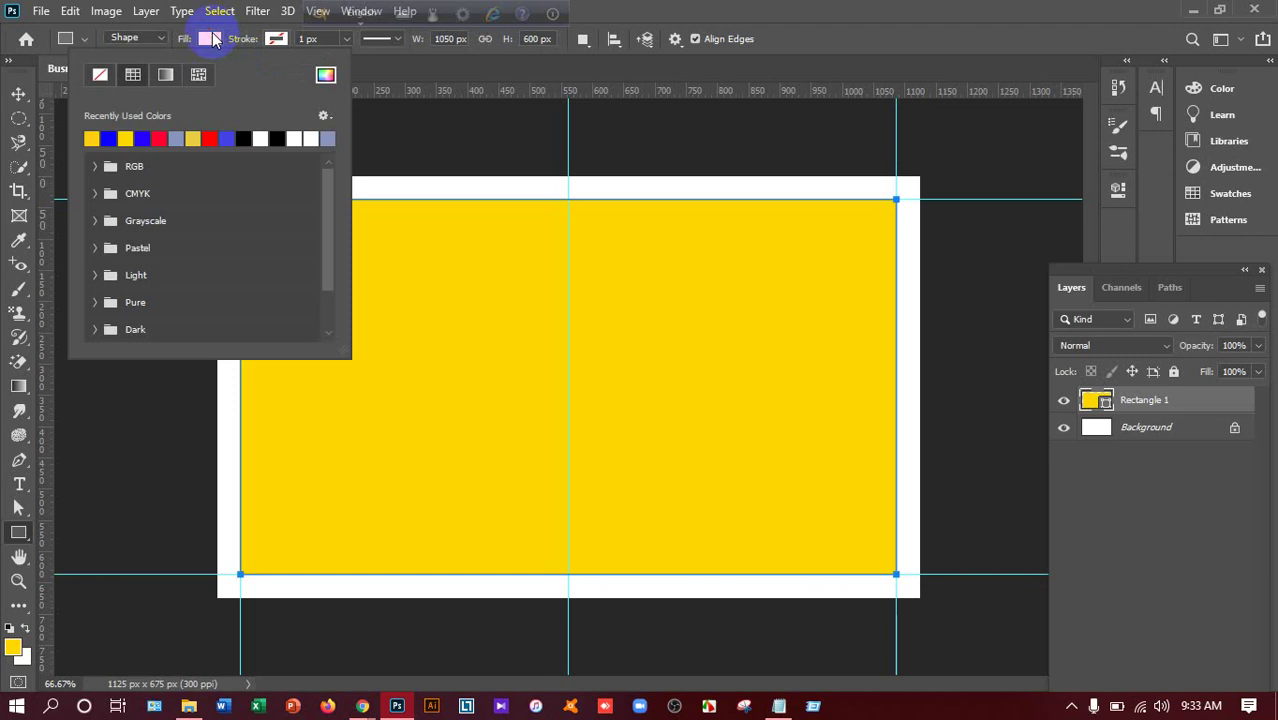
Try the CMYK dark blue, cyan and yellow swatches as the rectangle fill.
click(125, 138)
click(95, 194)
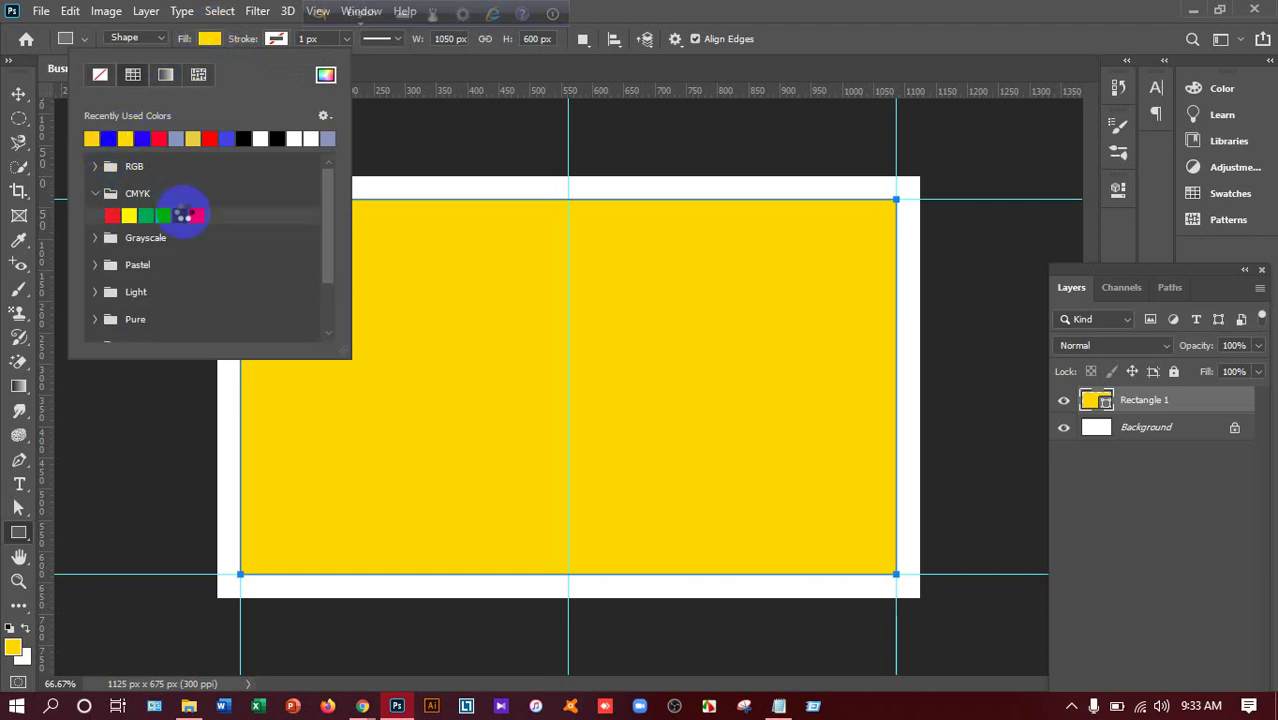
click(184, 216)
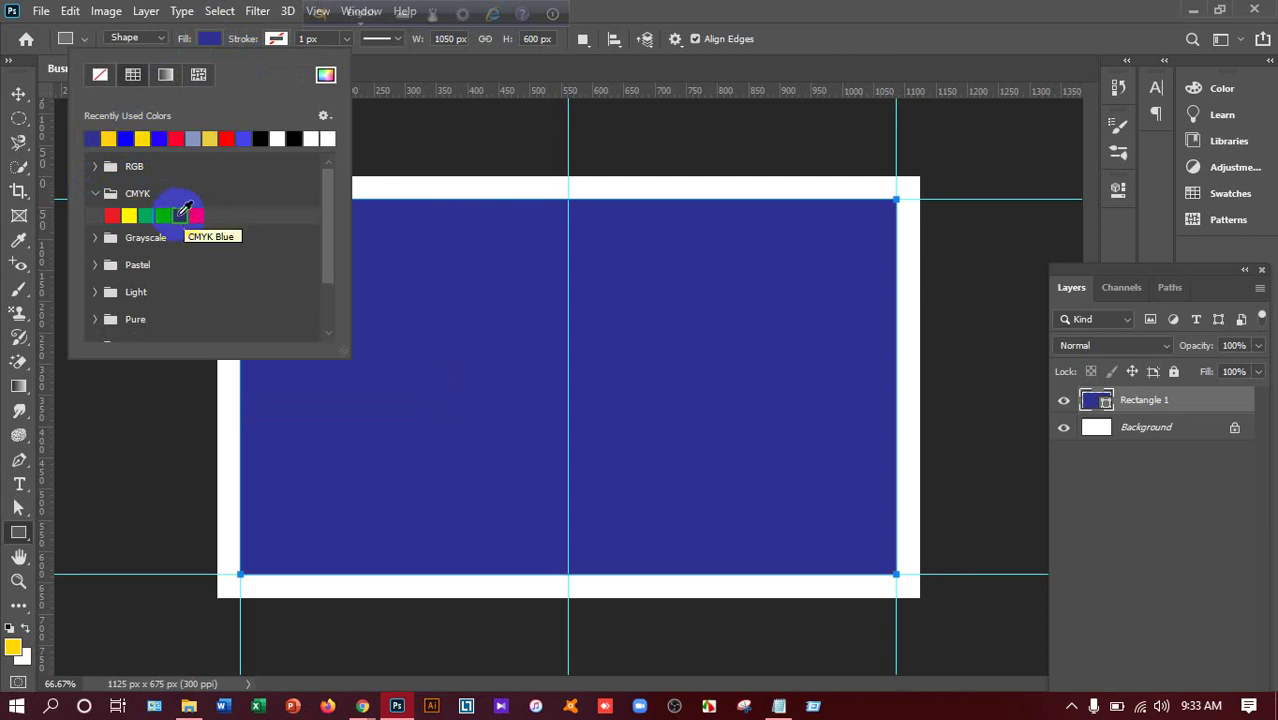
click(152, 216)
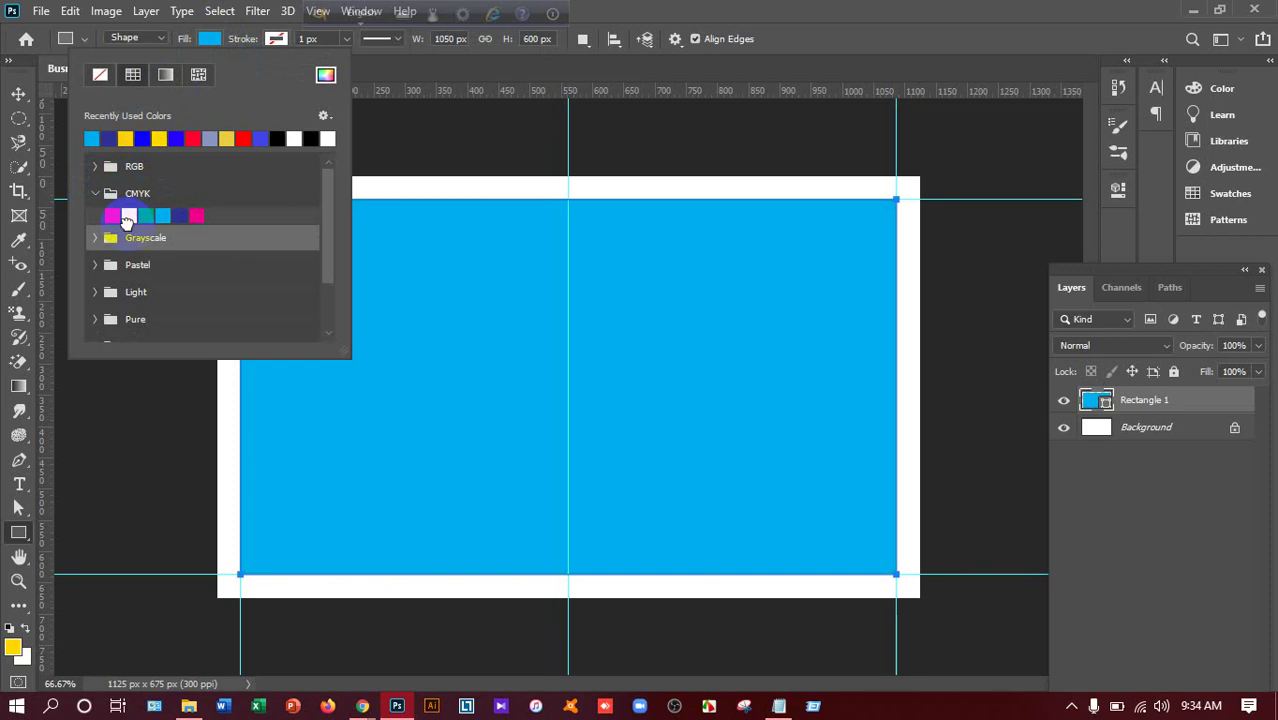
click(128, 216)
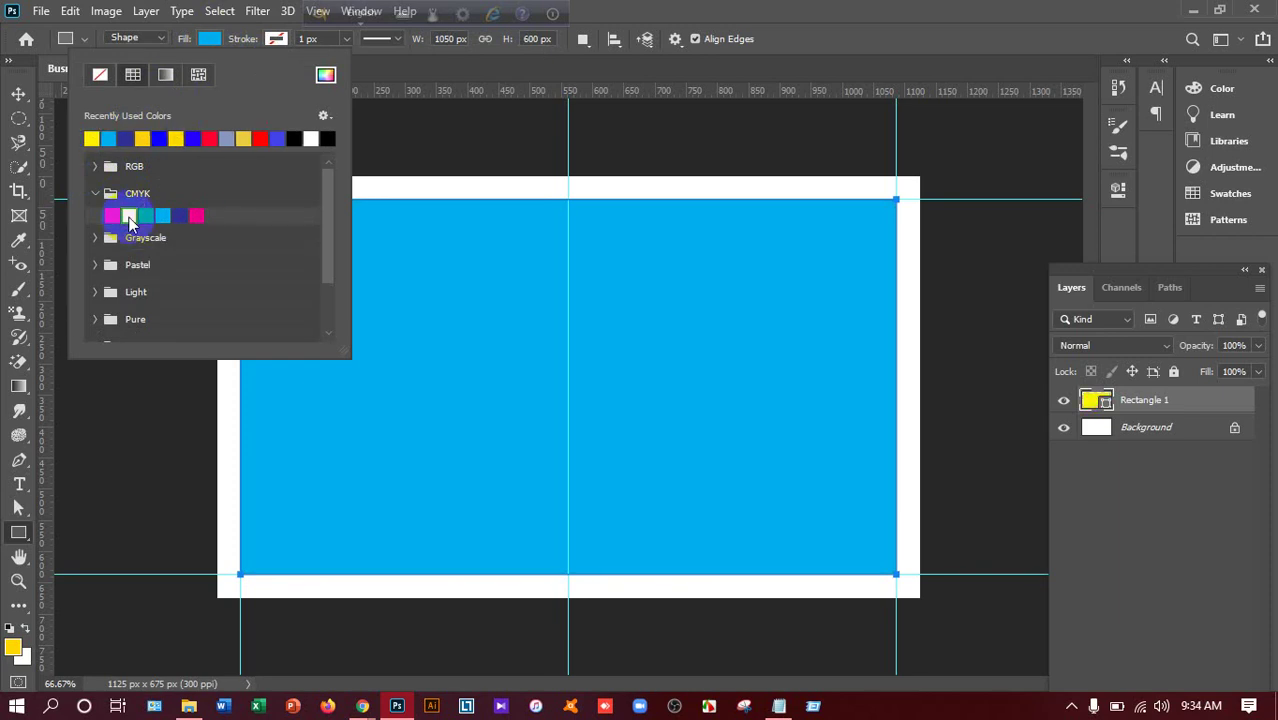
drag(332, 224, 329, 236)
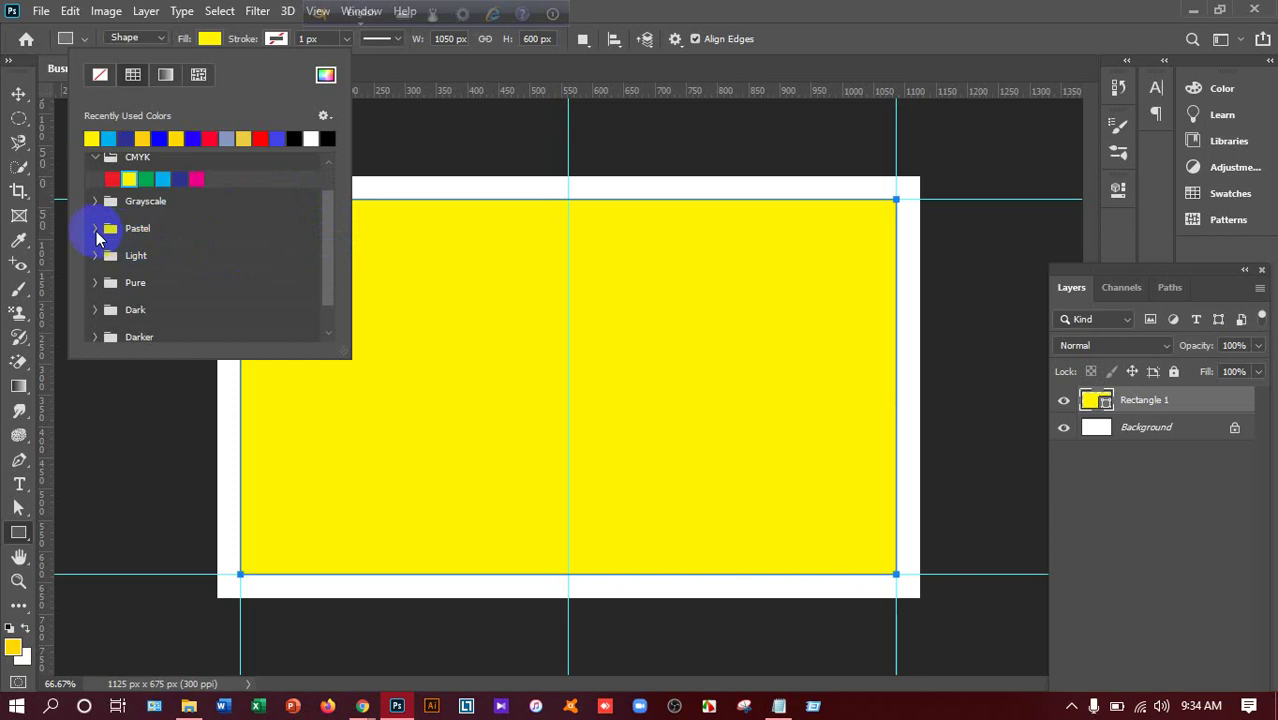
Try Pastel swatches, then fill the rectangle with Pure Yellow.
click(95, 229)
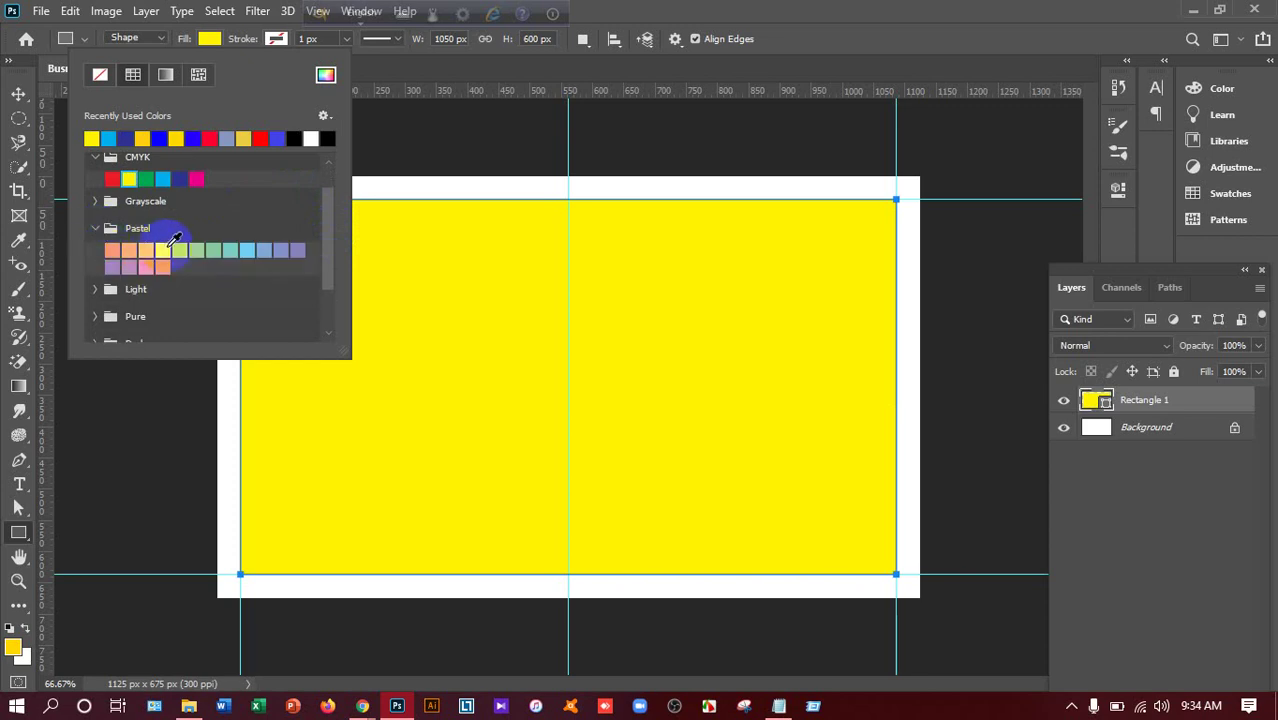
click(164, 250)
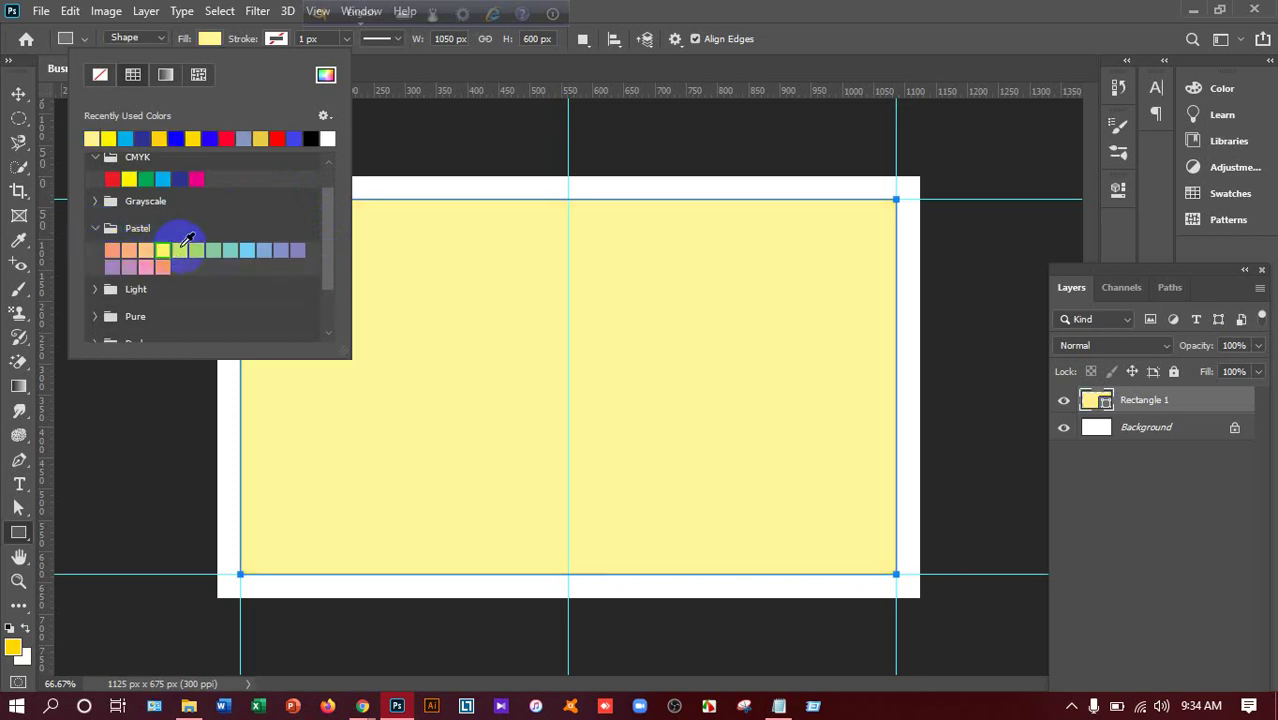
click(248, 250)
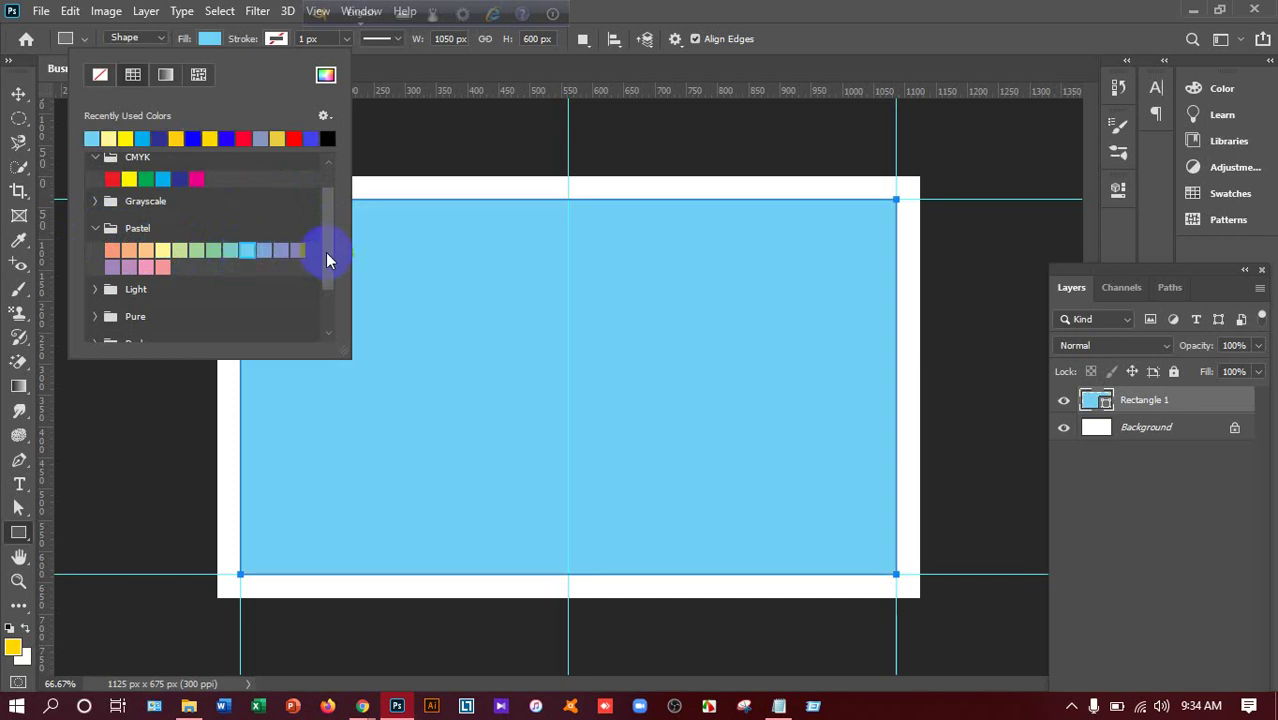
drag(325, 258, 327, 298)
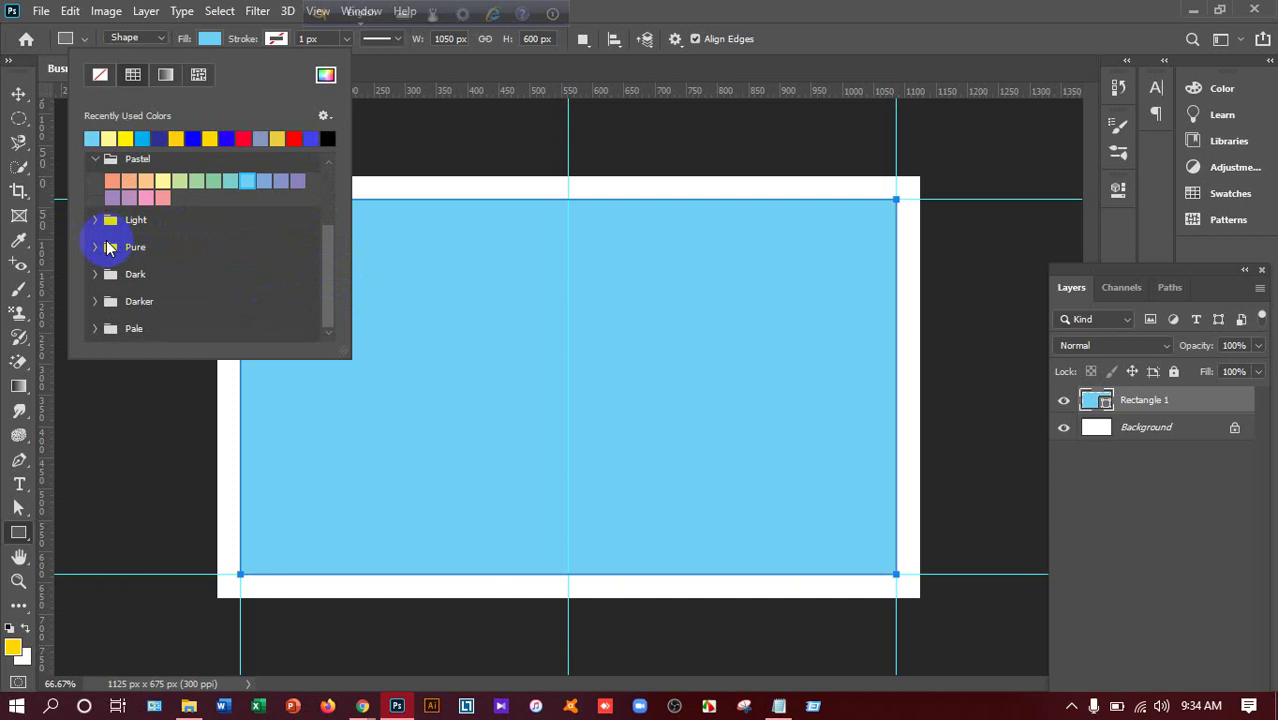
click(95, 247)
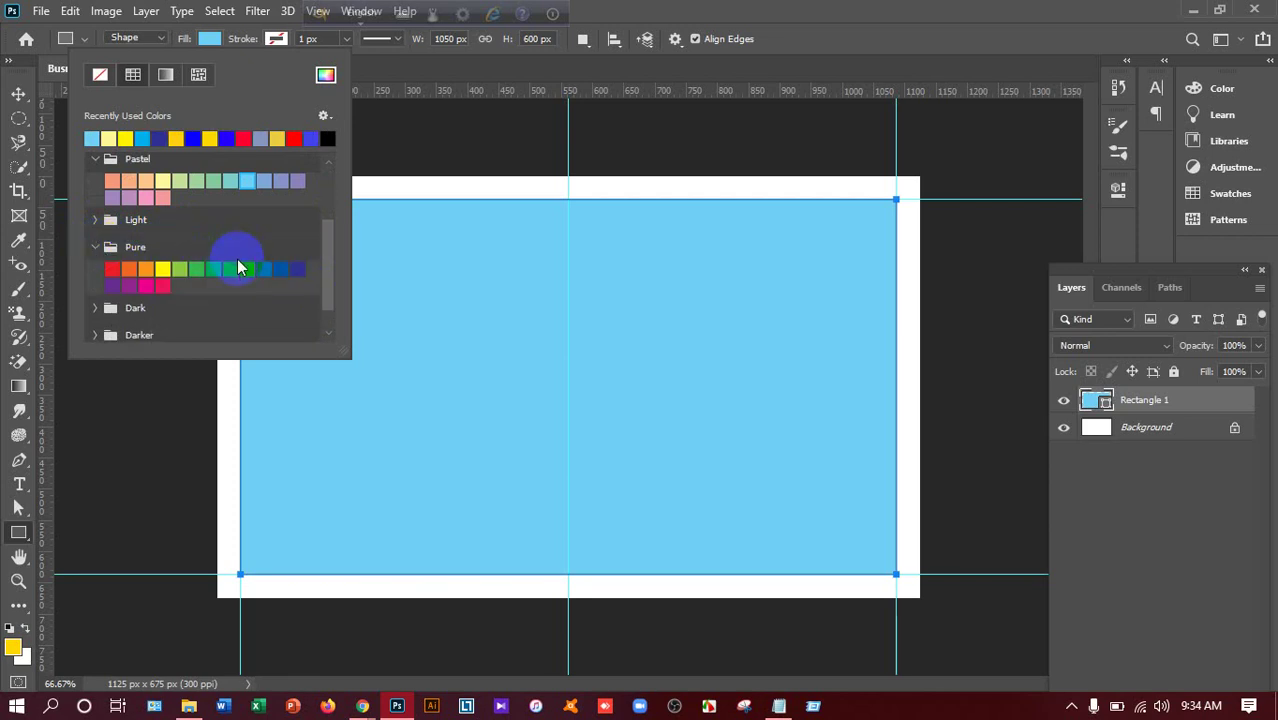
click(165, 274)
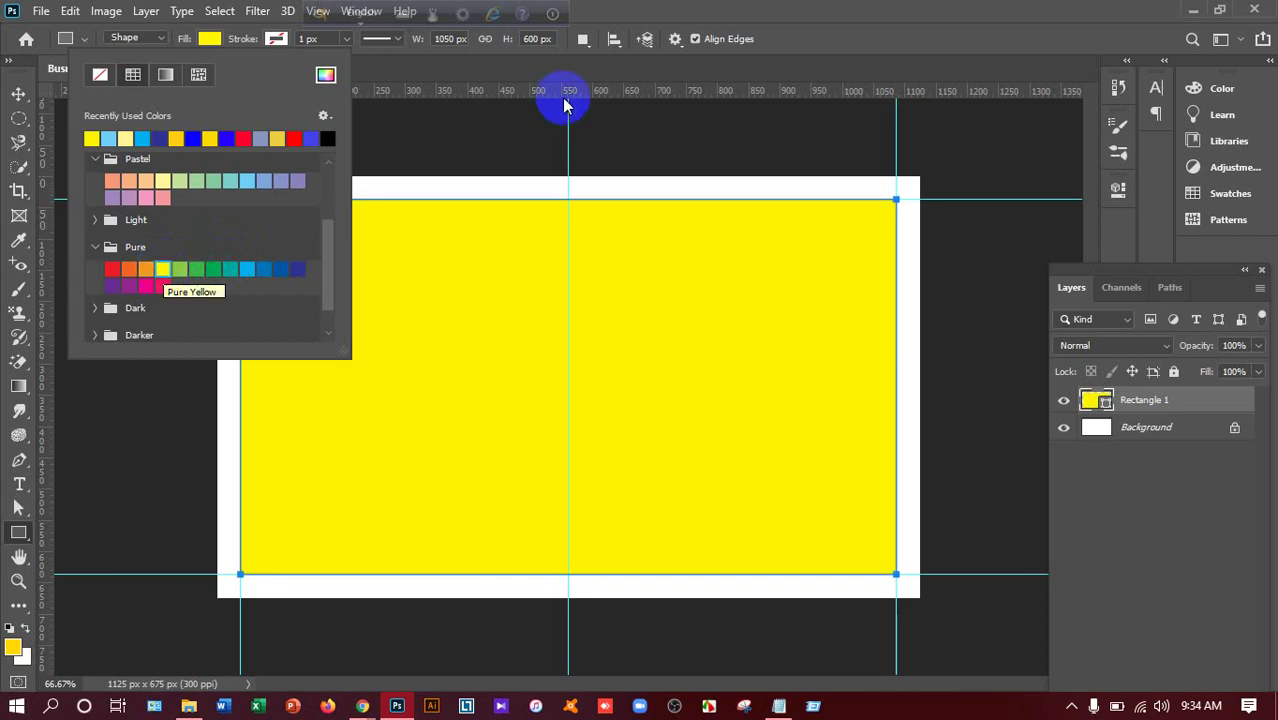
click(866, 9)
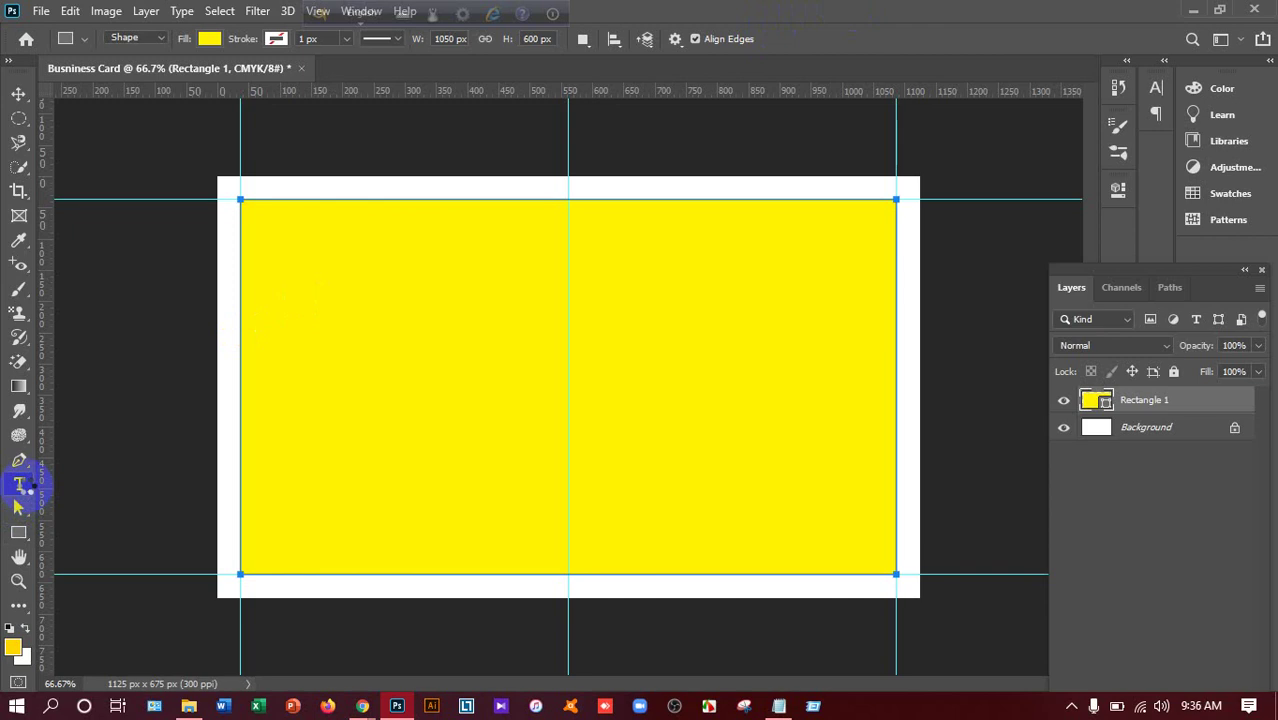
Select the Horizontal Type Tool and add an empty Layer 1 above Rectangle 1.
click(24, 486)
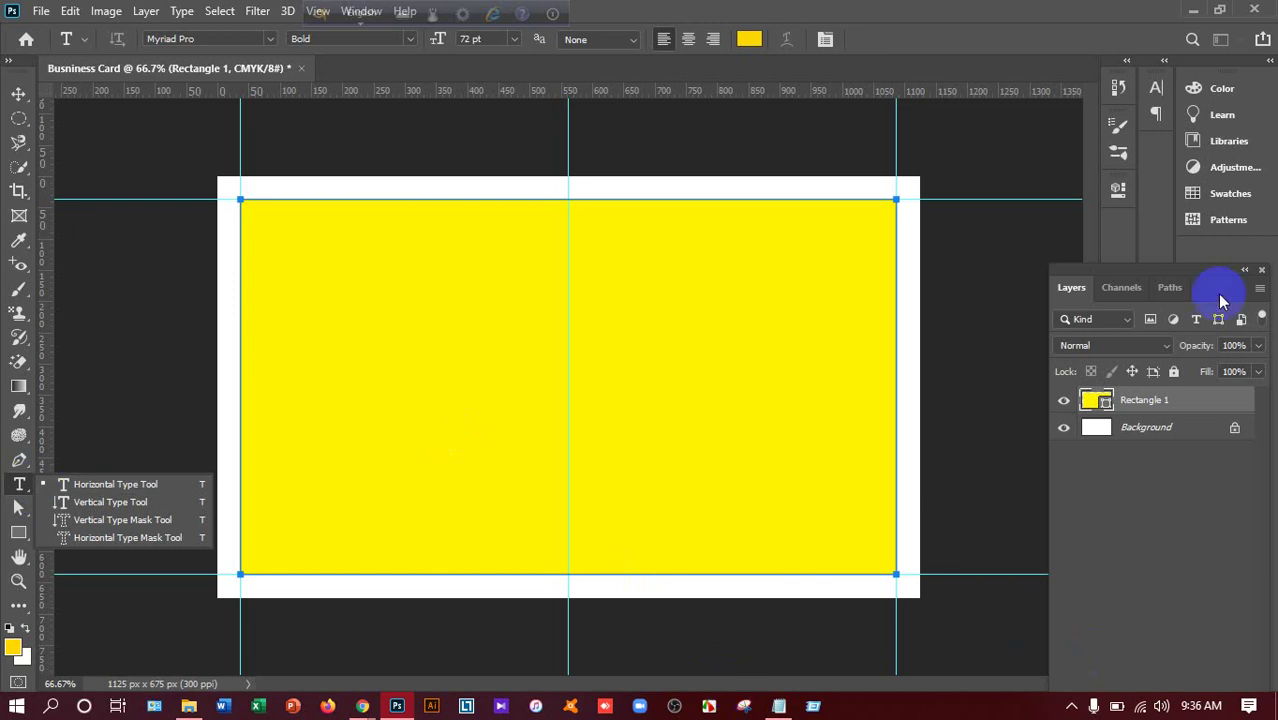
drag(1215, 277, 1175, 135)
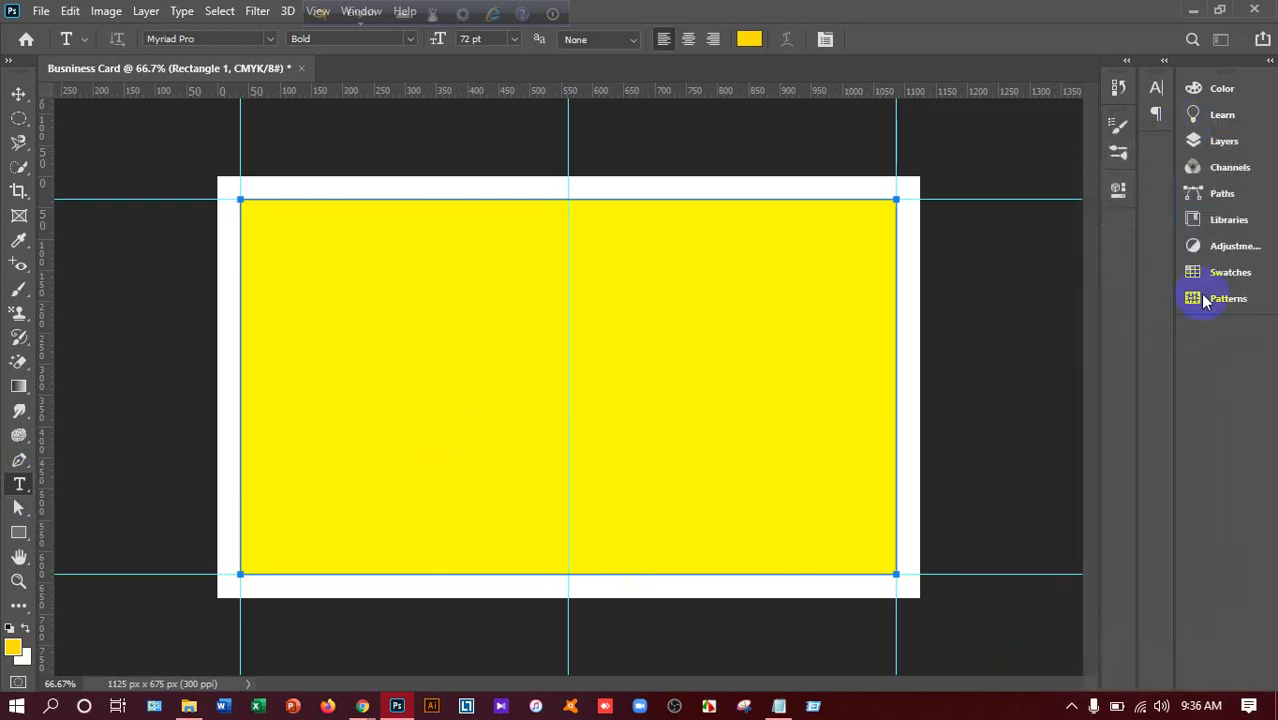
click(1228, 142)
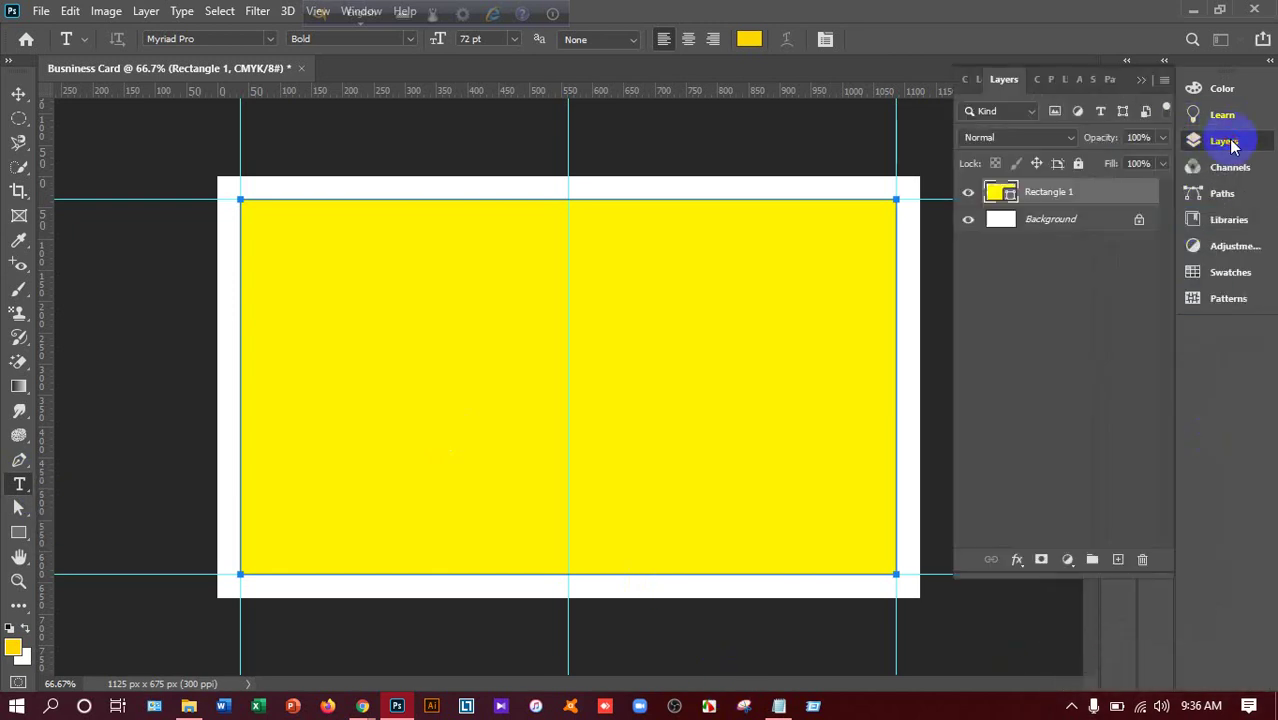
click(1118, 560)
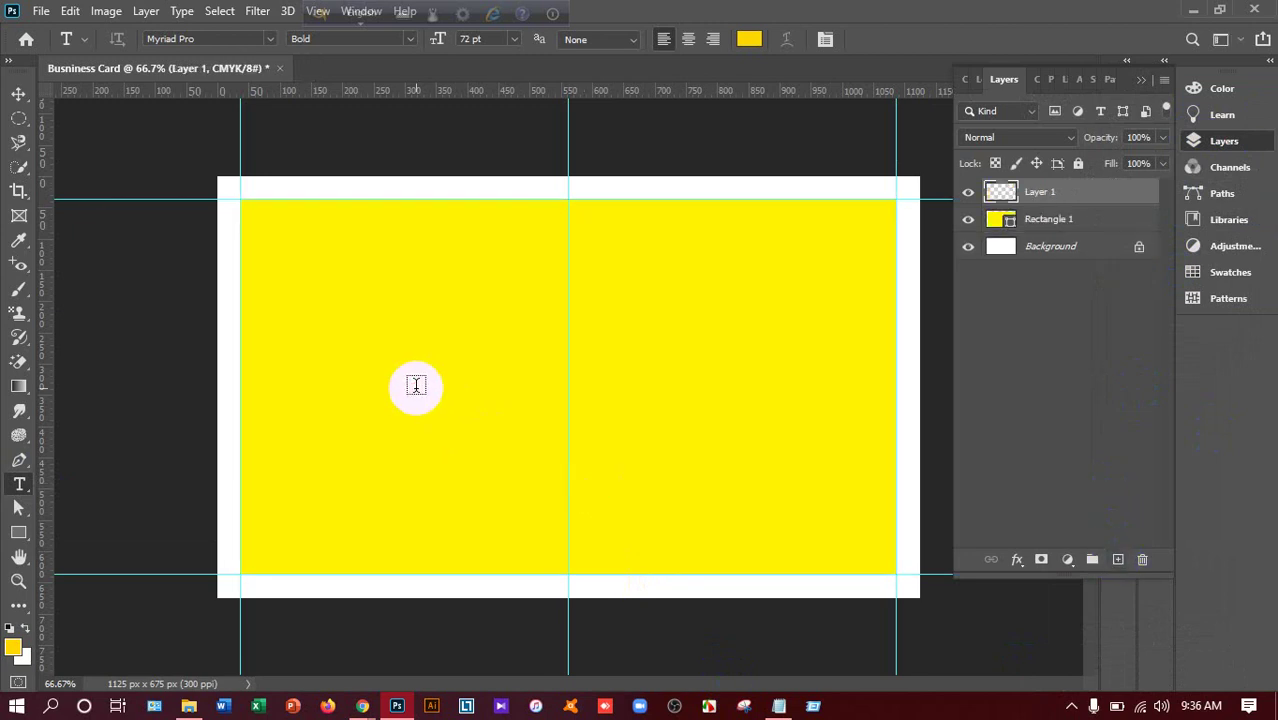
Start a text box on the card's left, clear the placeholder, and type a 16 pt capital 'K'.
click(416, 386)
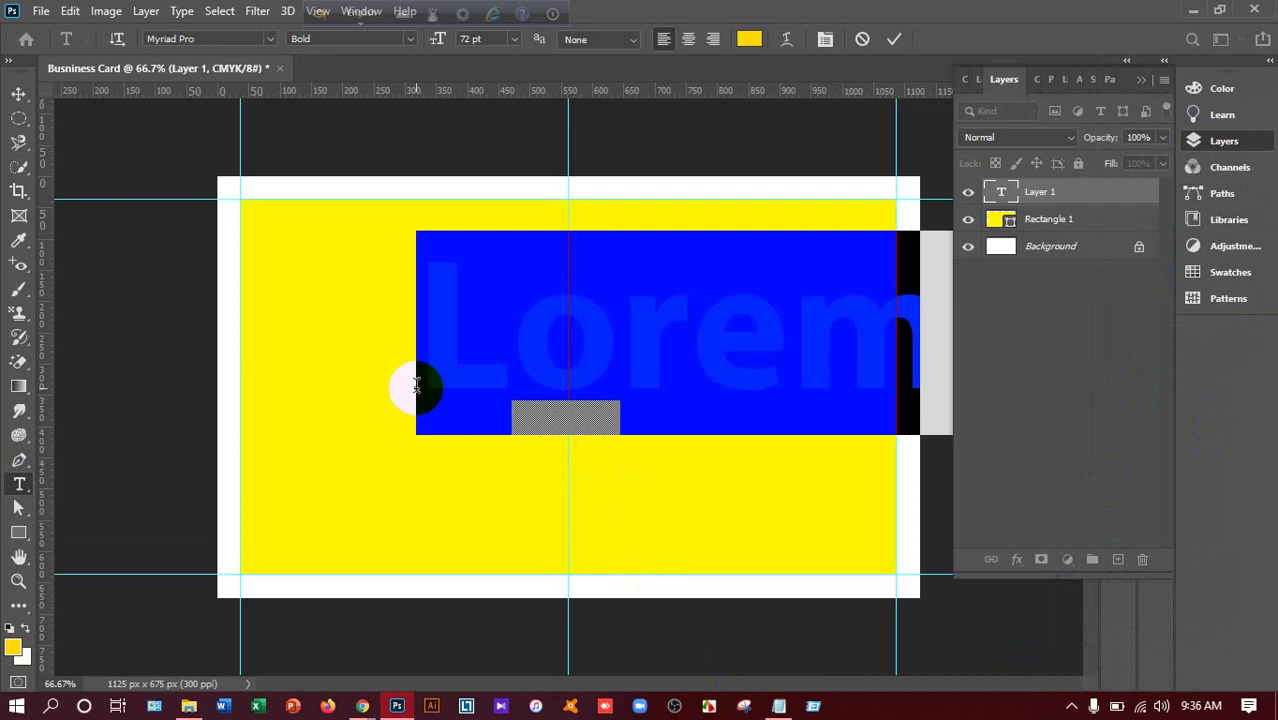
key(BackSpace)
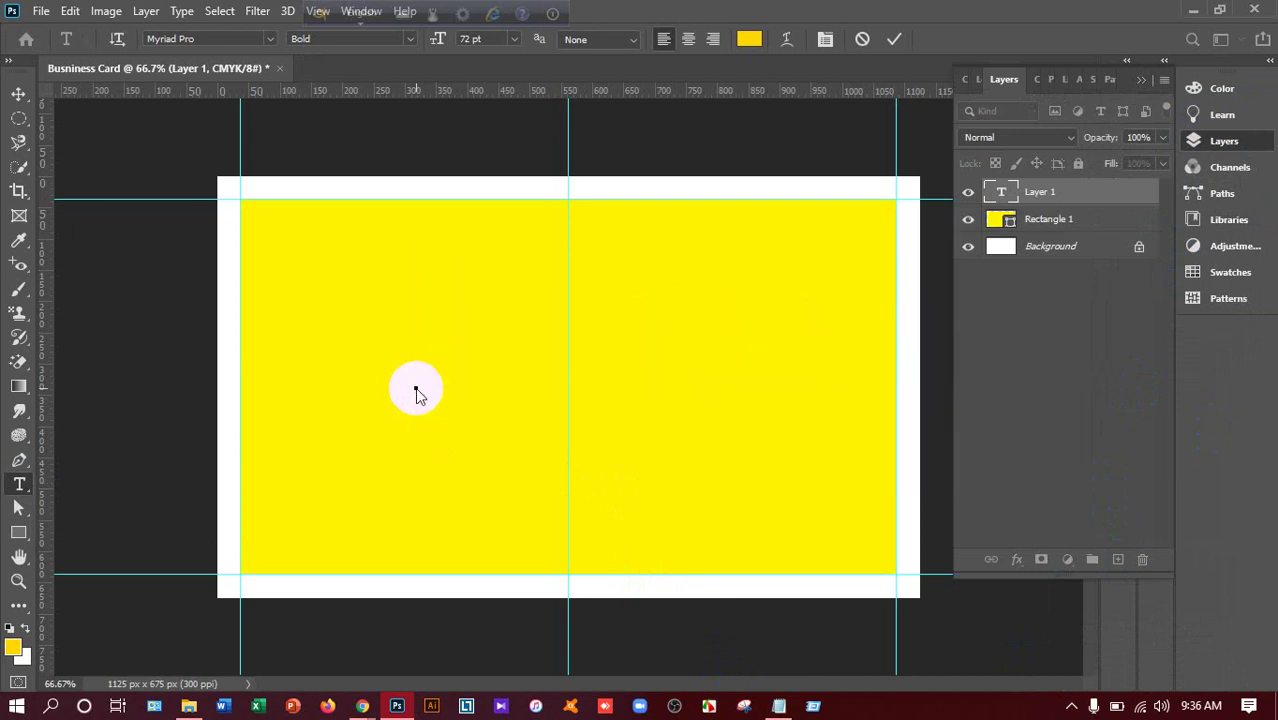
click(514, 39)
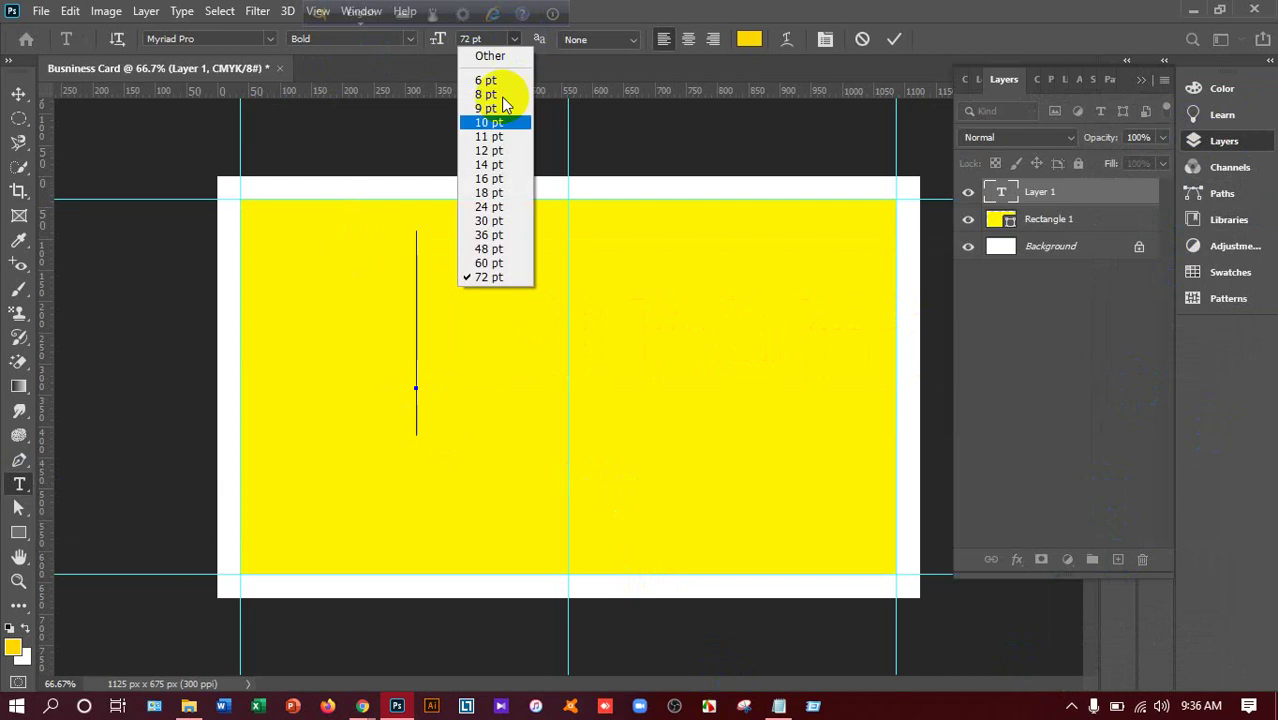
click(490, 178)
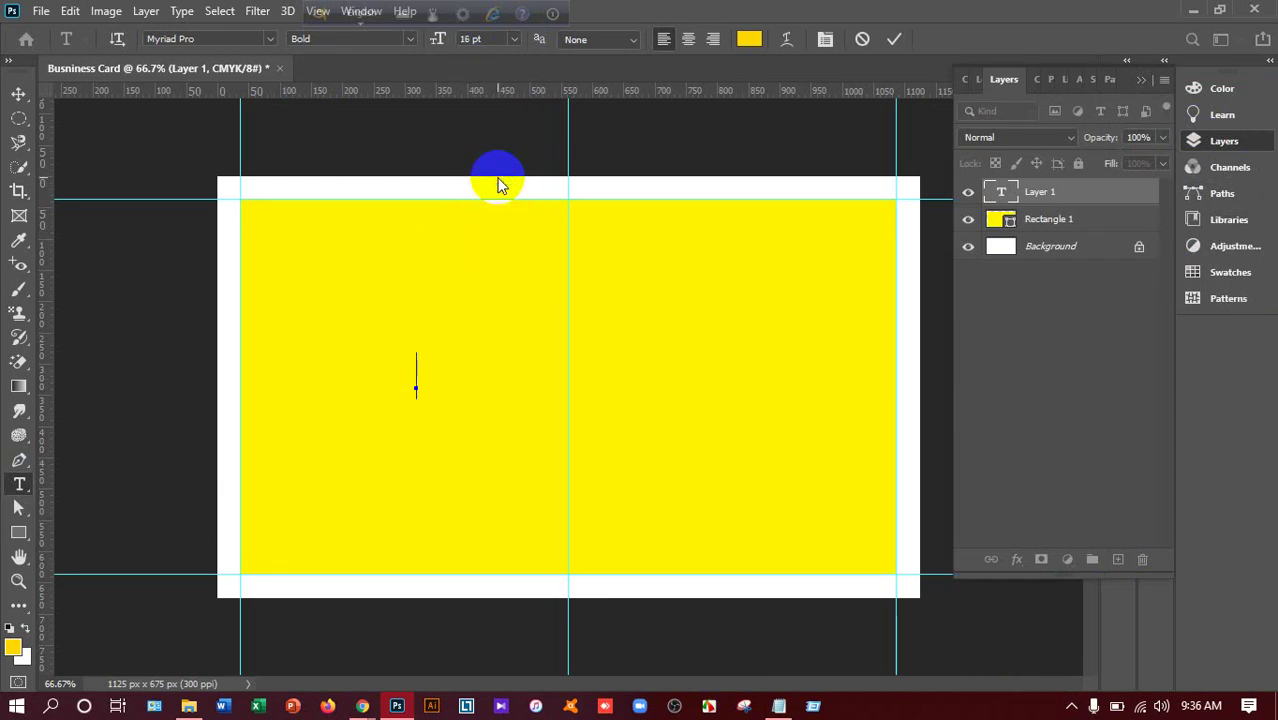
text(k)
key(BackSpace)
text(K)
Colour the K black (000000) and commit it as its own text layer named K.
click(748, 40)
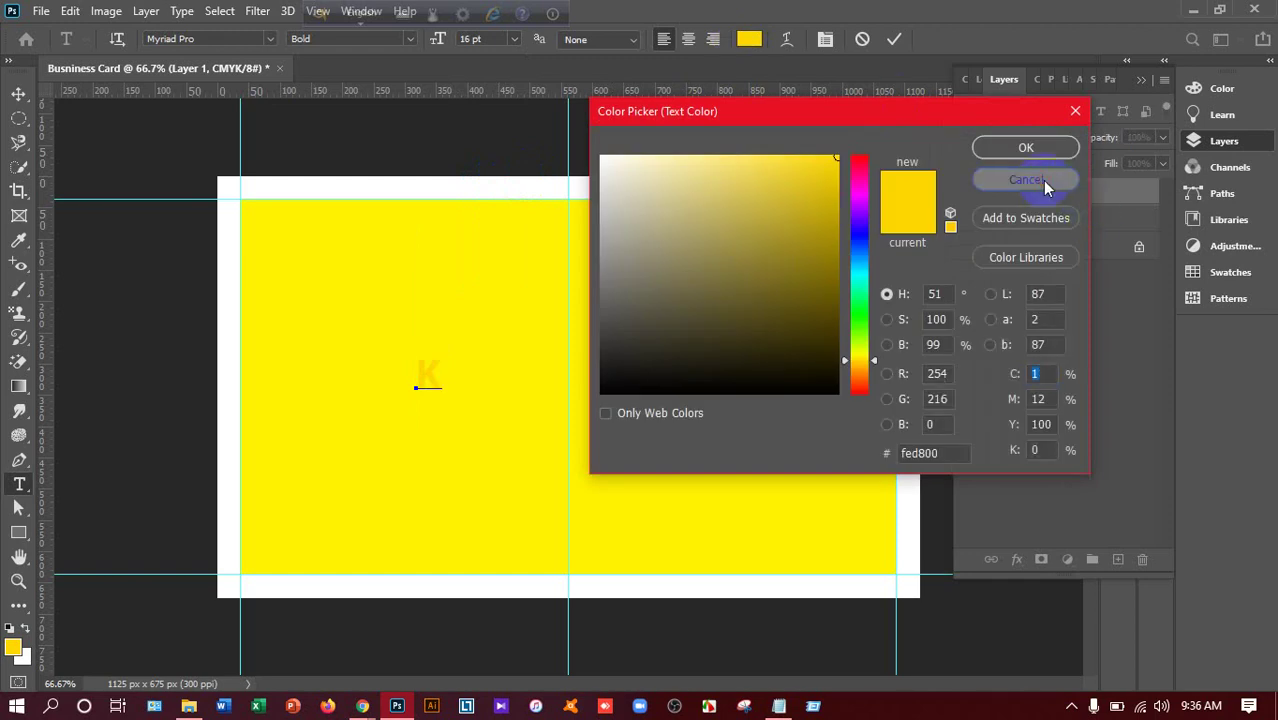
click(1042, 180)
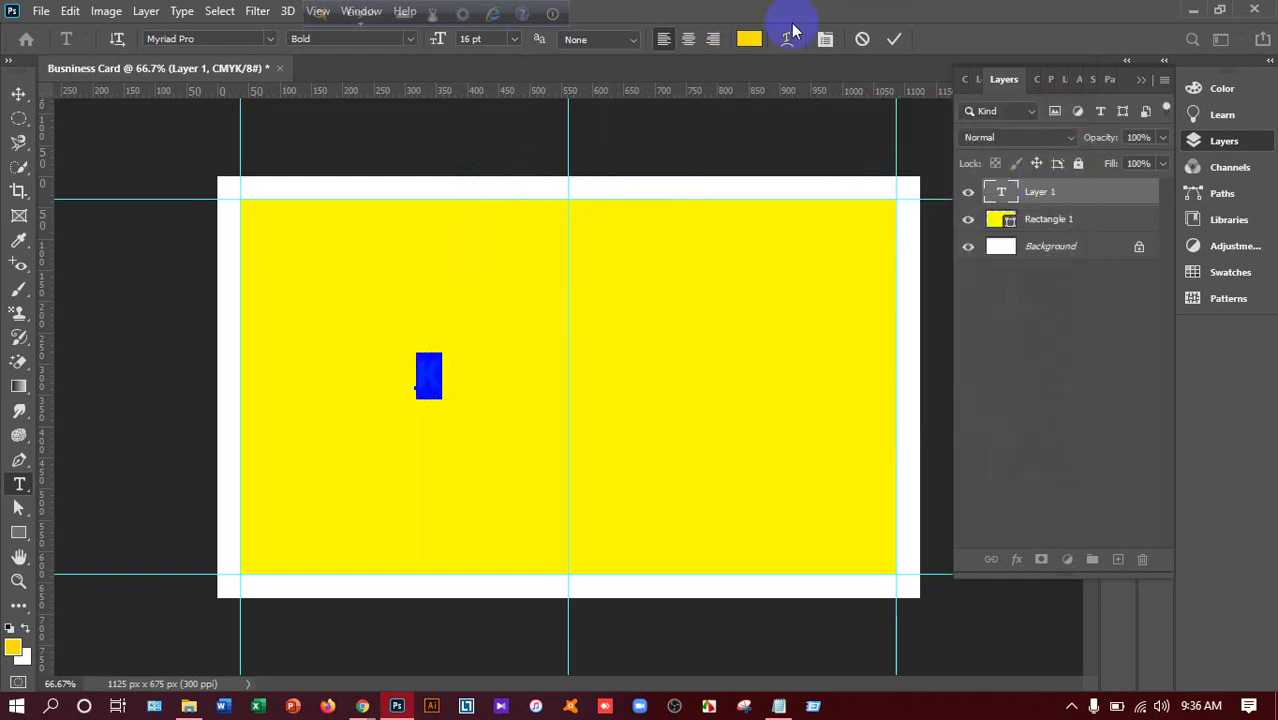
click(745, 39)
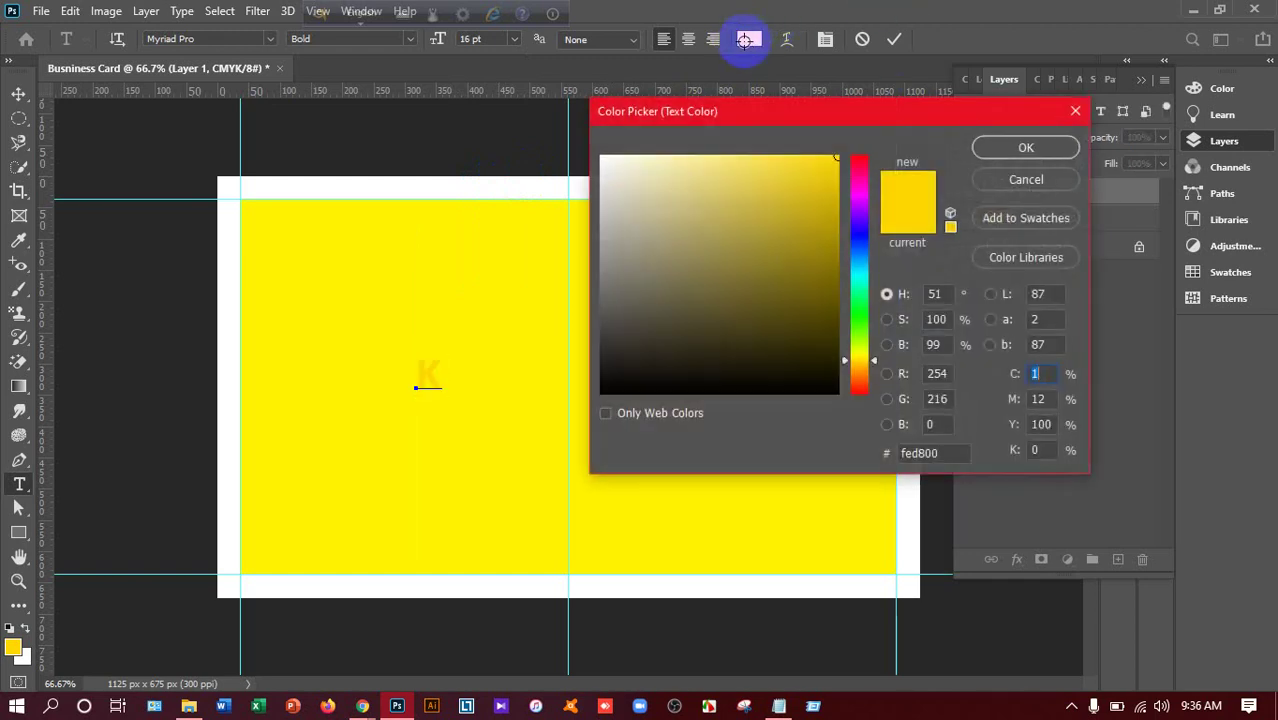
drag(858, 289, 867, 250)
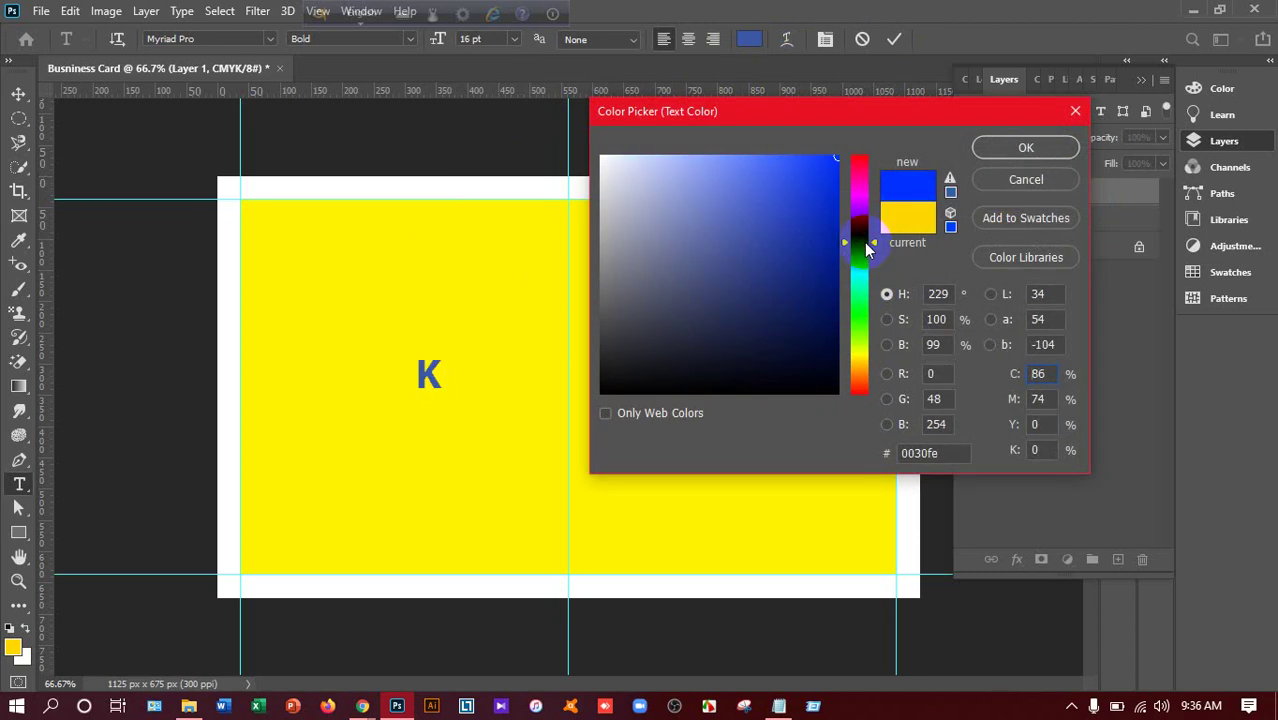
drag(865, 243, 865, 228)
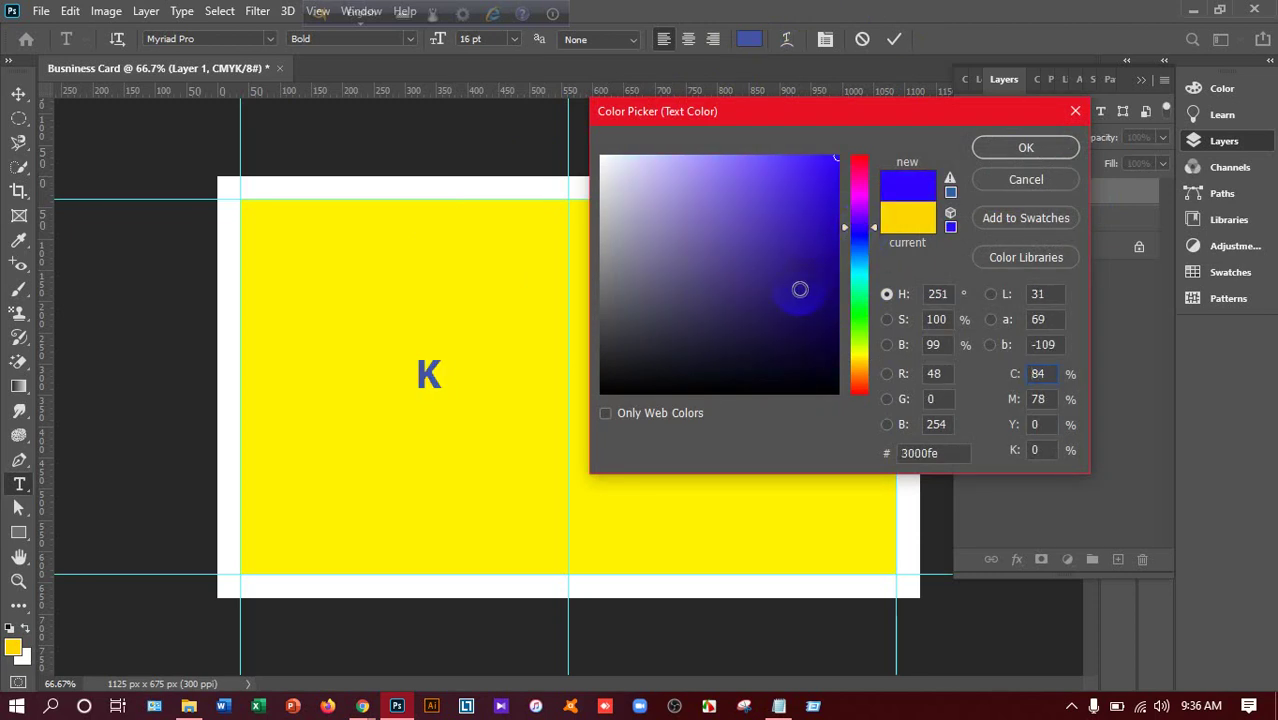
drag(750, 340, 483, 456)
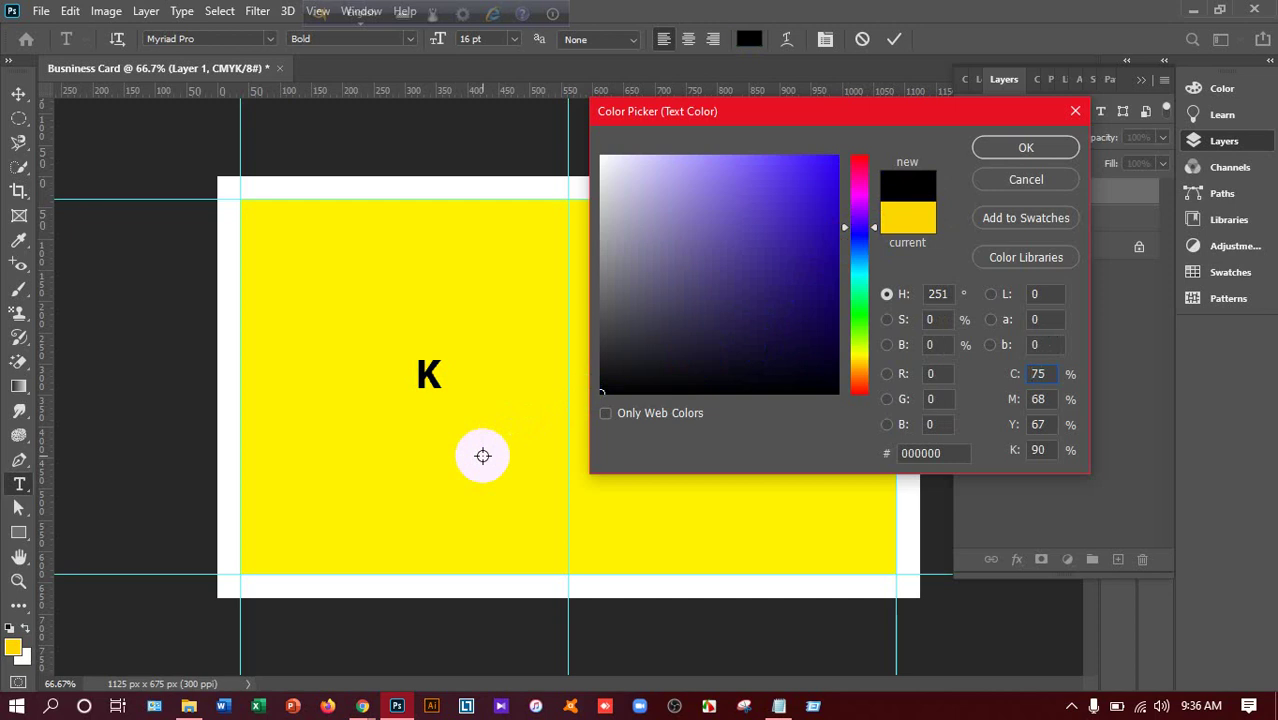
click(1043, 155)
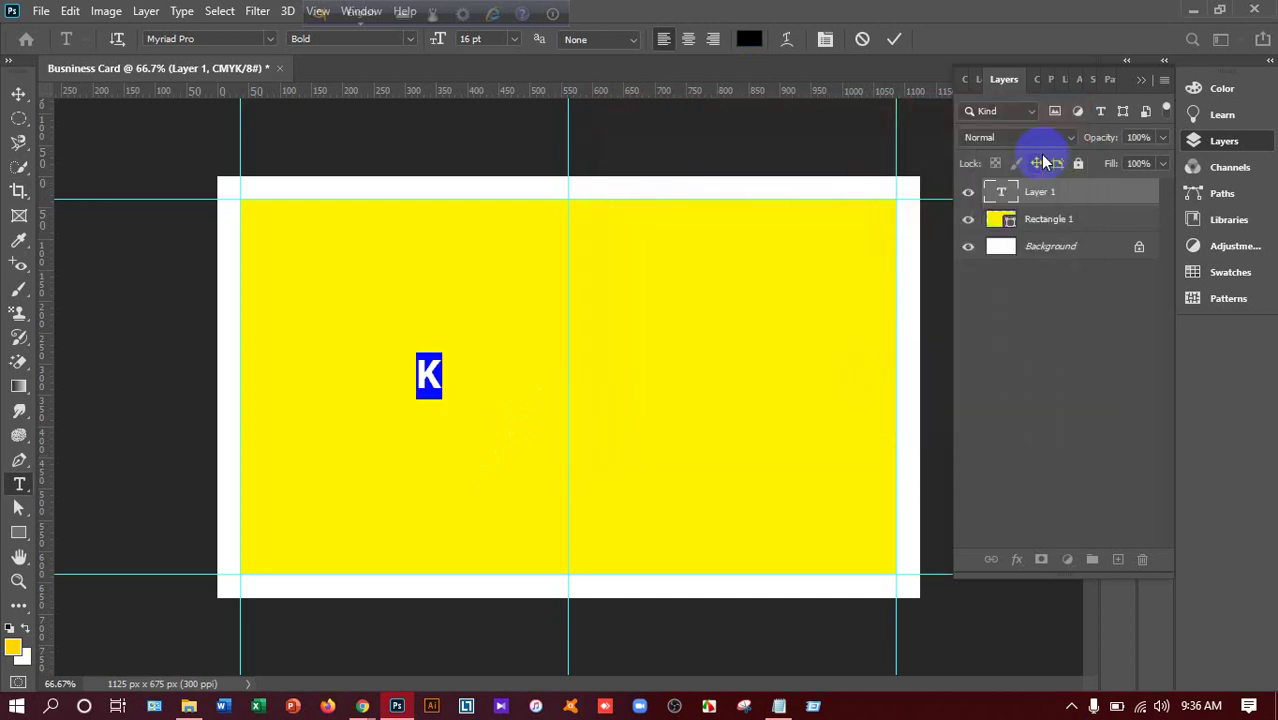
click(18, 92)
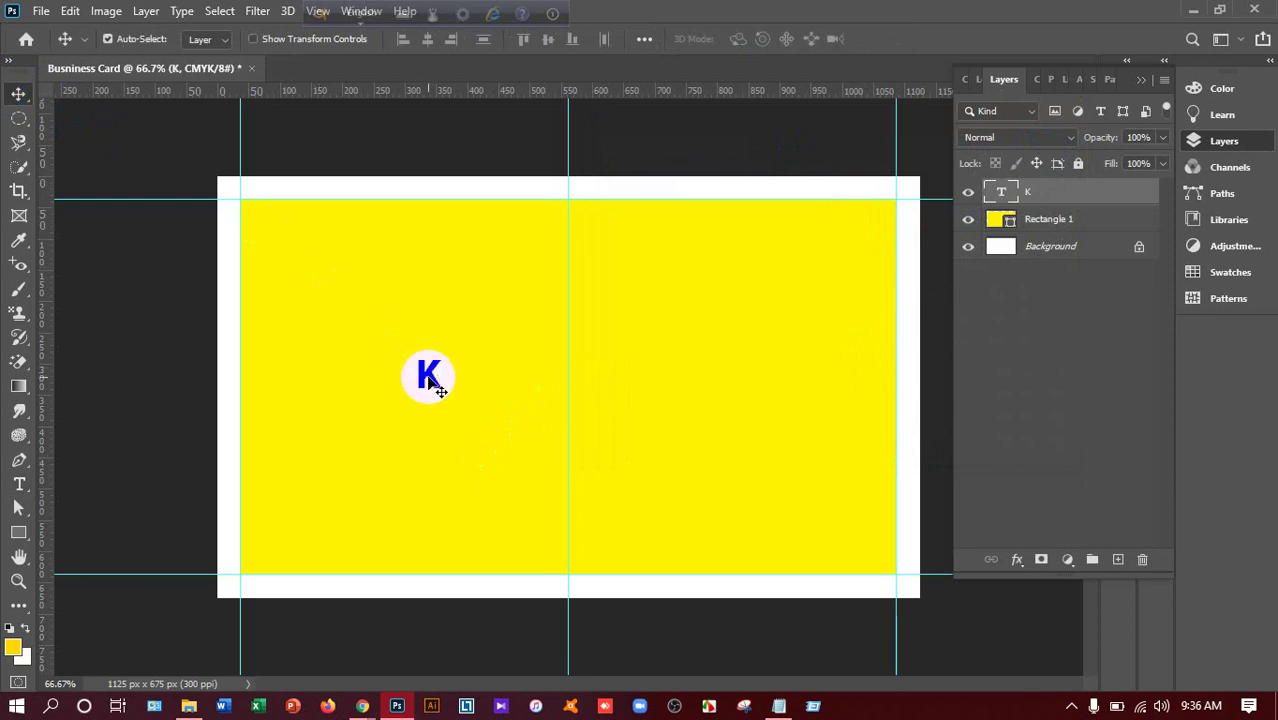
Duplicate the K beside the original and rotate the copy about 180°, then zoom to 100%.
drag(428, 378, 500, 377)
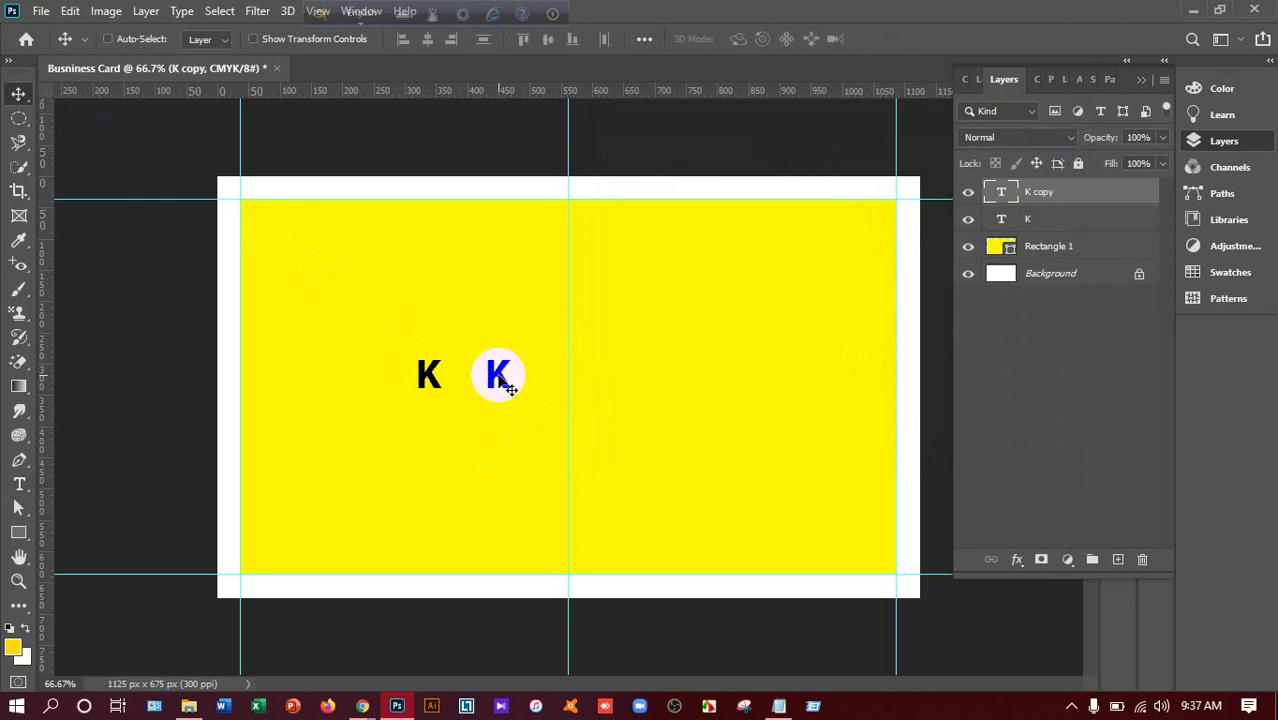
key(ctrl+t)
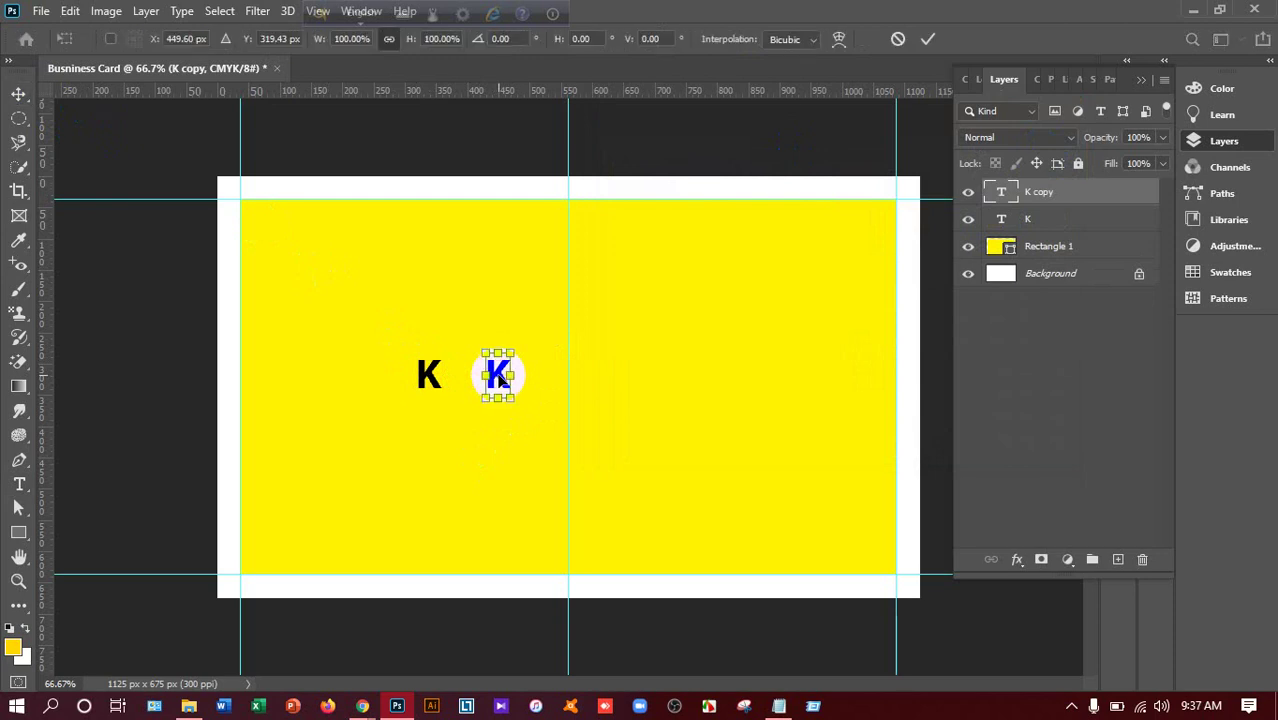
mouse_move(514, 341)
mouse_down()
mouse_move(461, 414)
mouse_move(476, 429)
mouse_up()
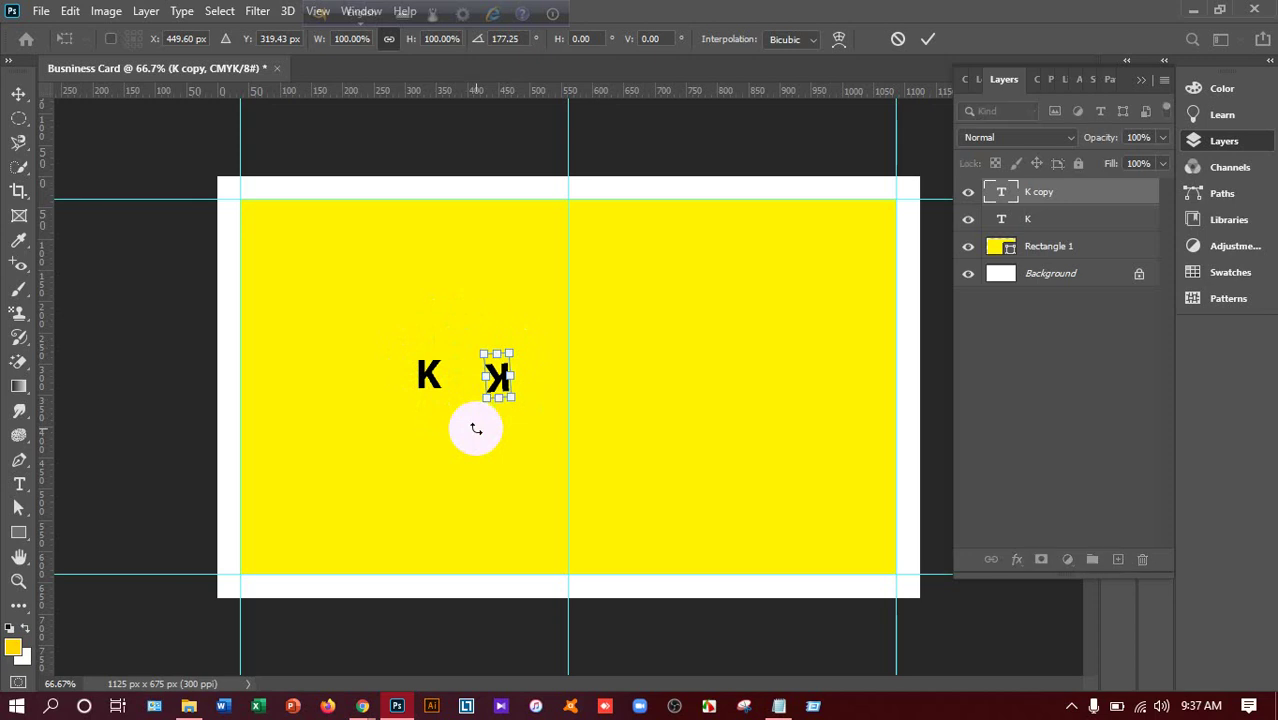
key(ctrl+1)
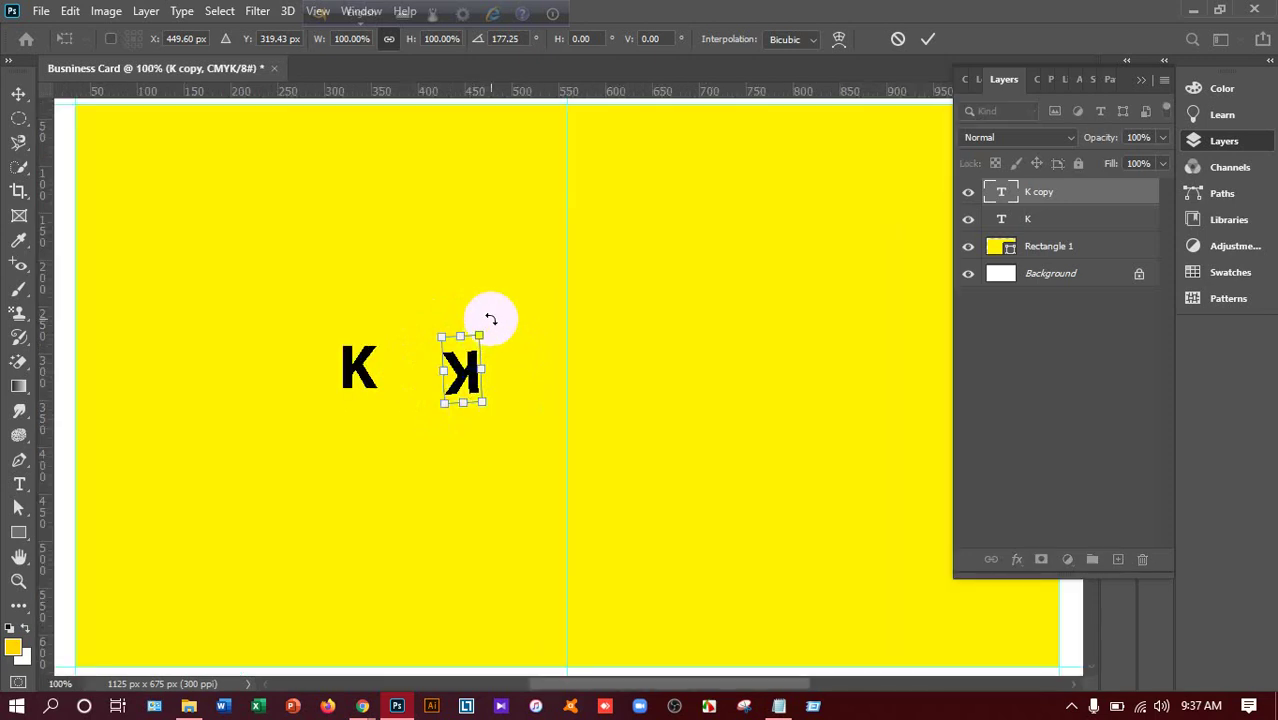
Rotate the K copy to -180°, align it over the original K, and apply the transform.
click(494, 318)
drag(494, 318, 494, 321)
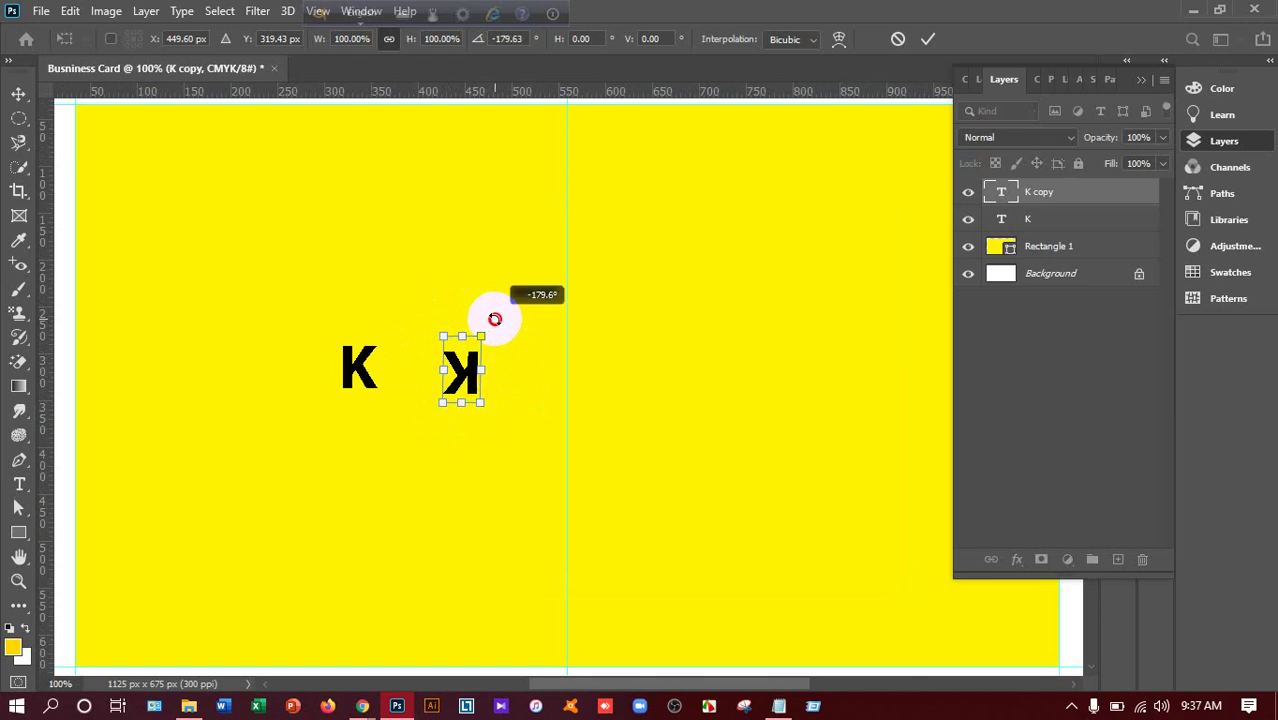
drag(470, 379, 347, 374)
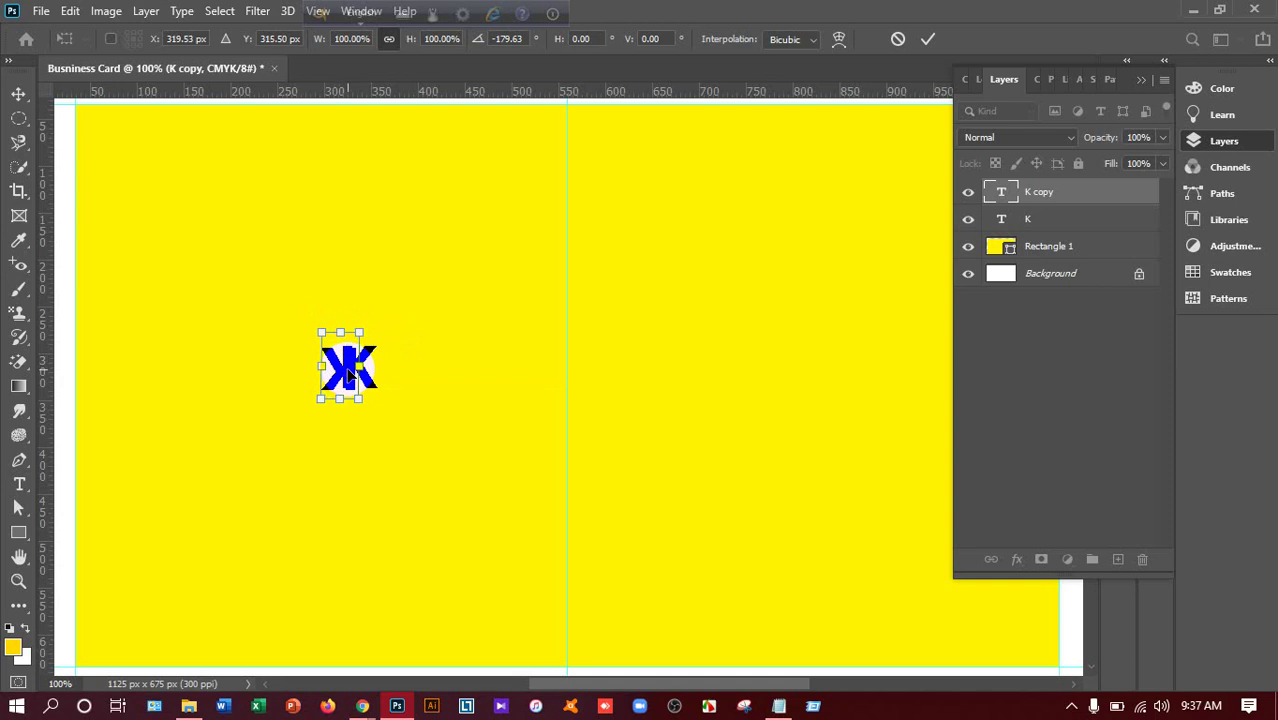
key(Left)
key(Left)
key(Left)
key(Up)
key(Up)
key(Up)
key(Left)
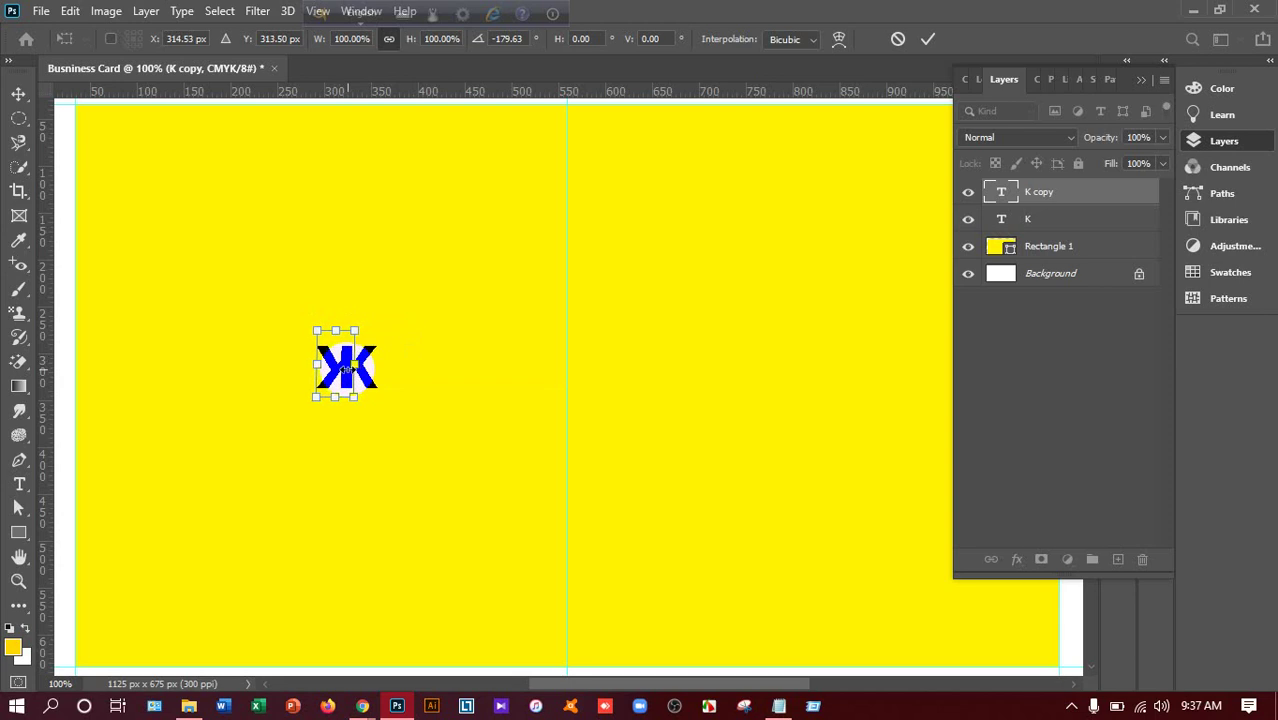
key(Right)
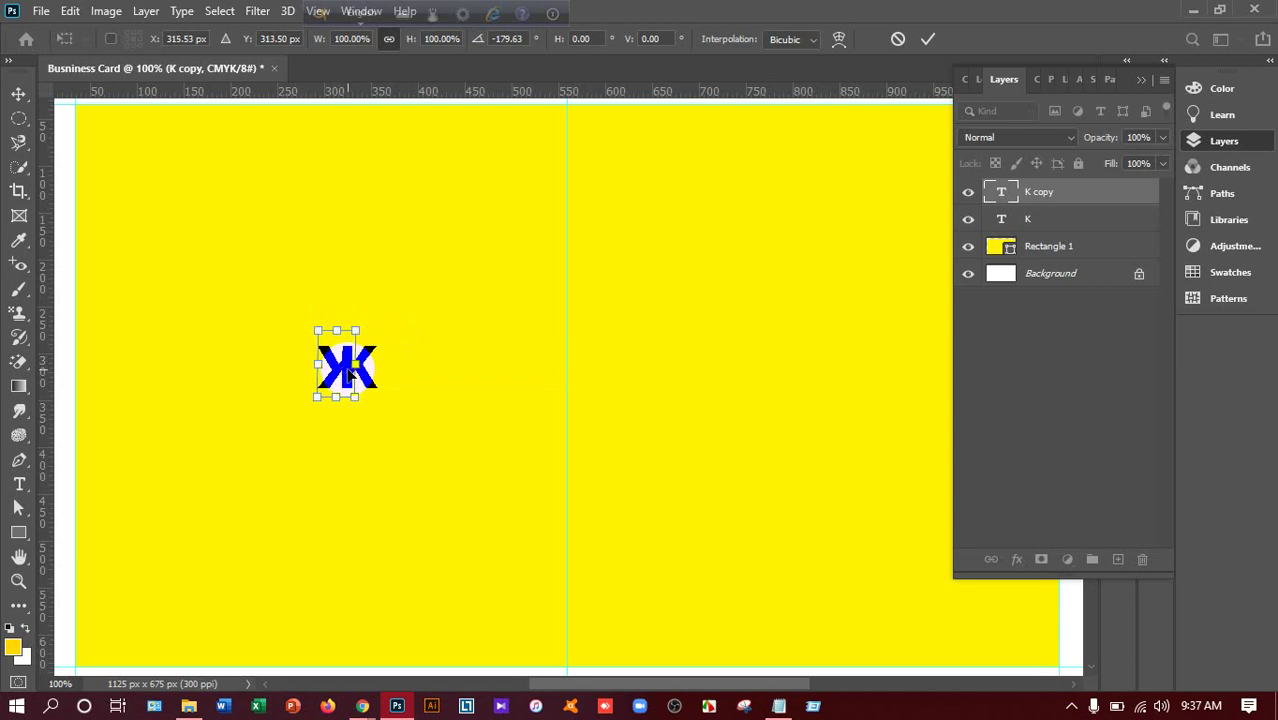
key(Right)
key(Up)
key(Left)
key(Left)
key(Down)
key(Down)
key(Up)
key(Up)
key(Up)
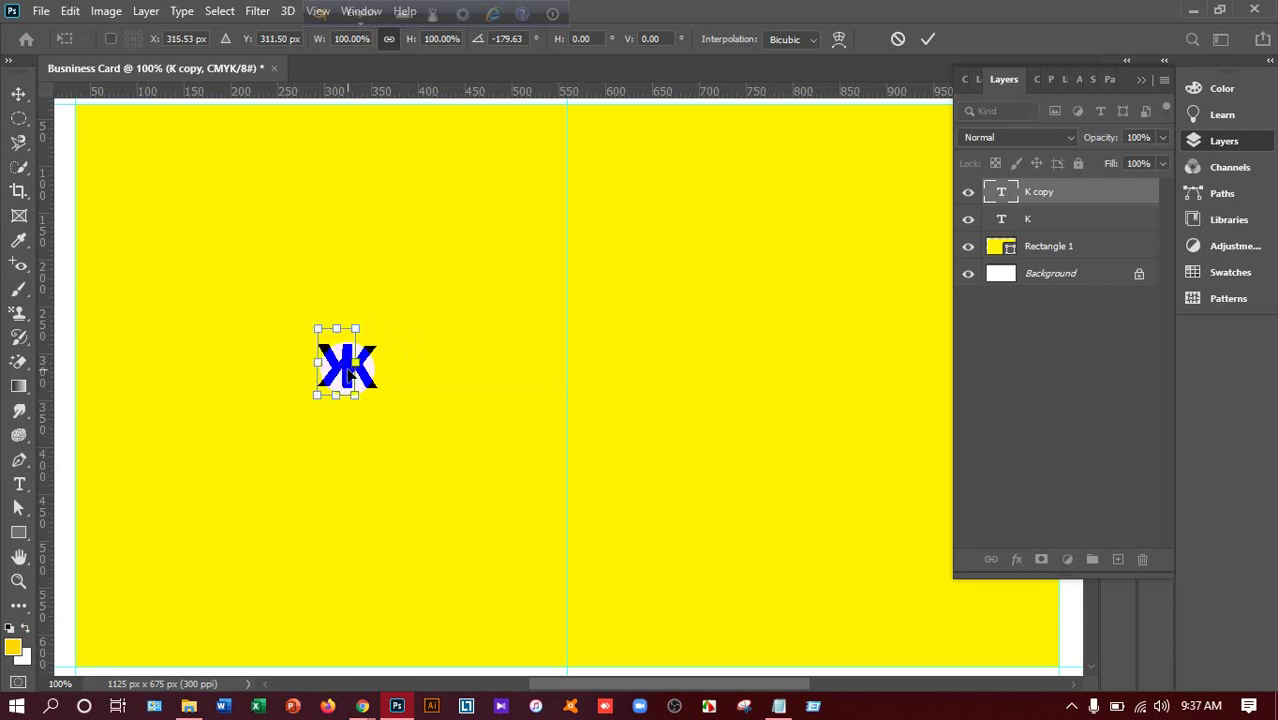
key(Up)
key(Up)
key(Down)
key(Down)
key(Down)
key(Down)
key(Down)
key(Down)
key(Down)
key(Down)
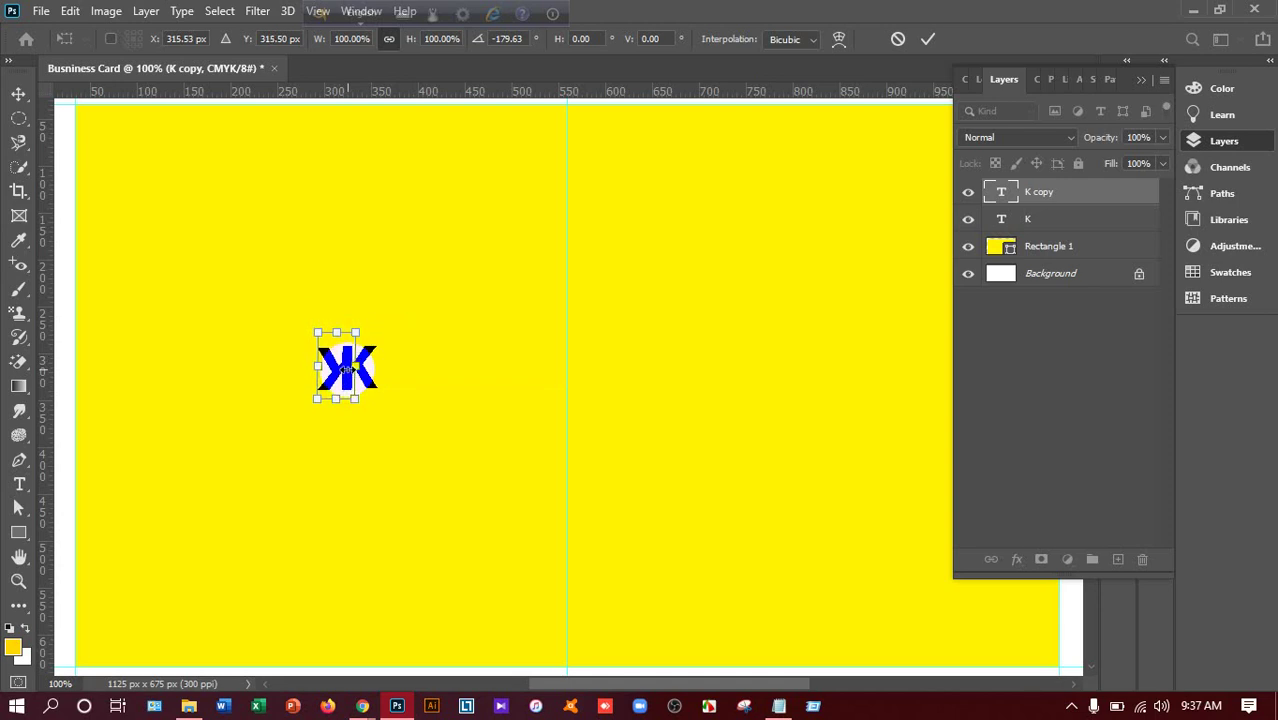
key(Up)
key(Up)
key(Right)
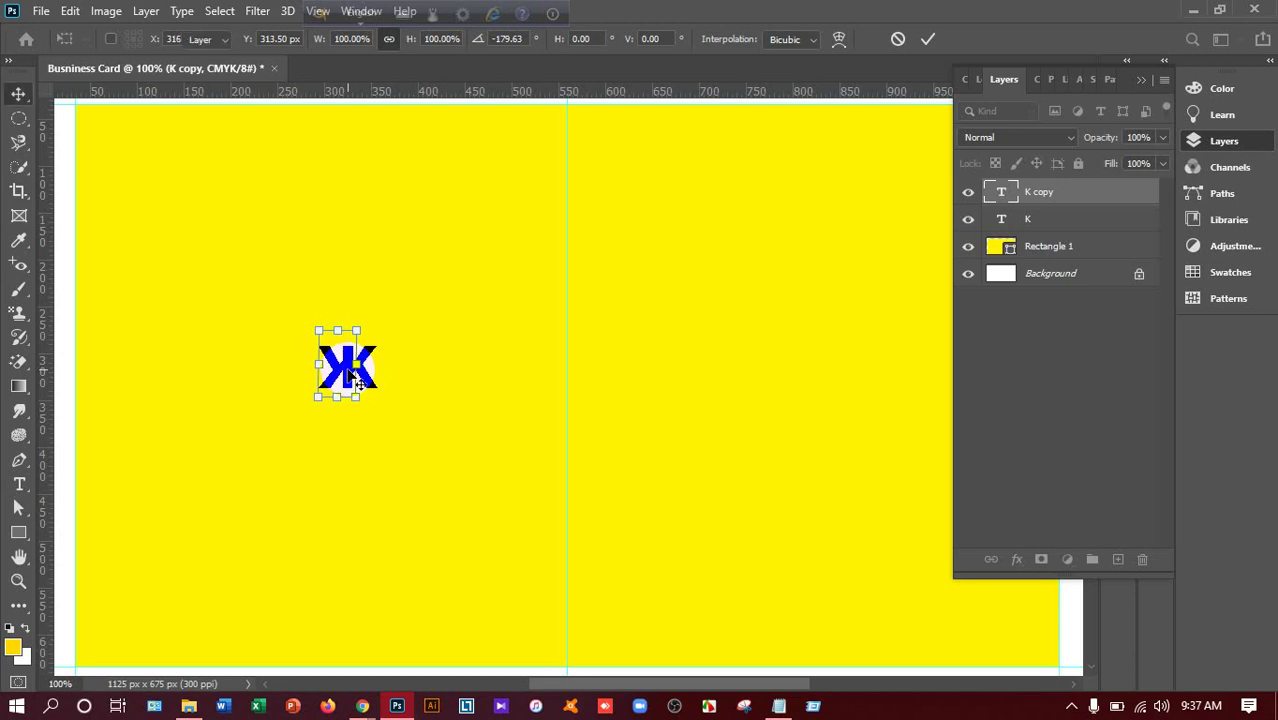
key(Return)
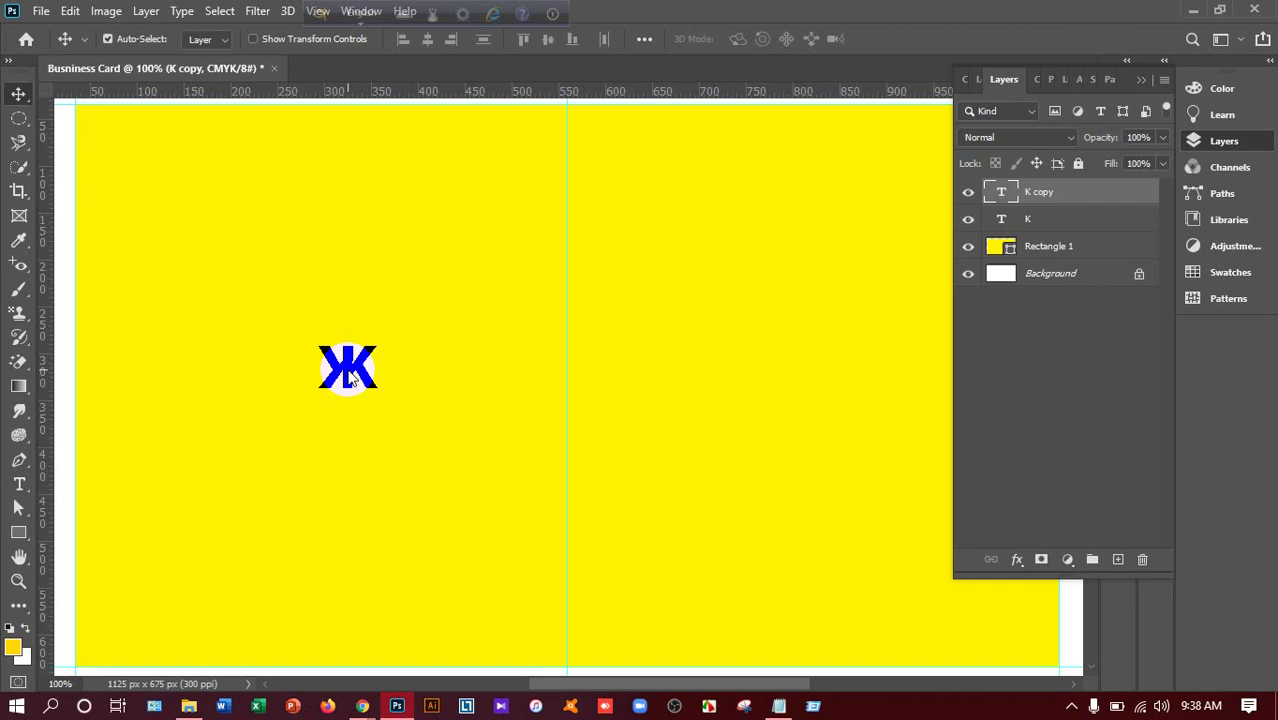
Delete both K text layers, leaving only the yellow Rectangle 1.
key(ctrl)
scroll(357, 378, down, 1)
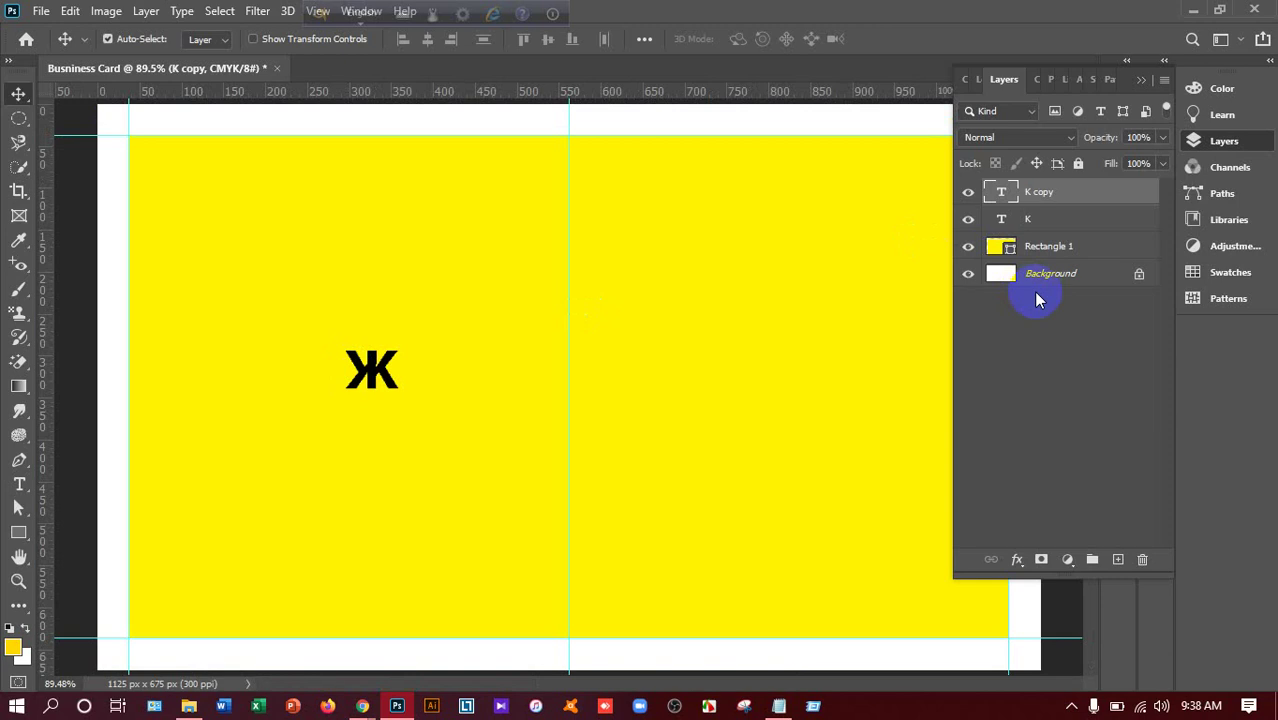
key(Delete)
key(Delete)
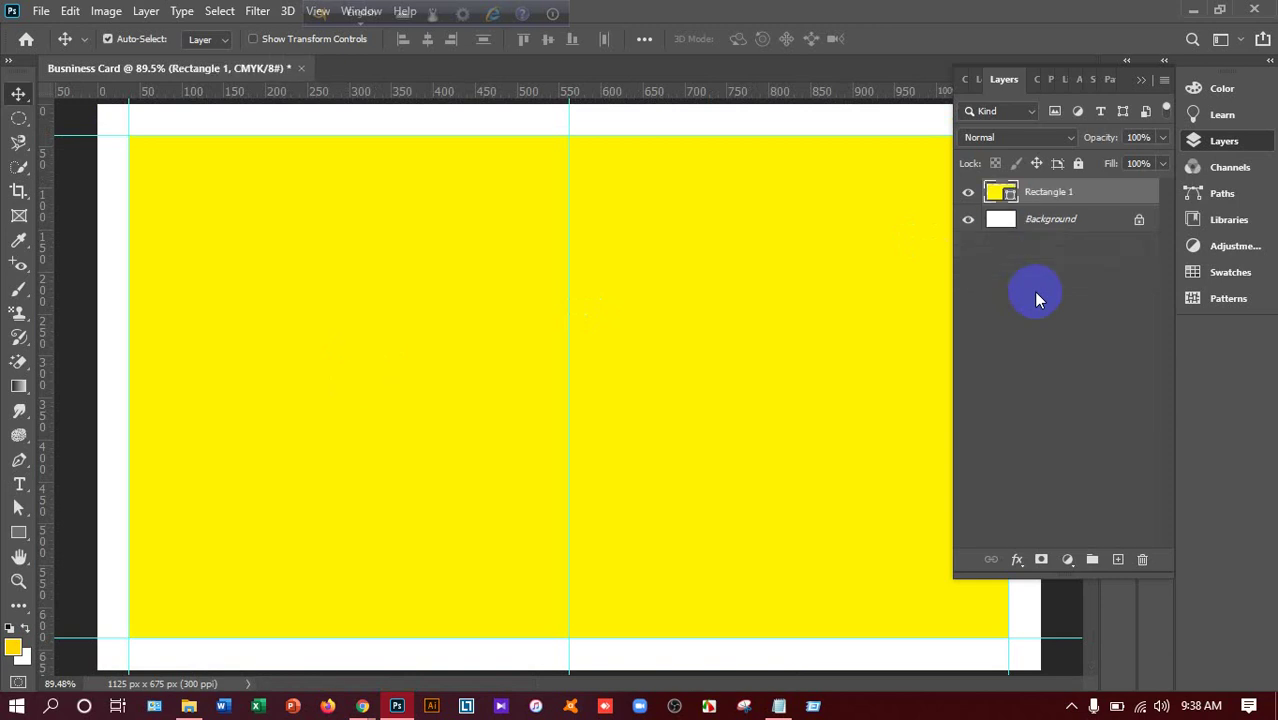
Draw an 82 × 82 px square on the card with the Rectangle tool.
click(18, 535)
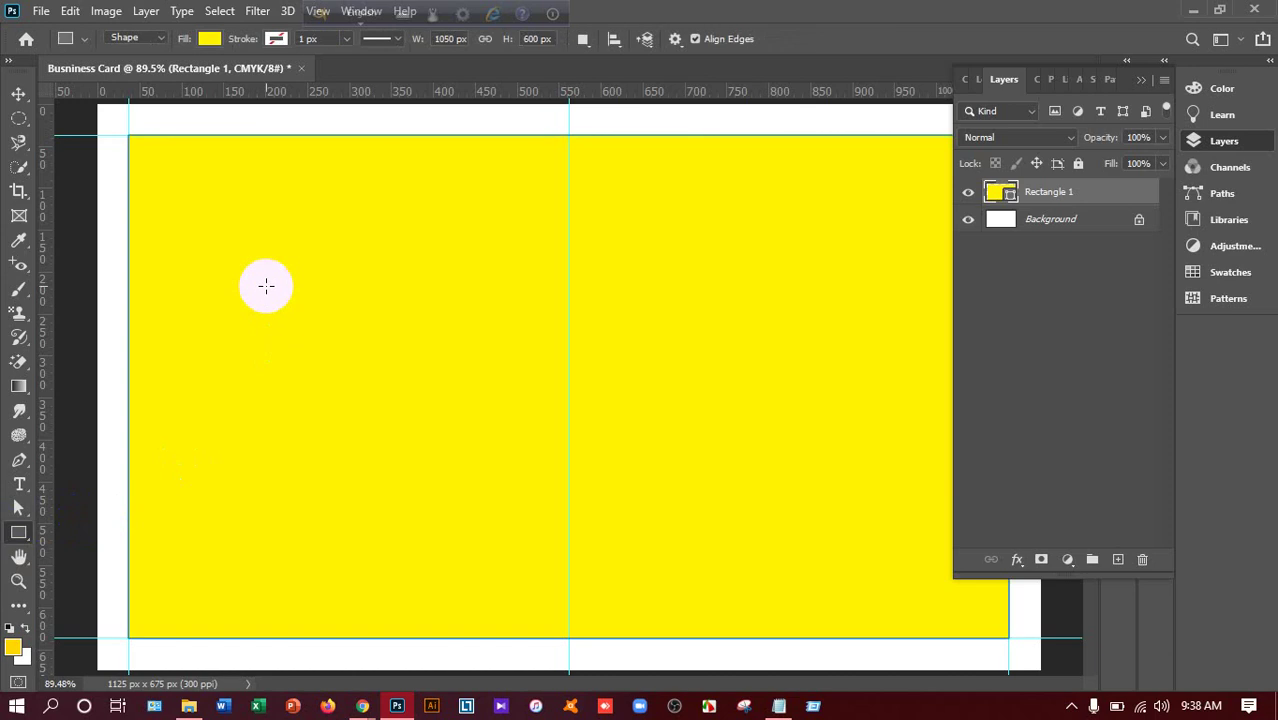
drag(266, 287, 337, 355)
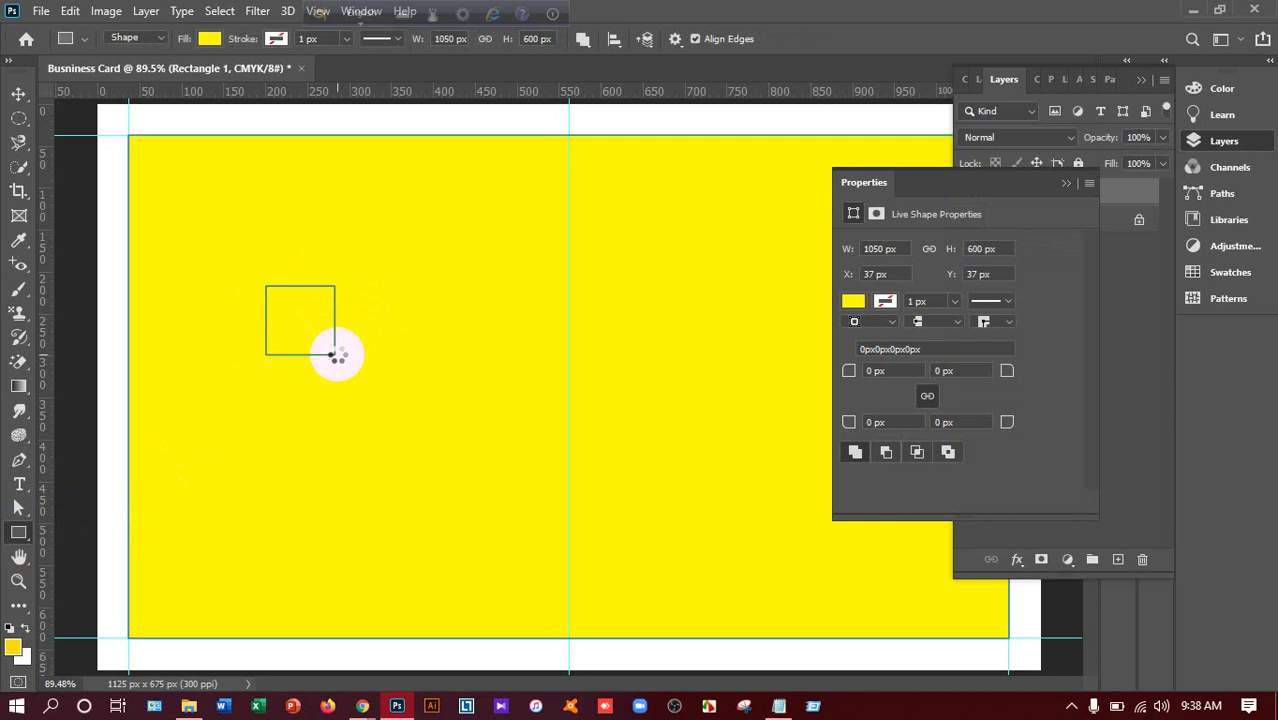
drag(338, 352, 336, 354)
Set the shape's fill to none and its stroke colour to black.
click(855, 304)
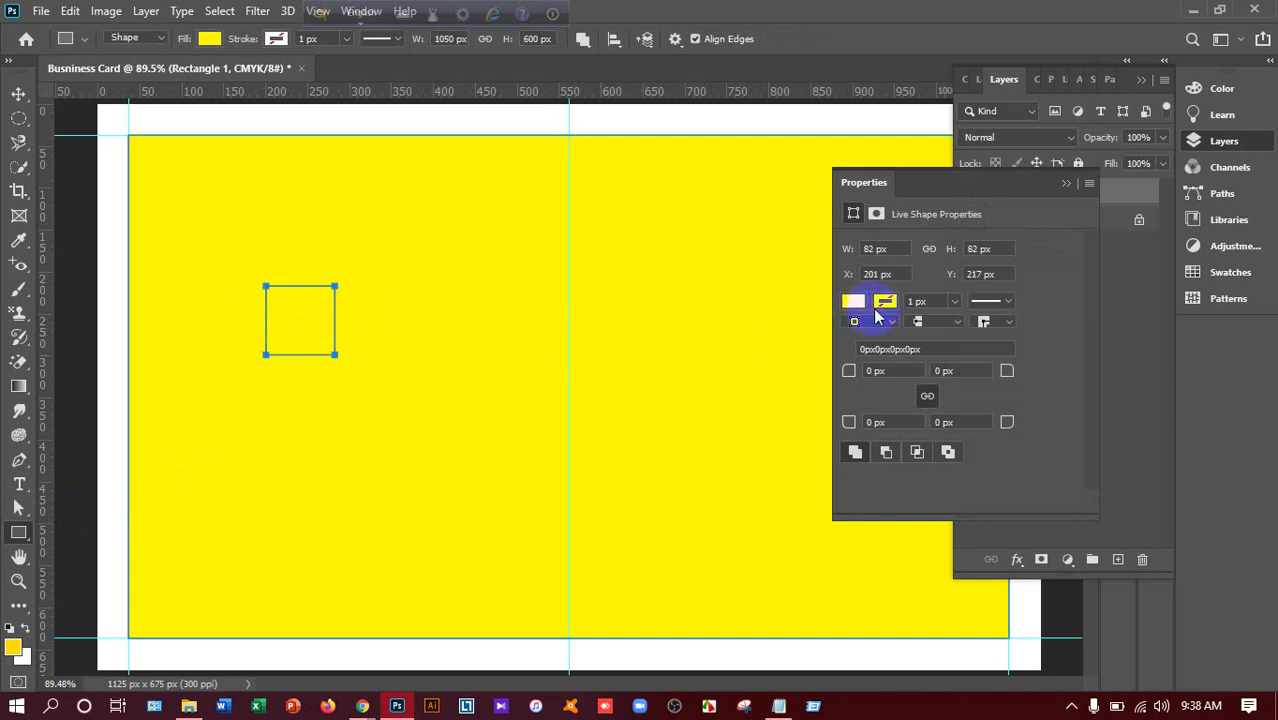
click(860, 334)
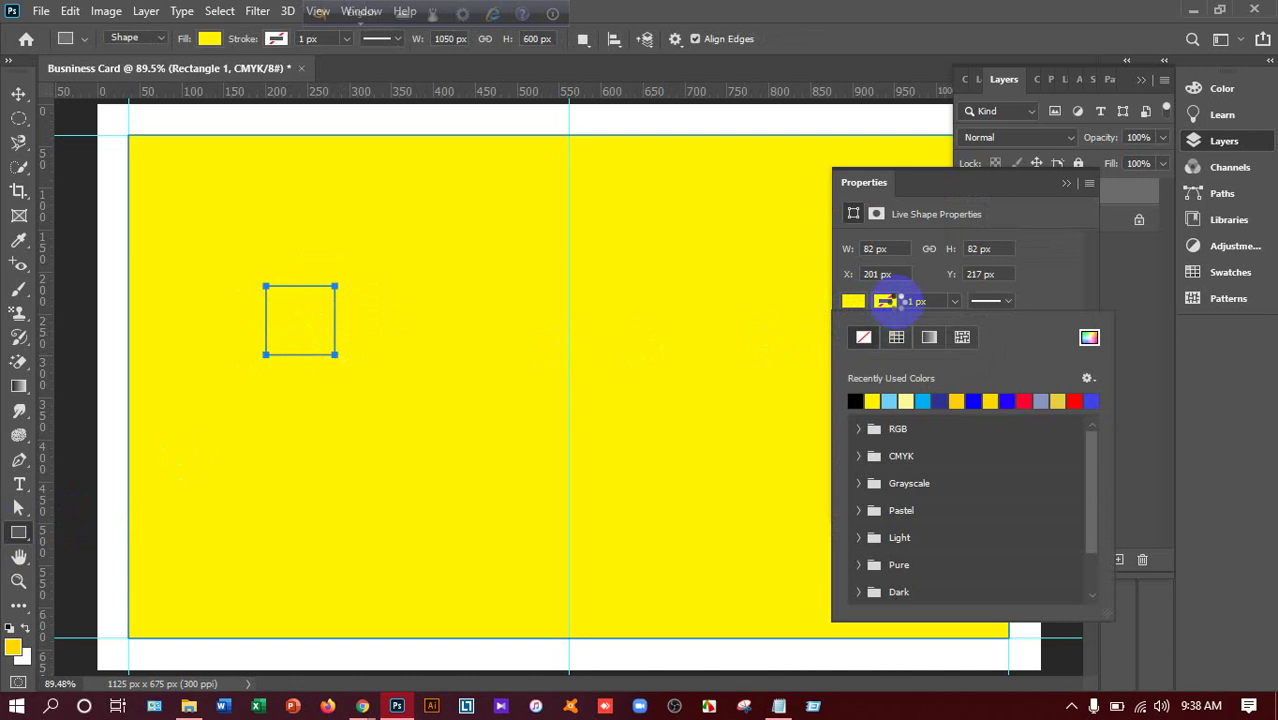
click(896, 302)
click(895, 302)
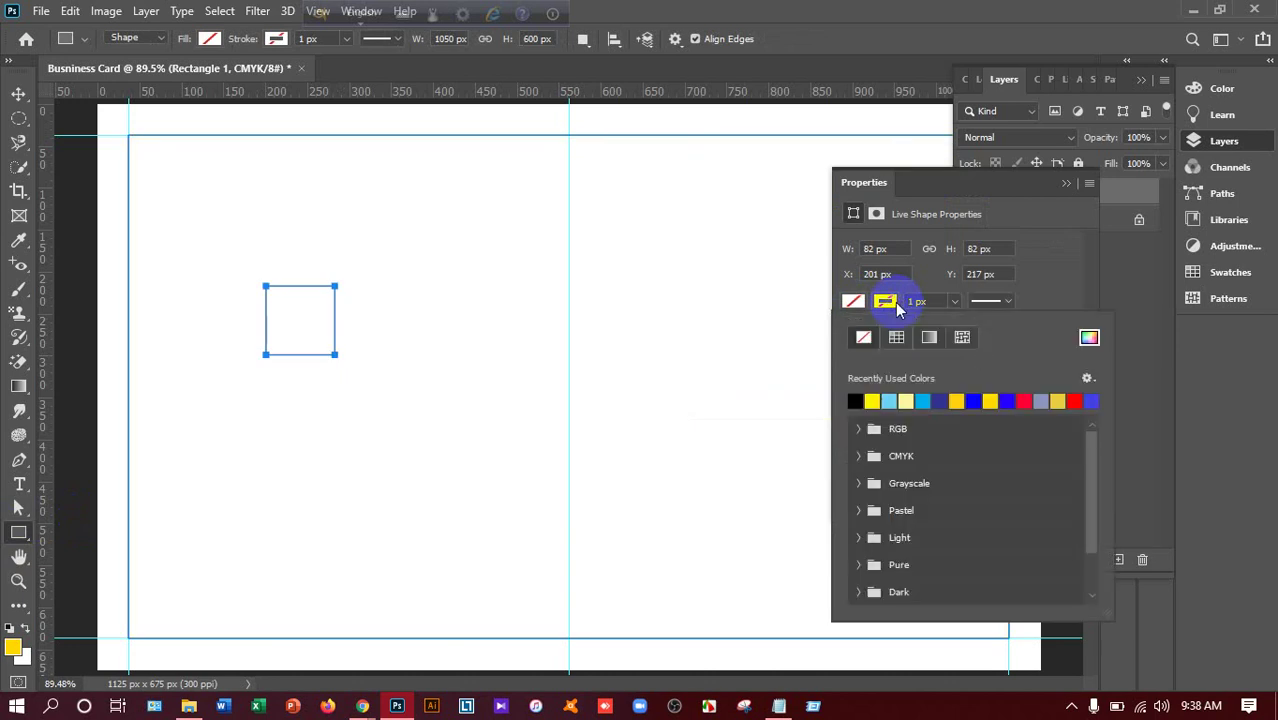
click(896, 337)
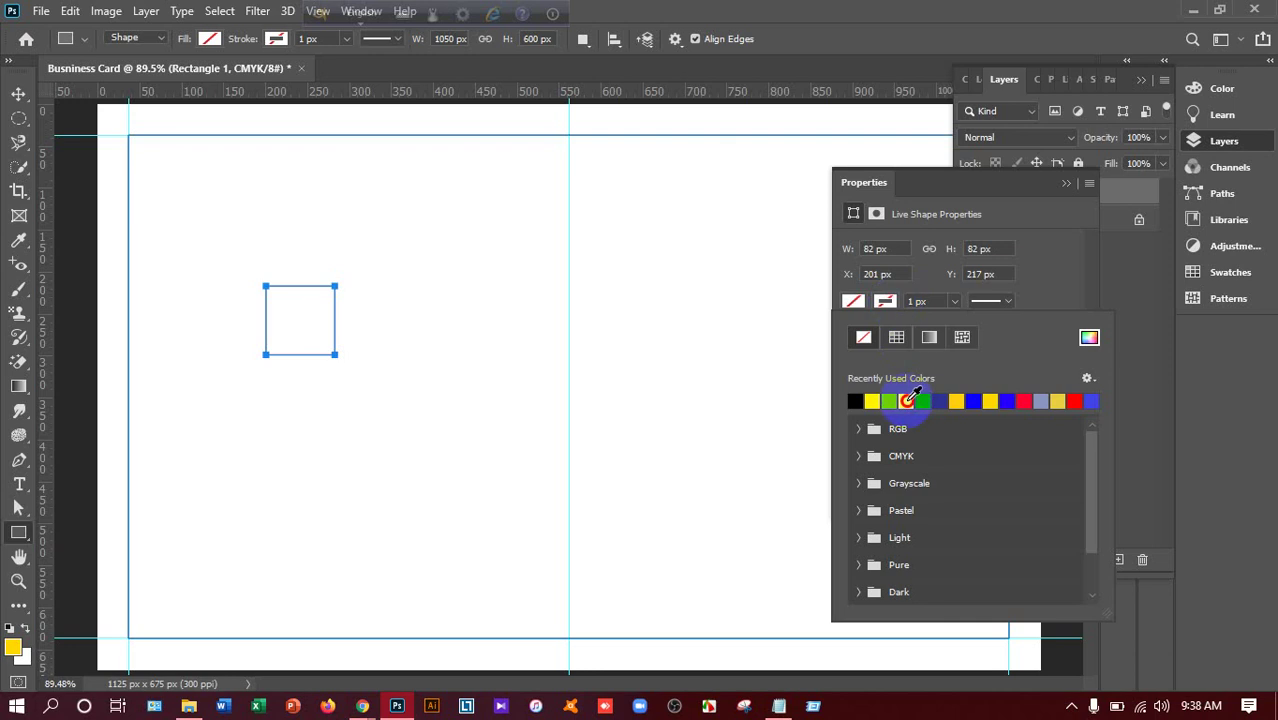
click(906, 401)
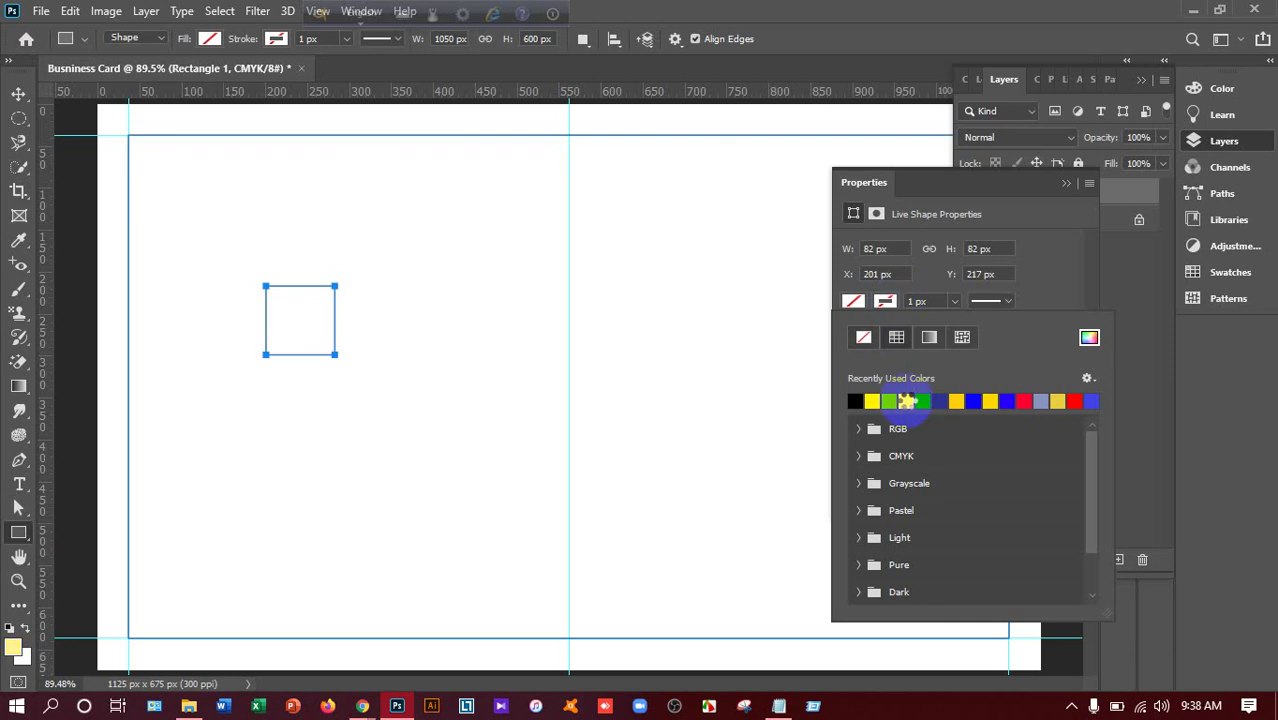
click(907, 402)
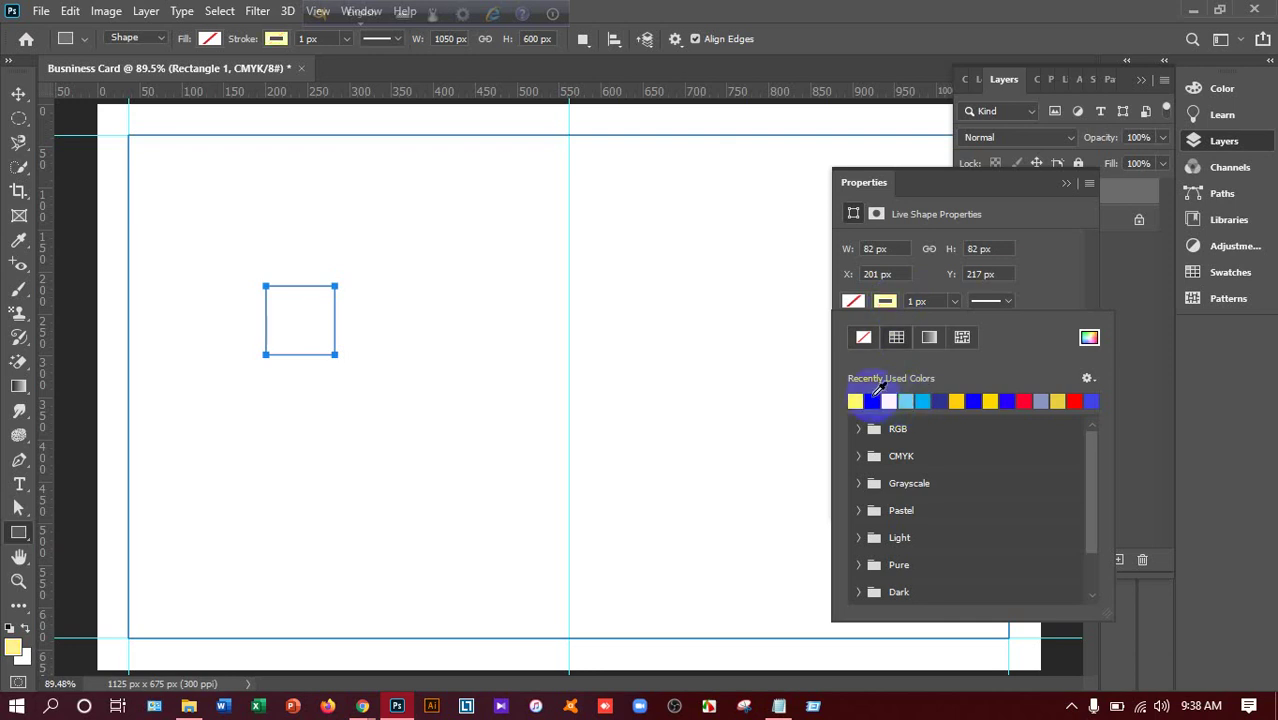
click(872, 401)
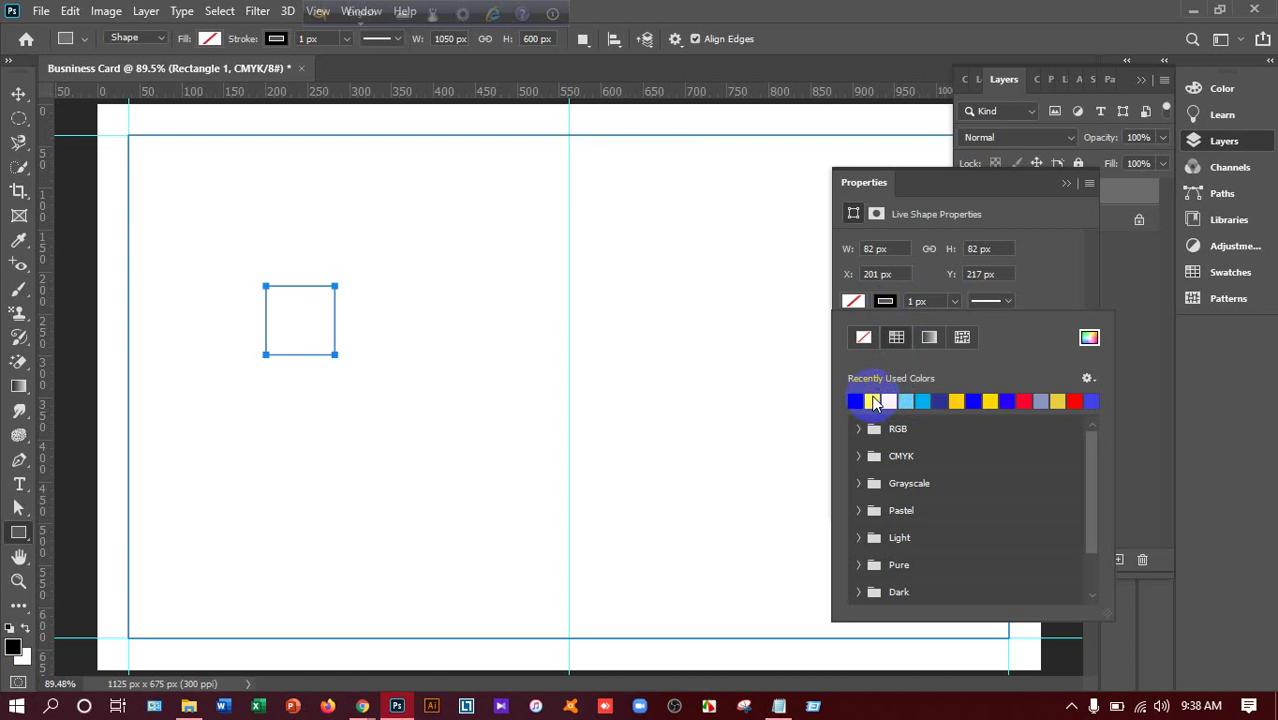
Try a 53.8 px stroke, close Properties, and undo the stroke width and colour changes.
click(953, 301)
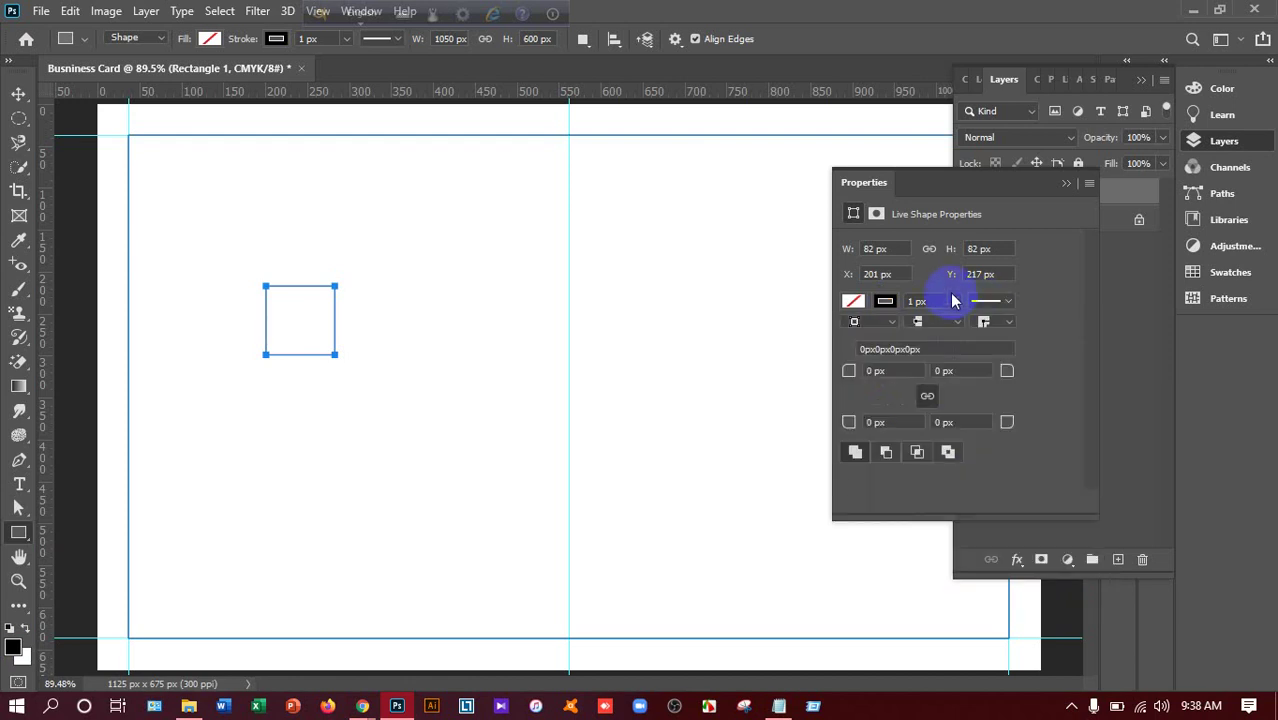
click(955, 301)
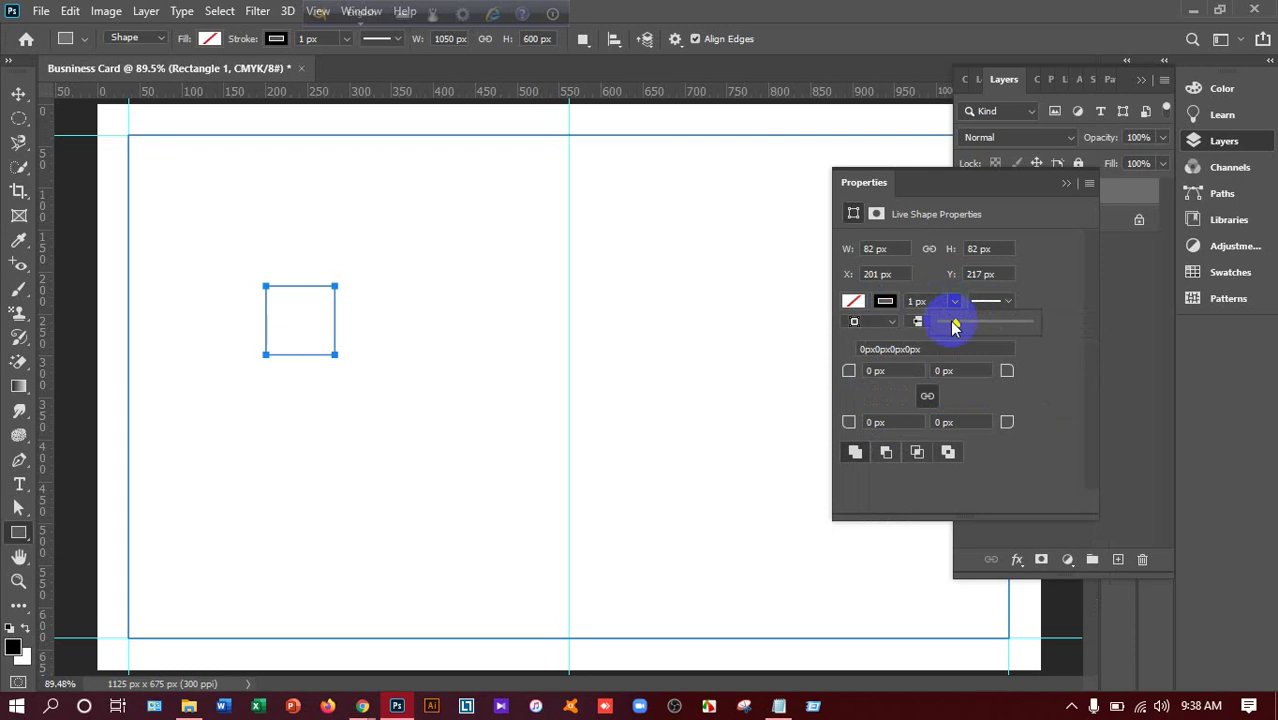
drag(955, 327, 976, 332)
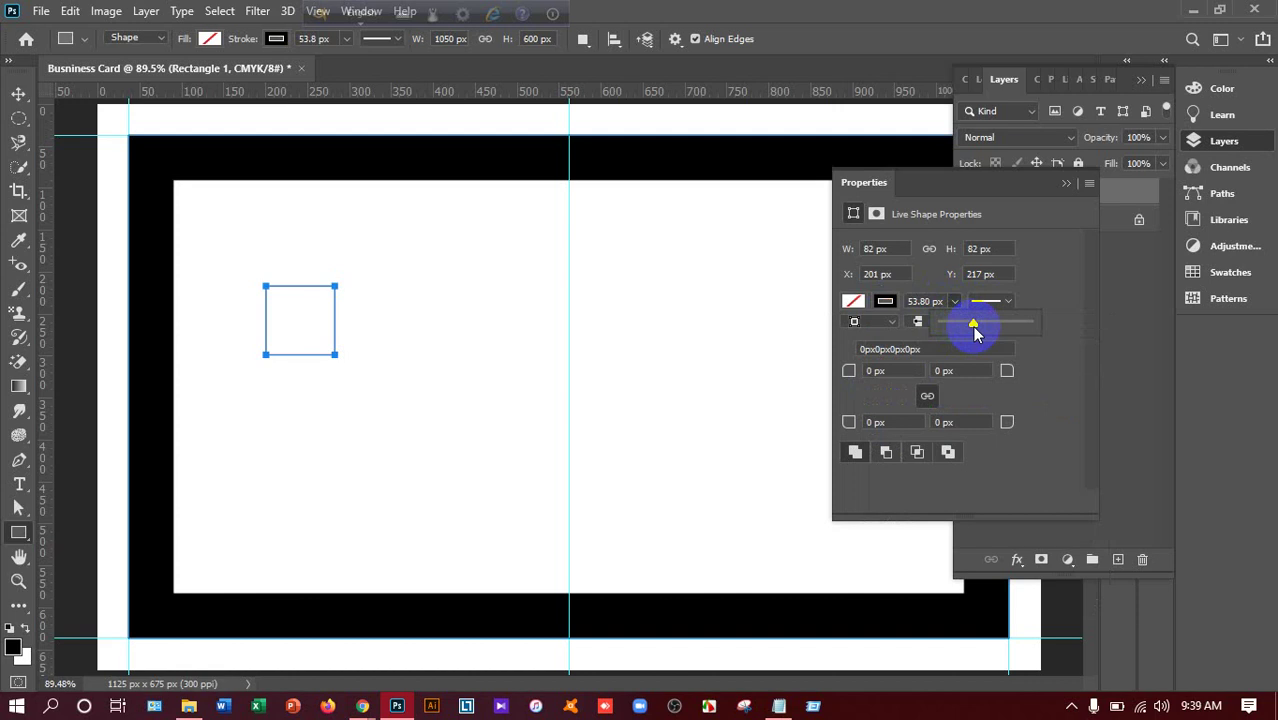
click(1172, 374)
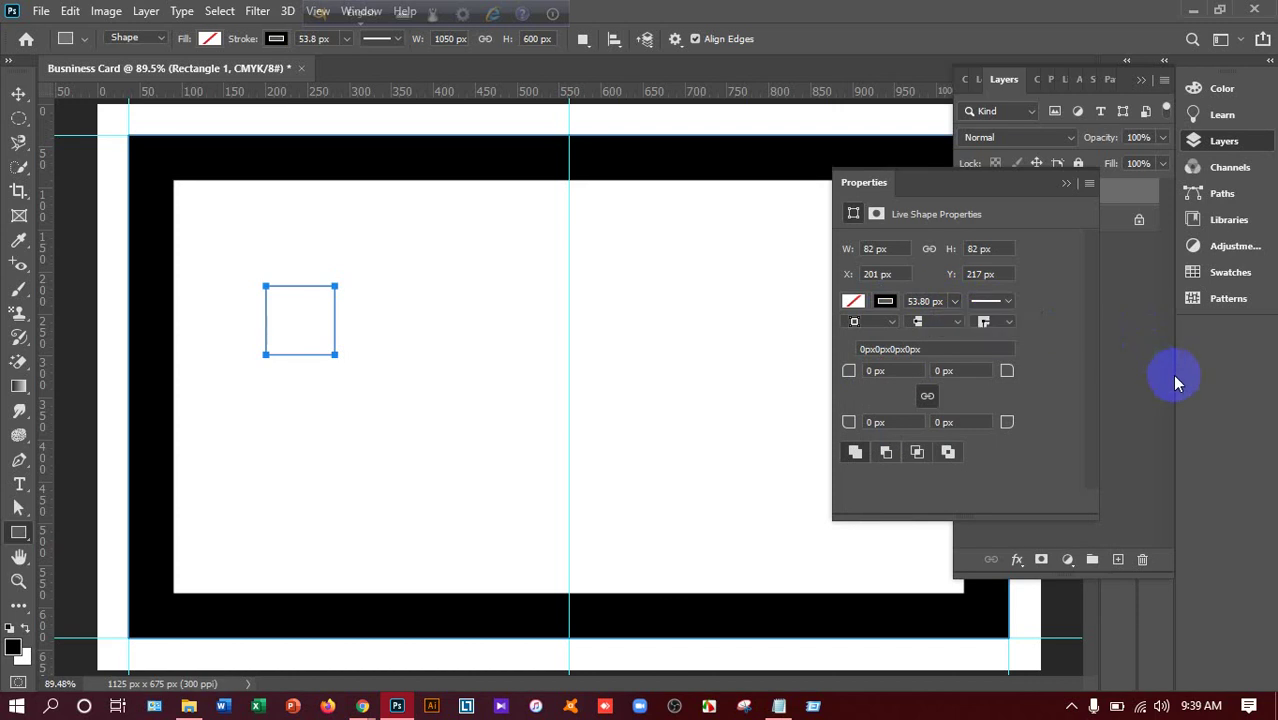
click(1064, 186)
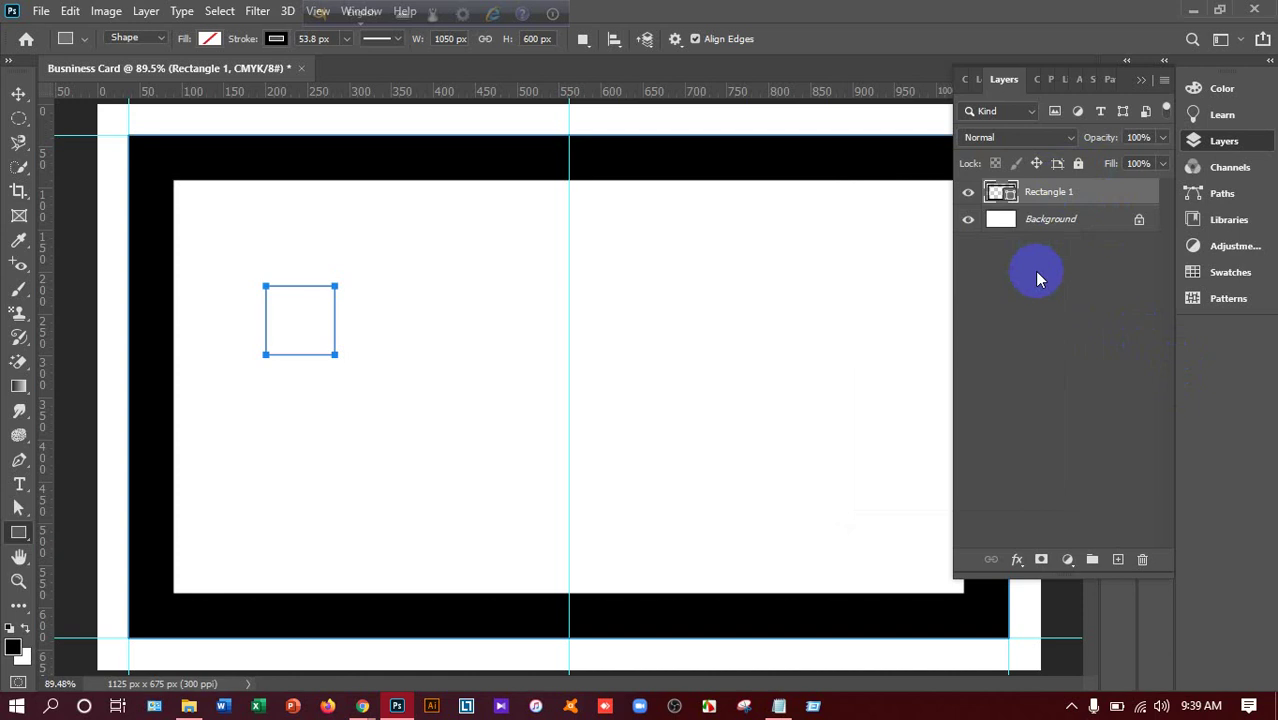
key(ctrl+z)
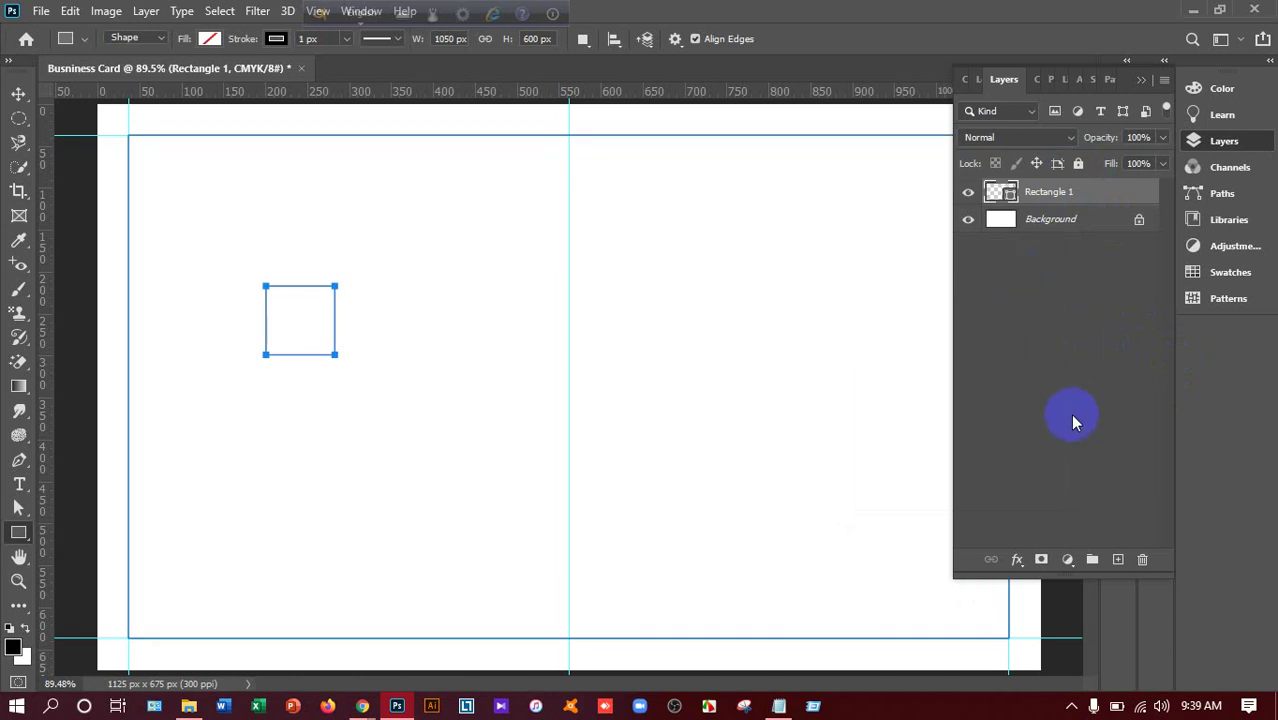
key(ctrl+z)
key(ctrl+z)
Add a new layer and draw a square on the card.
key(Escape)
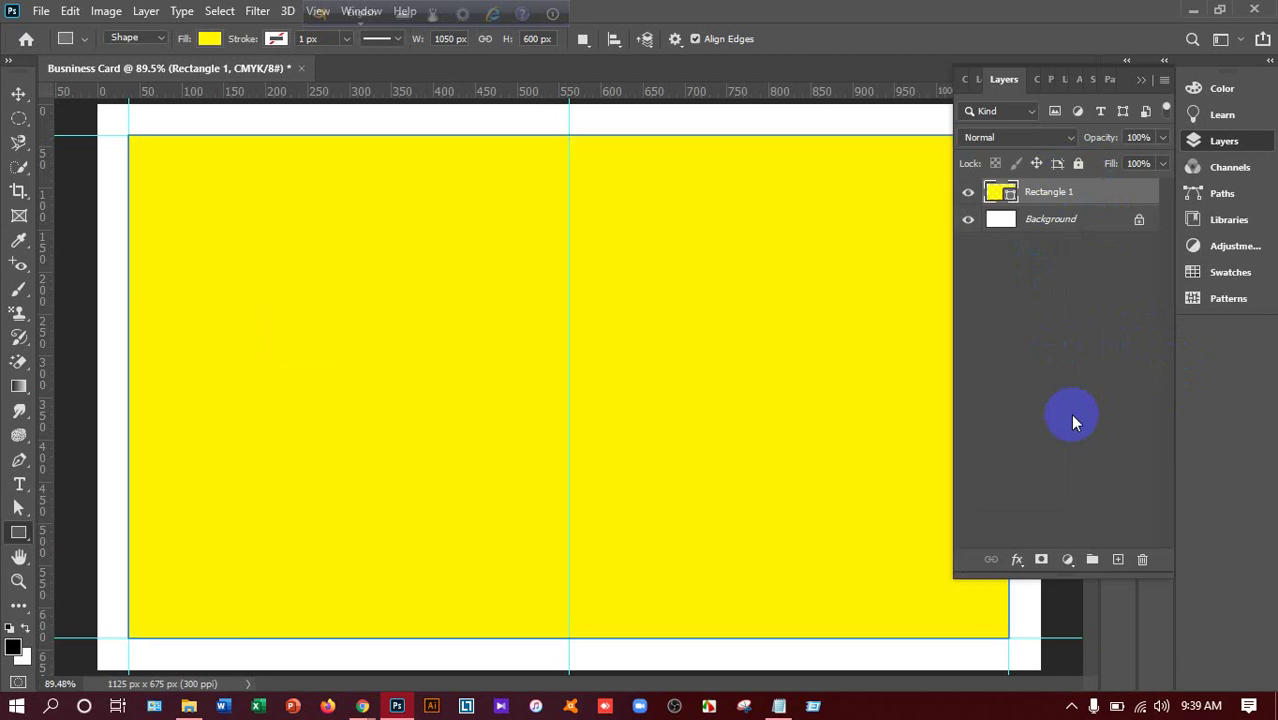
click(1119, 559)
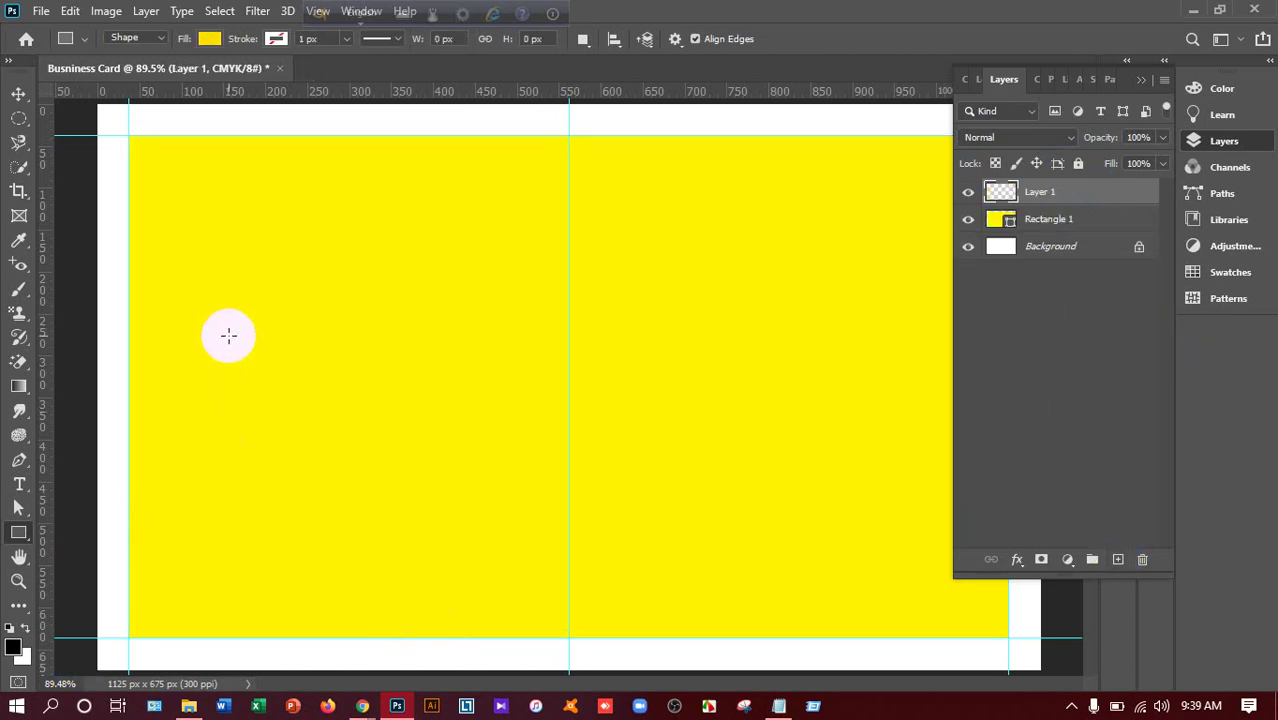
drag(228, 336, 359, 425)
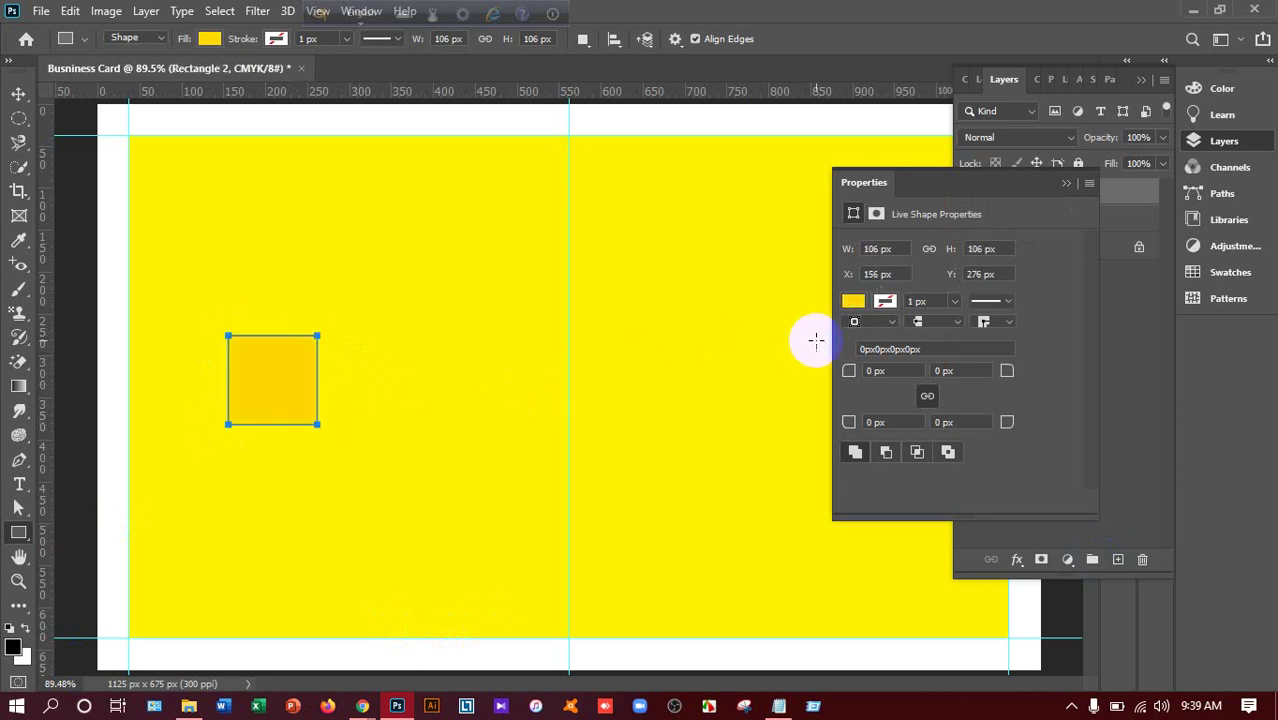
Give the square no fill and a black outline from Recently Used Colors.
click(853, 302)
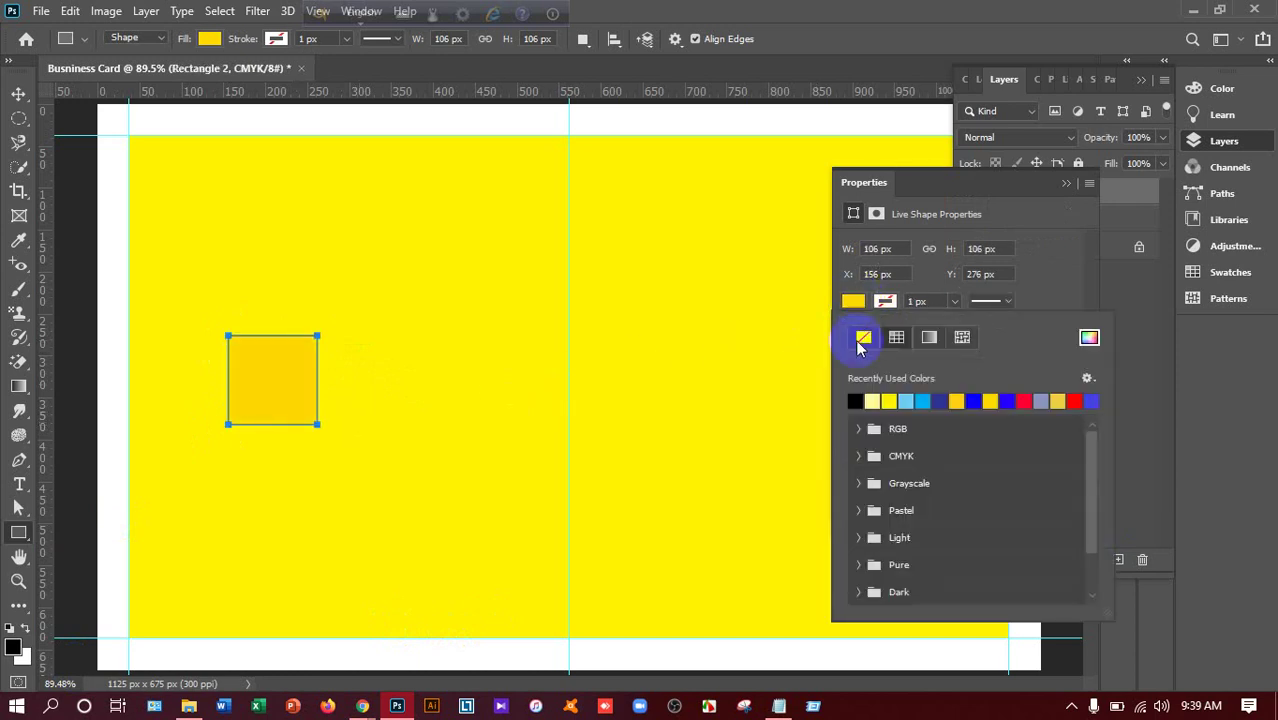
click(864, 337)
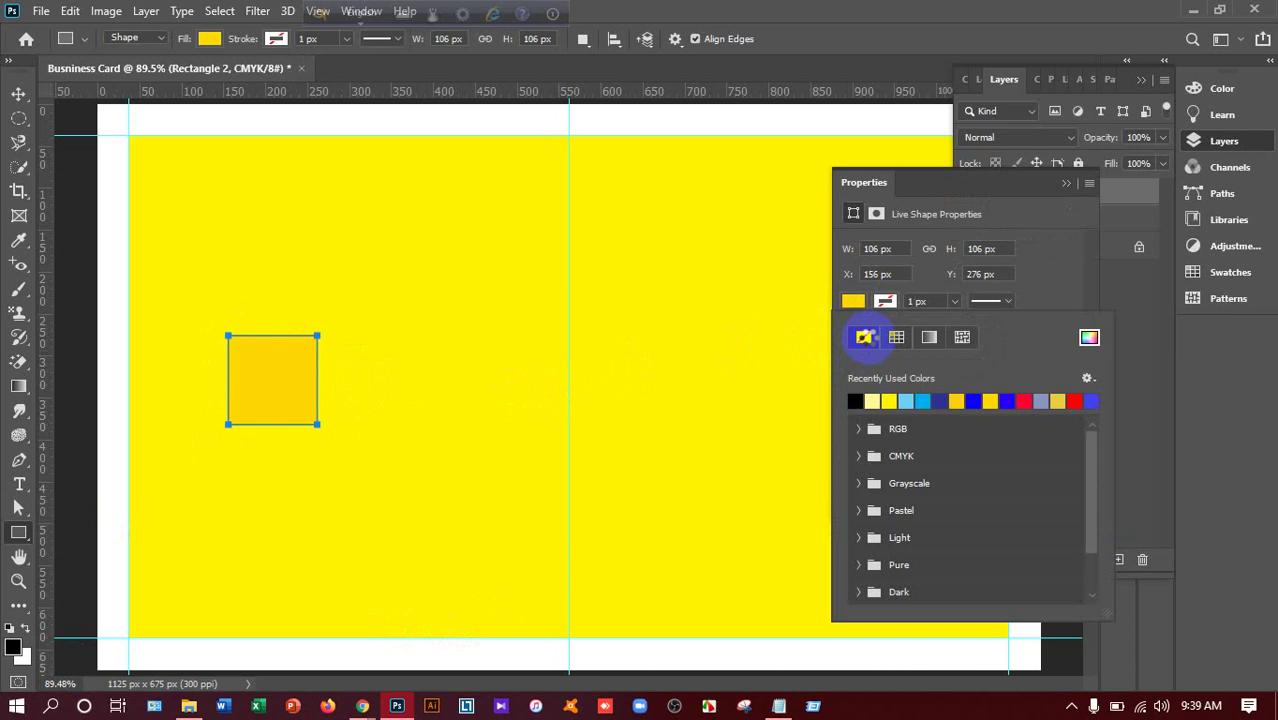
click(276, 39)
click(280, 39)
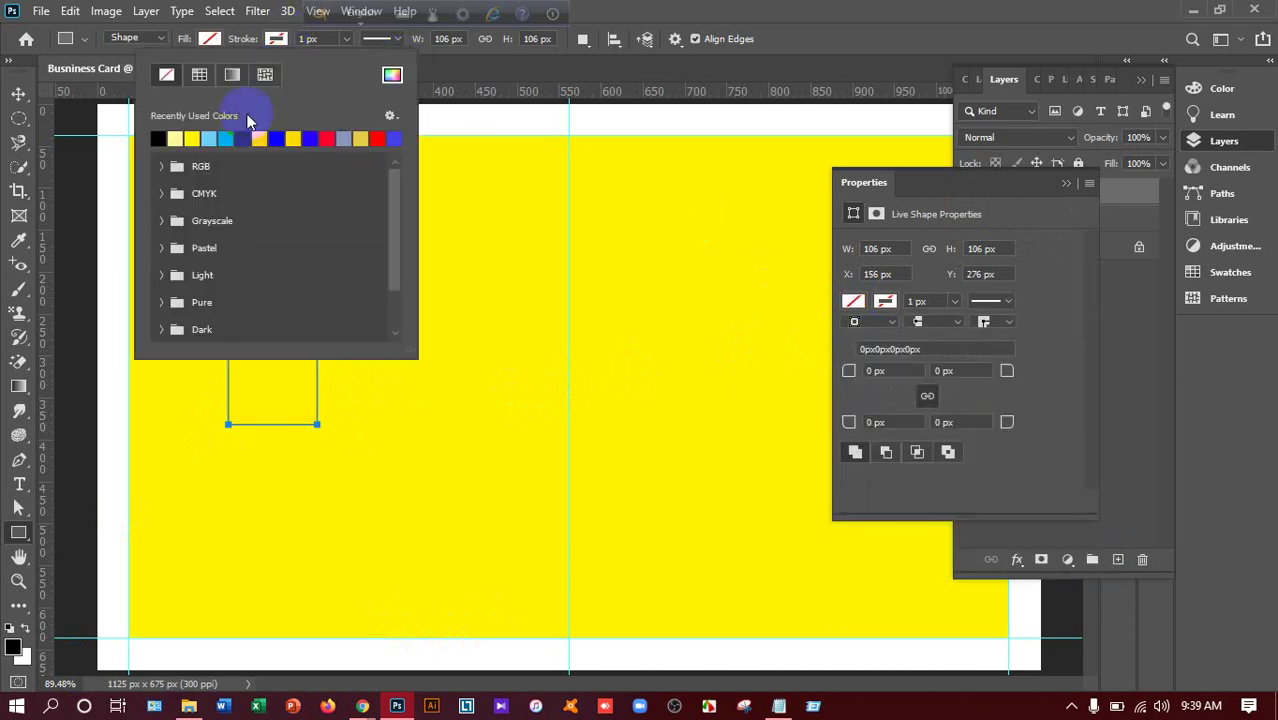
click(156, 137)
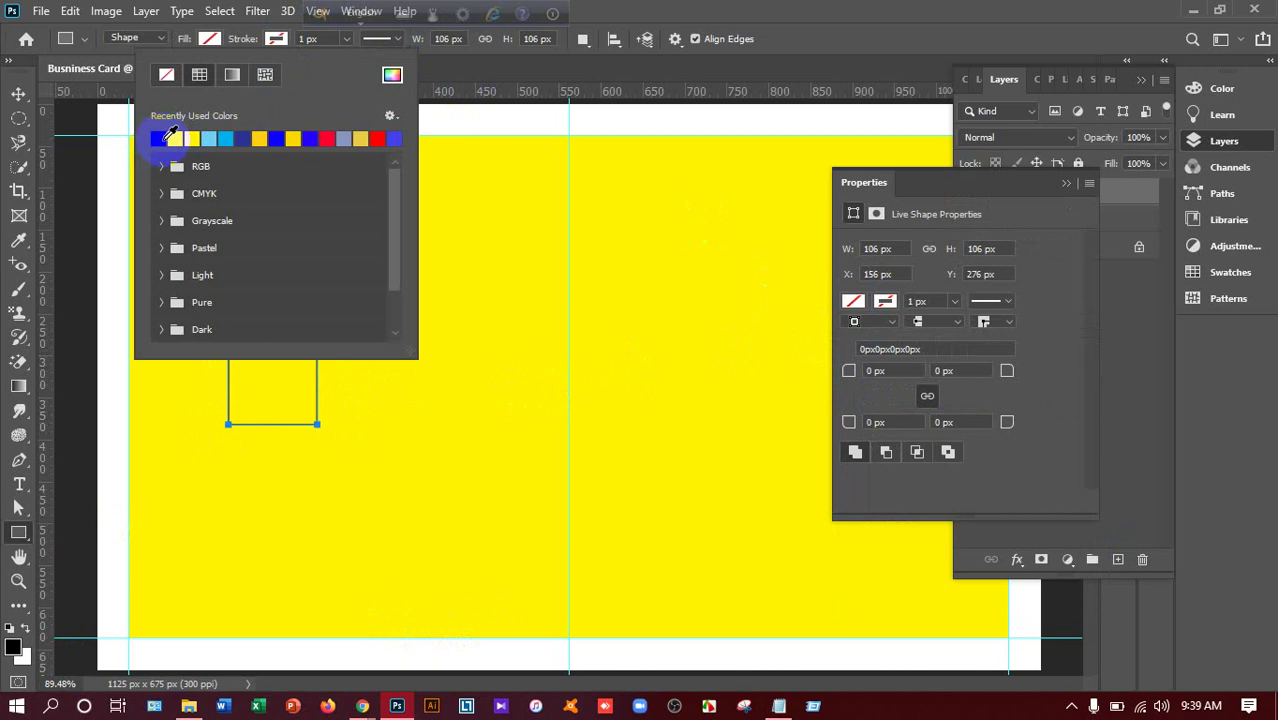
click(162, 138)
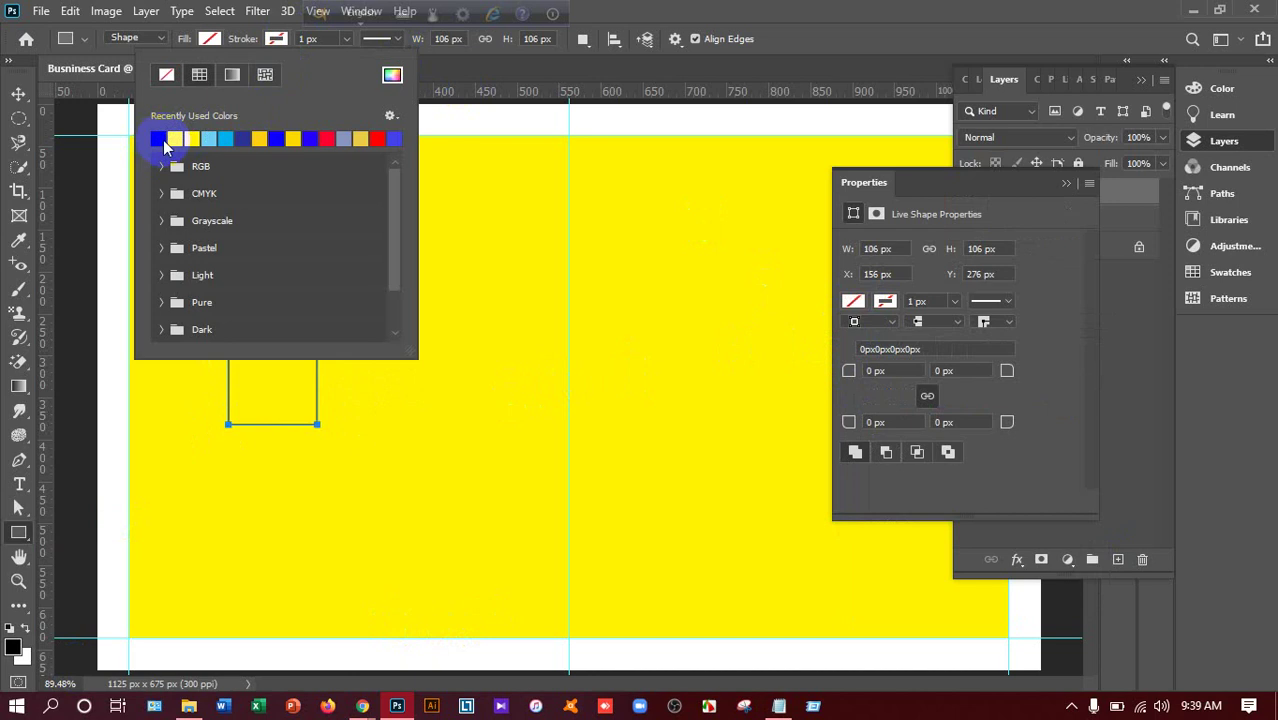
click(348, 39)
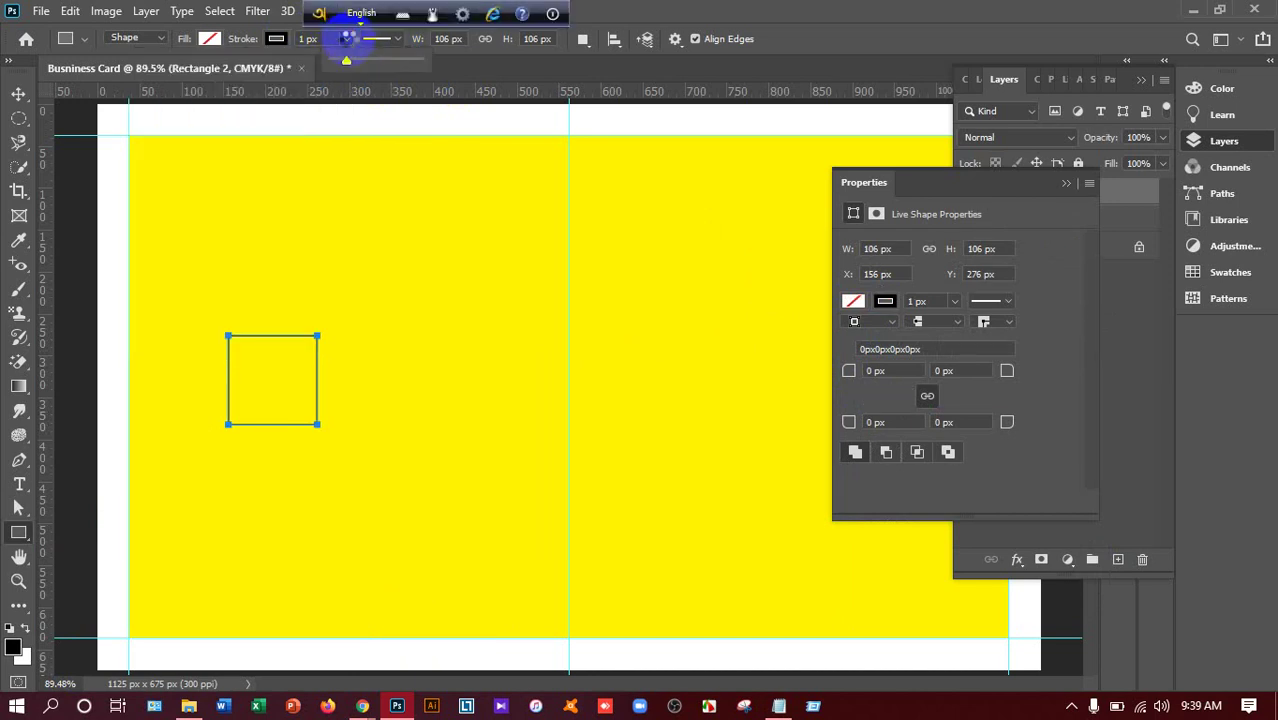
Set Rectangle 2's black outline width to 13 px.
drag(346, 61, 344, 64)
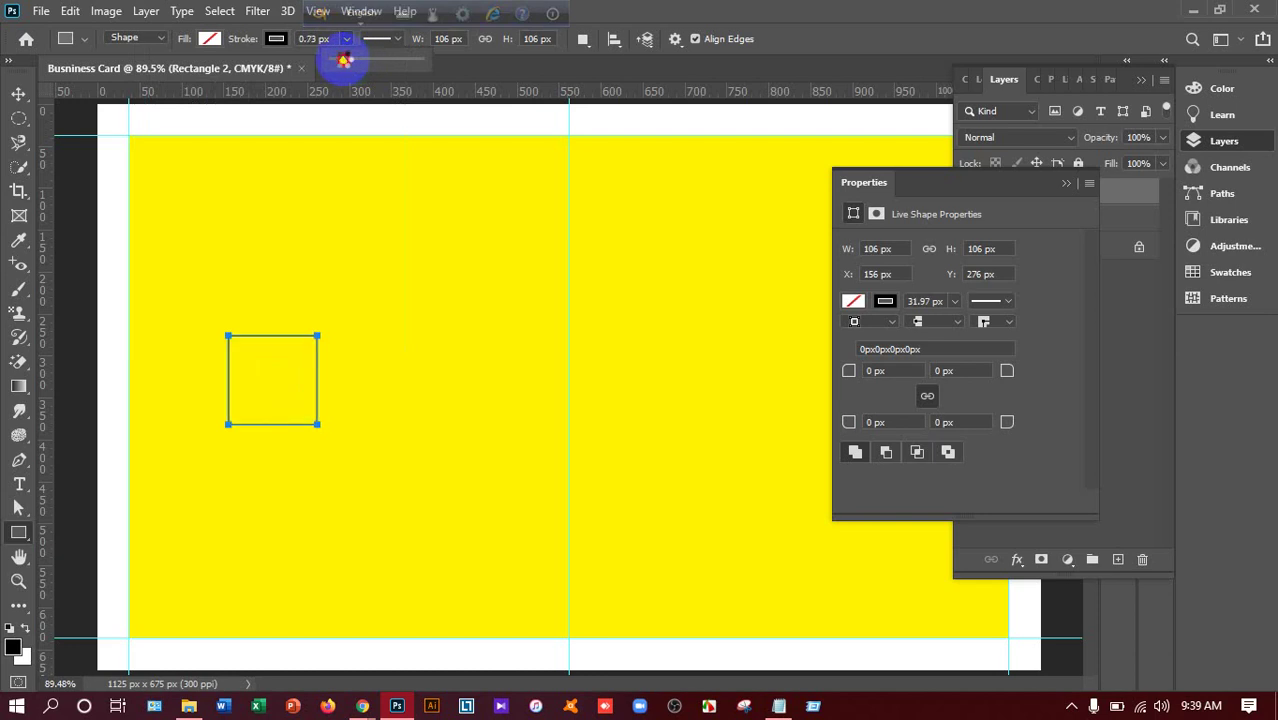
drag(344, 60, 352, 64)
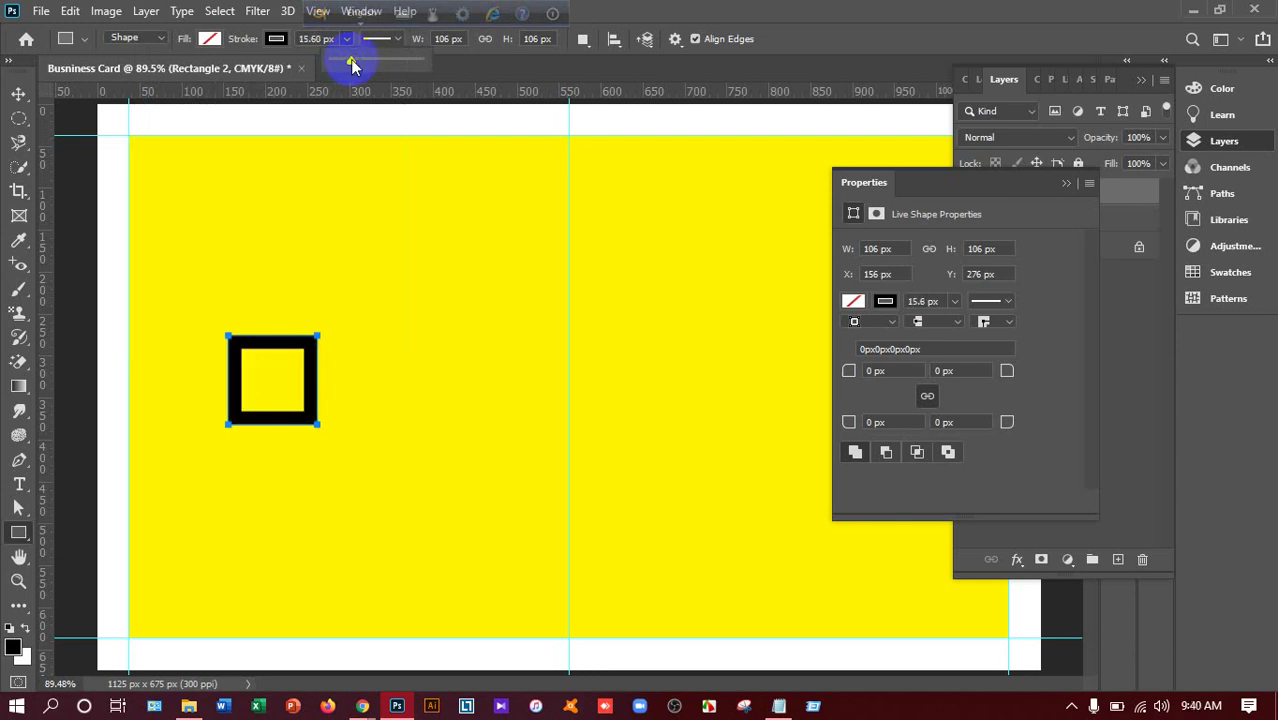
click(298, 38)
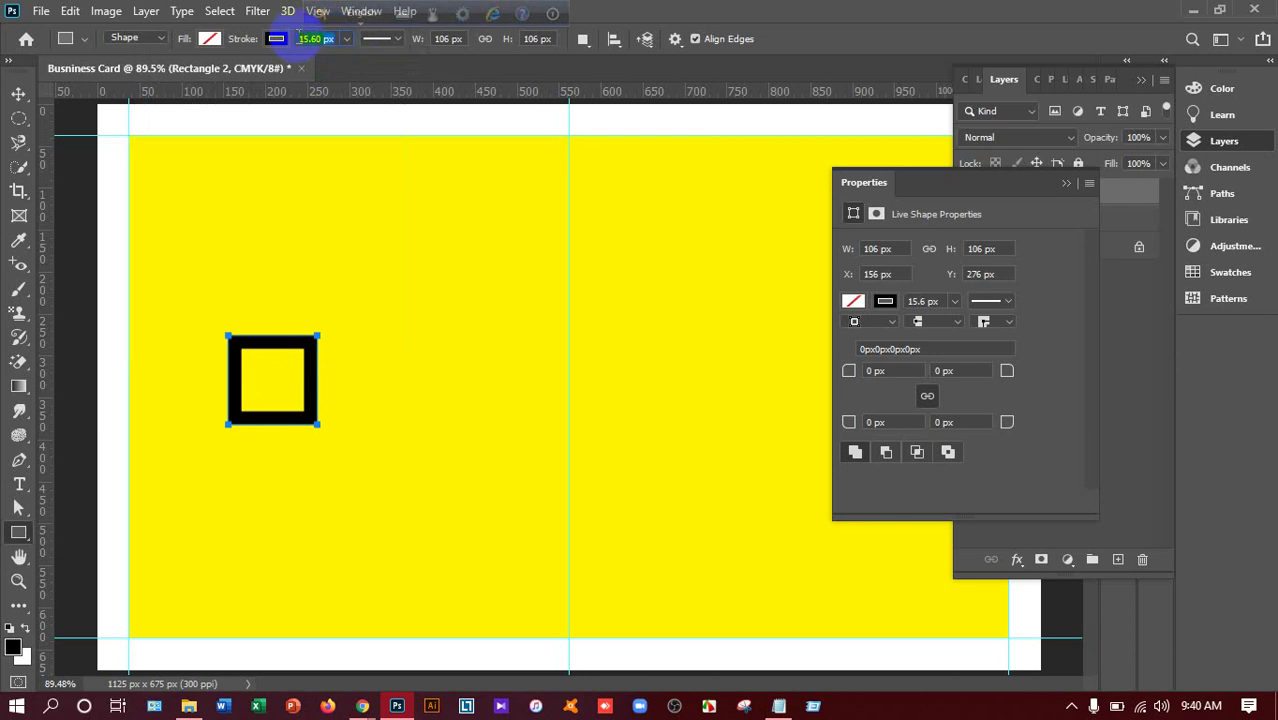
text(13)
key(Return)
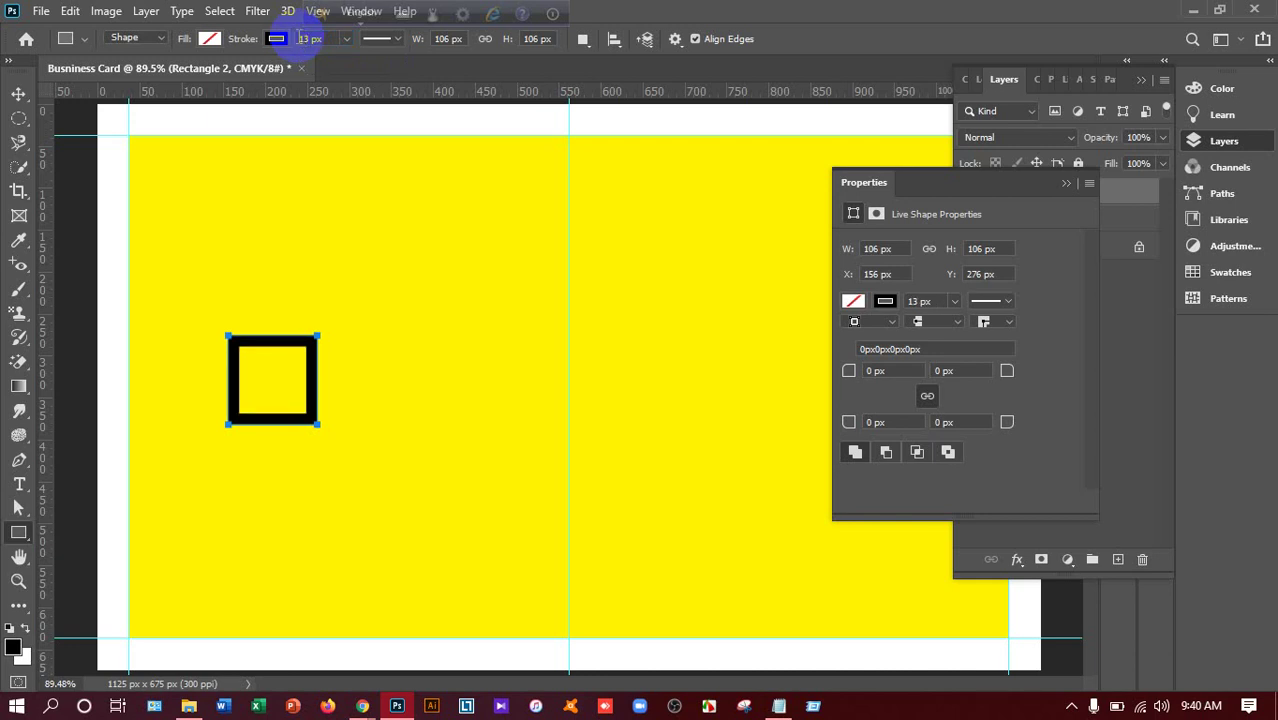
Alt-drag a copy of the square up-right, then nudge both squares upward.
click(18, 94)
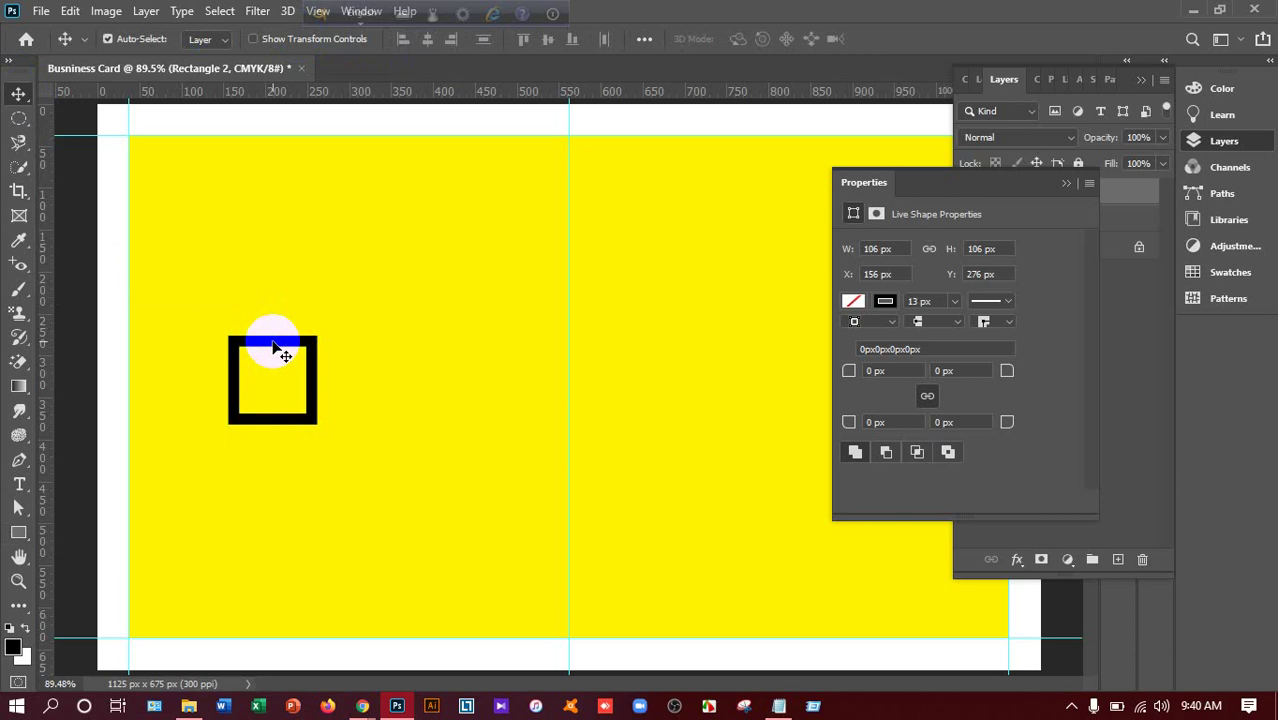
drag(279, 350, 316, 314)
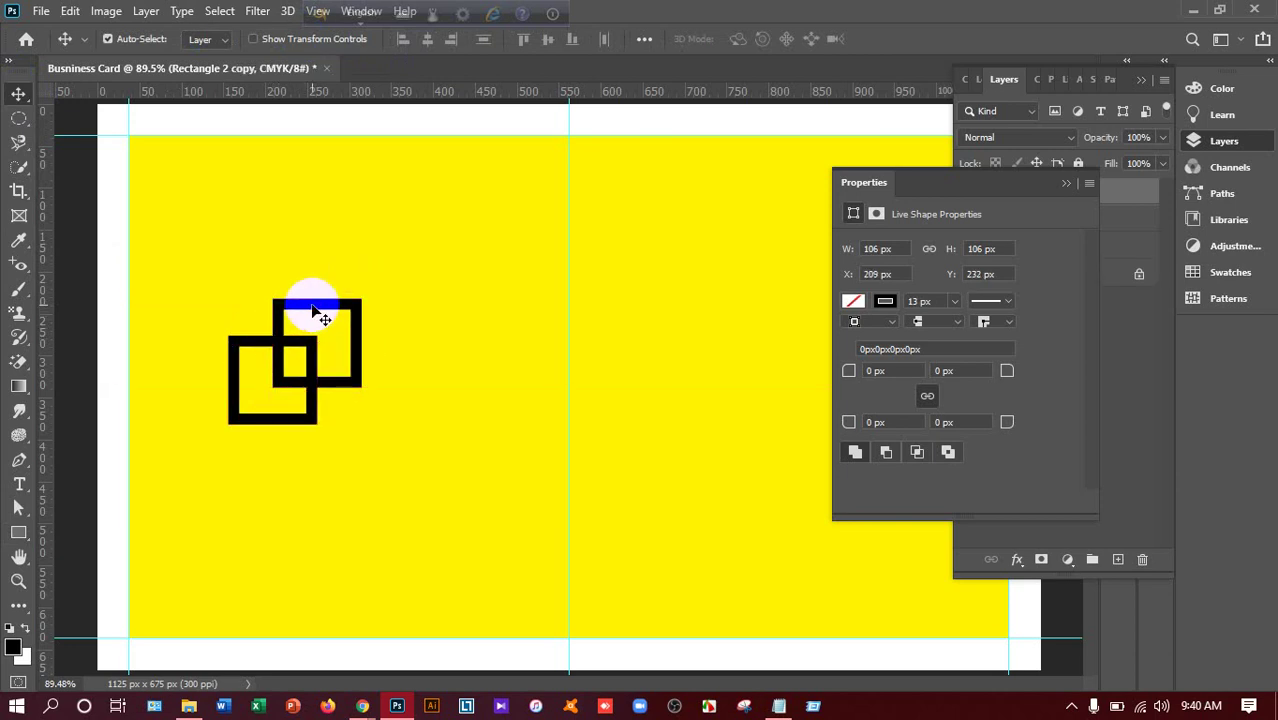
shift+click(265, 347)
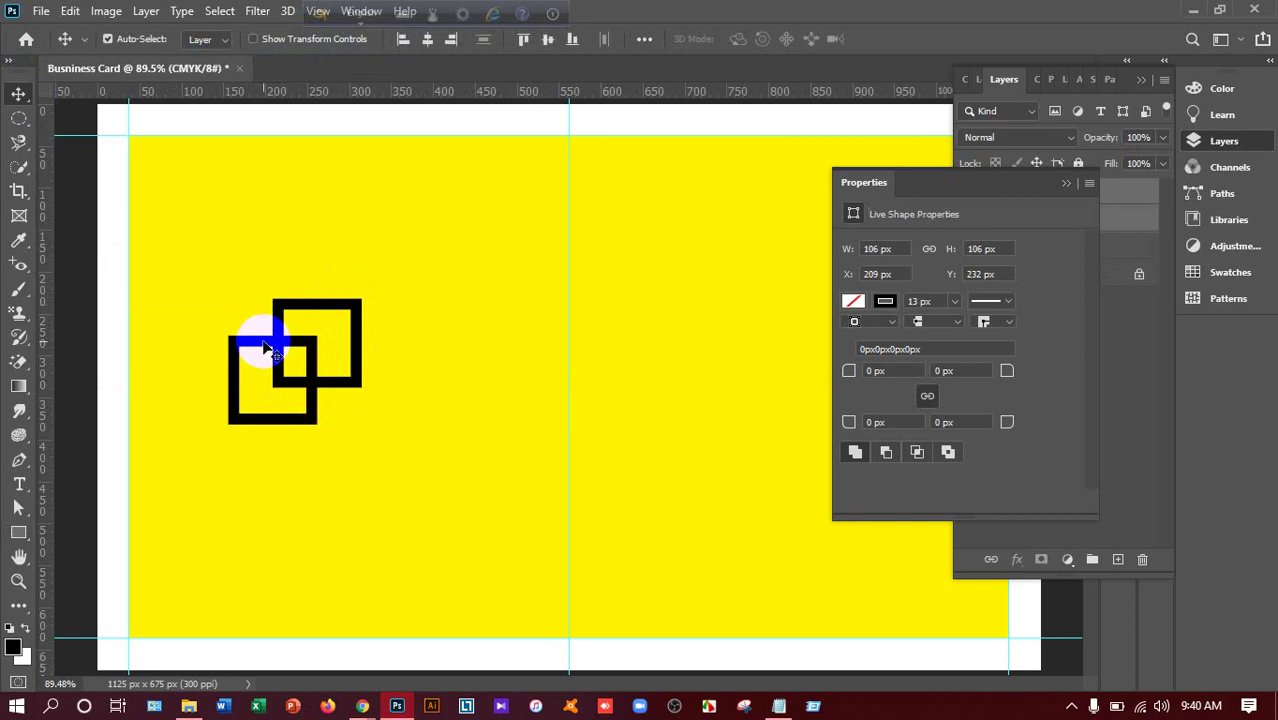
drag(265, 347, 263, 344)
key(Up)
key(Up)
key(Up)
key(Up)
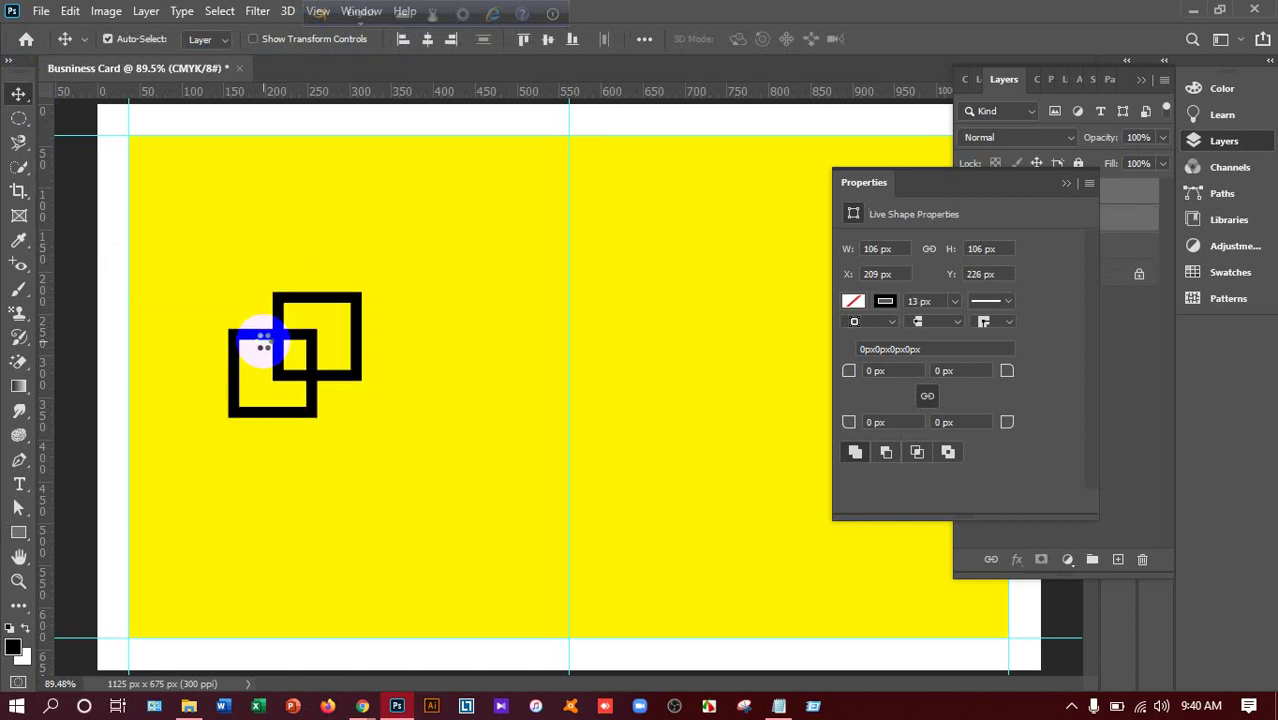
key(Up)
key(Up)
key(Up)
key(Up)
key(Up)
key(Up)
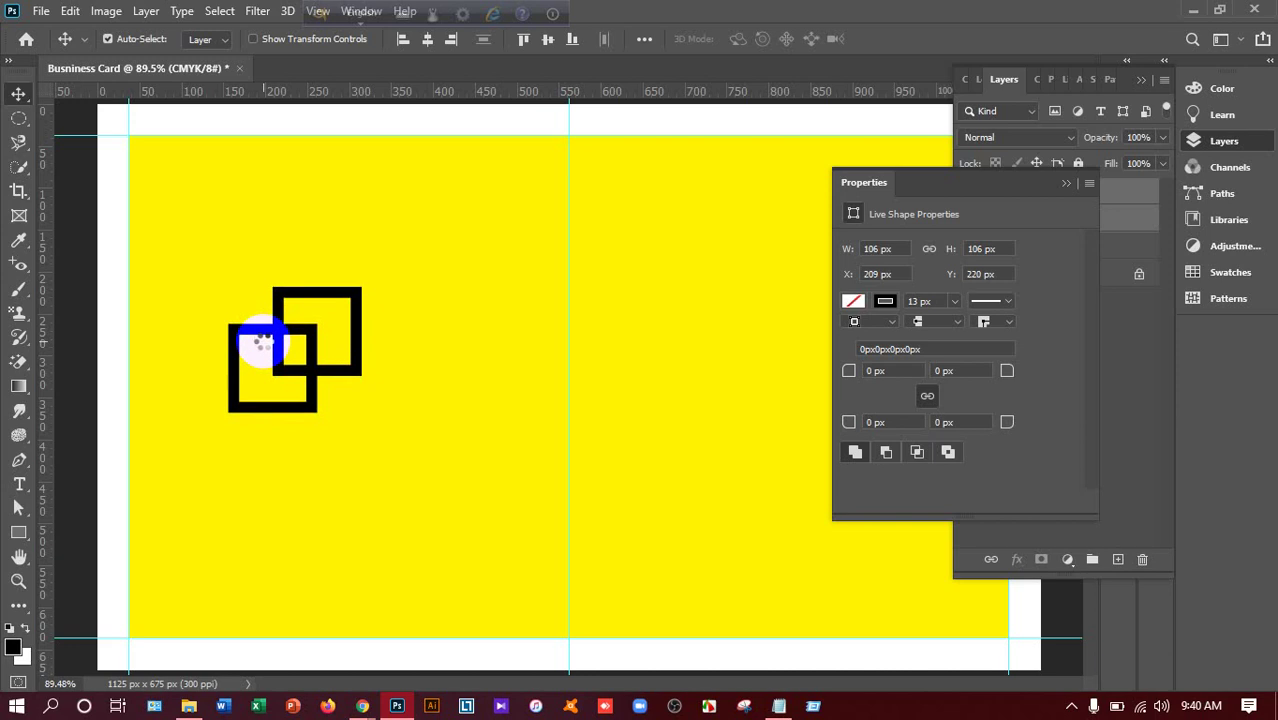
key(Up)
key(Up)
key(Up)
key(Up)
key(Up)
key(Up)
key(Up)
key(Up)
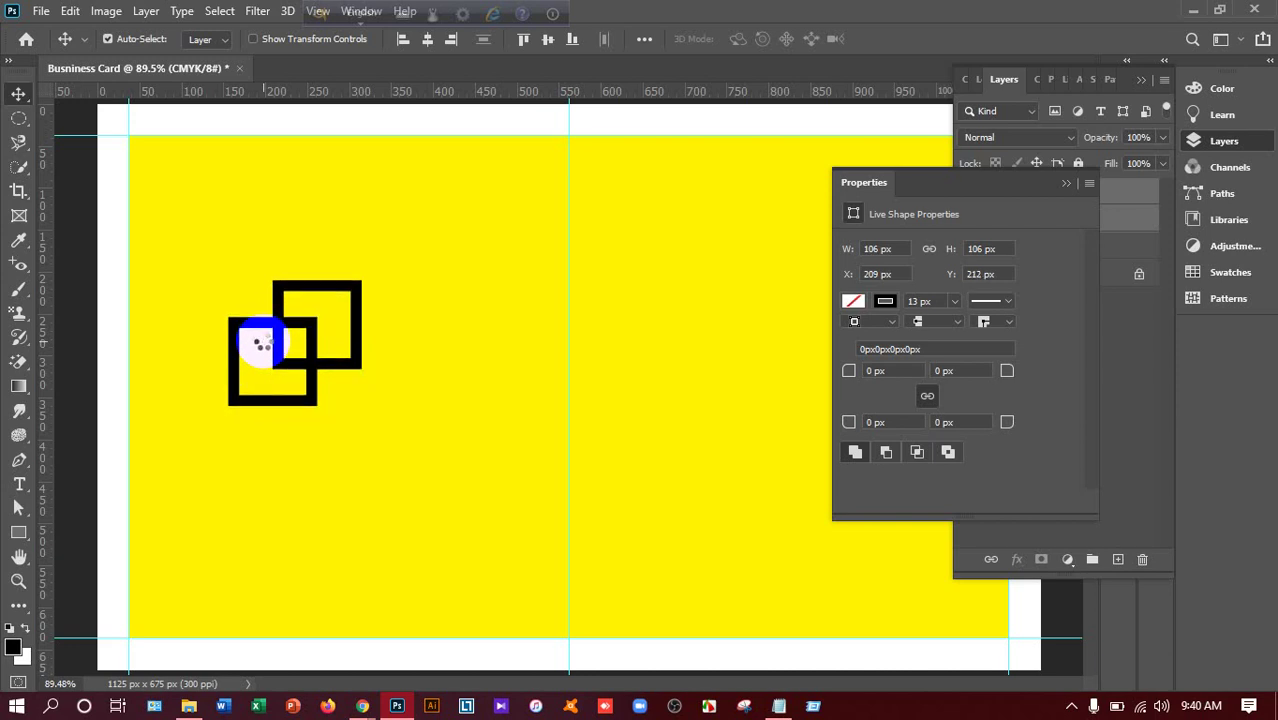
key(Up)
key(Up)
key(Up)
key(Up)
key(Up)
key(Up)
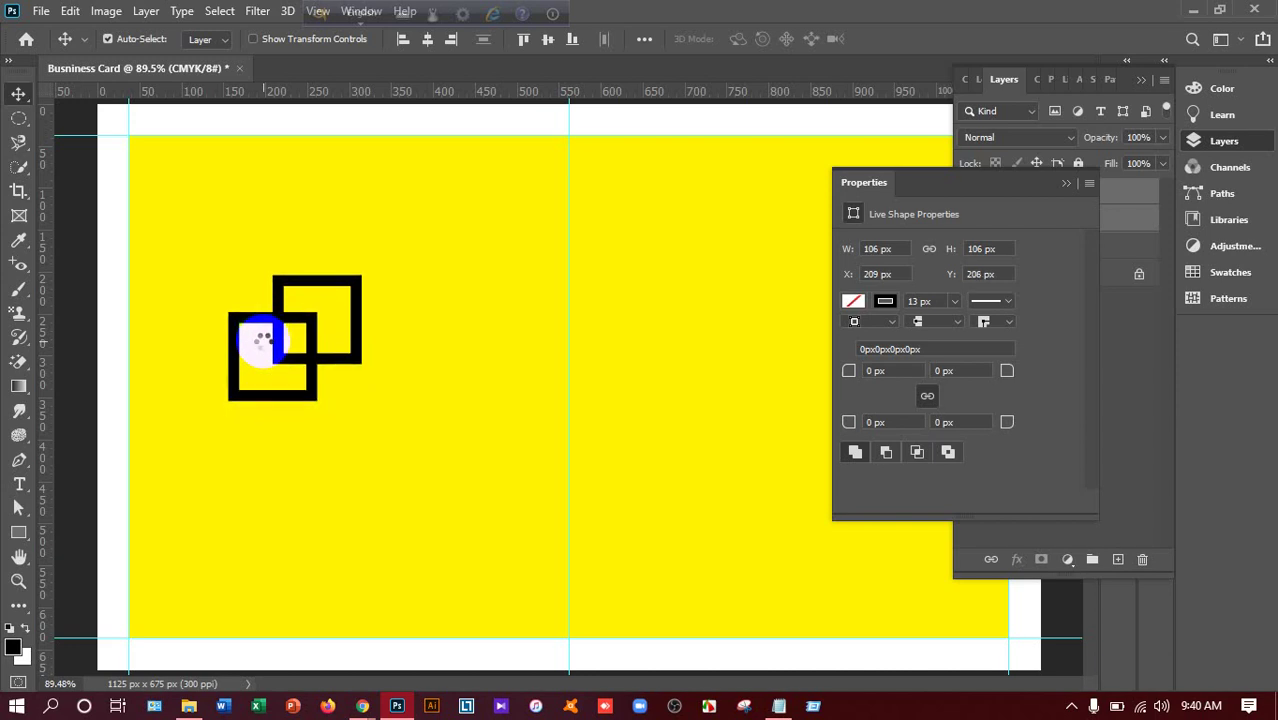
key(Up)
key(Up)
Zoom out, reposition both squares on the card, then delete them.
key(ctrl)
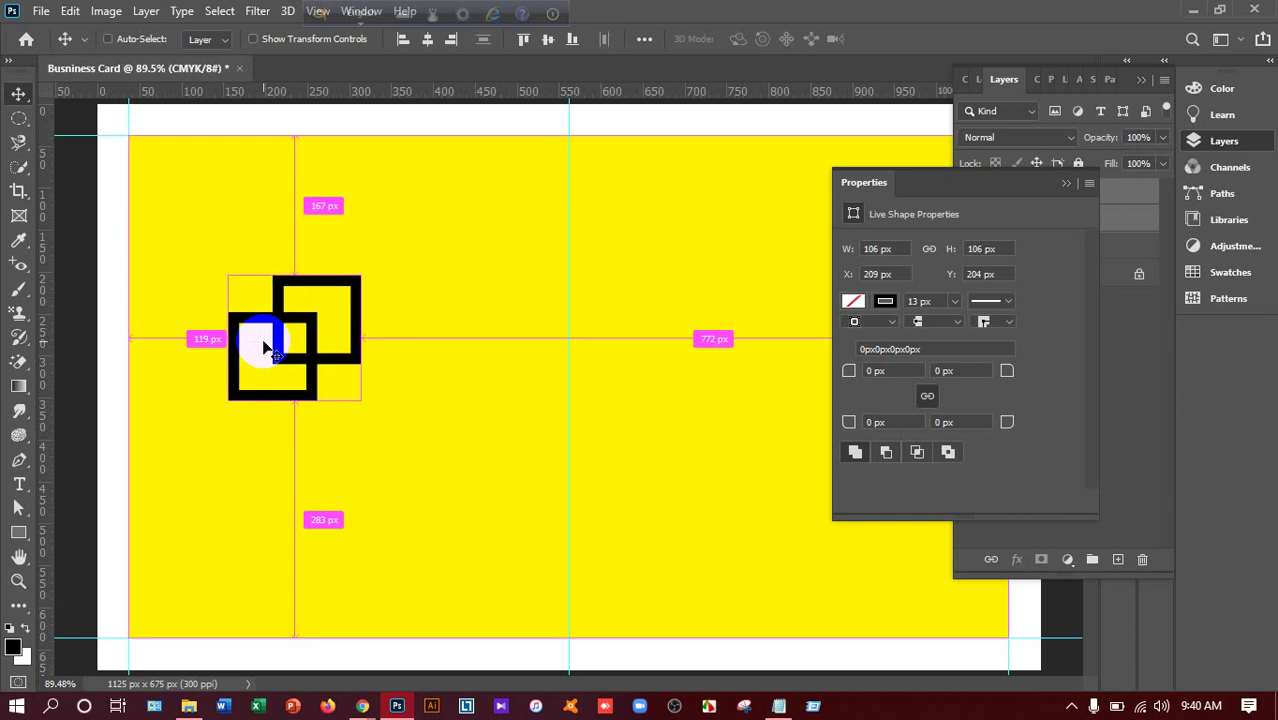
key(ctrl+minus)
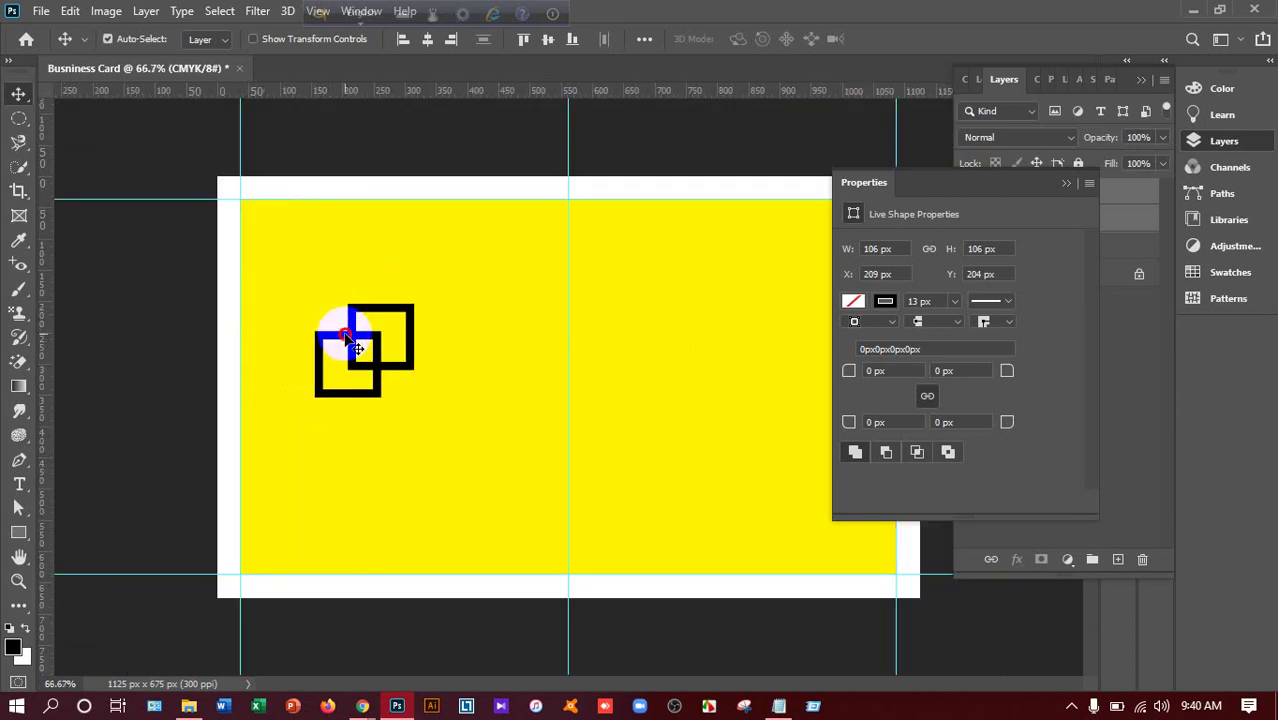
drag(347, 340, 545, 375)
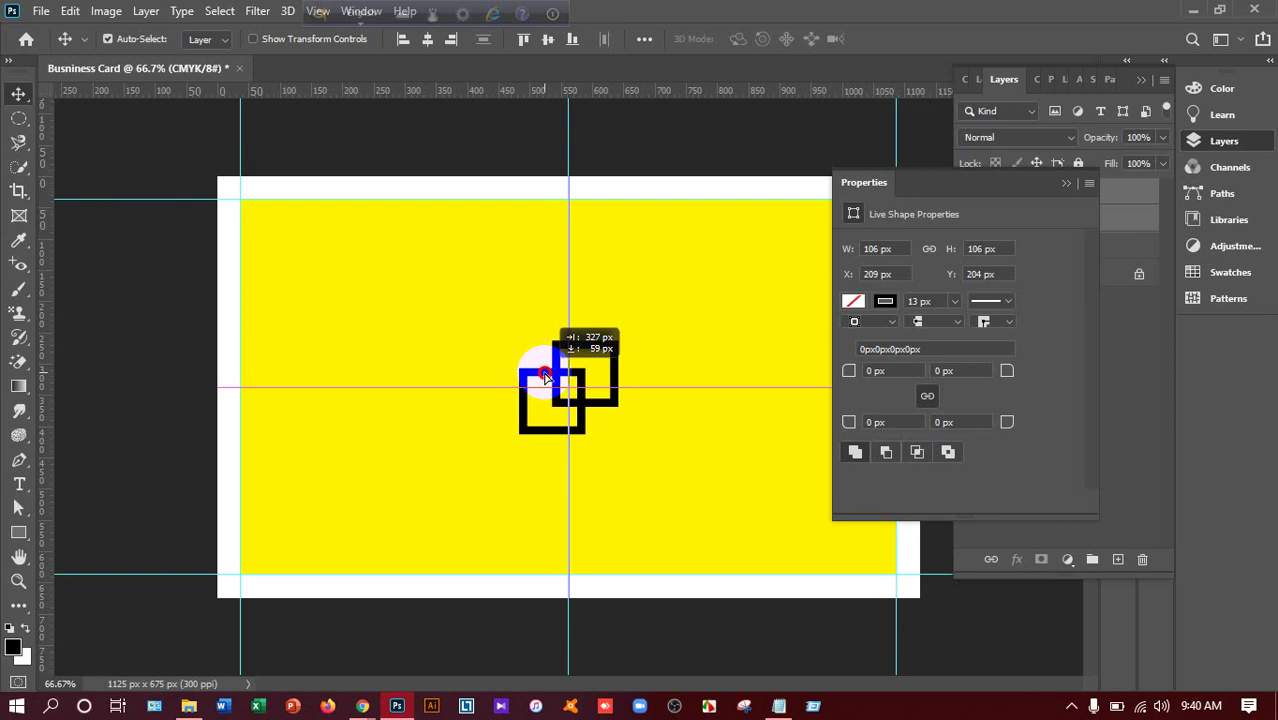
drag(545, 375, 326, 318)
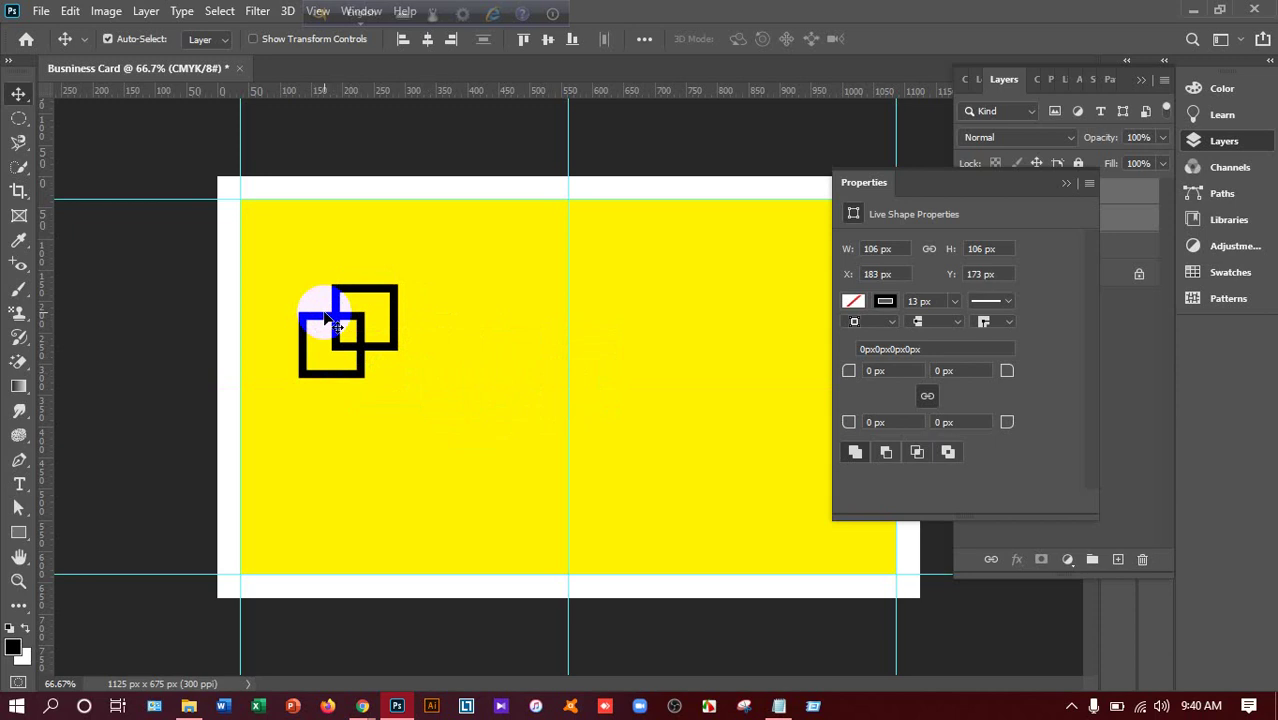
key(Delete)
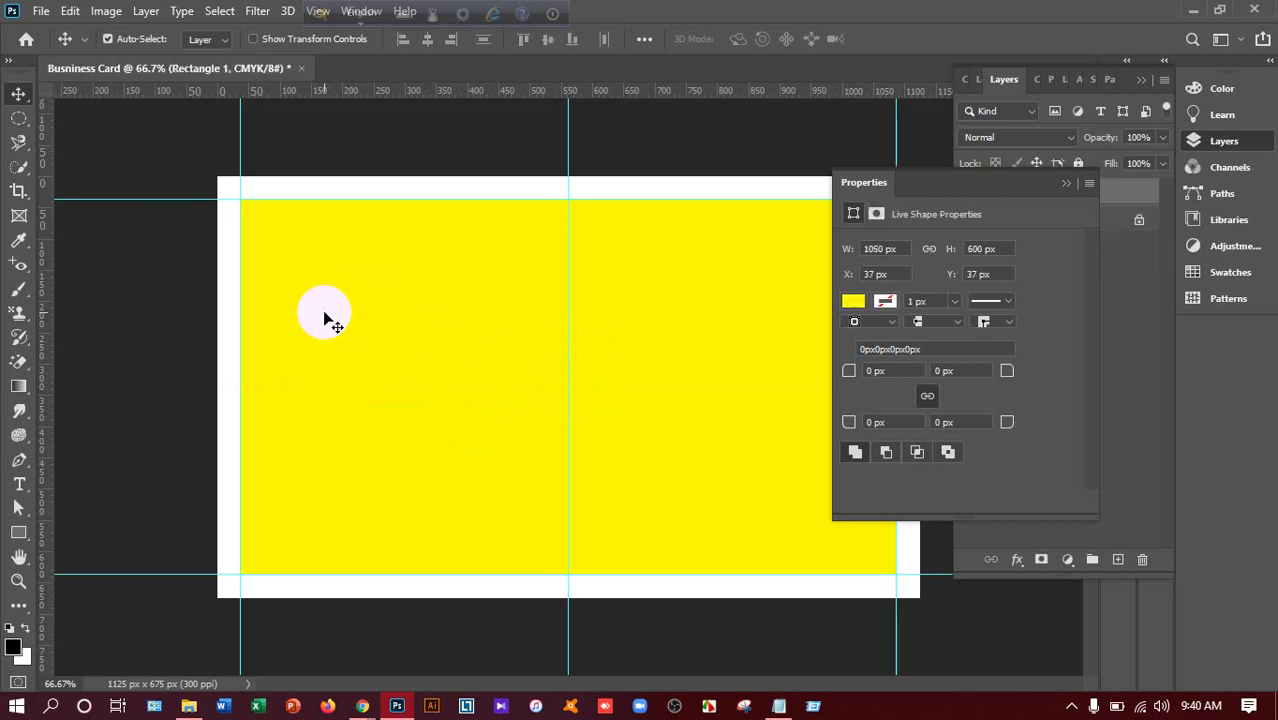
Add a new empty layer above the yellow card in the Layers panel.
click(1143, 414)
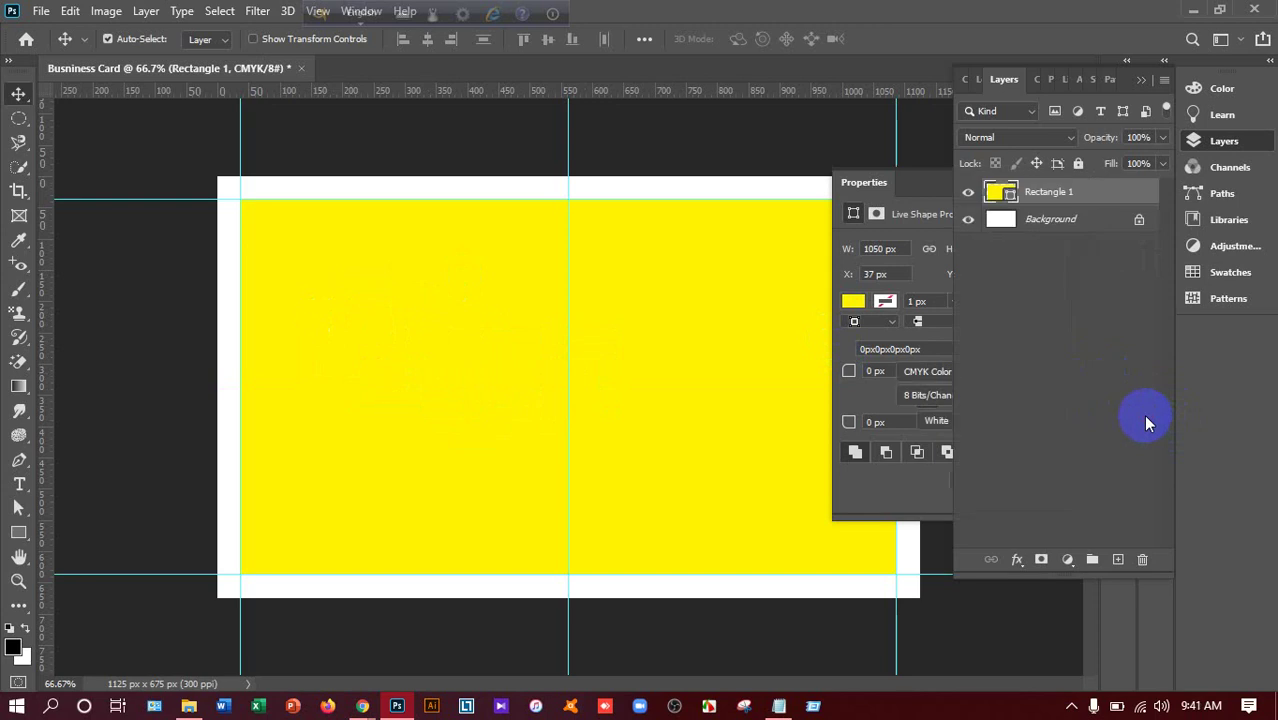
click(1079, 437)
click(1119, 561)
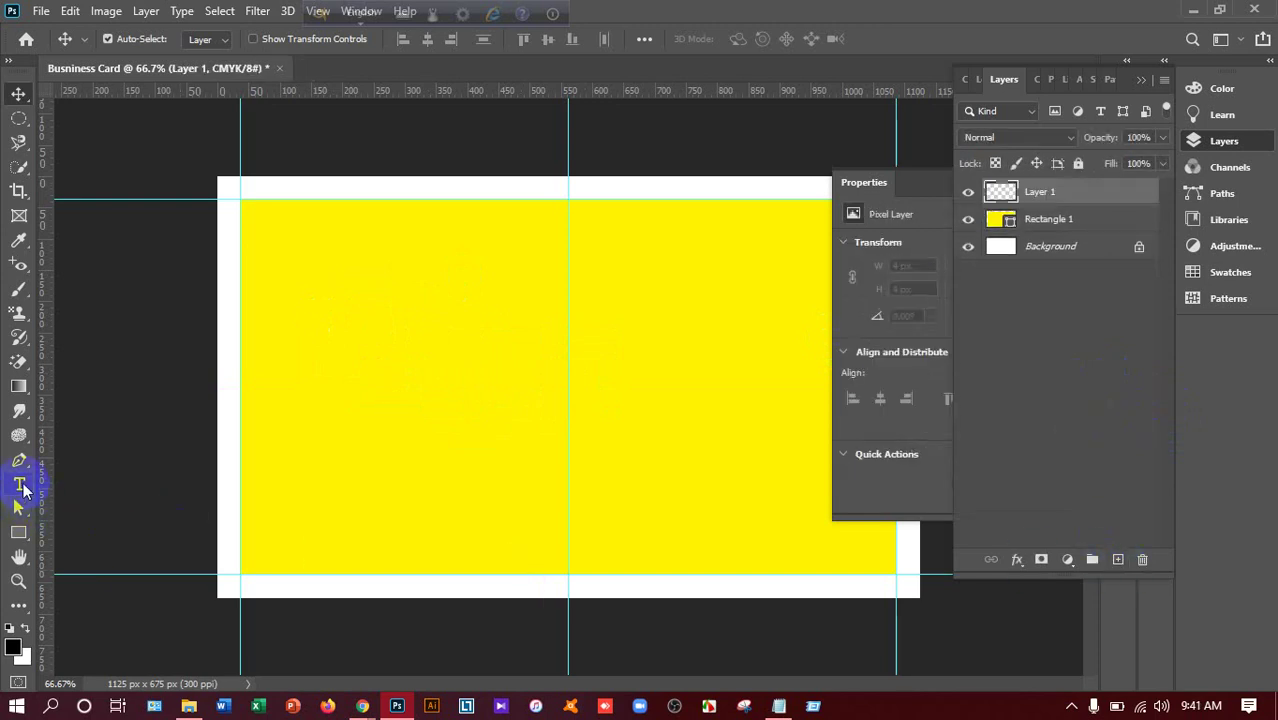
Type the card owner's full name in capitals left of centre, then select all of it.
click(19, 485)
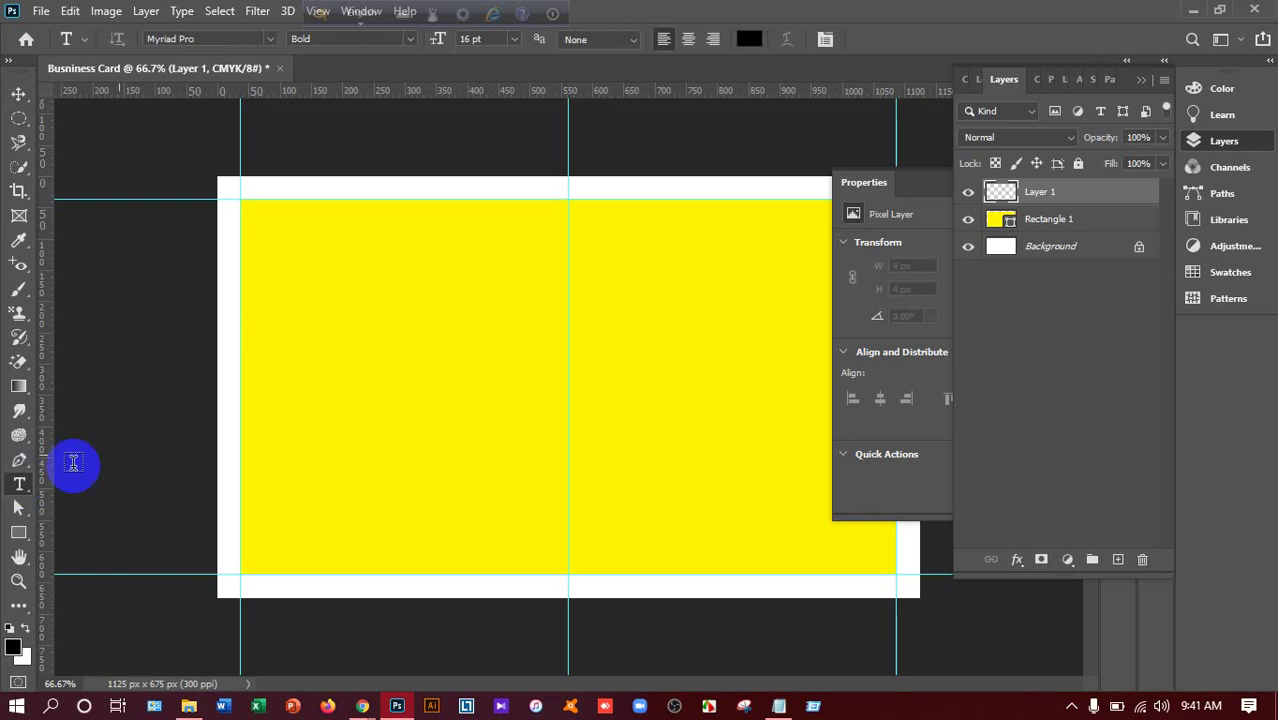
click(349, 381)
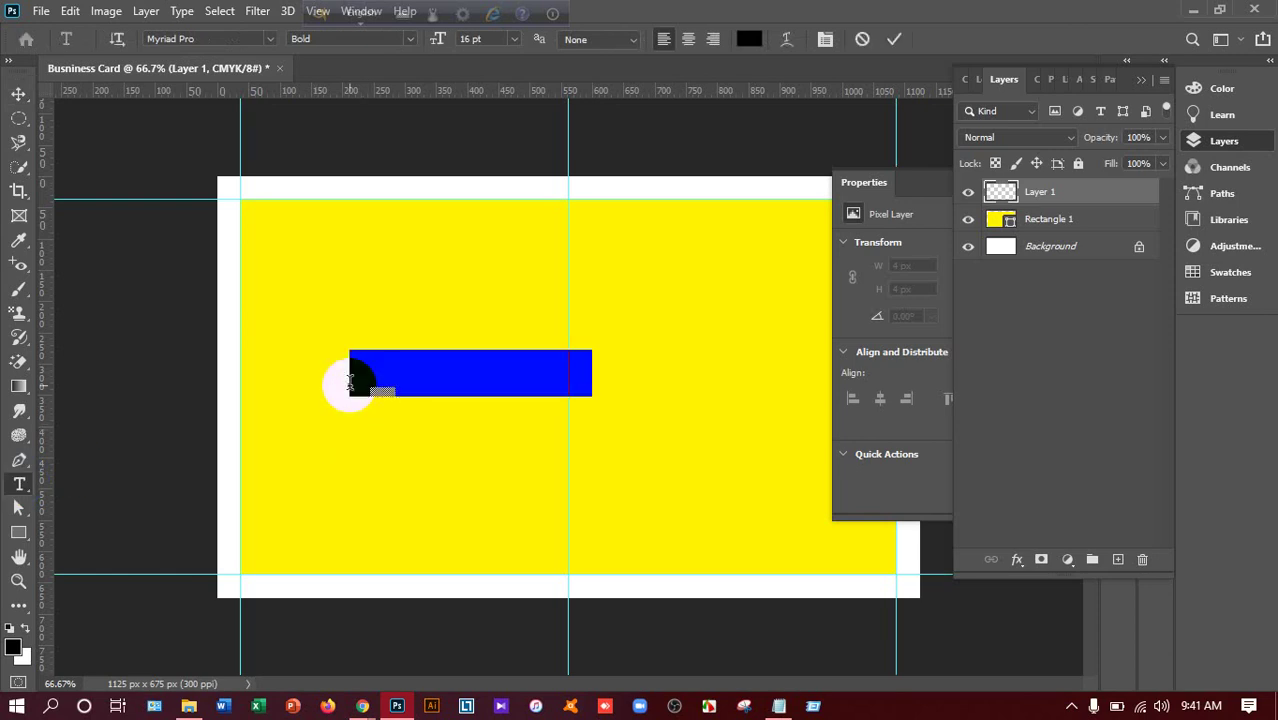
key(BackSpace)
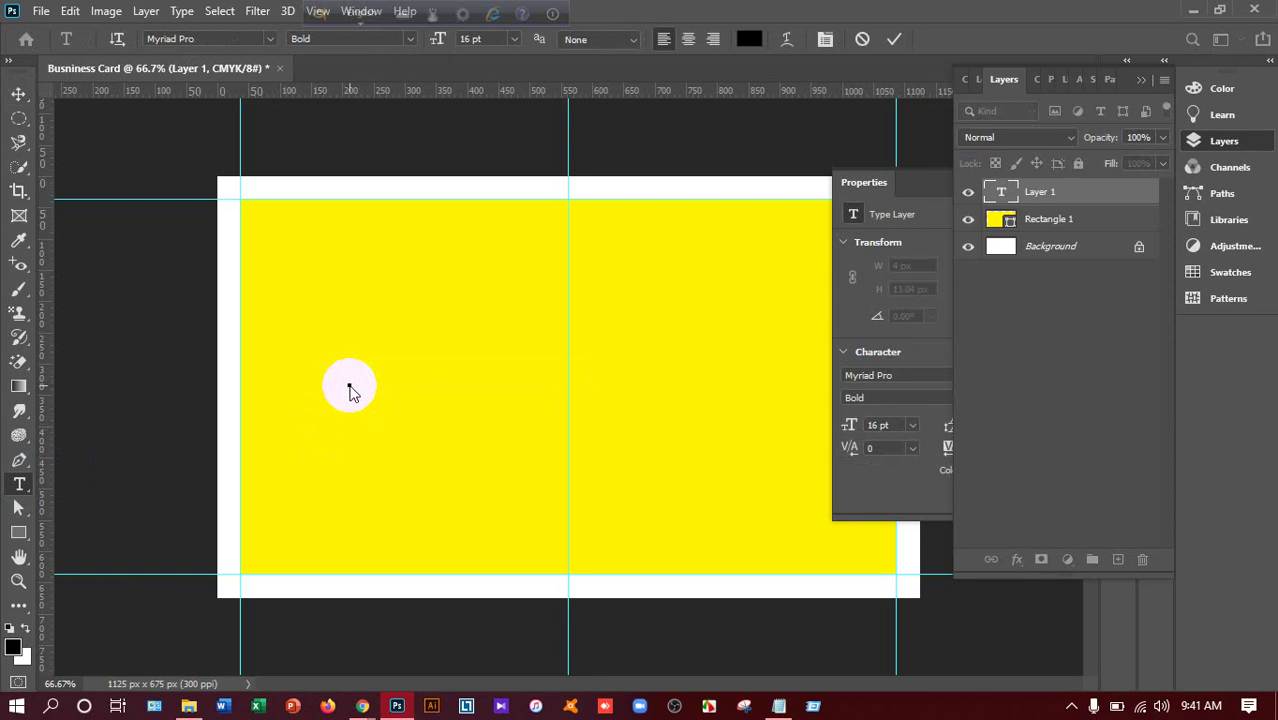
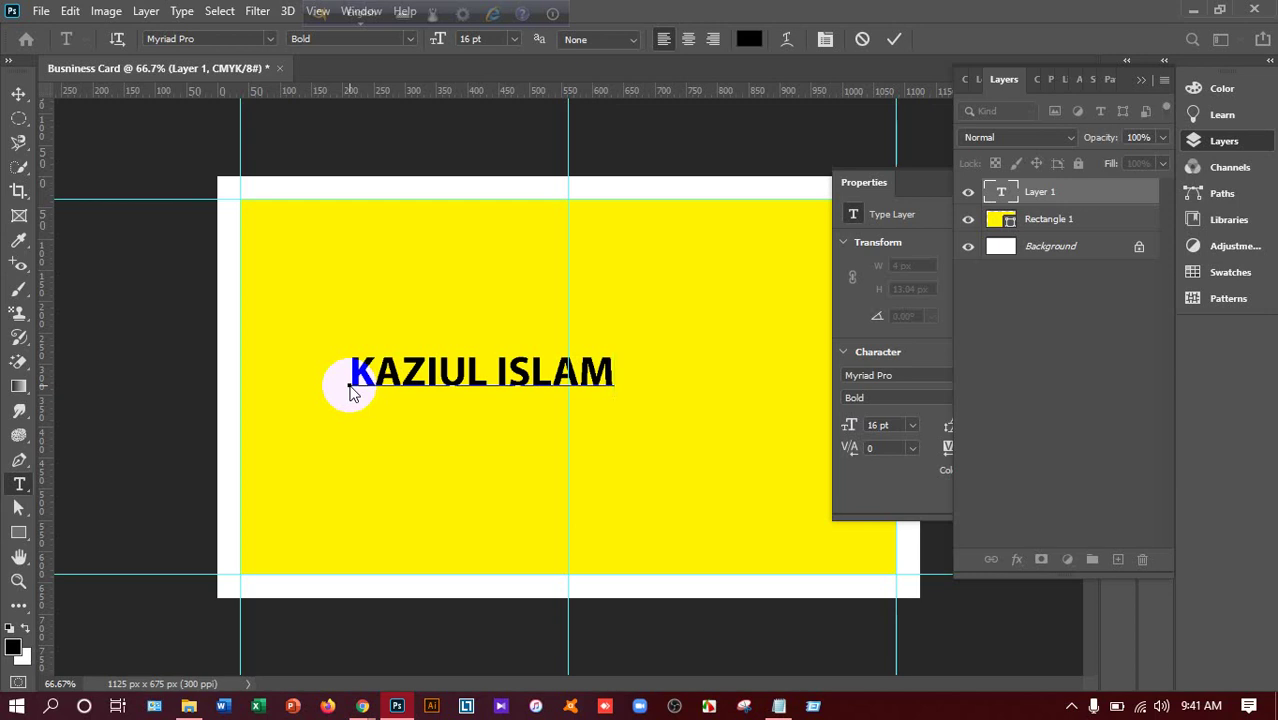
key(ctrl+a)
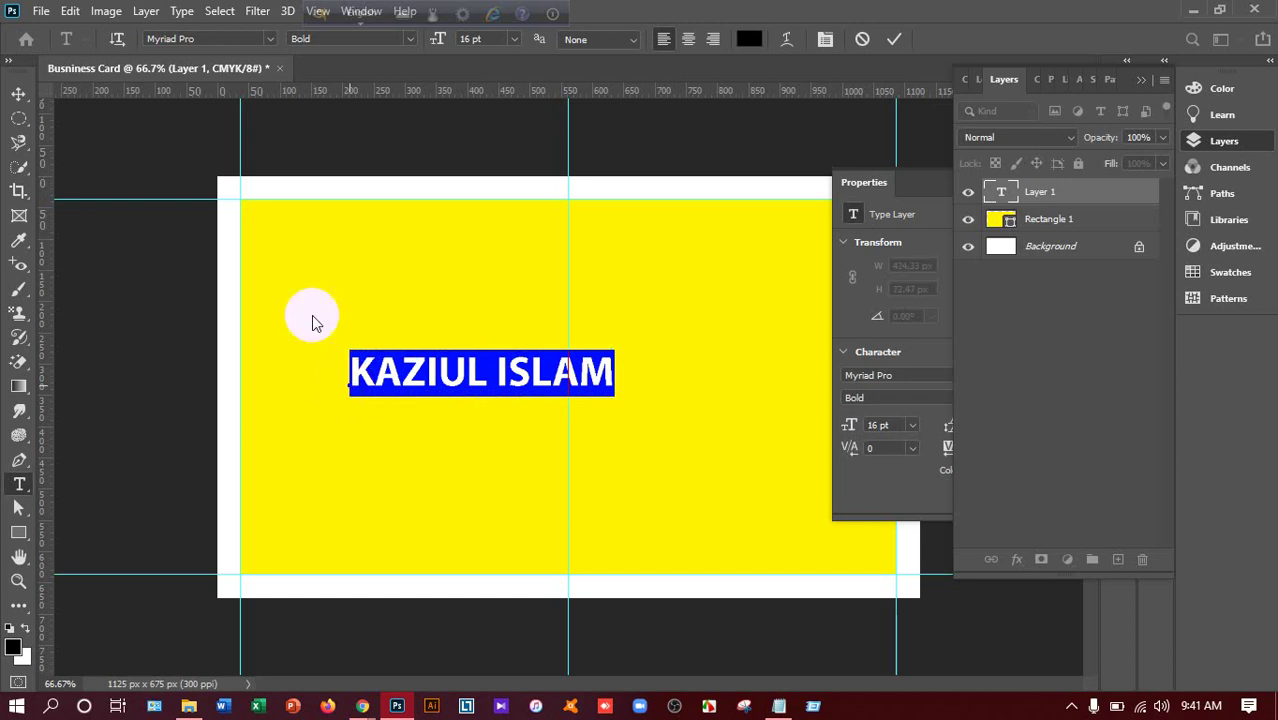
Change the name text to Arial Bold at 14 pt.
click(203, 40)
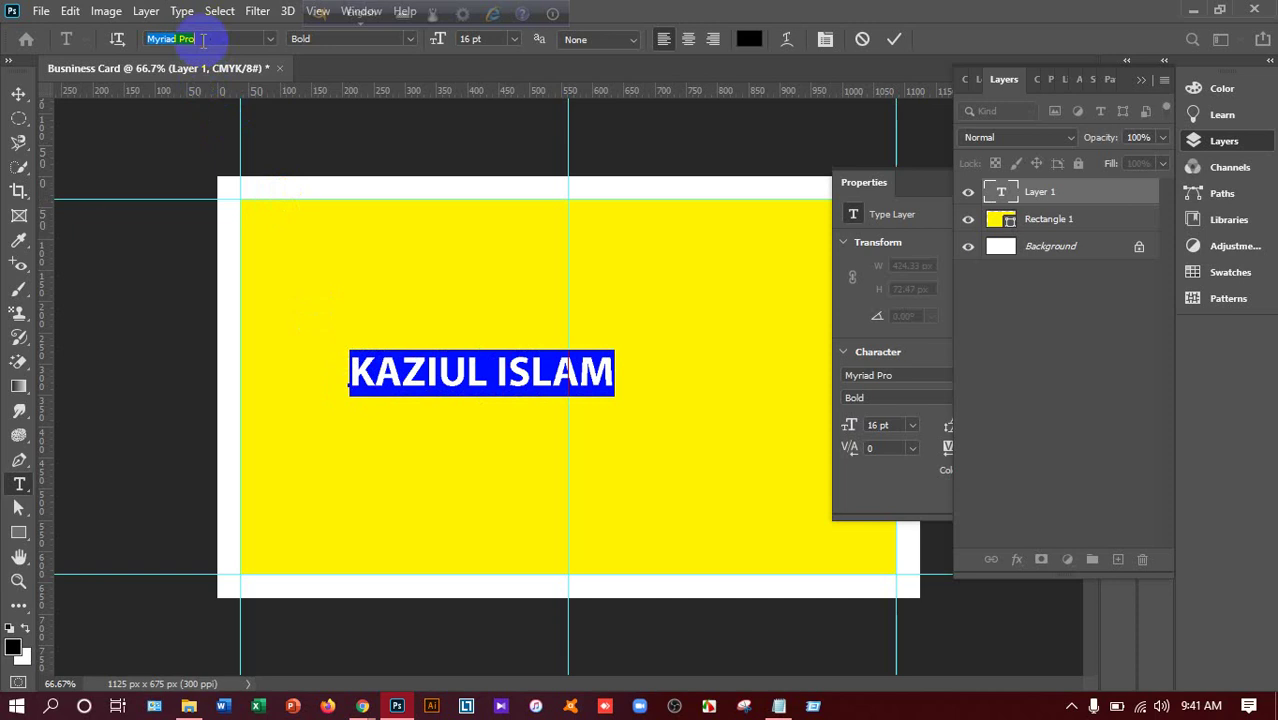
click(203, 40)
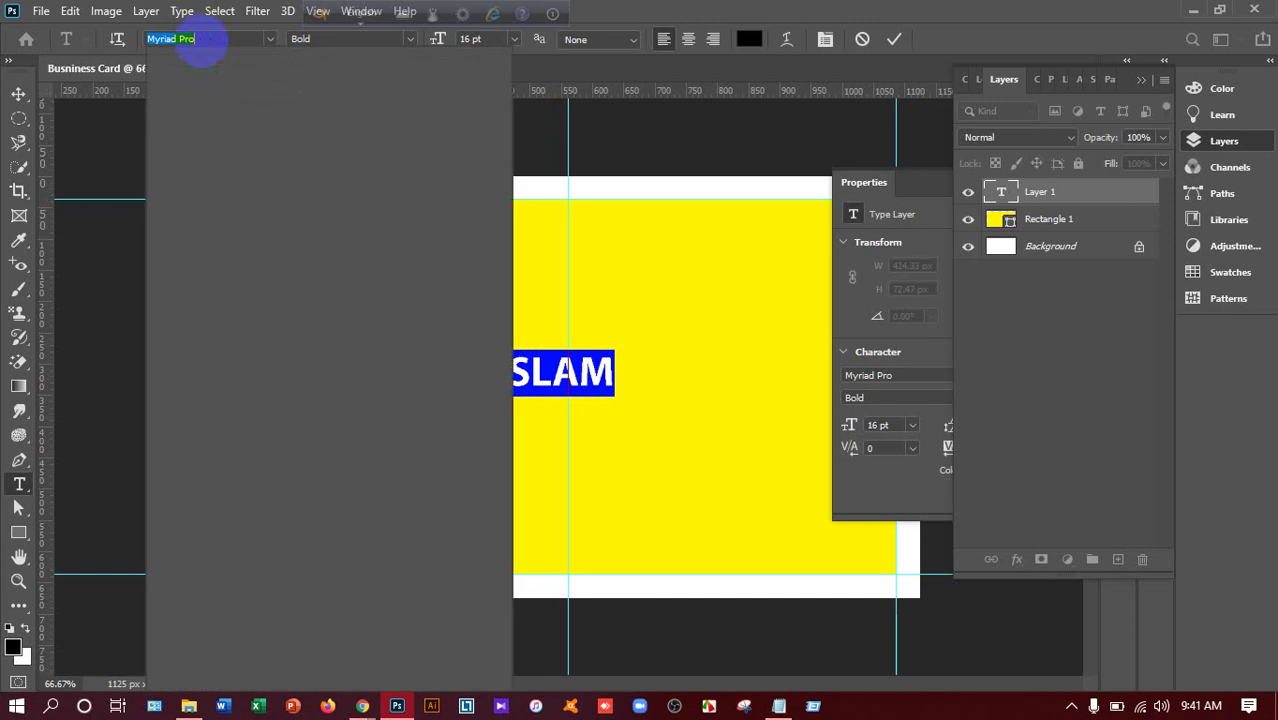
text(ARI)
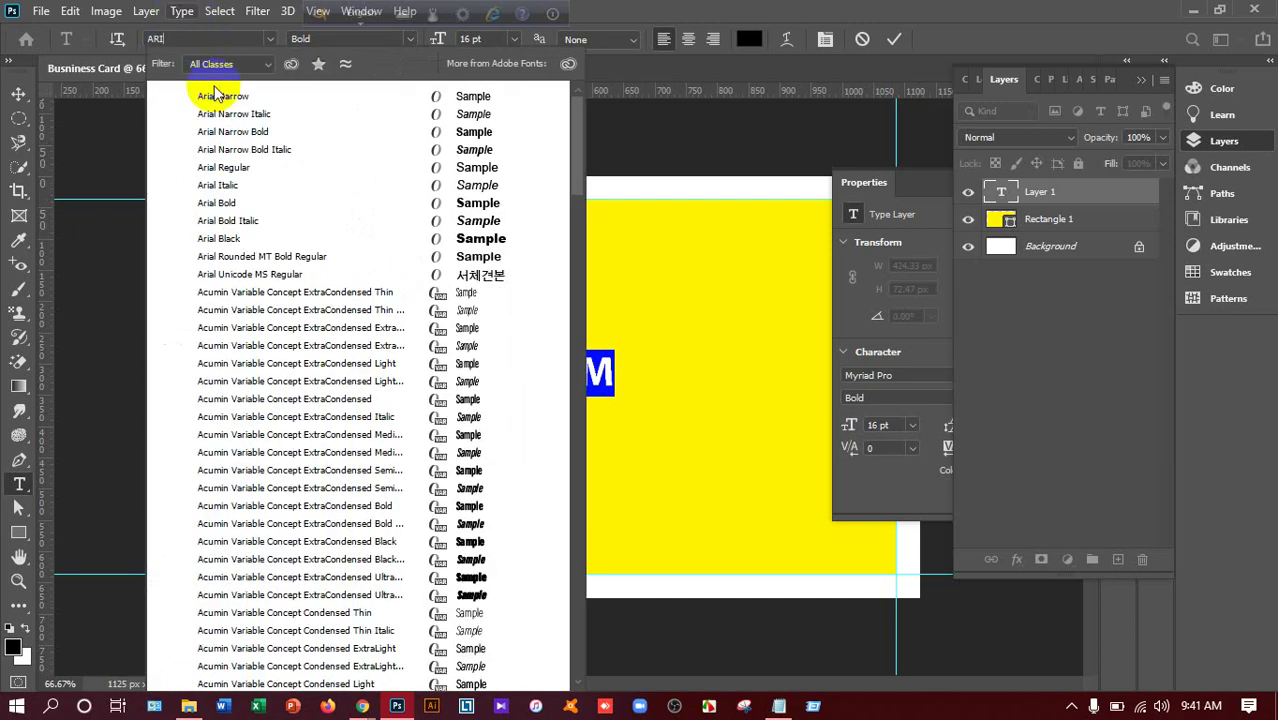
click(241, 211)
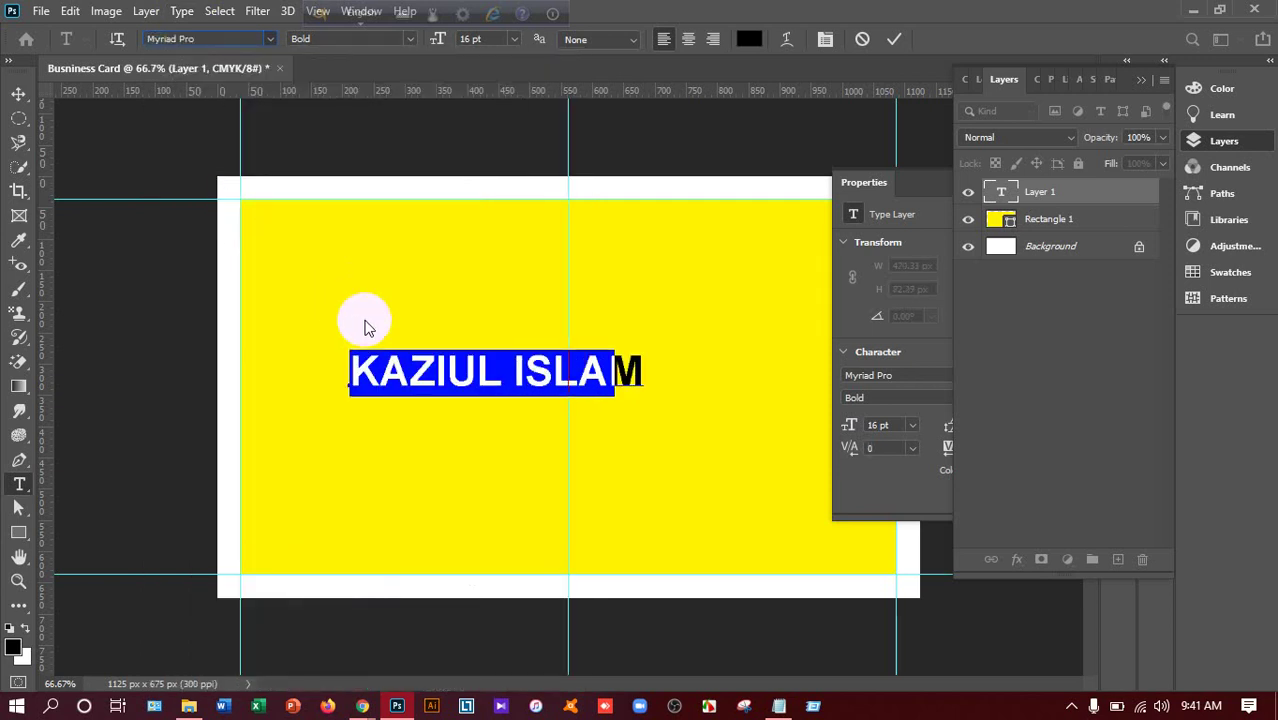
click(513, 39)
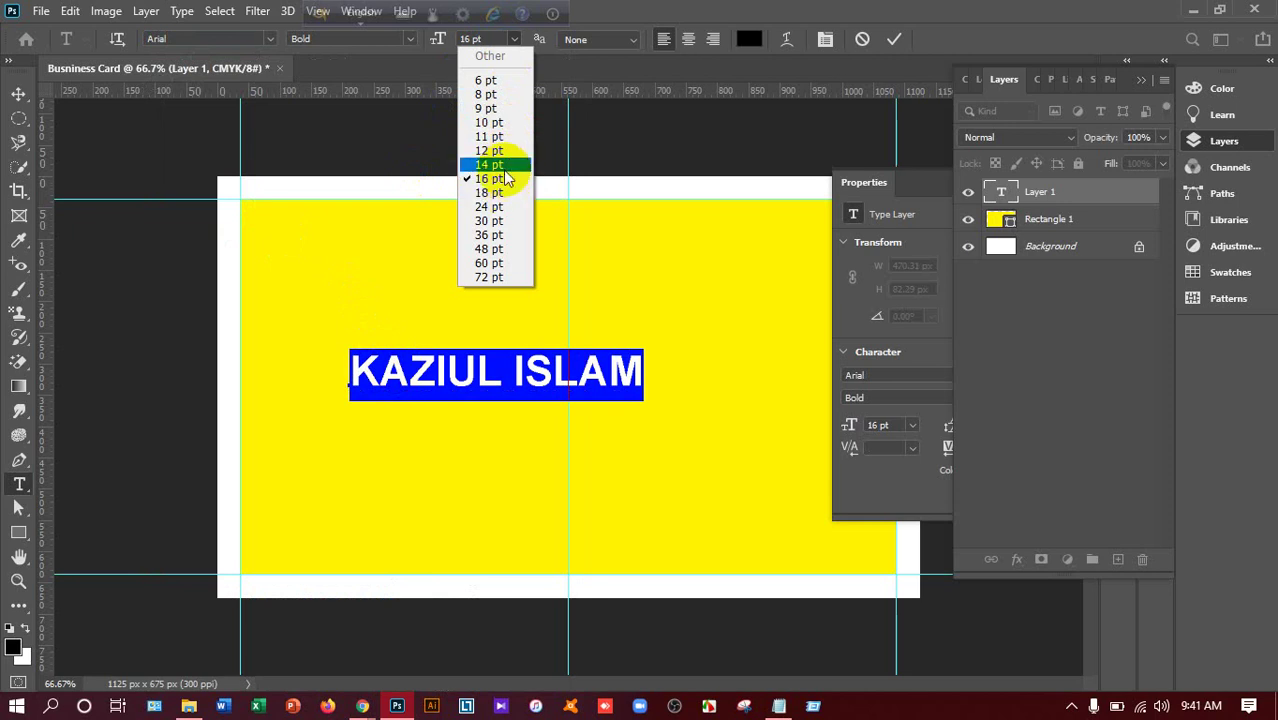
click(506, 176)
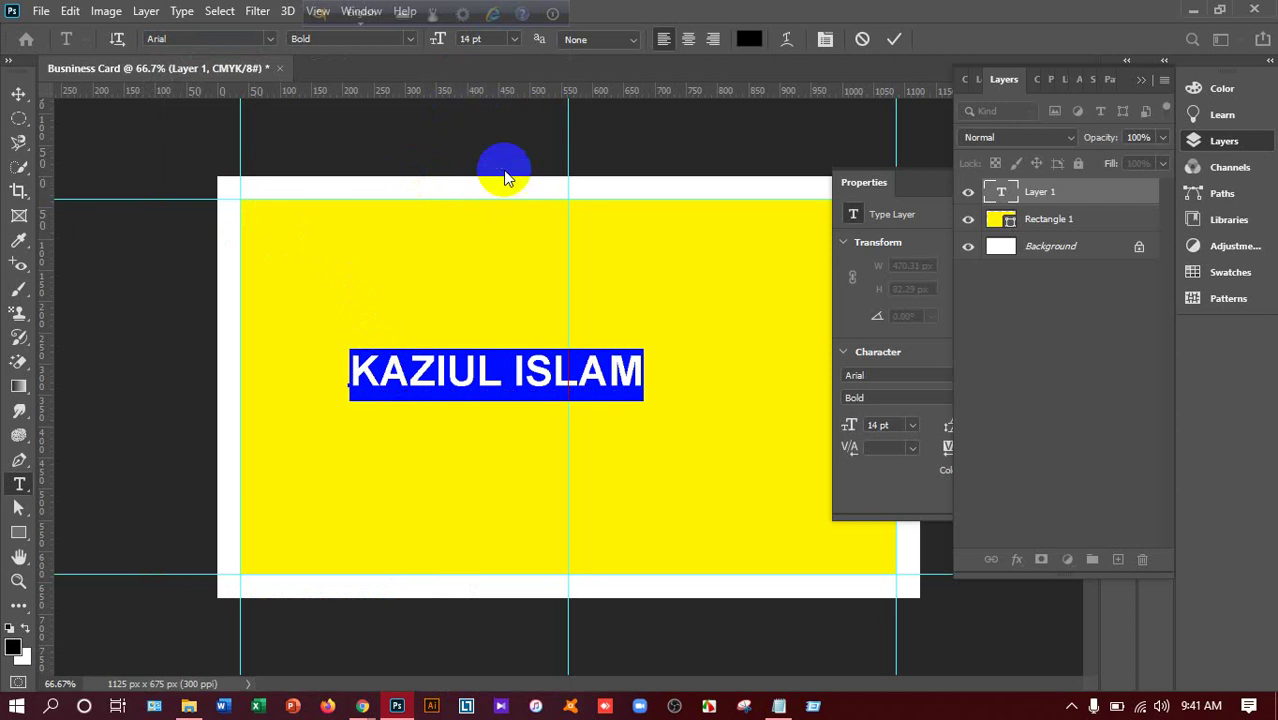
Move the name to the card's upper left and Alt-drag a copy onto the line below.
click(20, 96)
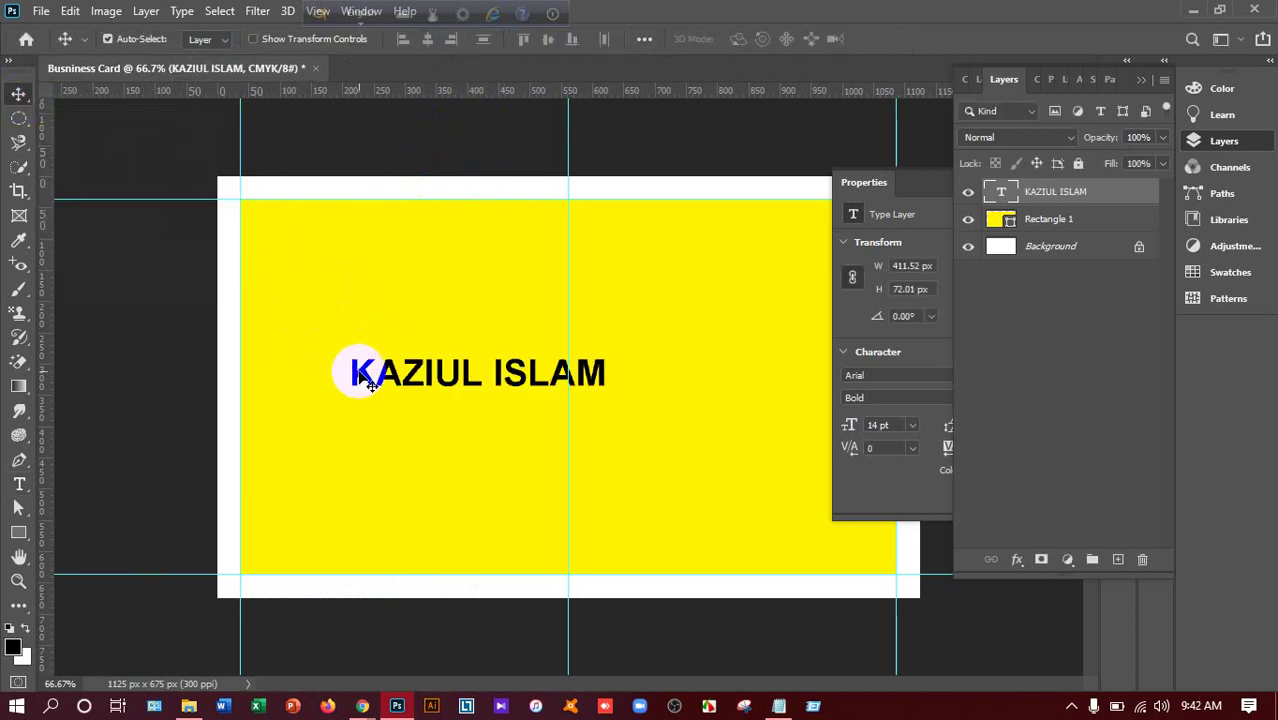
drag(368, 383, 276, 250)
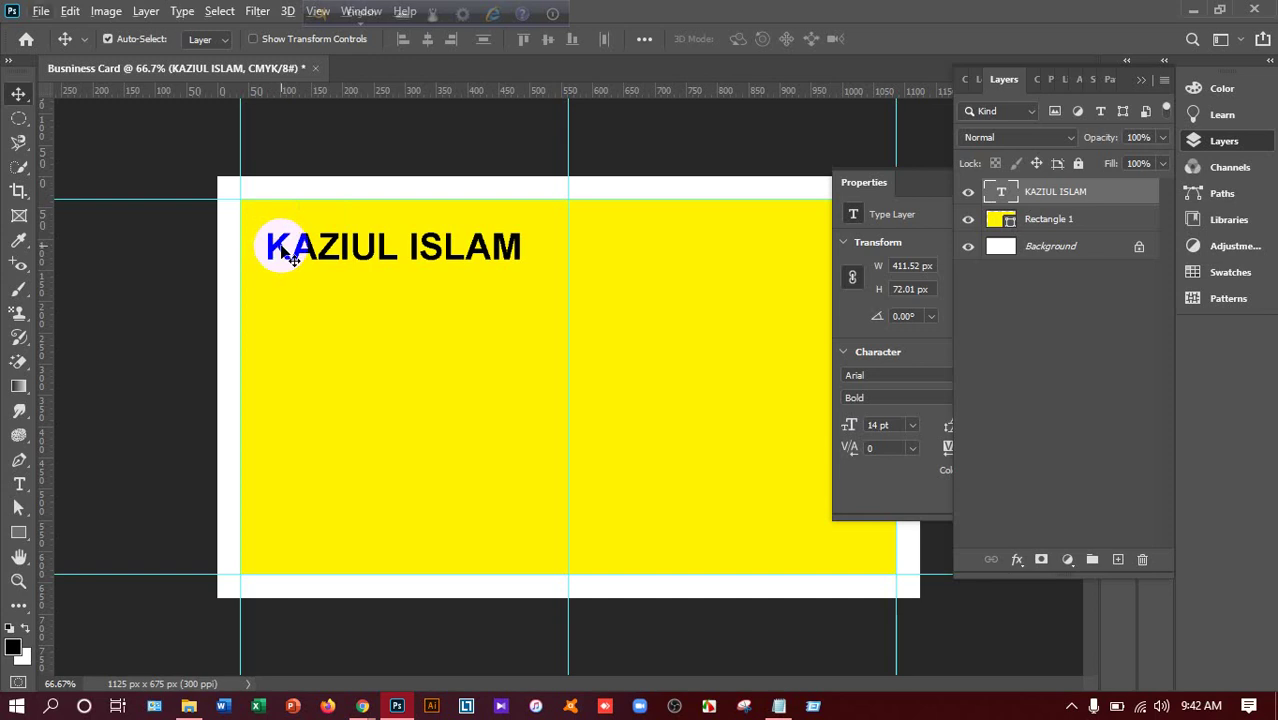
drag(284, 254, 281, 306)
key(t)
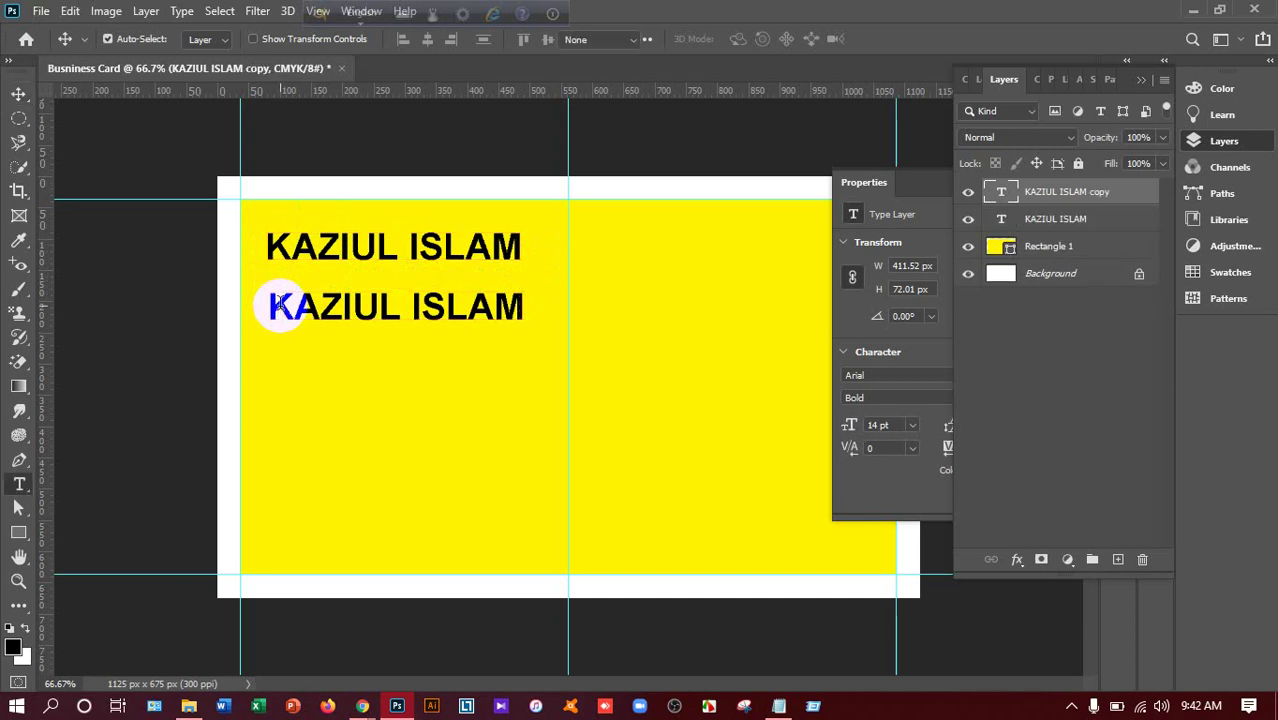
click(330, 307)
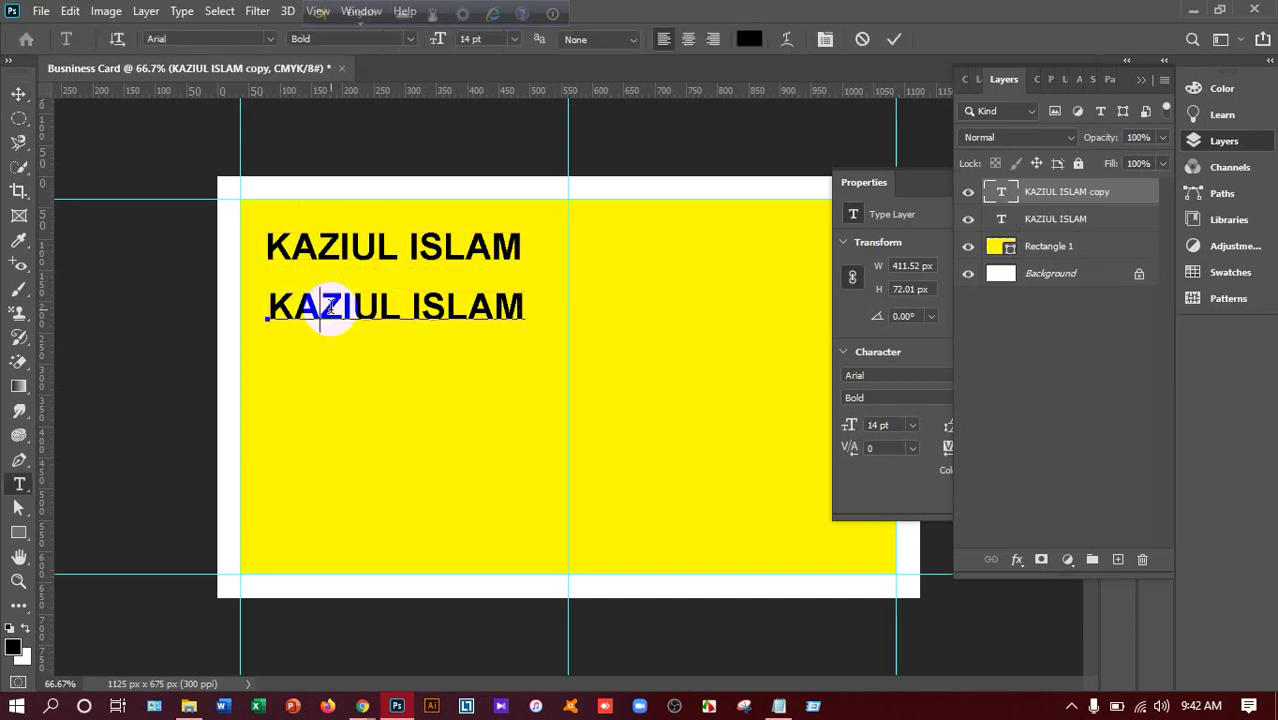
Replace the copied name text with 'GRAPHIC DESIGNER'.
triple_click(330, 307)
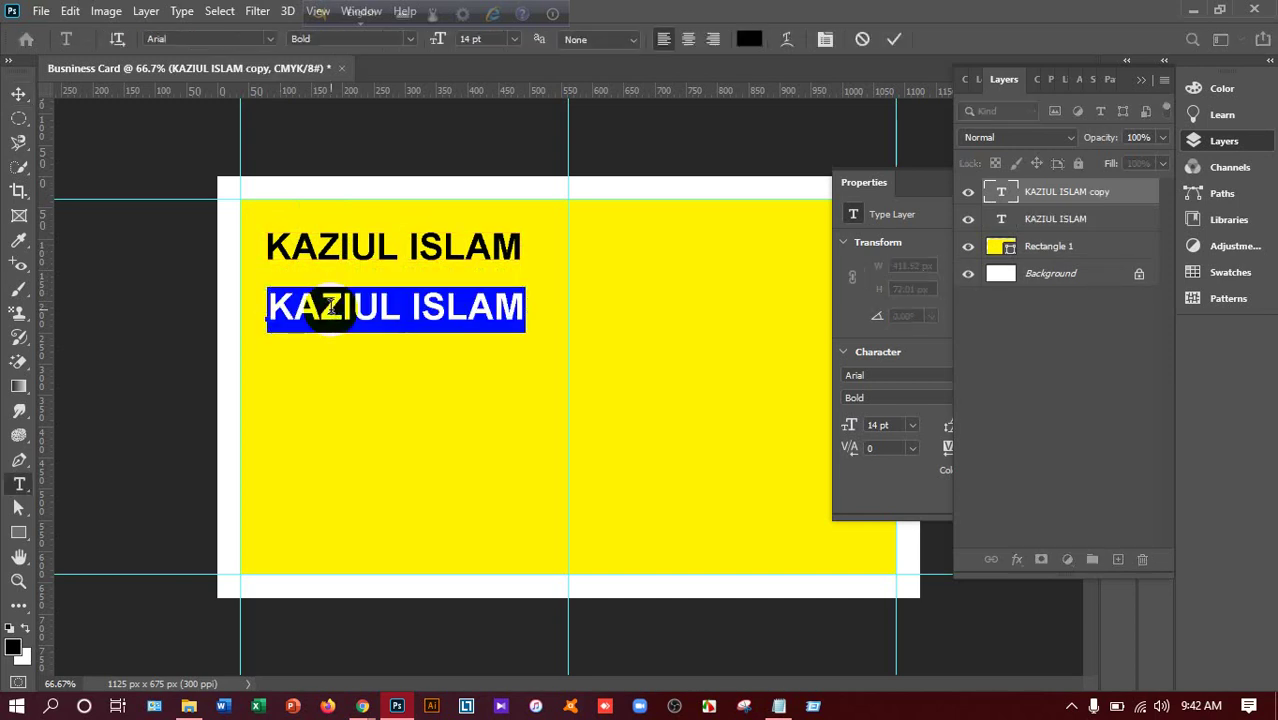
key(BackSpace)
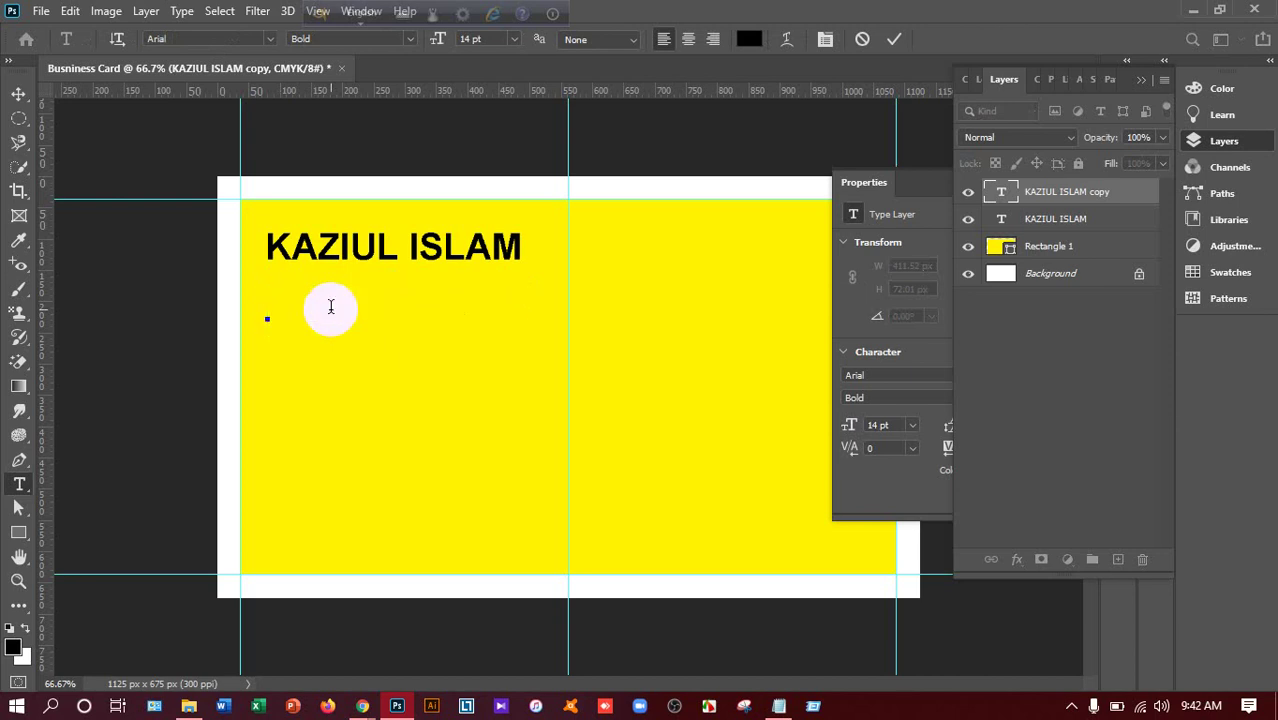
text(GRAP)
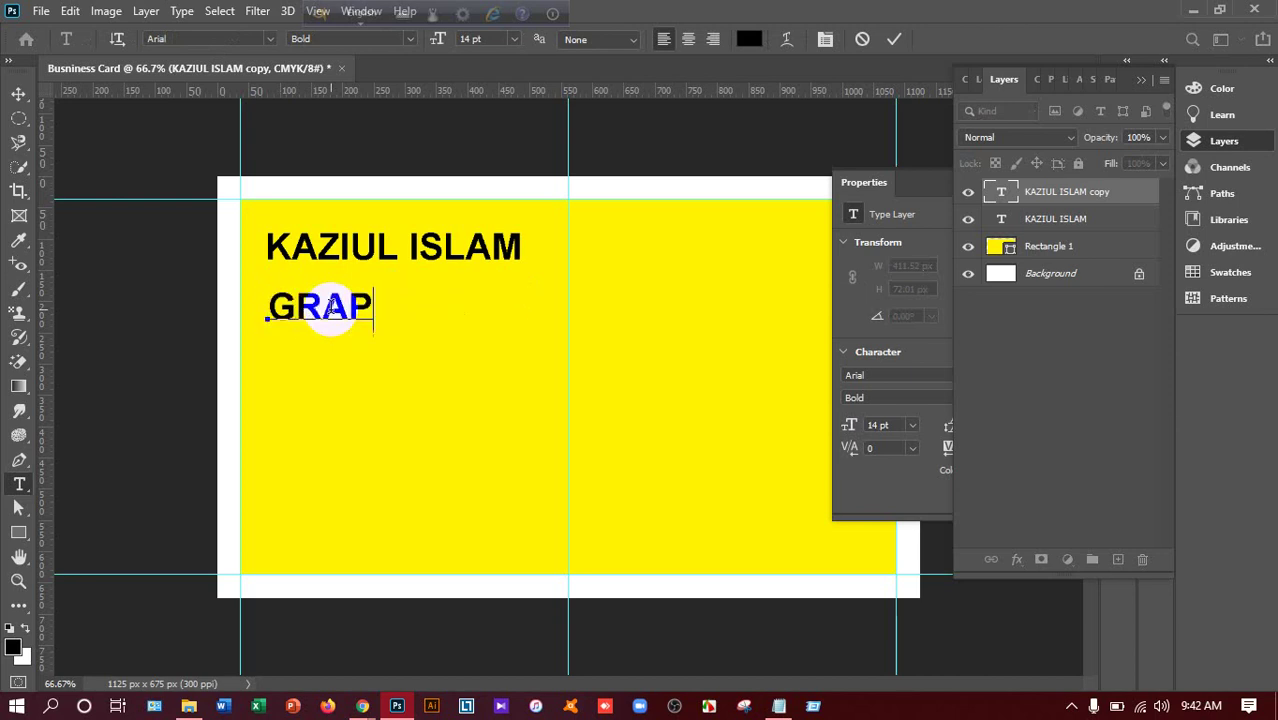
text(HIC DE)
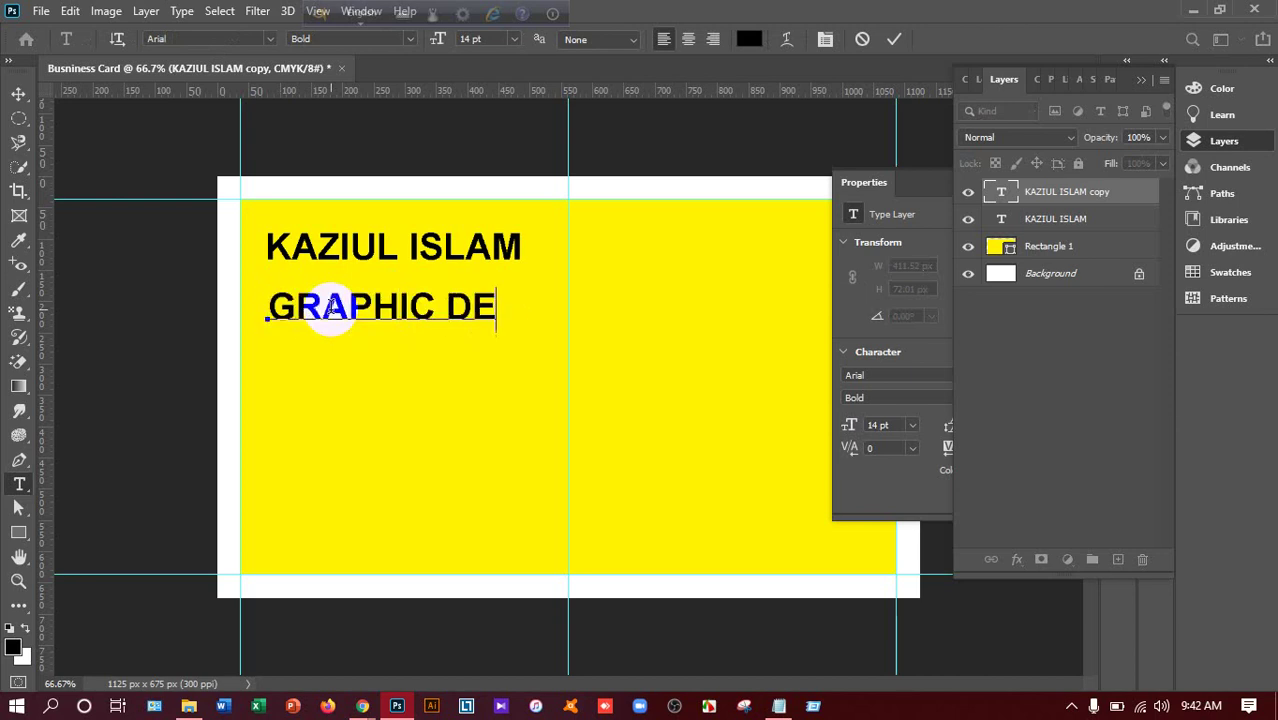
text(SIGNER)
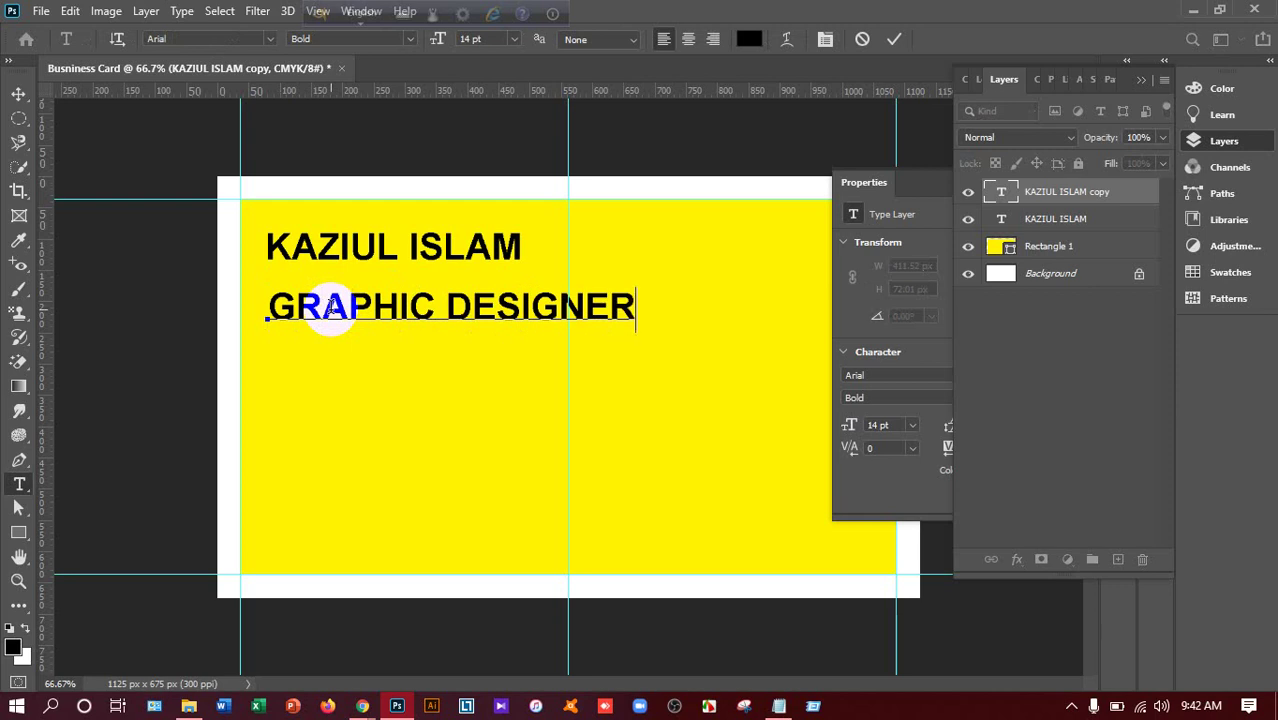
Shrink the GRAPHIC DESIGNER line to 8 pt and commit it.
triple_click(333, 312)
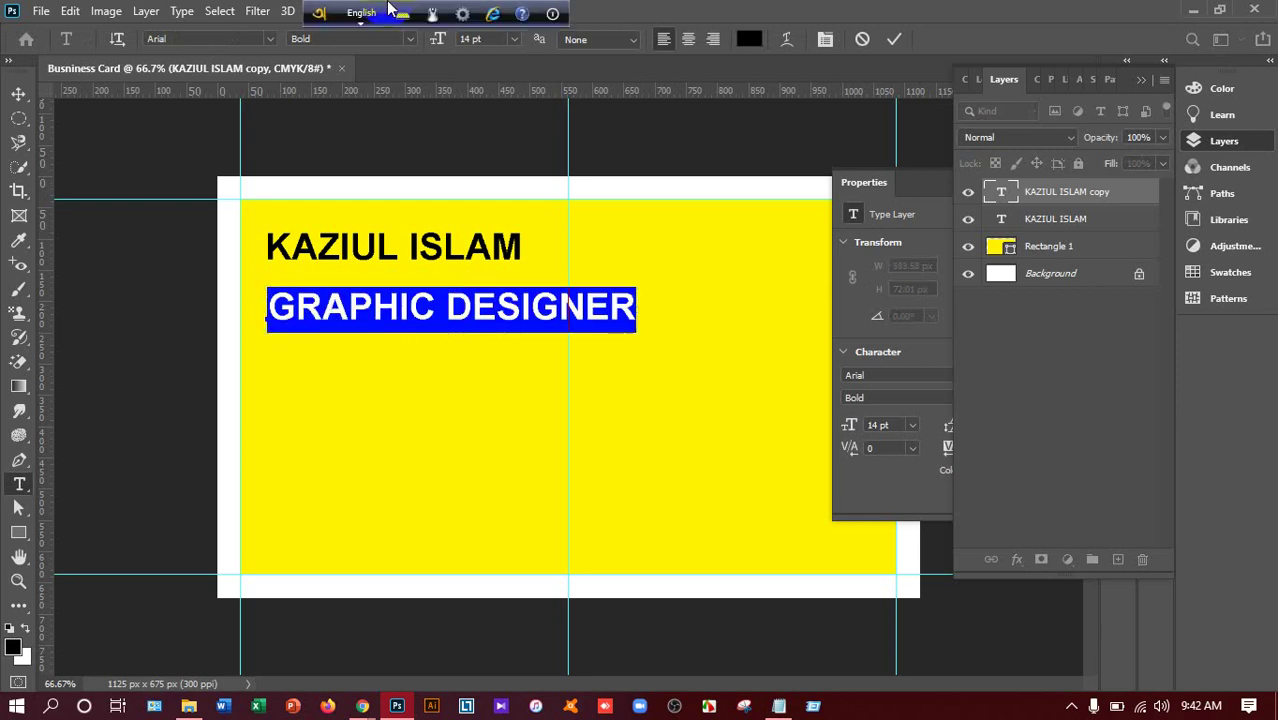
click(514, 40)
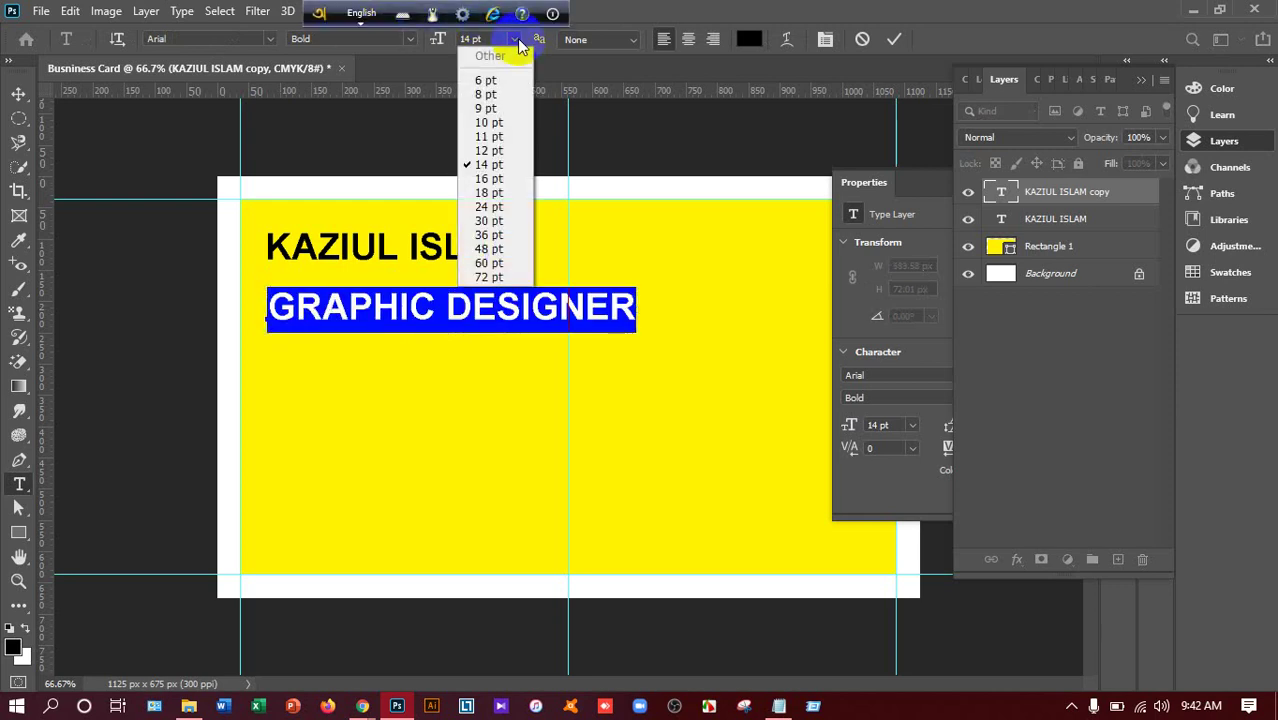
click(500, 122)
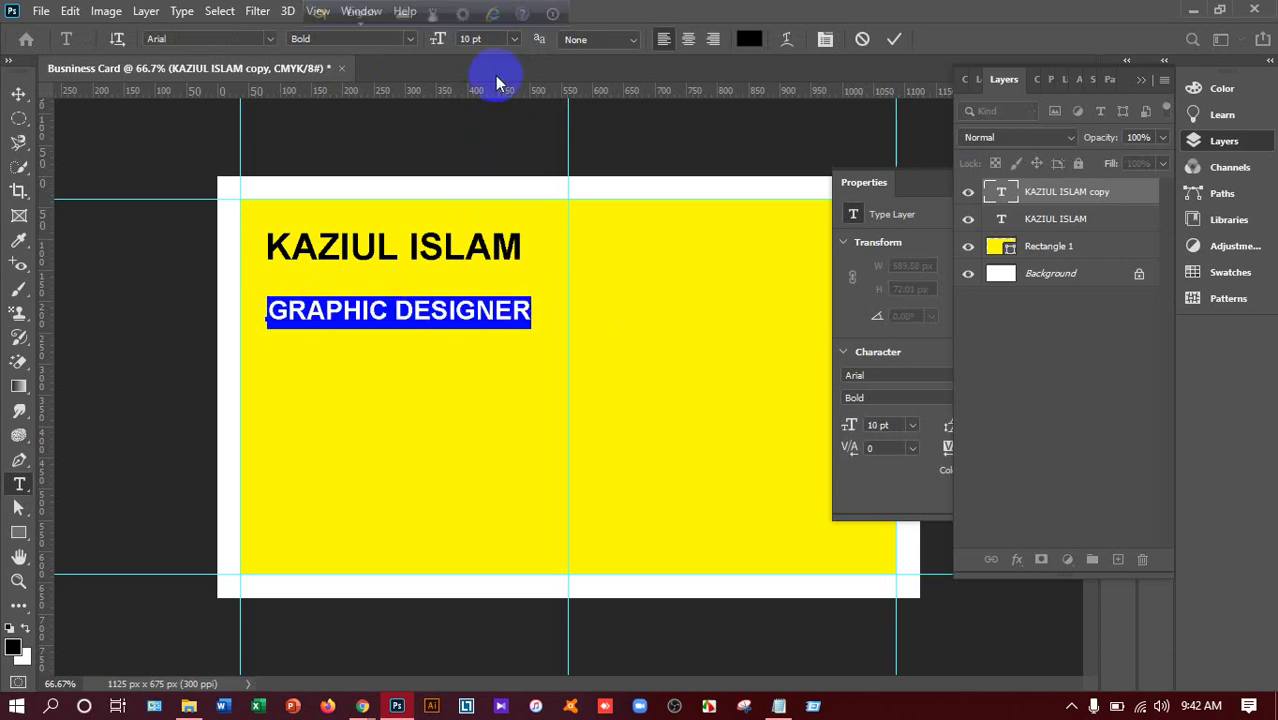
click(513, 41)
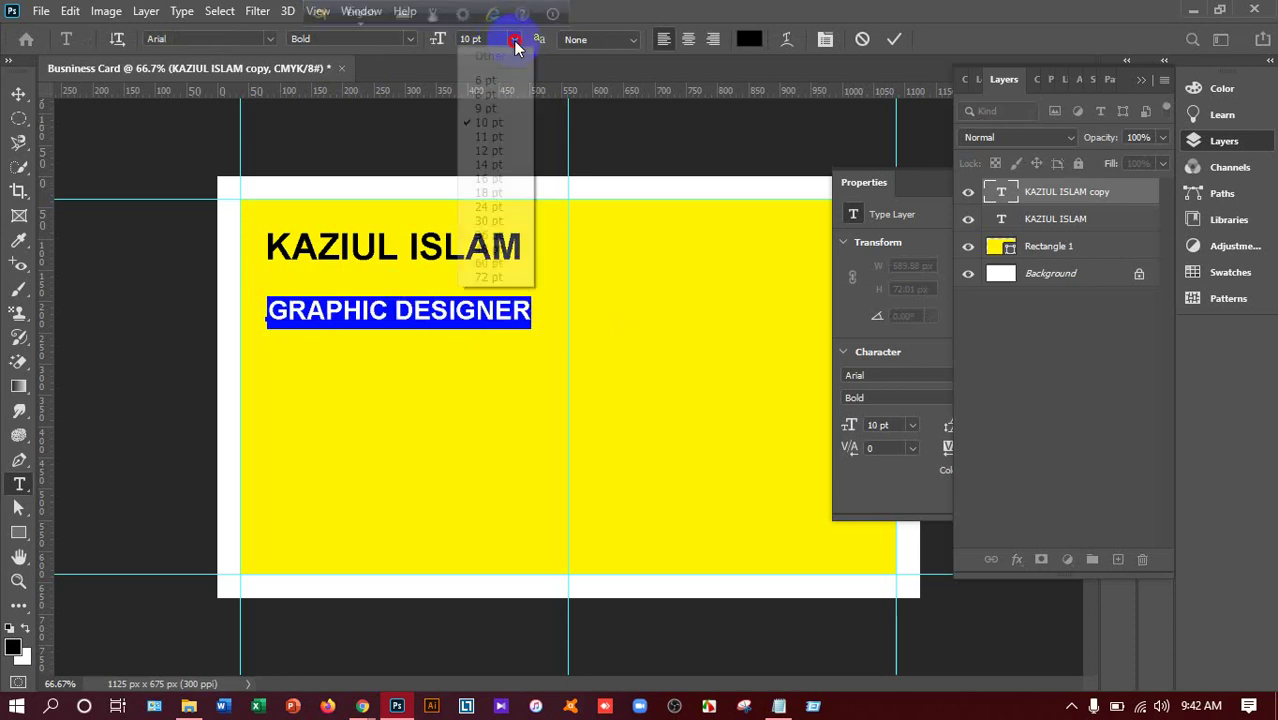
click(517, 95)
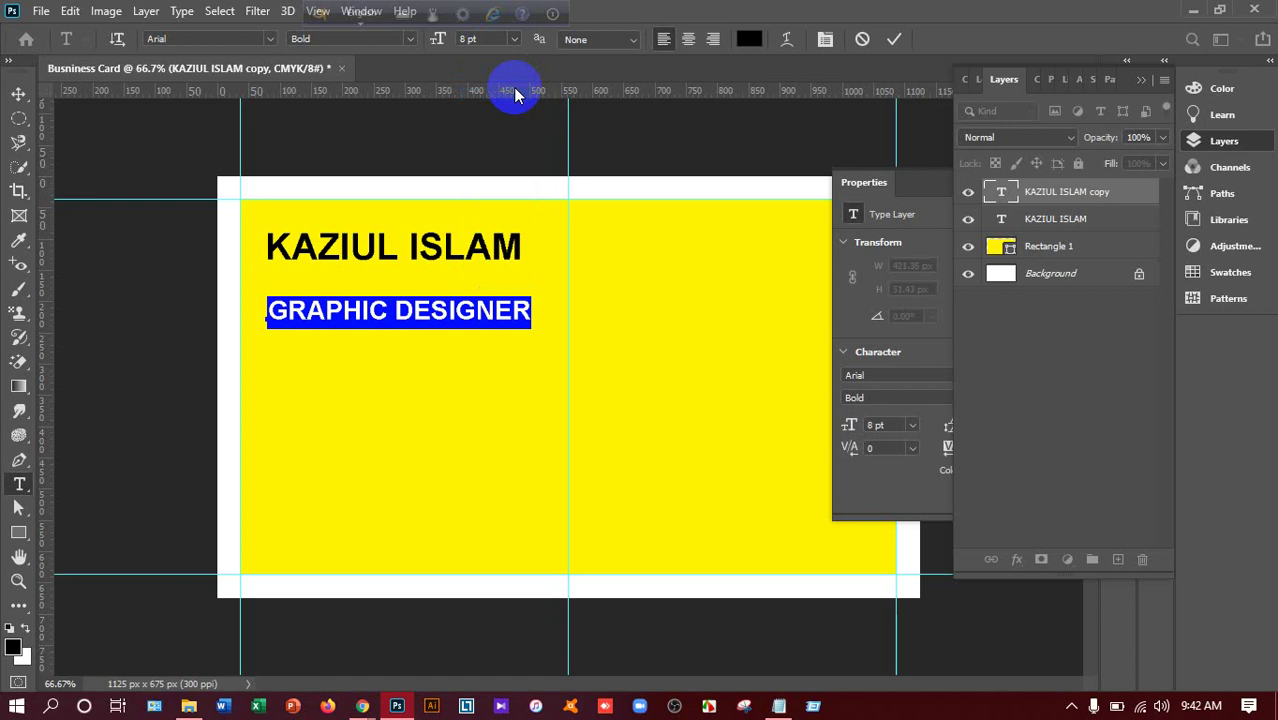
click(19, 97)
Tuck GRAPHIC DESIGNER under the name with right edges aligned, then select Rectangle 1.
click(290, 314)
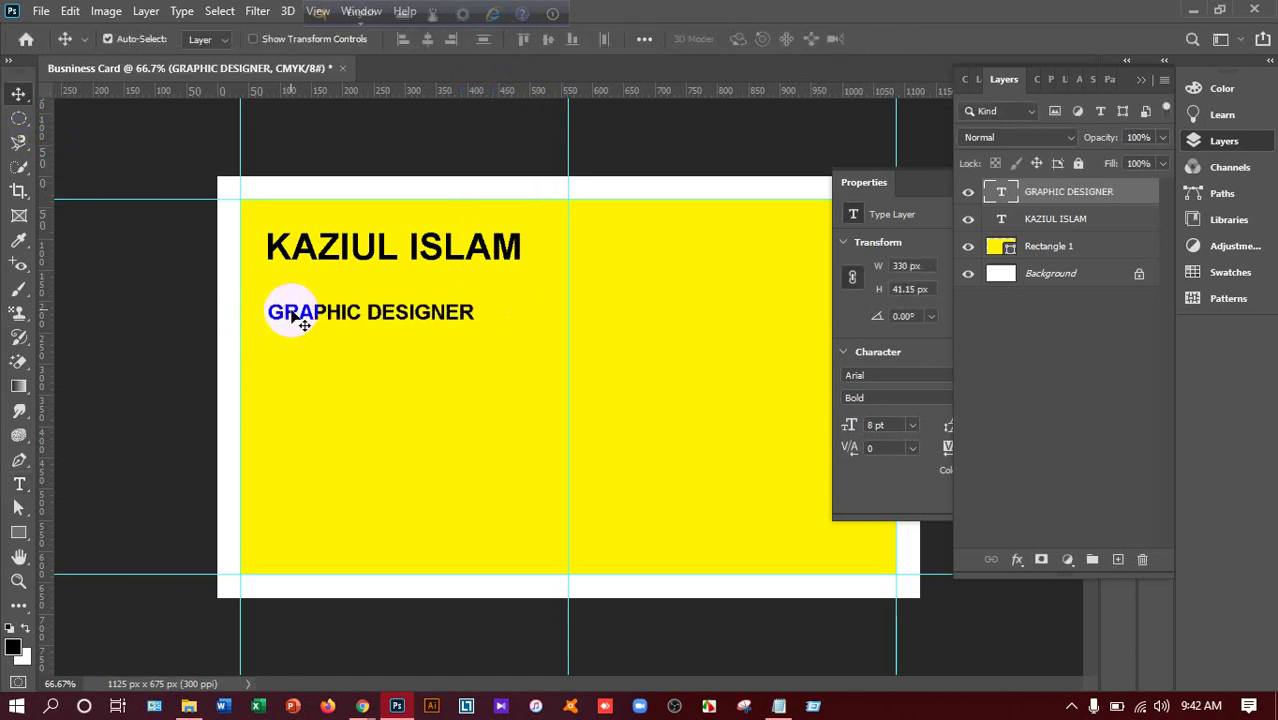
drag(296, 313, 350, 286)
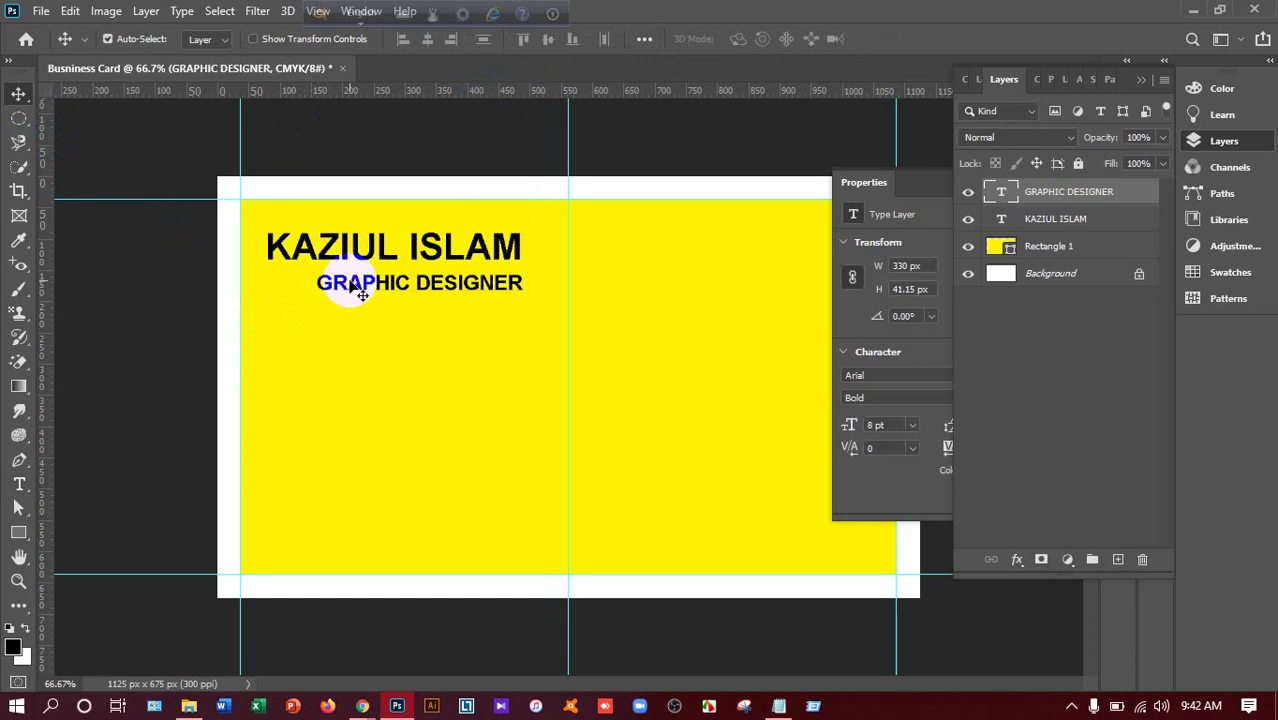
key(Up)
key(Up)
key(Up)
key(Up)
key(Up)
key(Up)
key(Up)
key(Up)
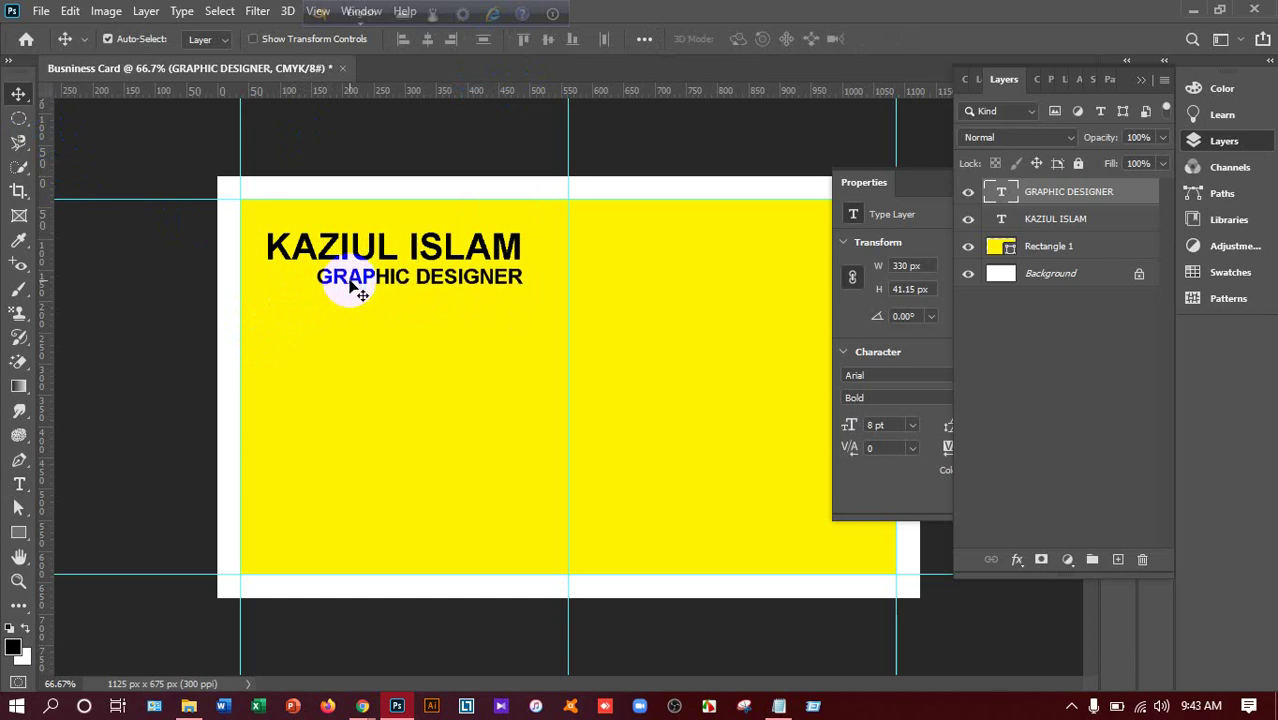
key(Left)
key(Left)
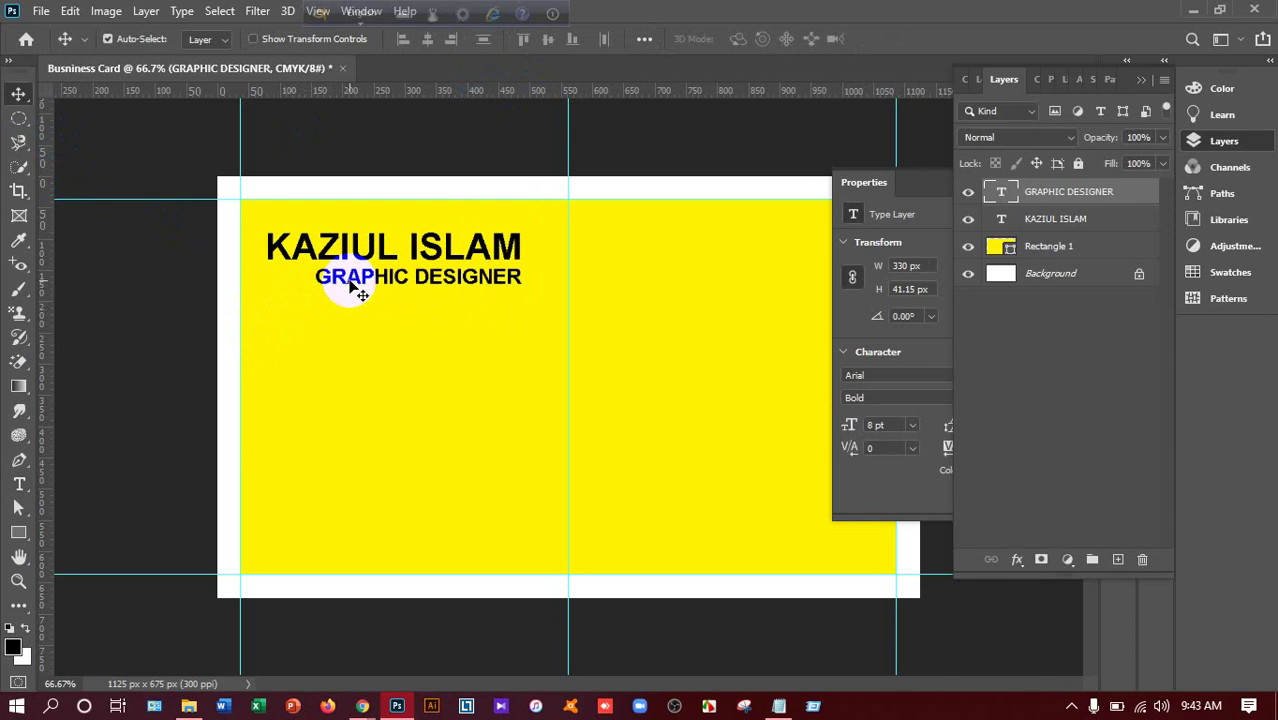
click(357, 299)
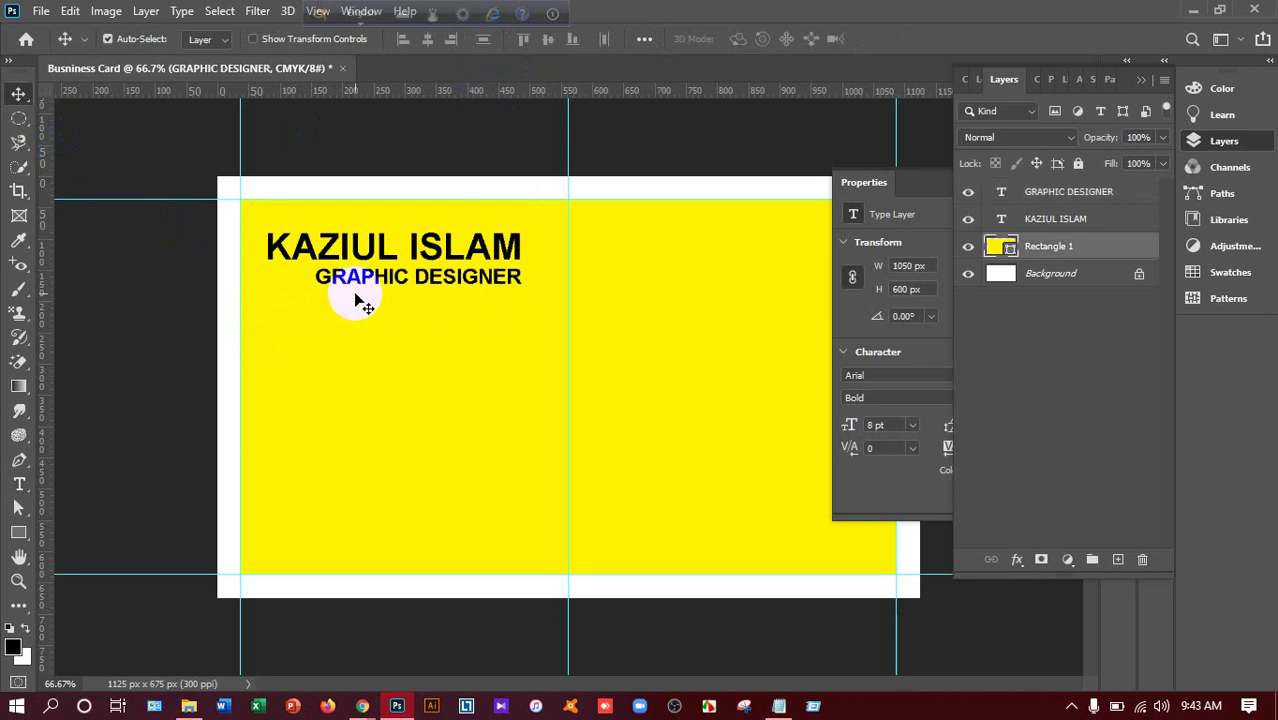
click(359, 284)
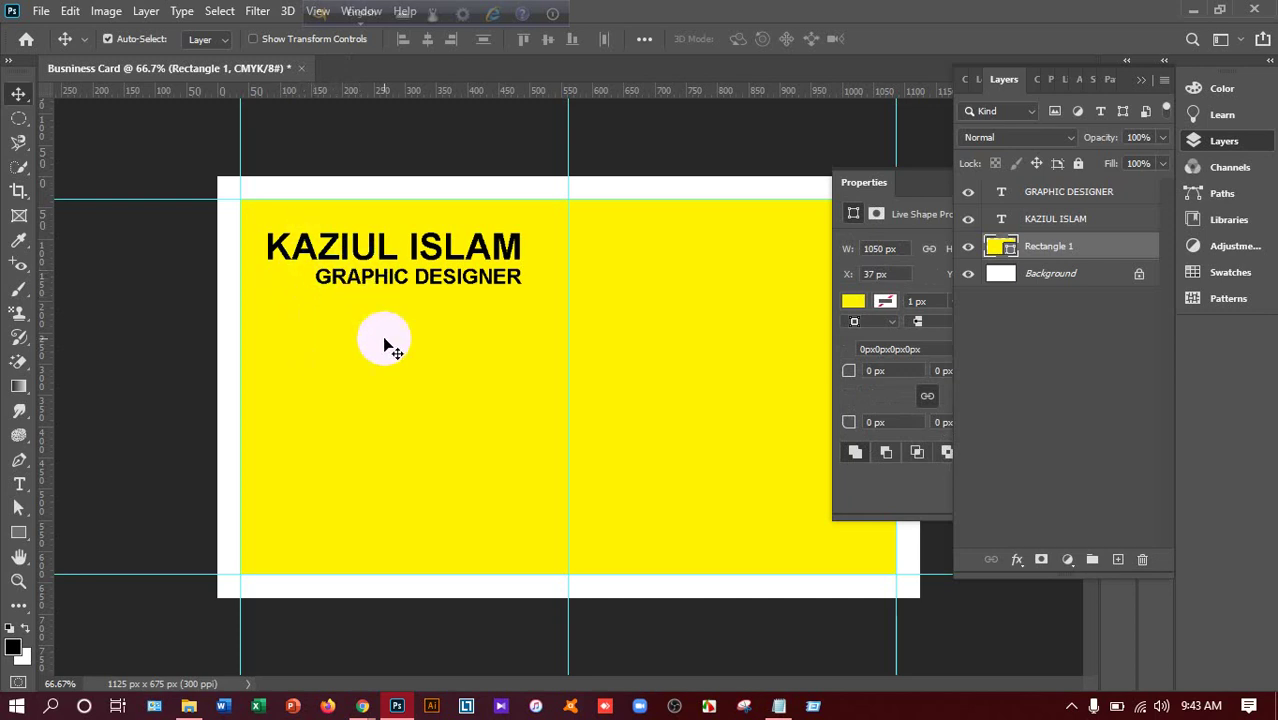
drag(390, 315, 420, 291)
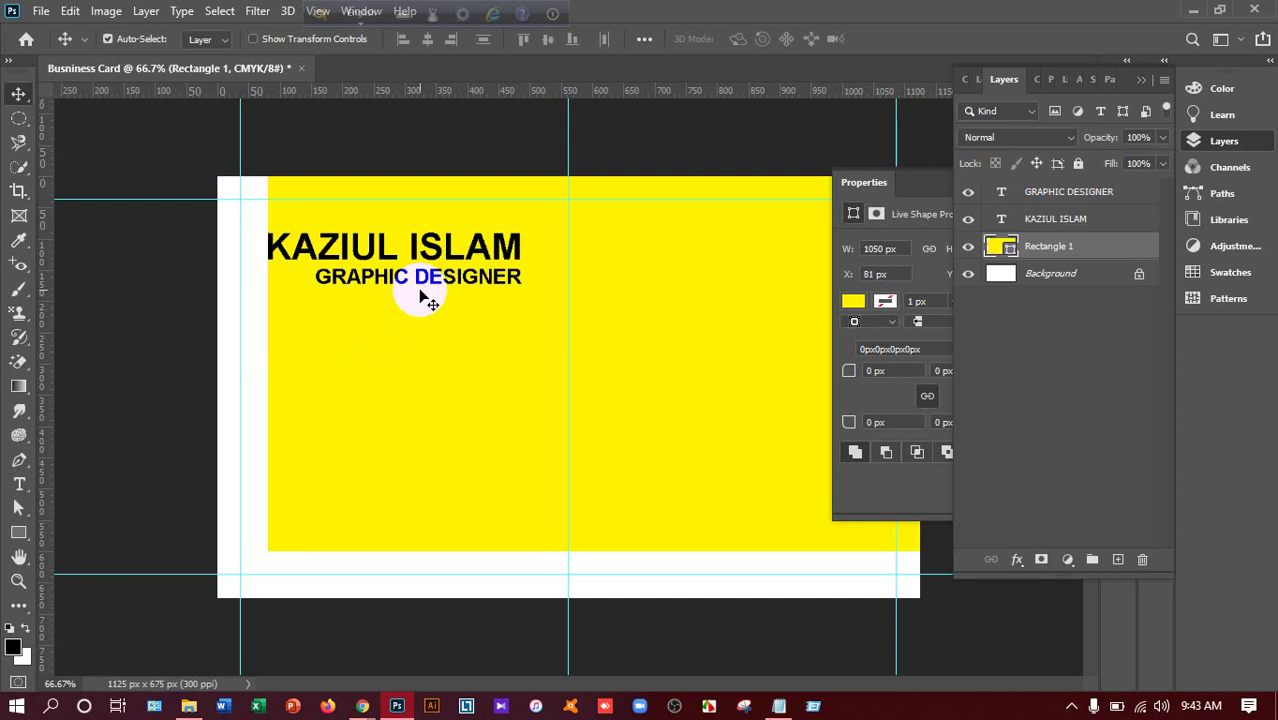
key(ctrl+z)
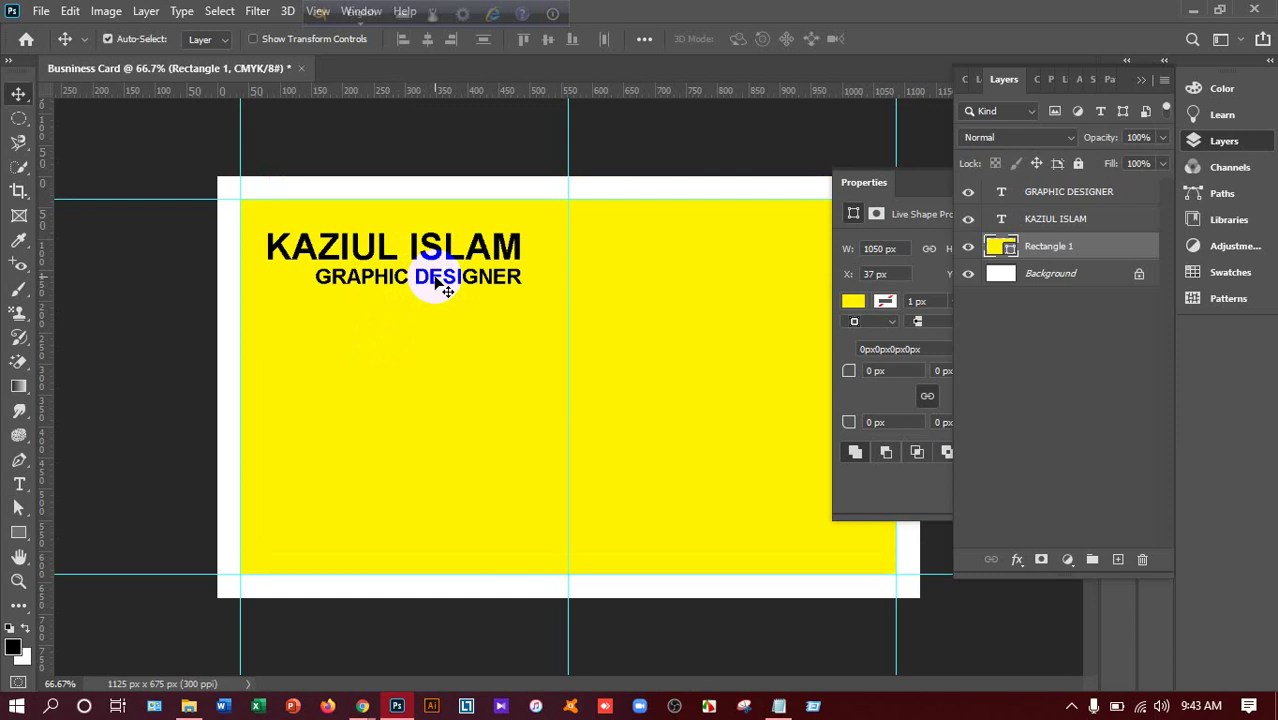
drag(446, 290, 746, 448)
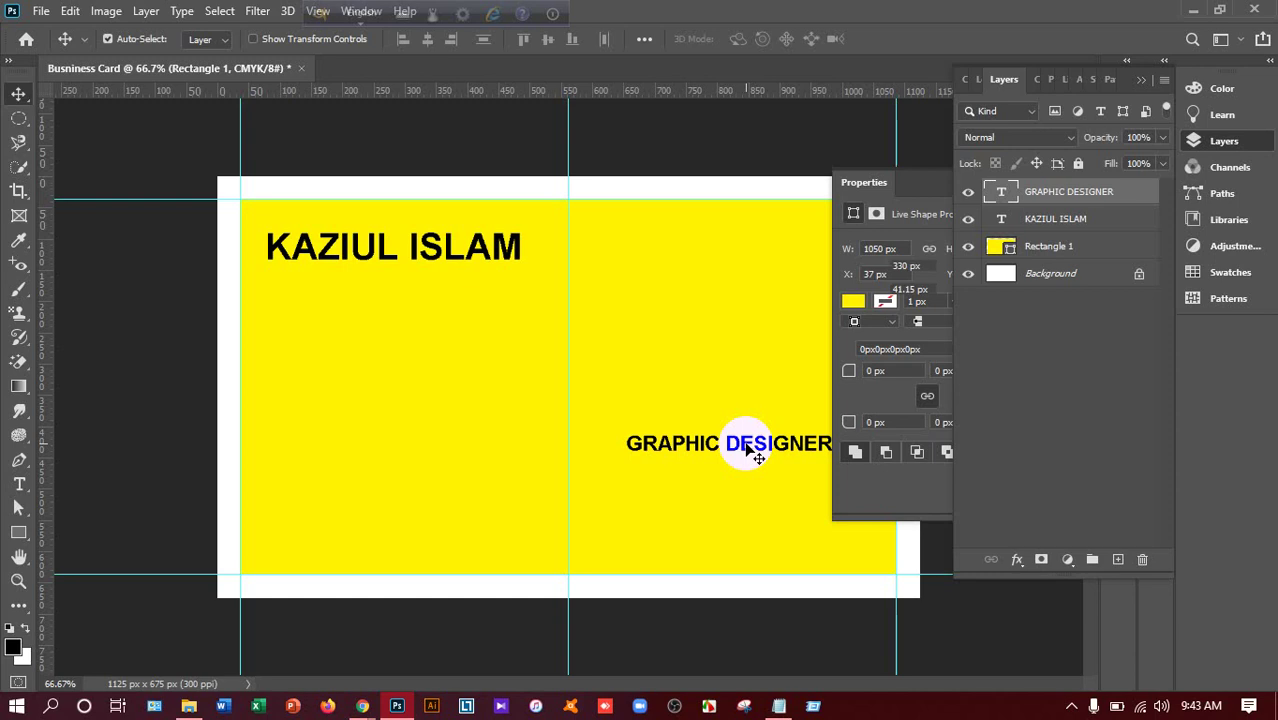
key(ctrl+z)
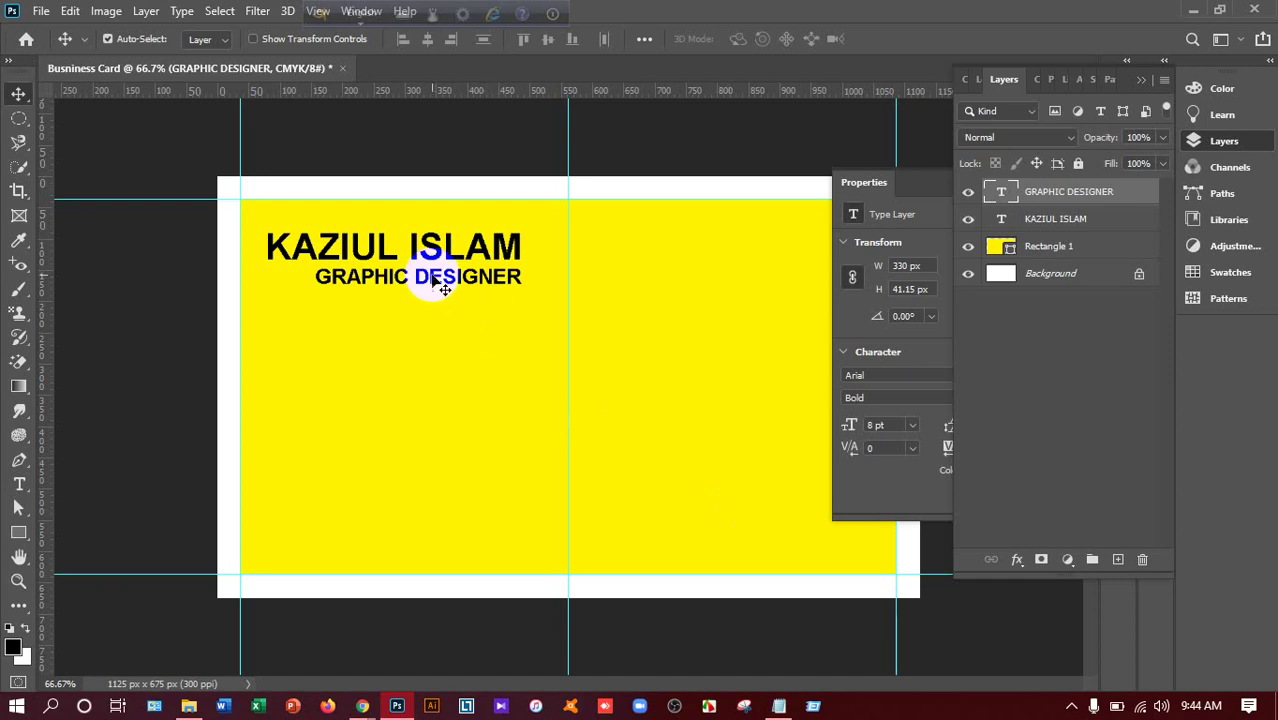
Alt-drag a copy of GRAPHIC DESIGNER into the card's lower-right area.
drag(440, 285, 731, 444)
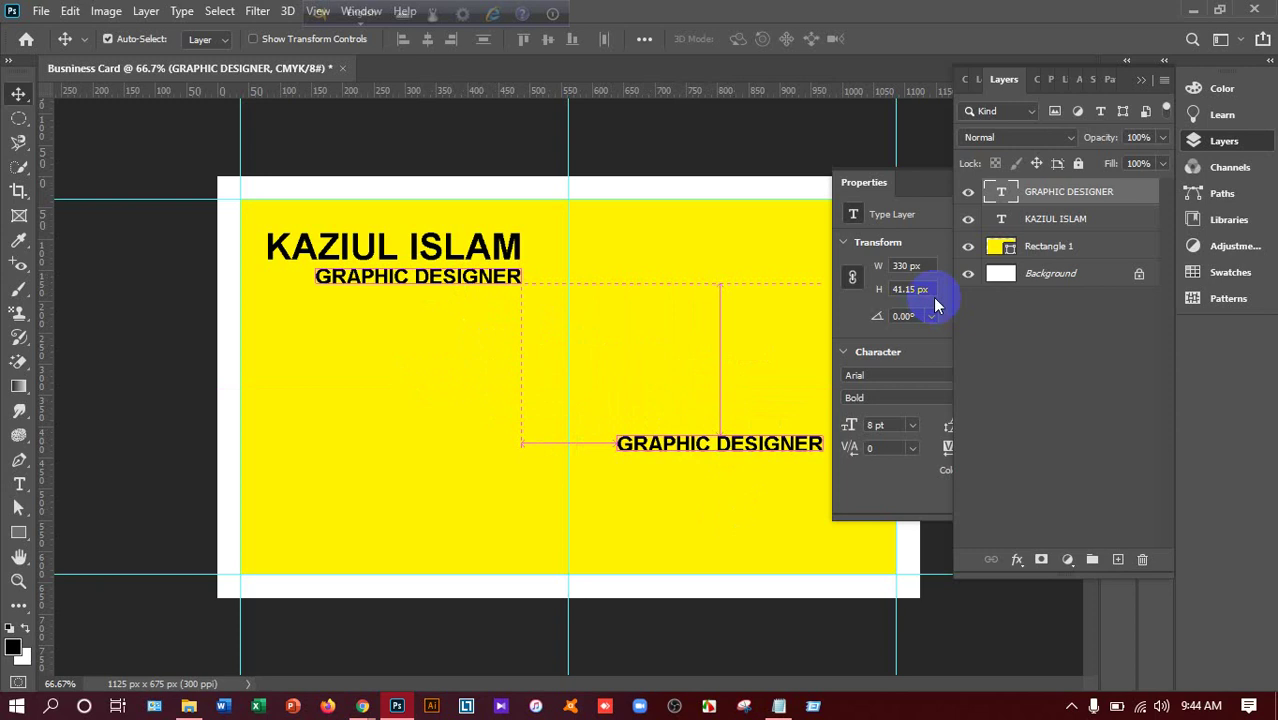
click(1141, 79)
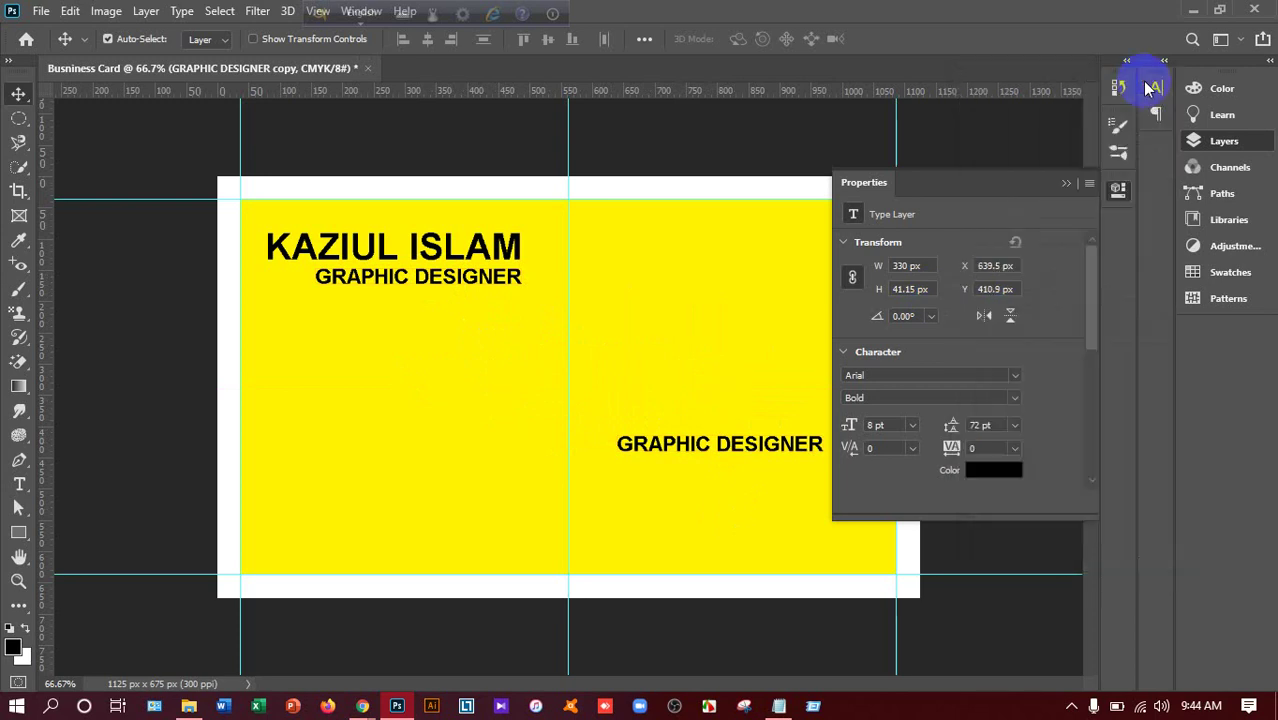
click(1066, 185)
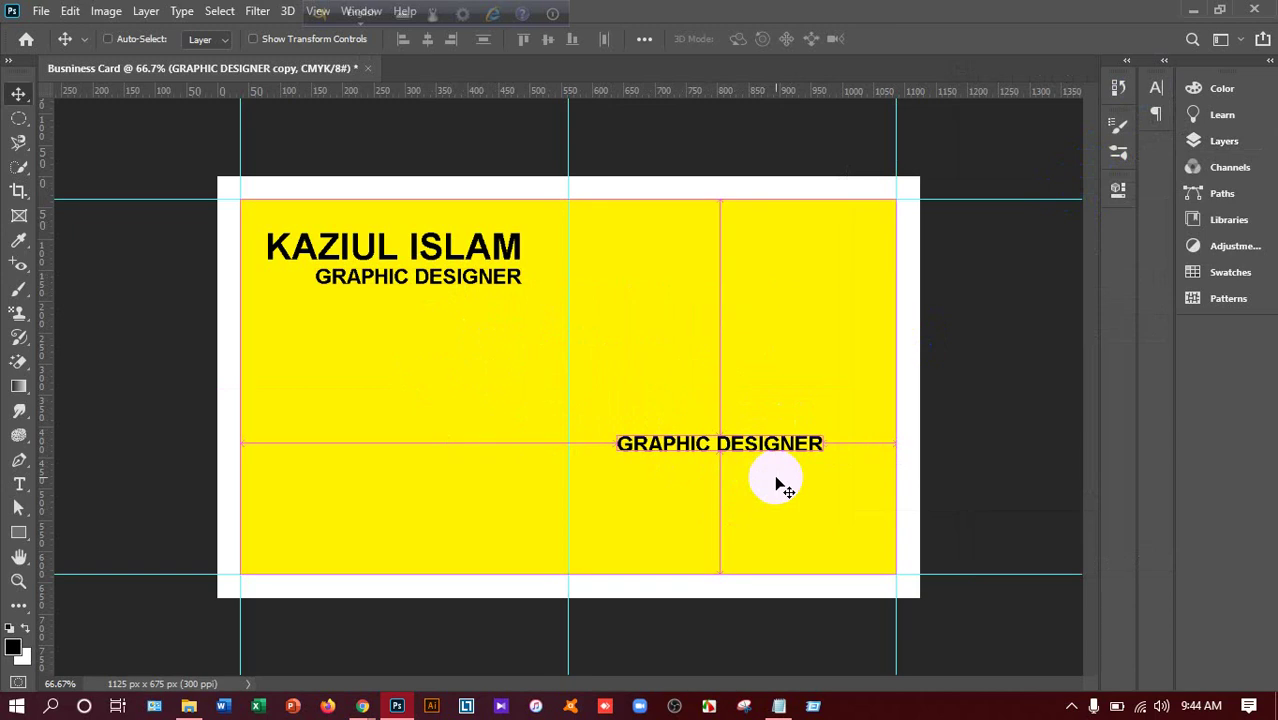
key(ctrl+z)
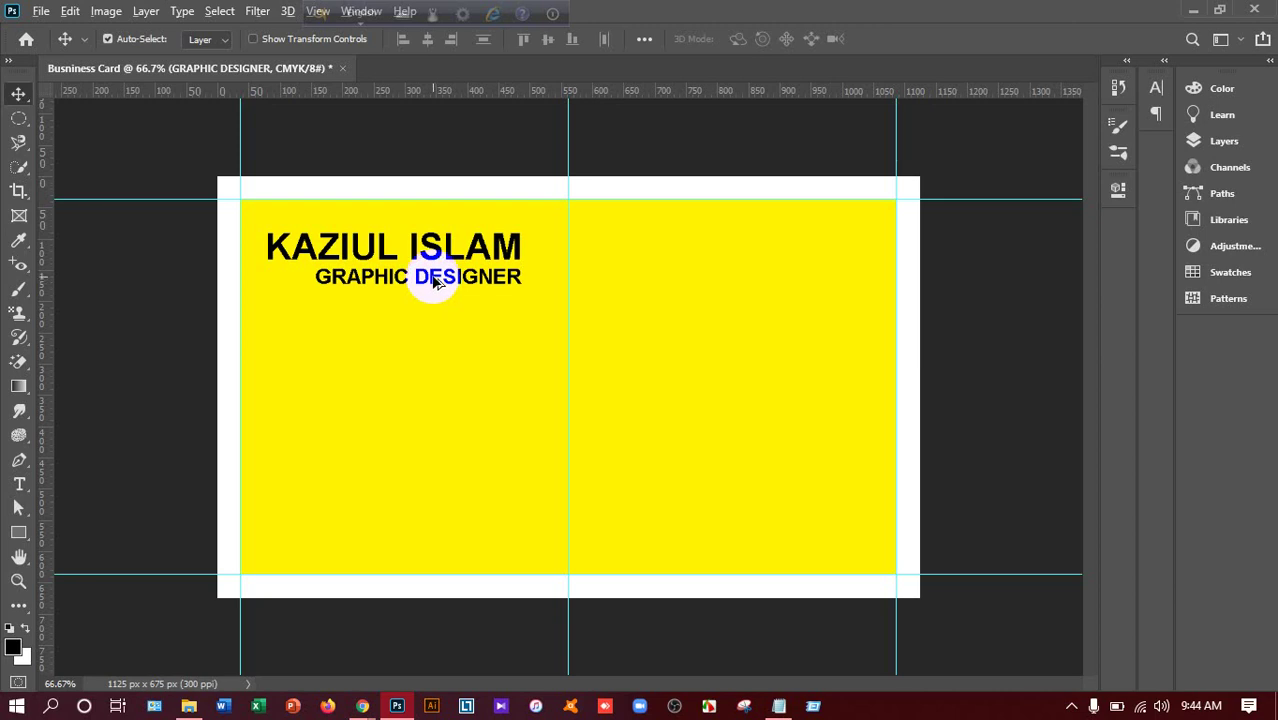
mouse_move(437, 288)
mouse_down()
mouse_move(563, 372)
mouse_move(780, 455)
mouse_up()
key(t)
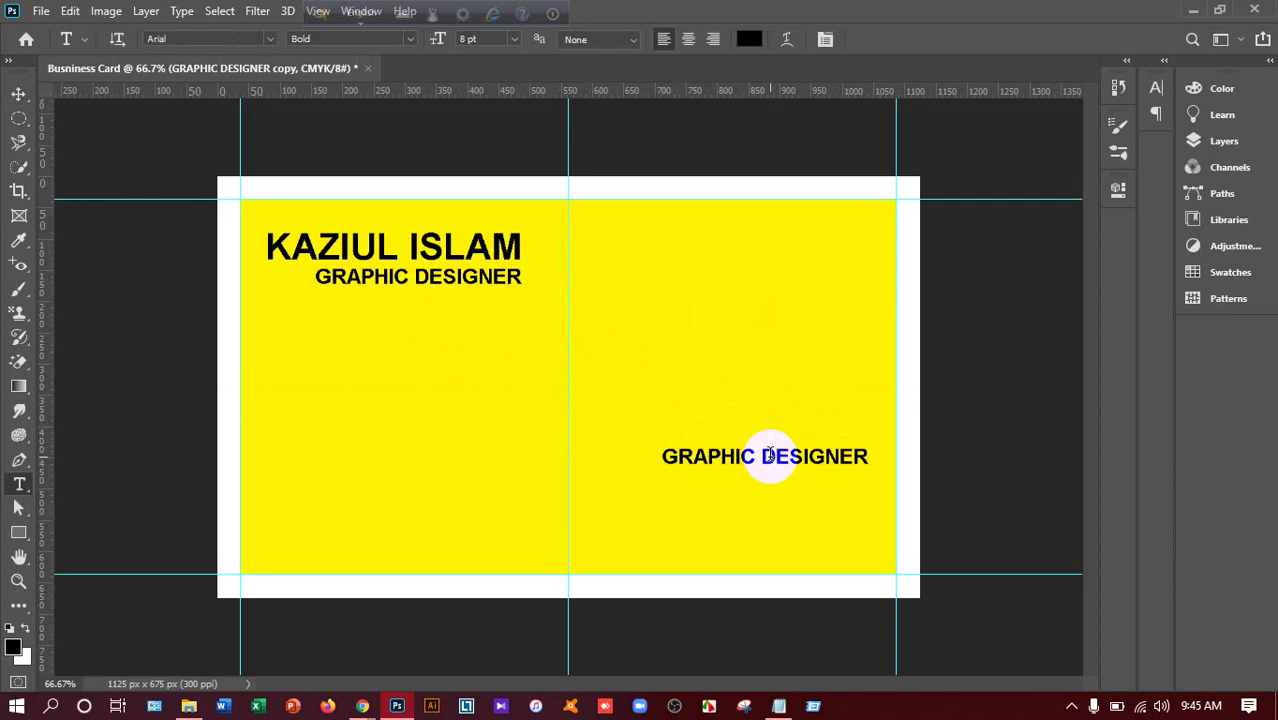
Change the lower-right copy's text to 'Find Me' and commit it.
click(770, 455)
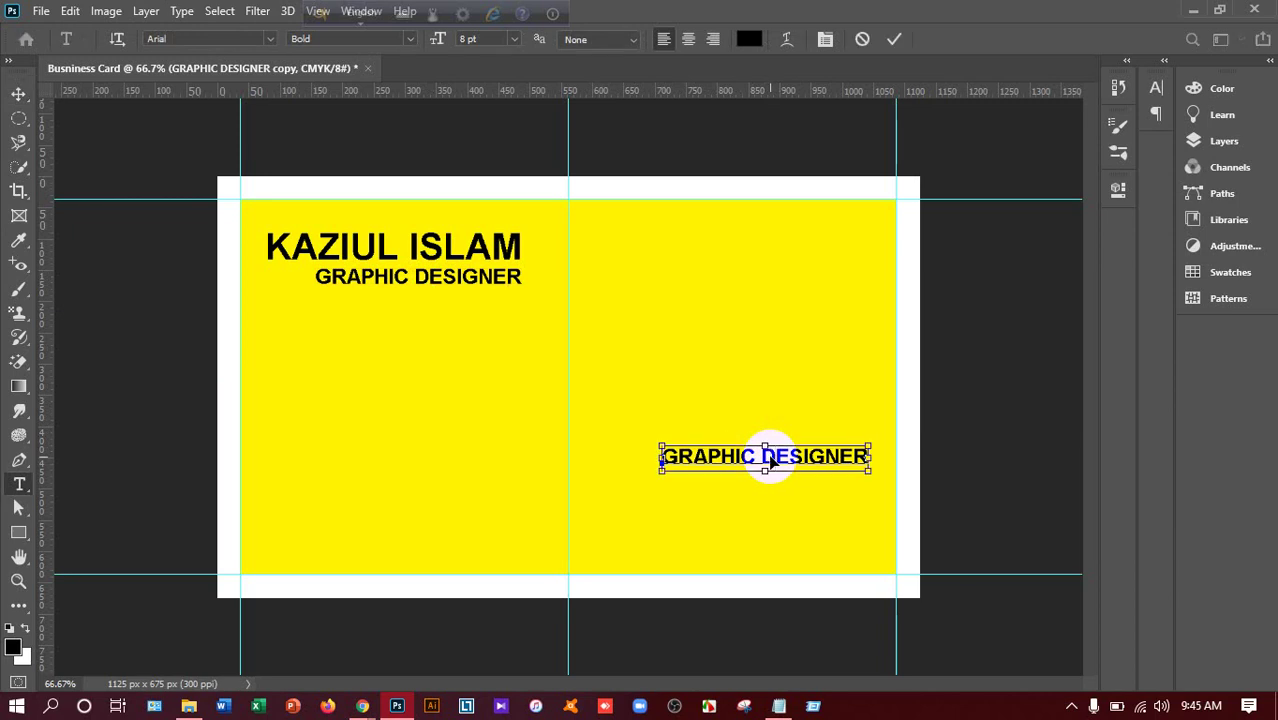
triple_click(770, 457)
click(770, 455)
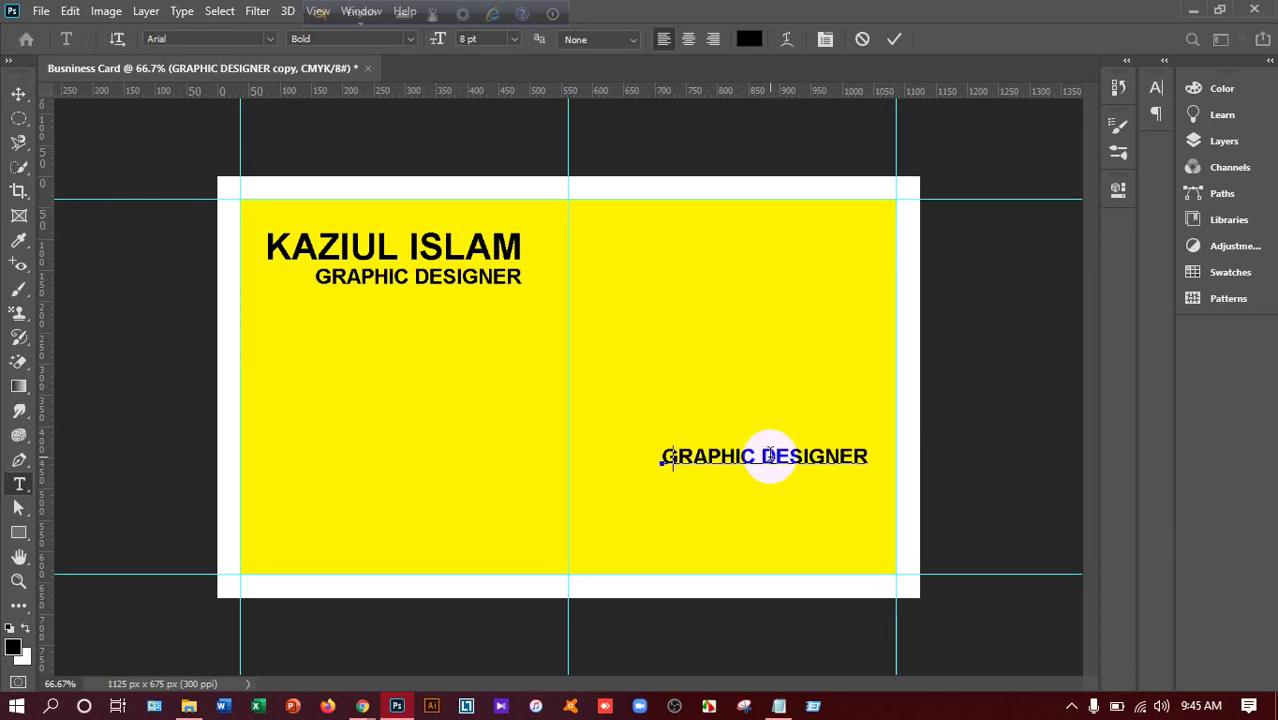
text(c)
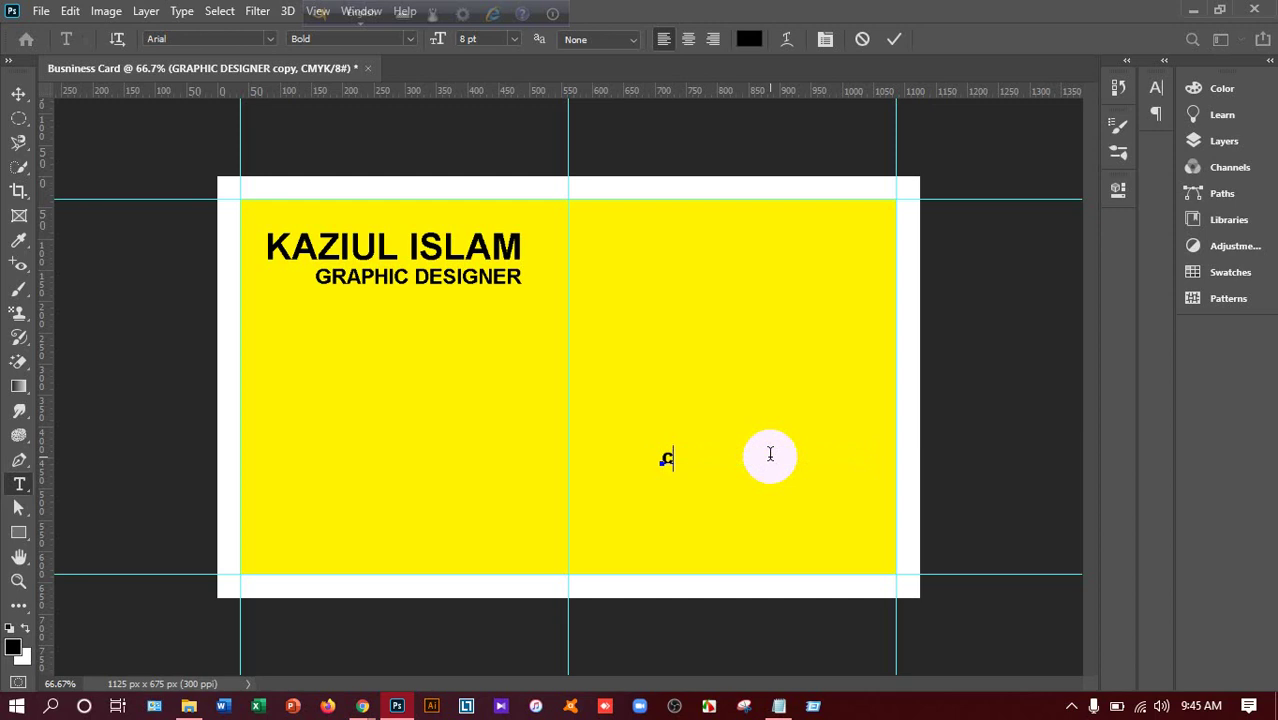
key(BackSpace)
text(Find)
text( Me)
click(19, 98)
click(18, 96)
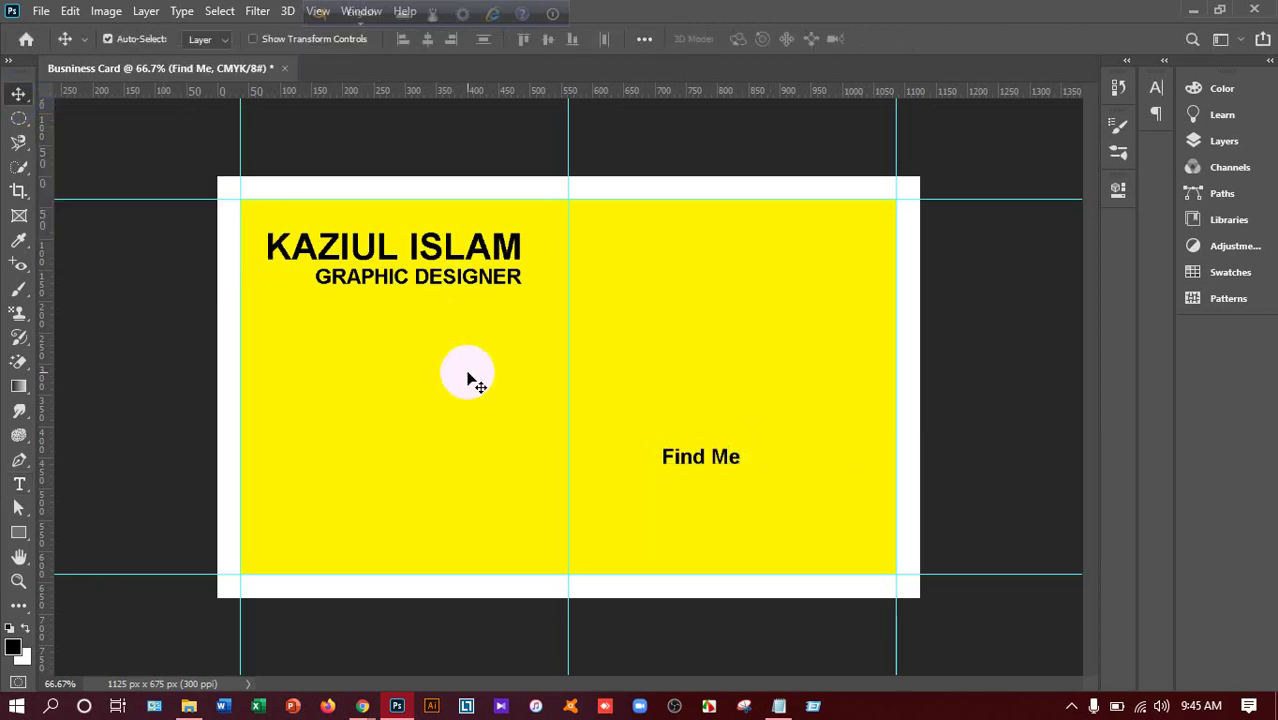
Reposition Find Me and Alt-drag a duplicate just below it.
drag(672, 457, 604, 452)
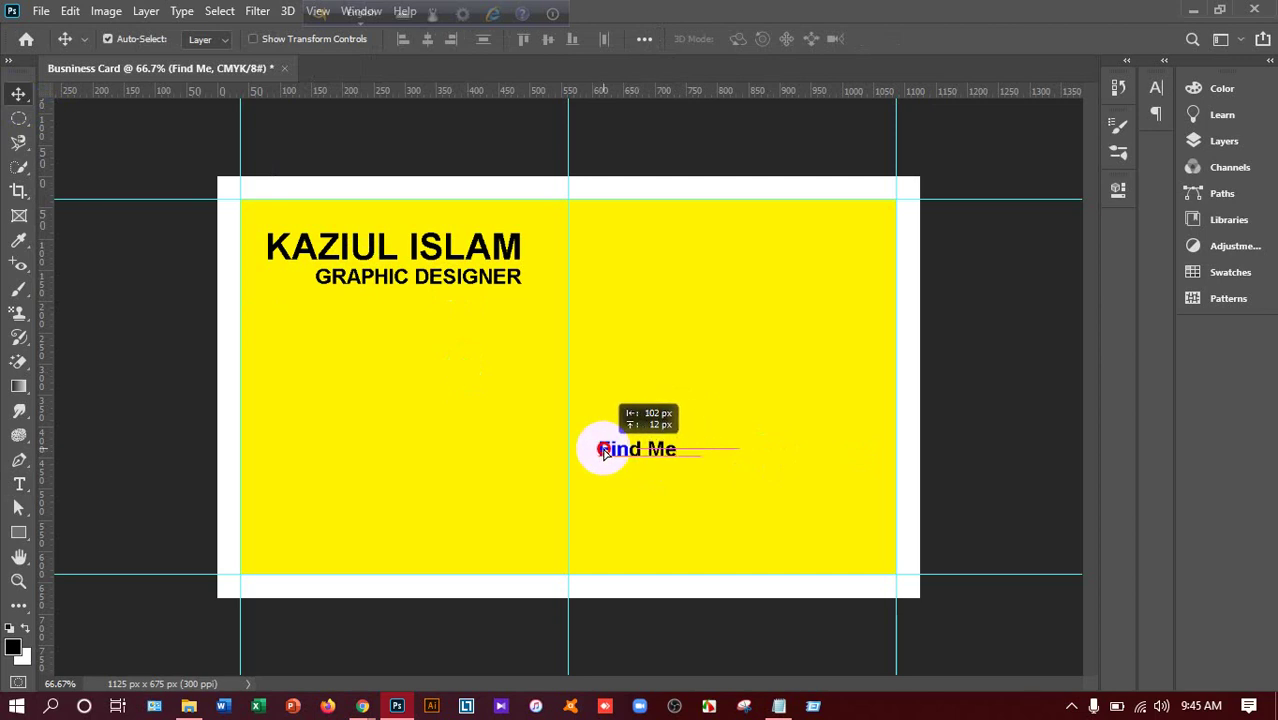
drag(604, 452, 638, 452)
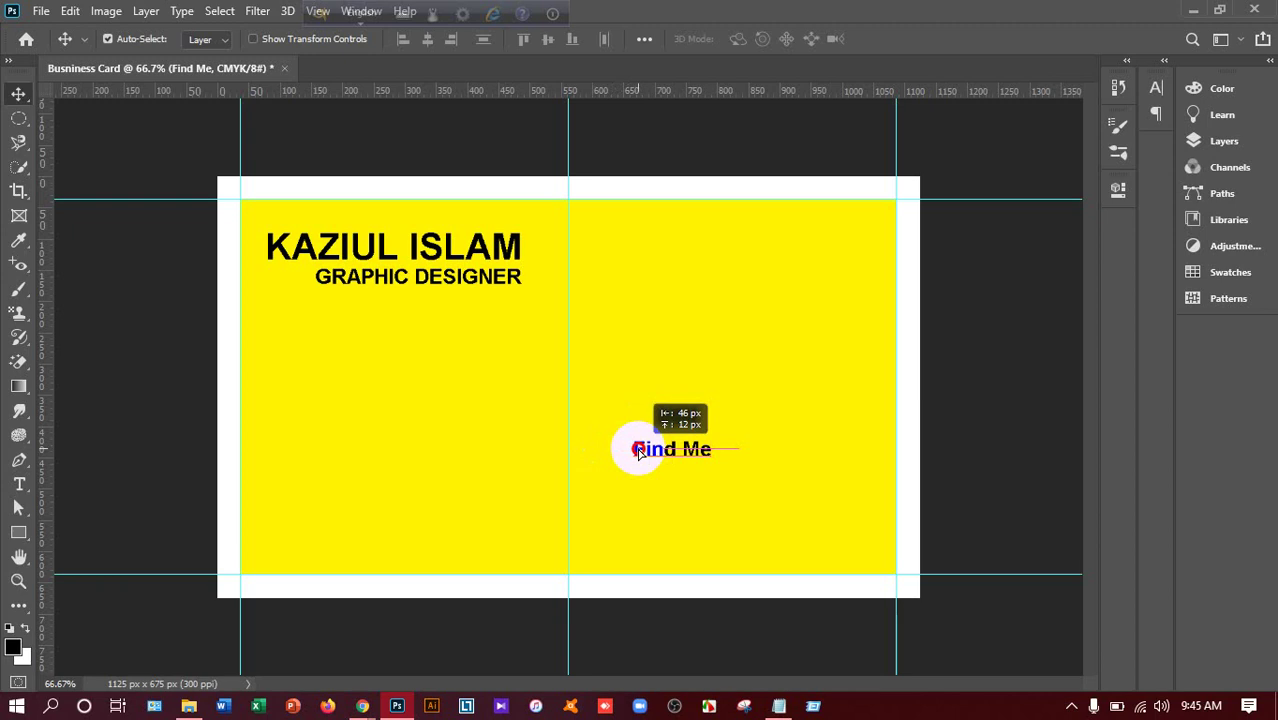
drag(638, 451, 637, 452)
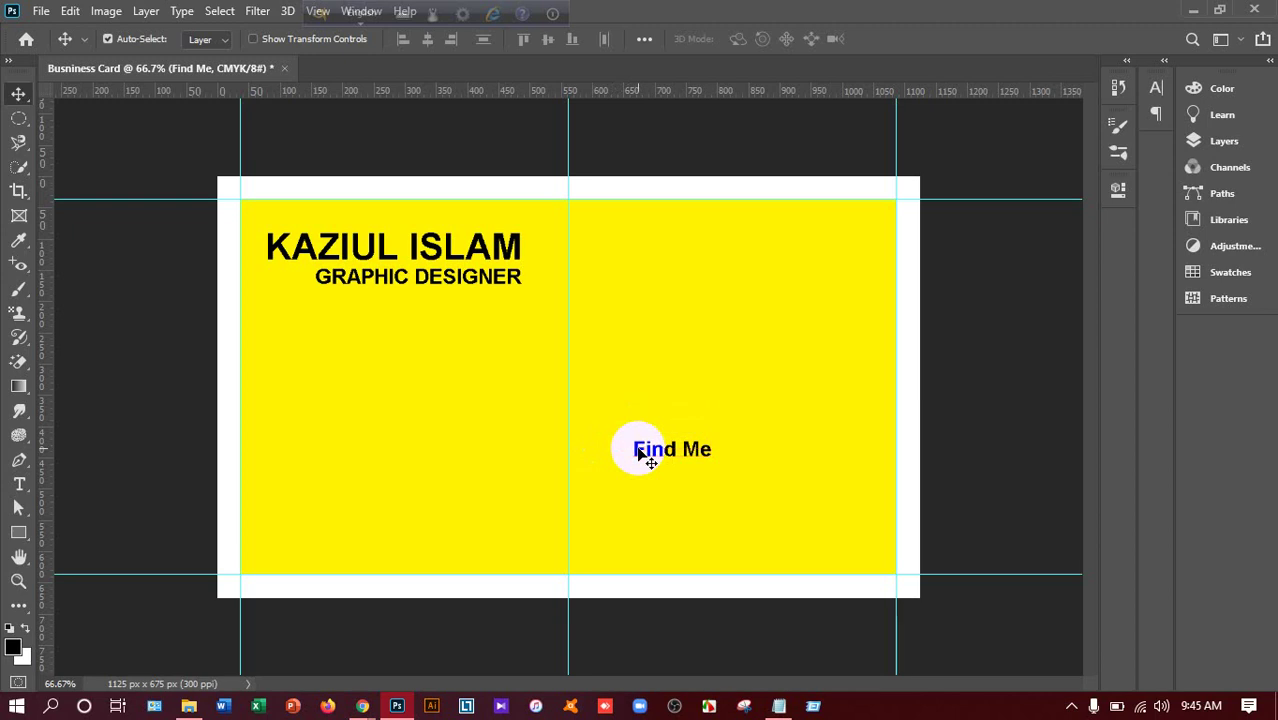
drag(640, 452, 641, 483)
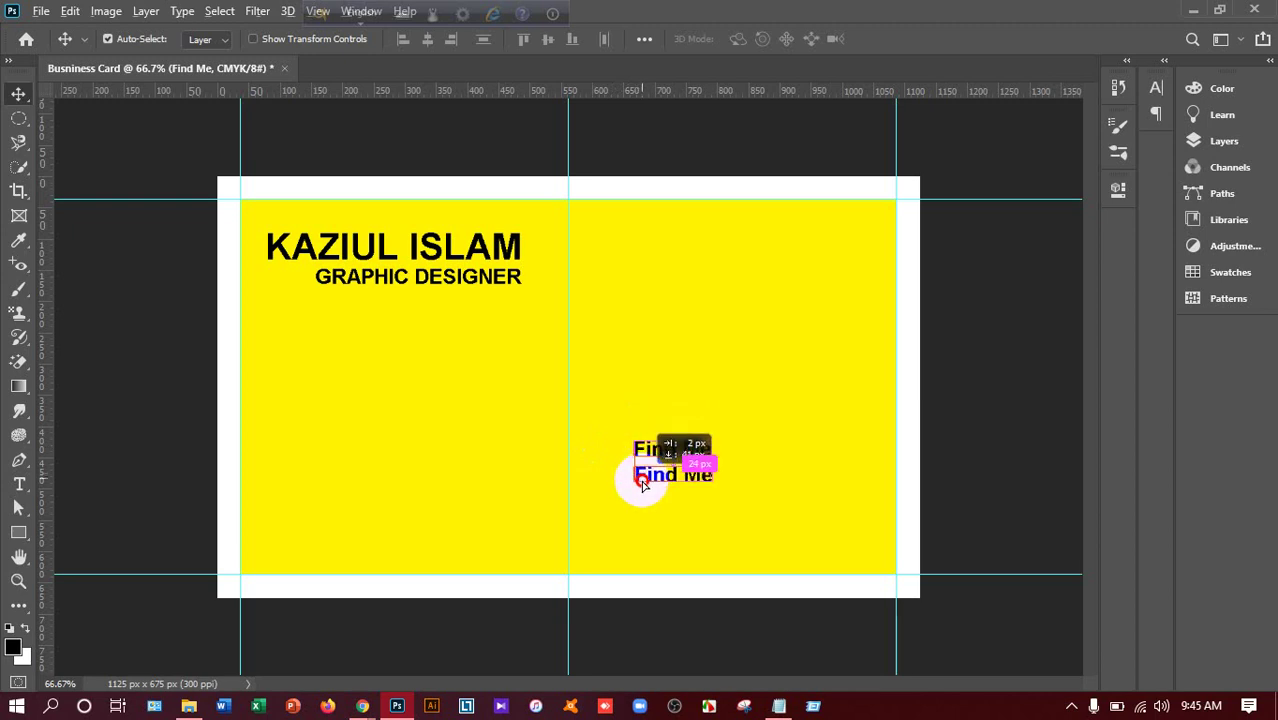
Replace the lower Find Me duplicate's text with the contact phone number.
key(t)
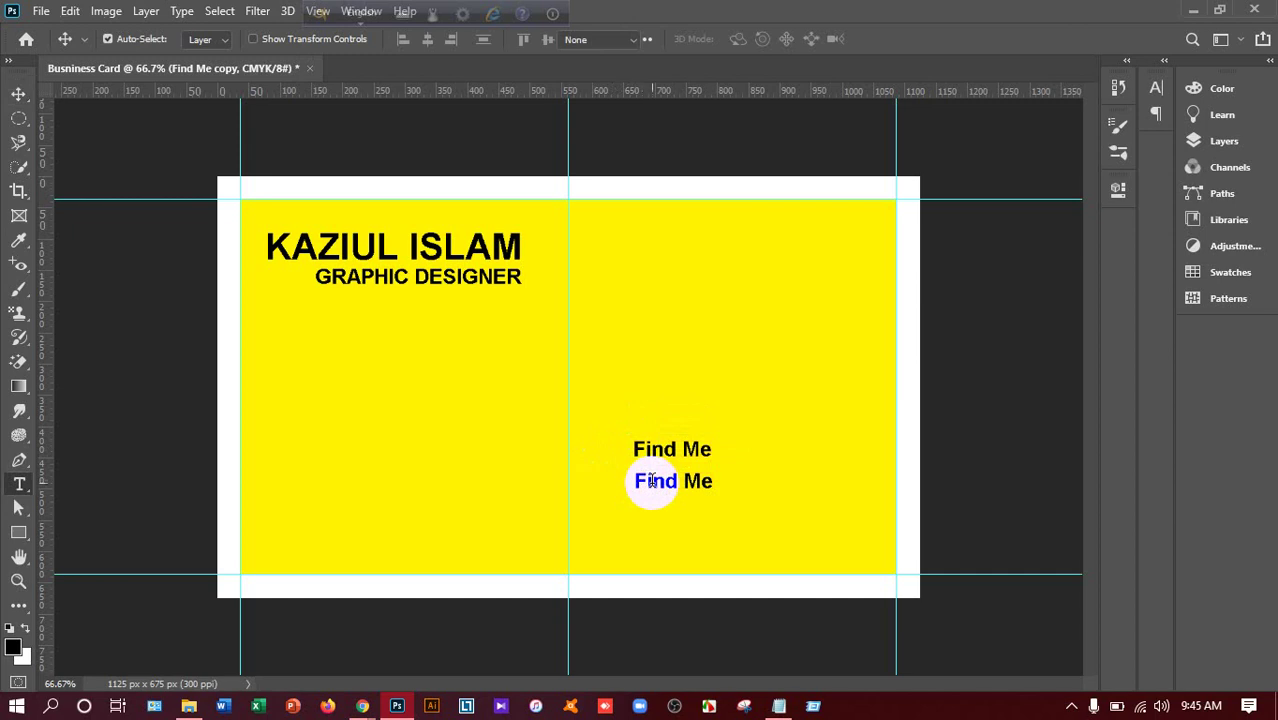
double_click(652, 481)
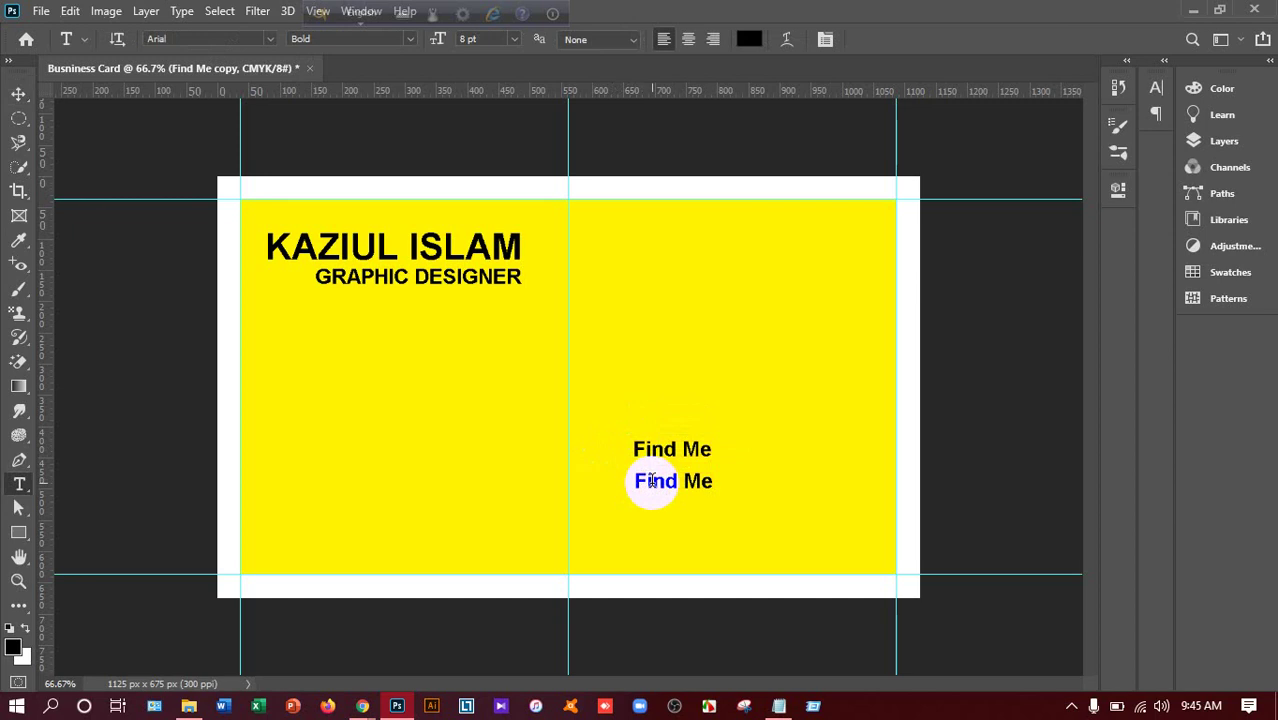
triple_click(652, 482)
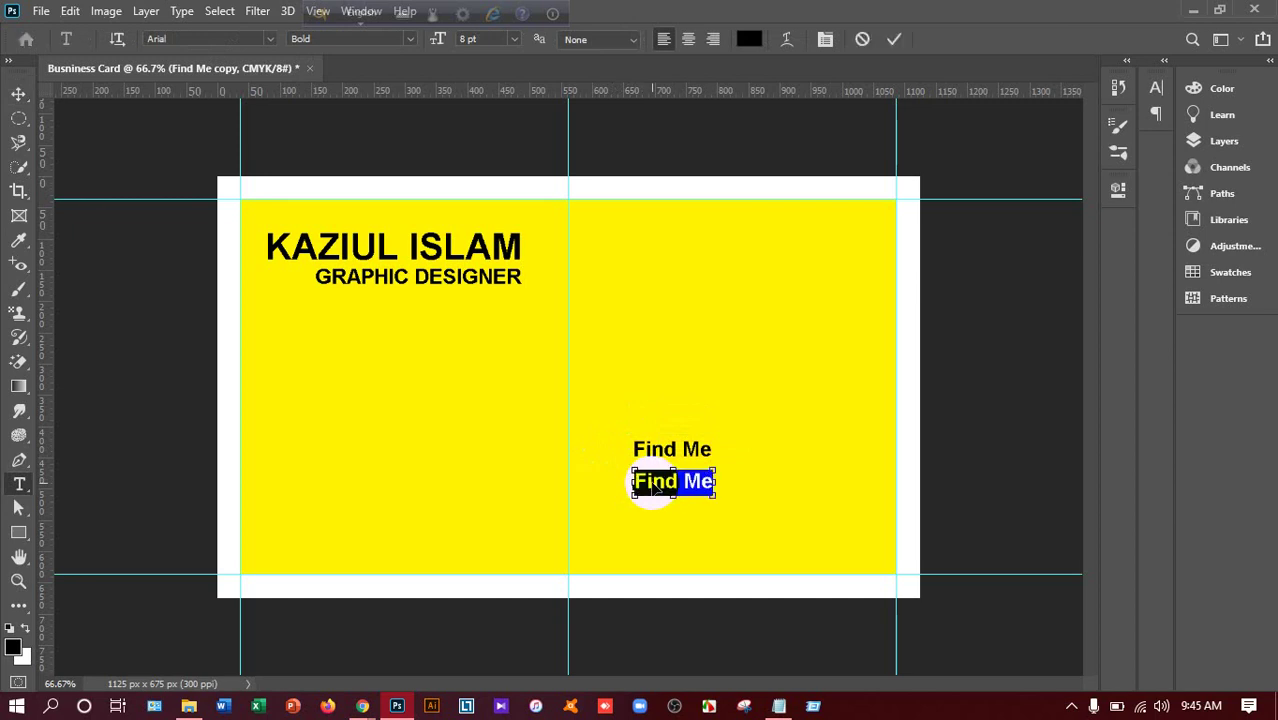
click(650, 481)
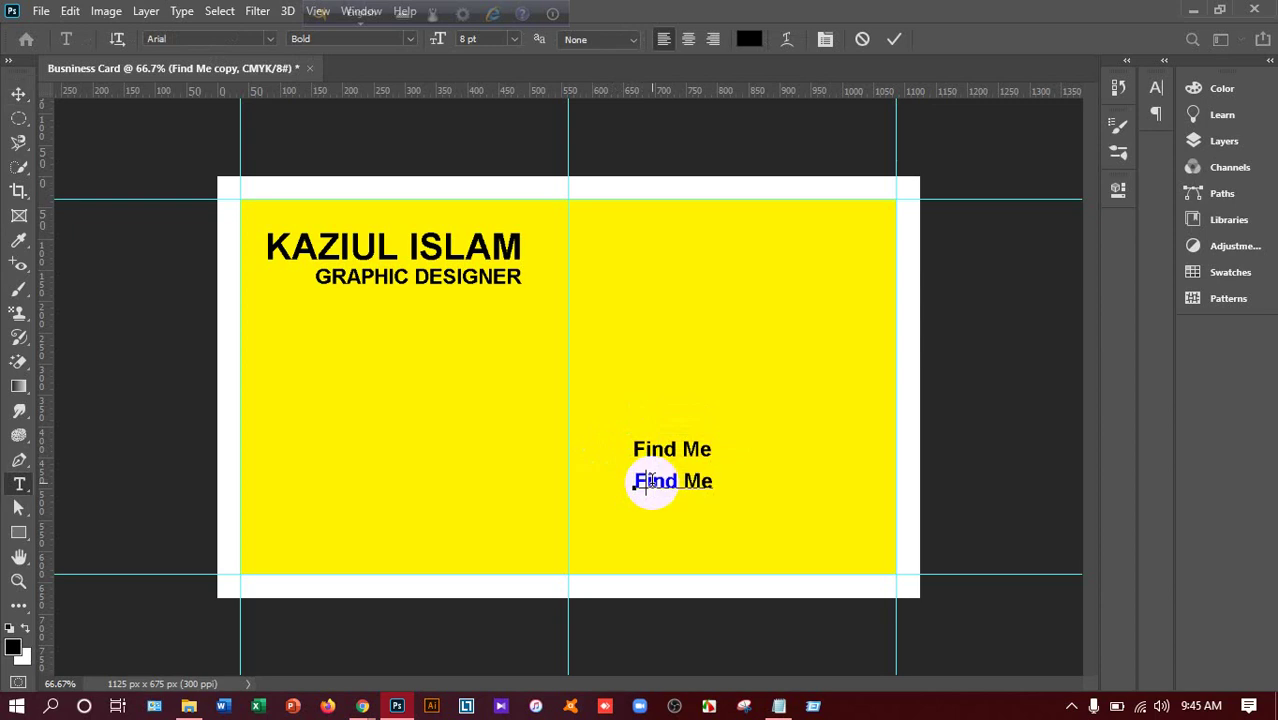
key(ctrl+a)
key(BackSpace)
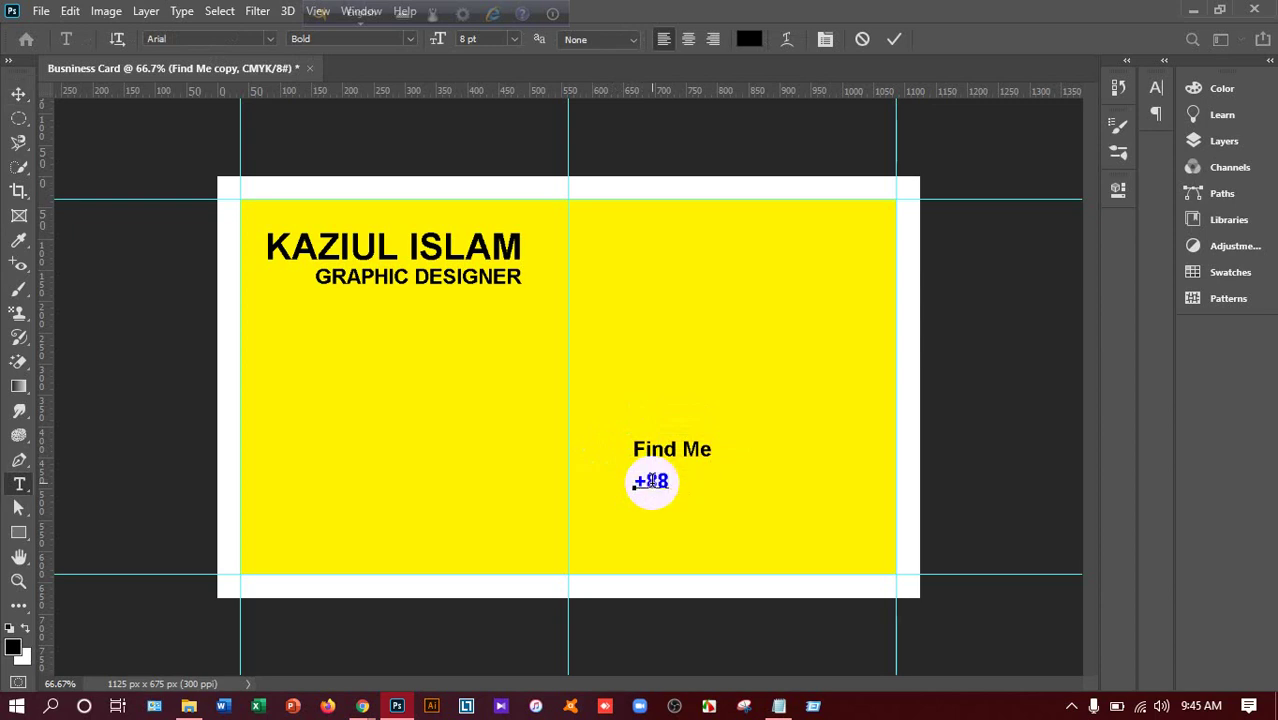
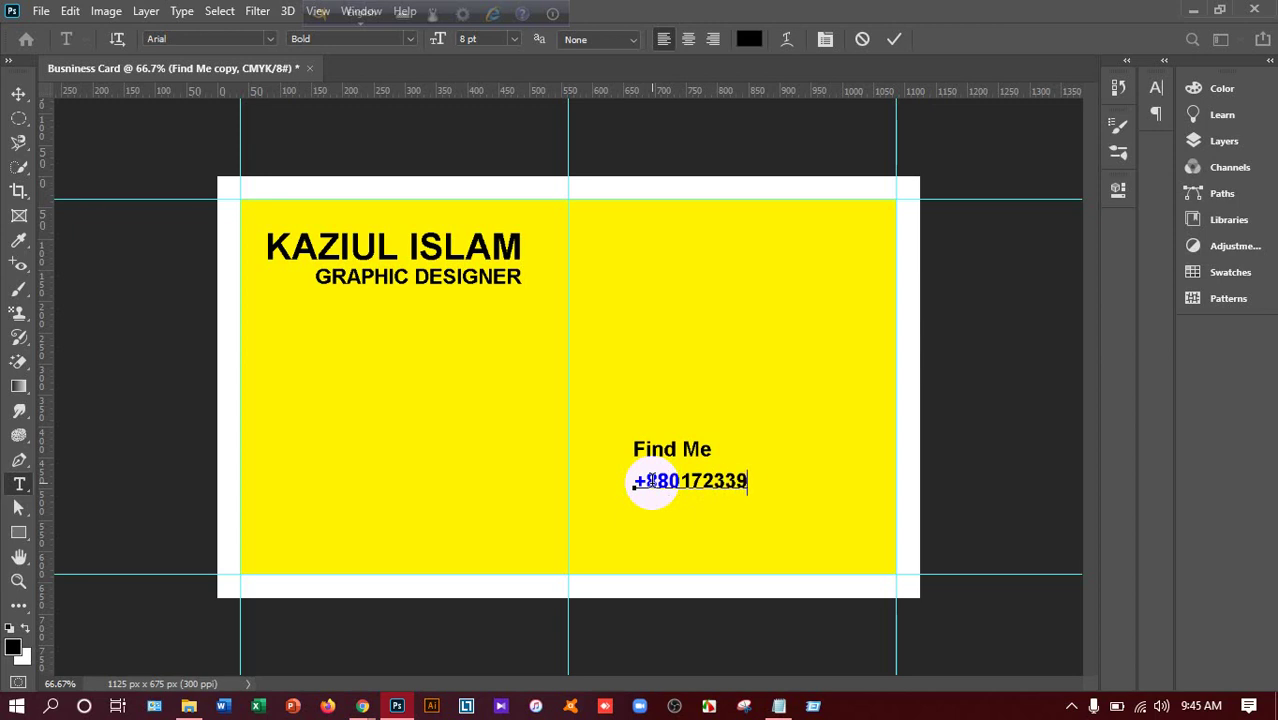
click(651, 482)
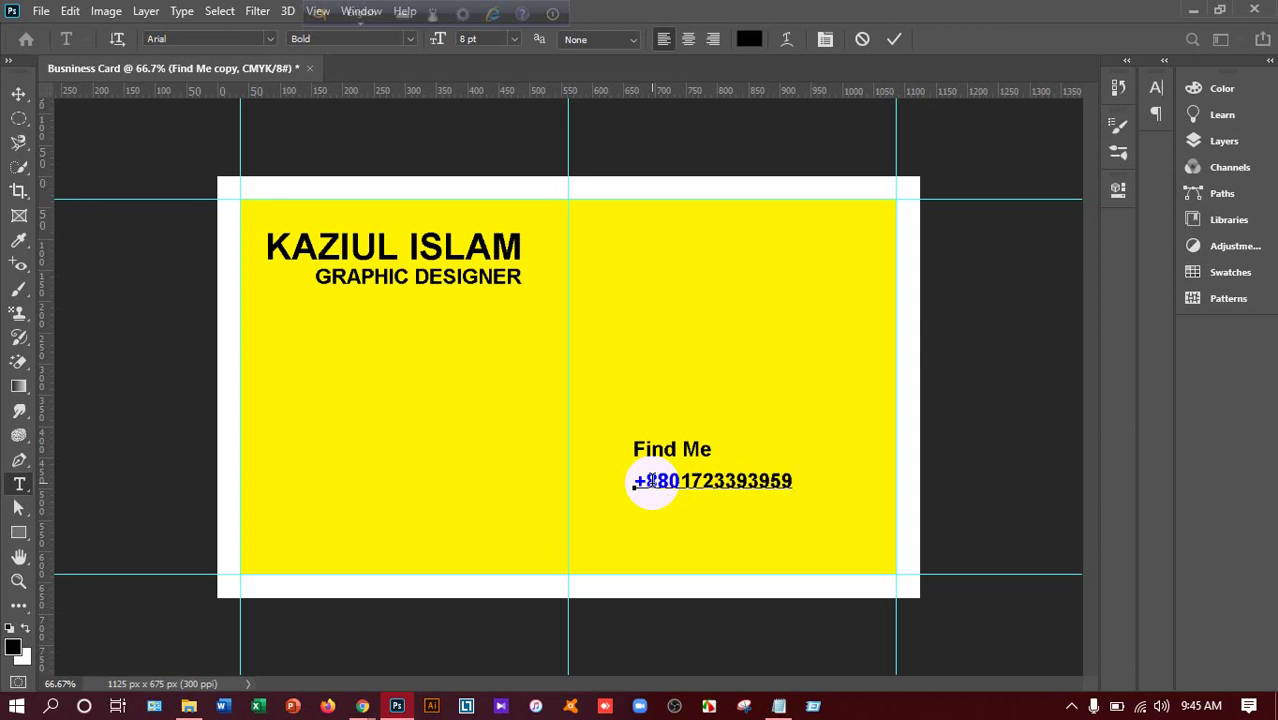
Move the phone number to the card's right edge and right-align Find Me above it.
click(20, 94)
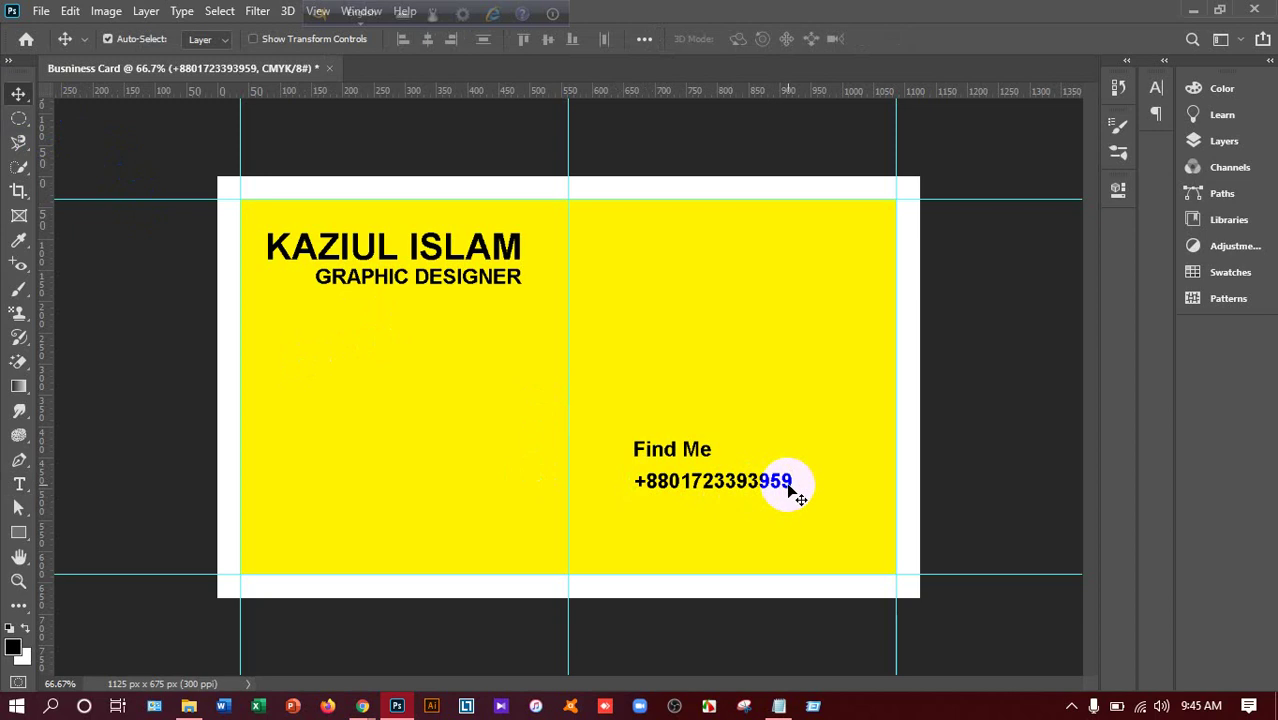
drag(788, 486, 867, 501)
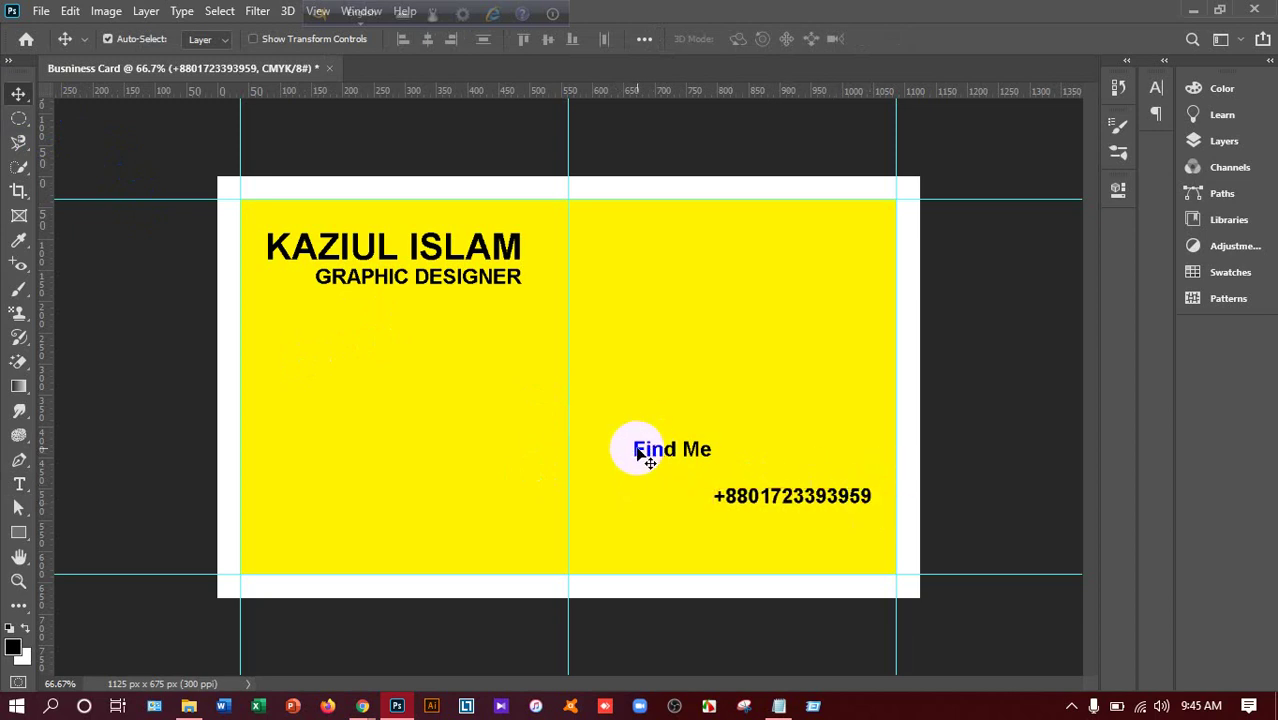
mouse_move(654, 461)
mouse_down()
mouse_move(758, 476)
mouse_move(800, 467)
mouse_up()
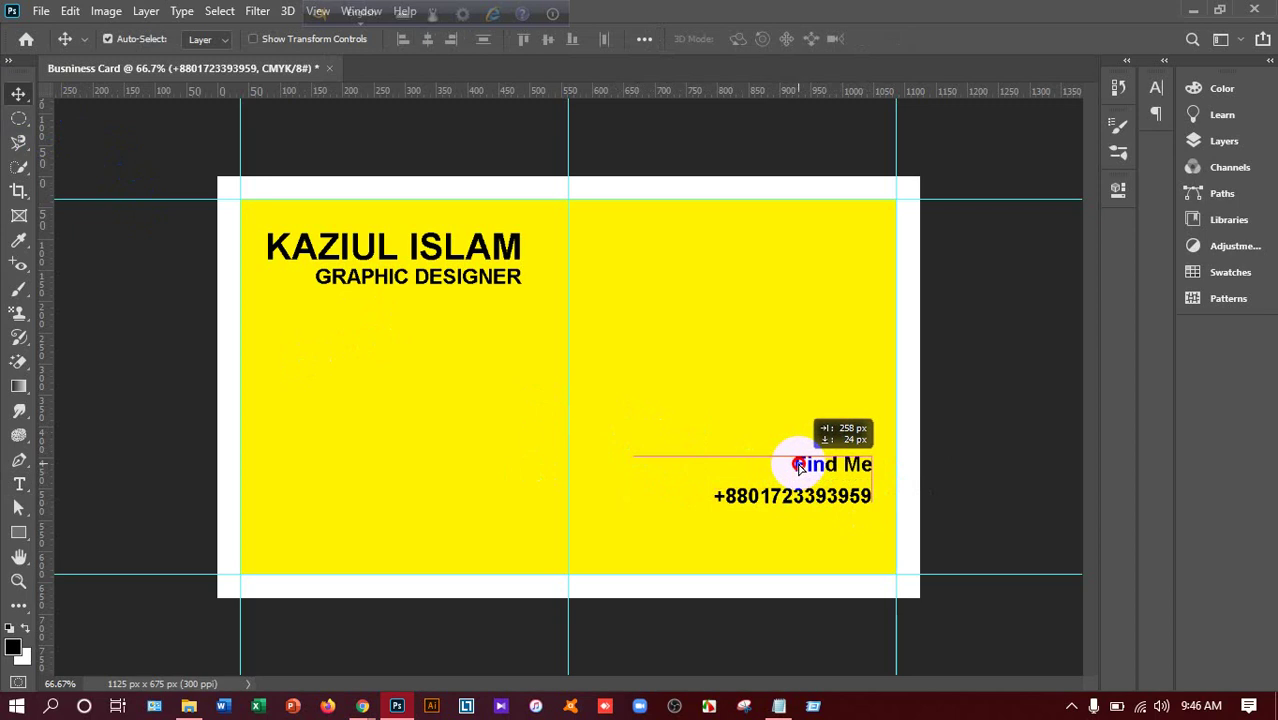
drag(800, 467, 799, 477)
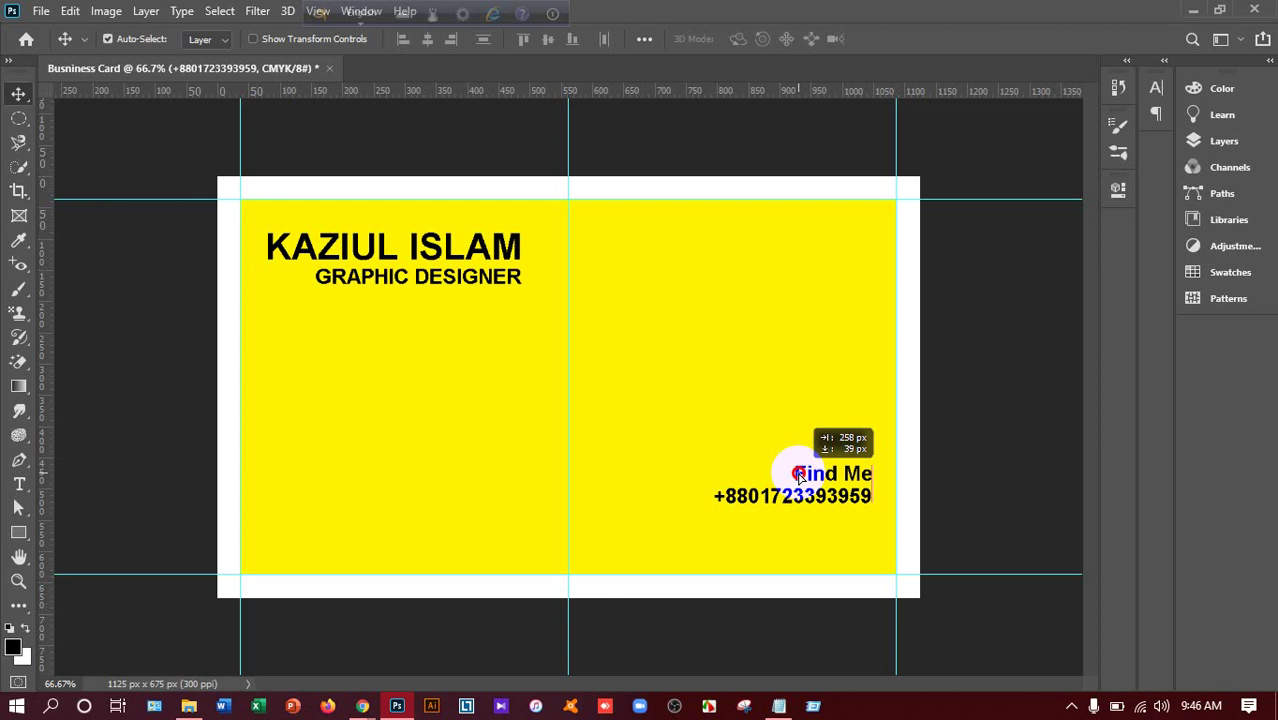
drag(799, 476, 800, 477)
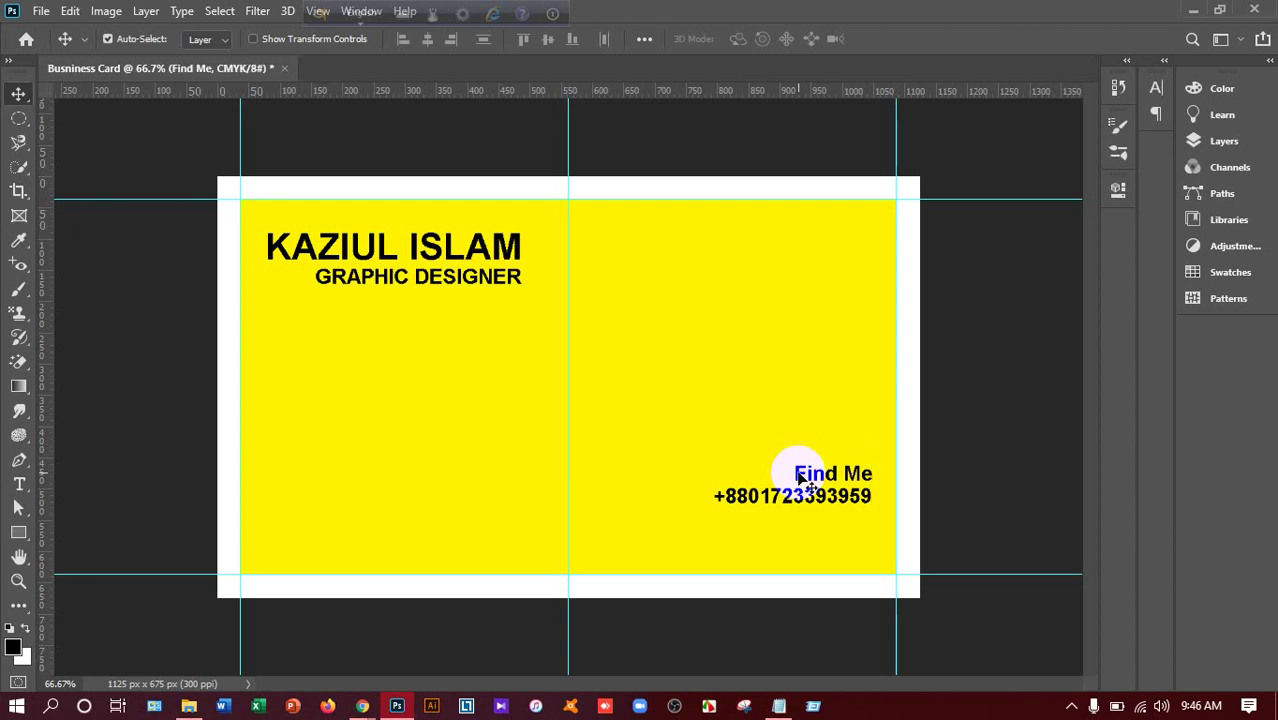
mouse_move(361, 13)
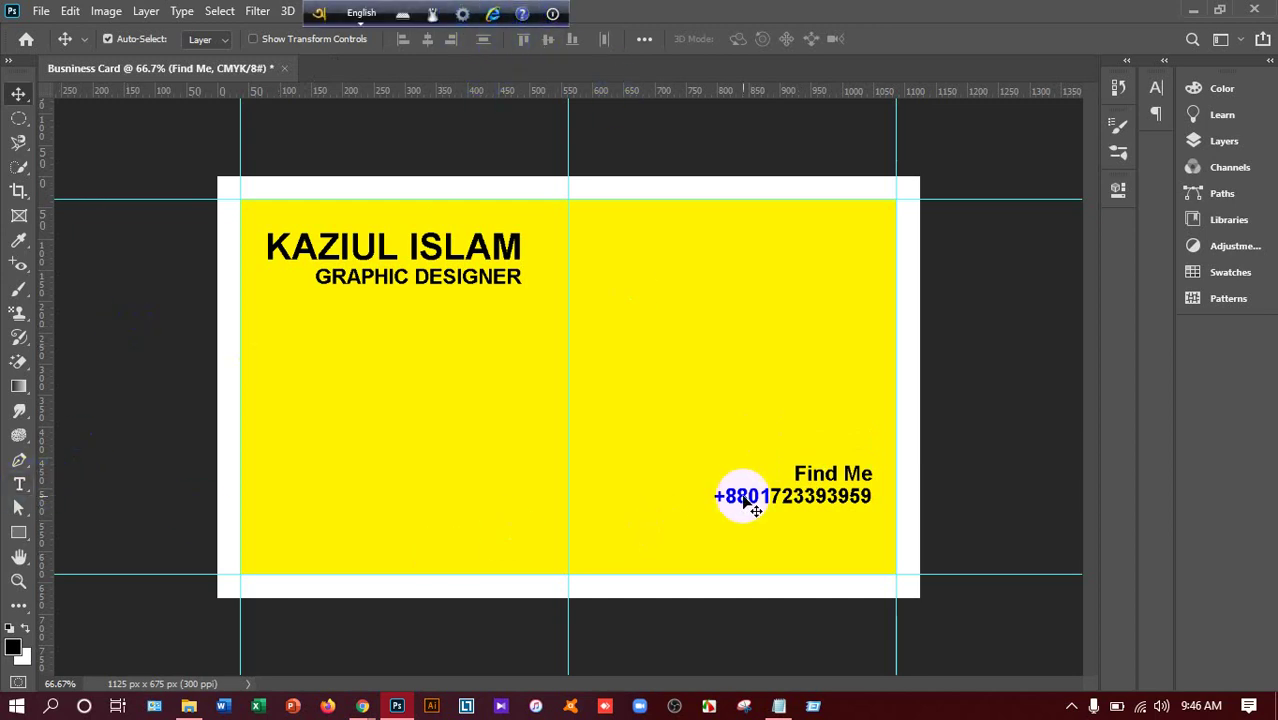
Duplicate the phone number line below and replace its text with the Gmail address.
alt+drag(745, 505, 744, 528)
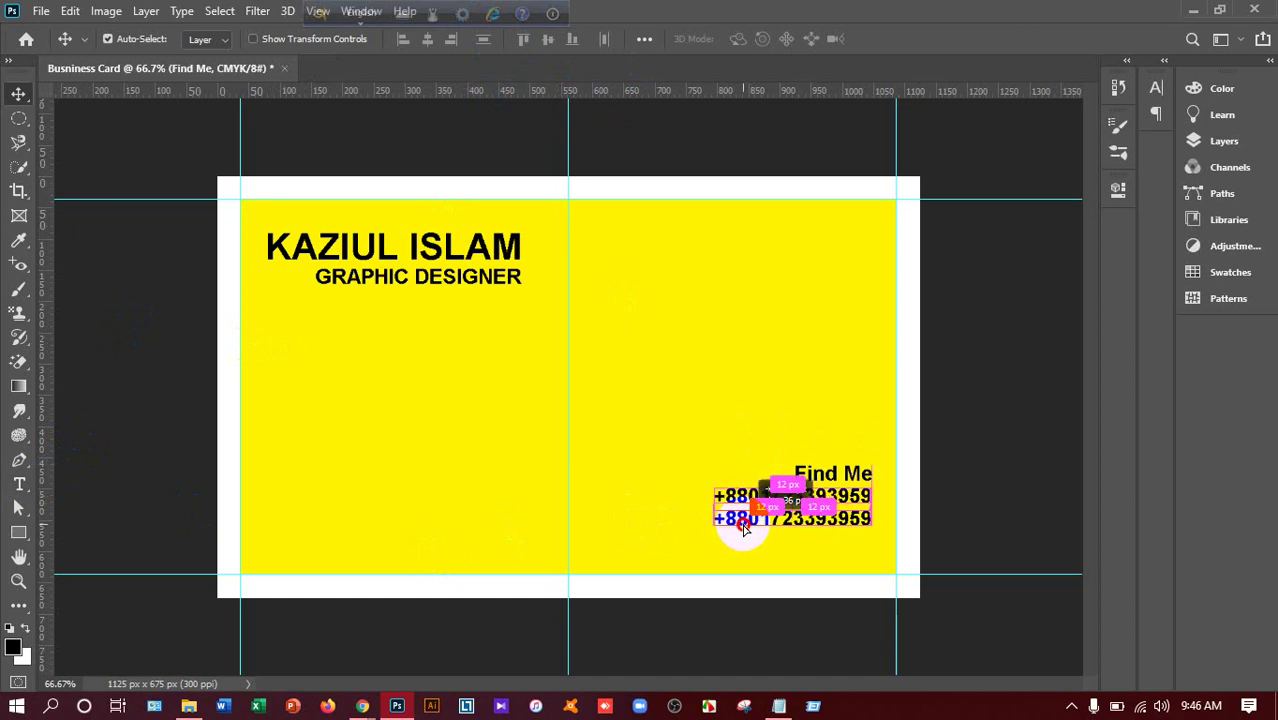
key(t)
click(763, 519)
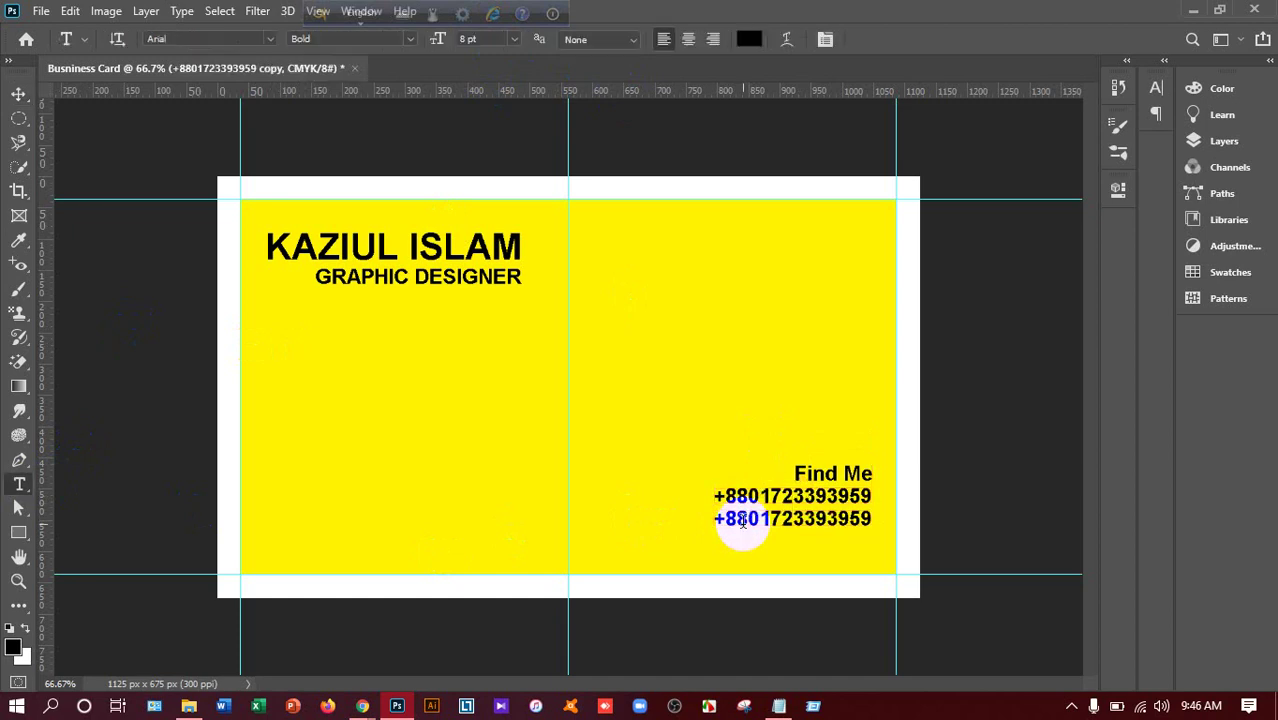
click(763, 519)
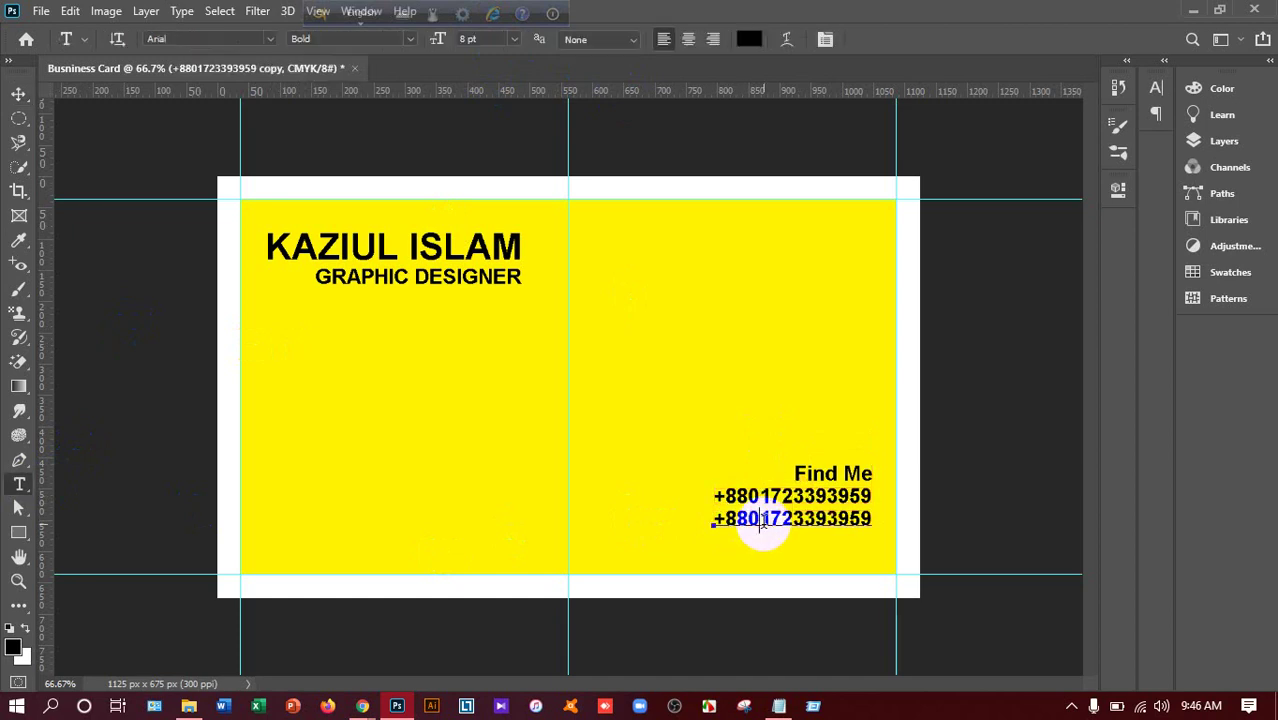
double_click(763, 519)
click(763, 519)
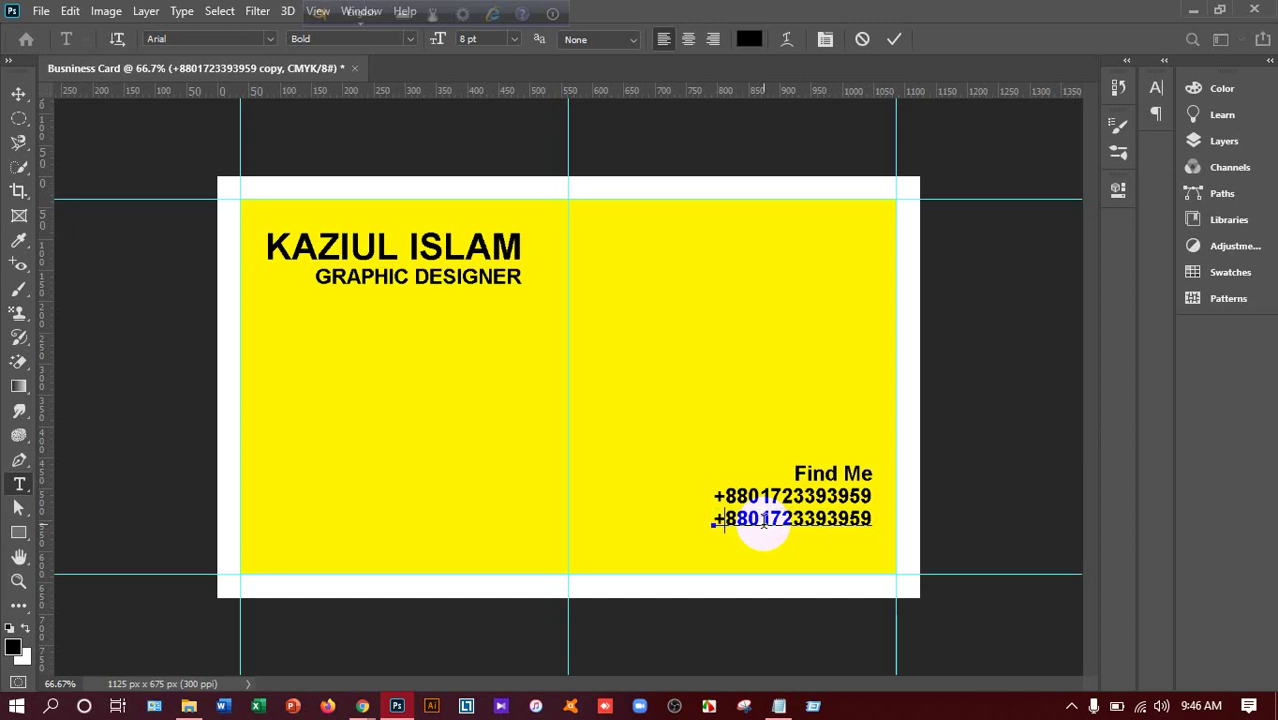
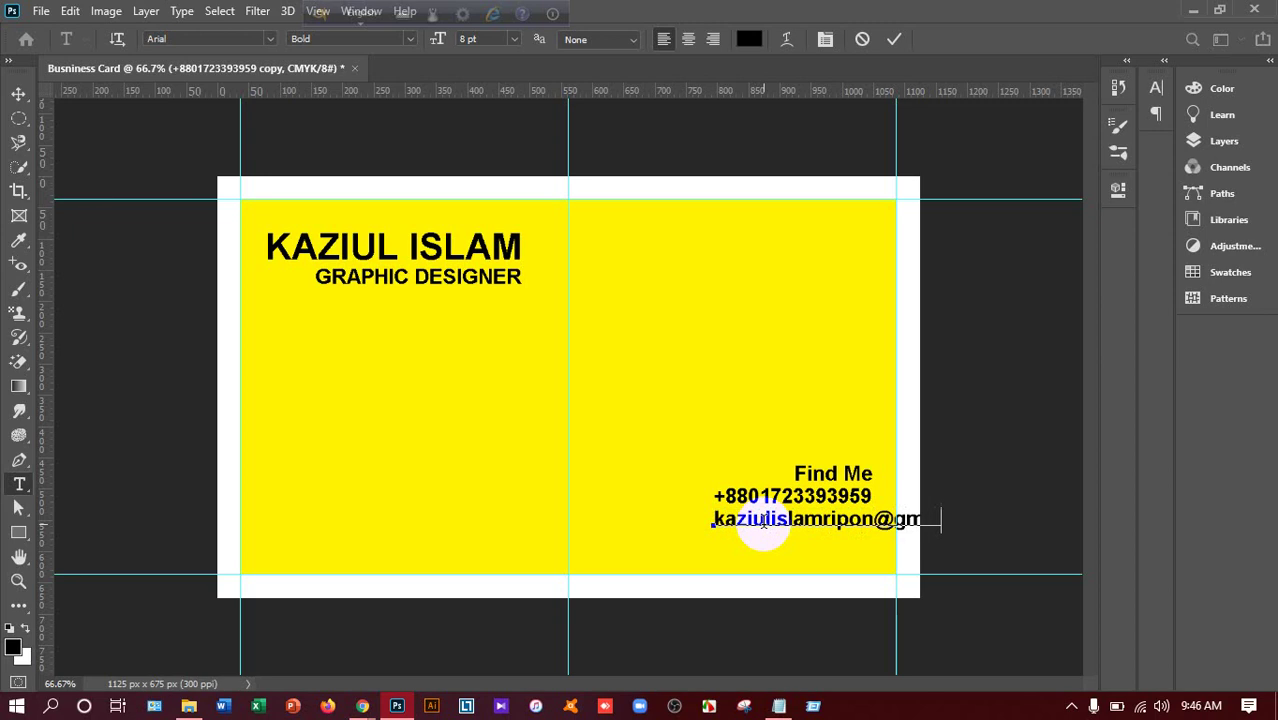
Set the Gmail address line to 6 pt and commit it.
key(ctrl+a)
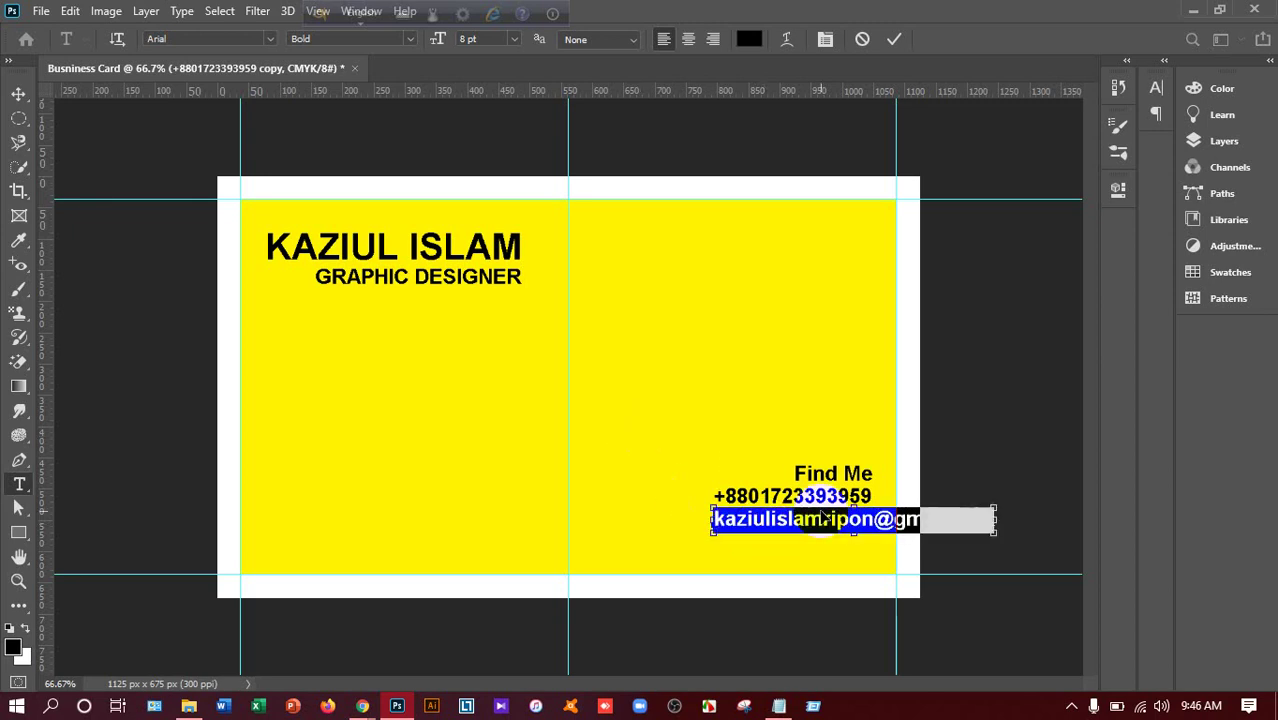
click(512, 39)
click(498, 82)
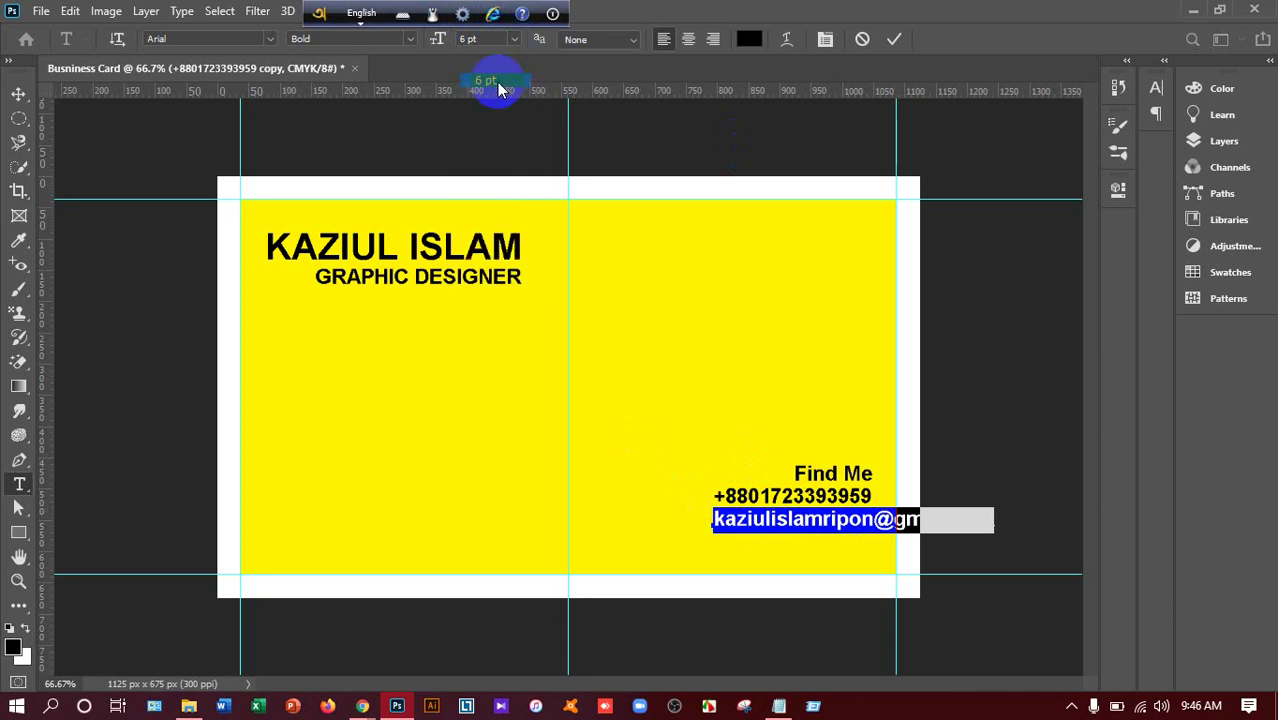
click(737, 520)
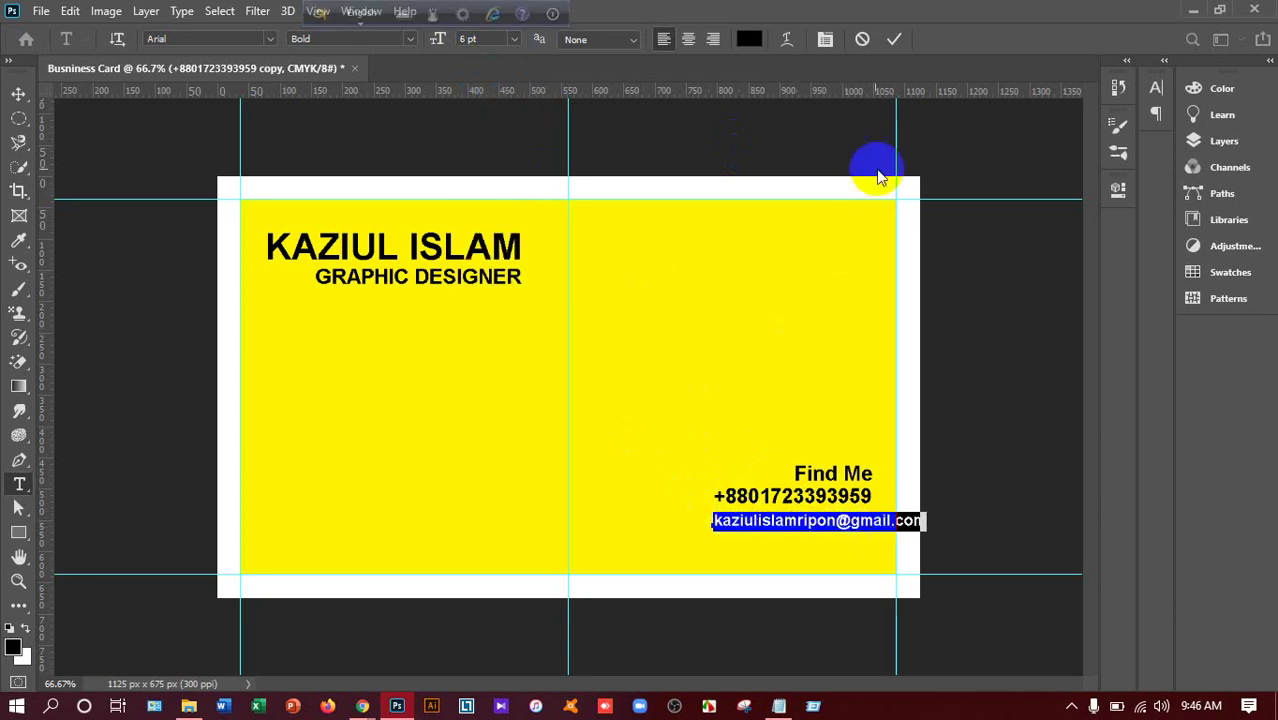
click(895, 39)
click(850, 515)
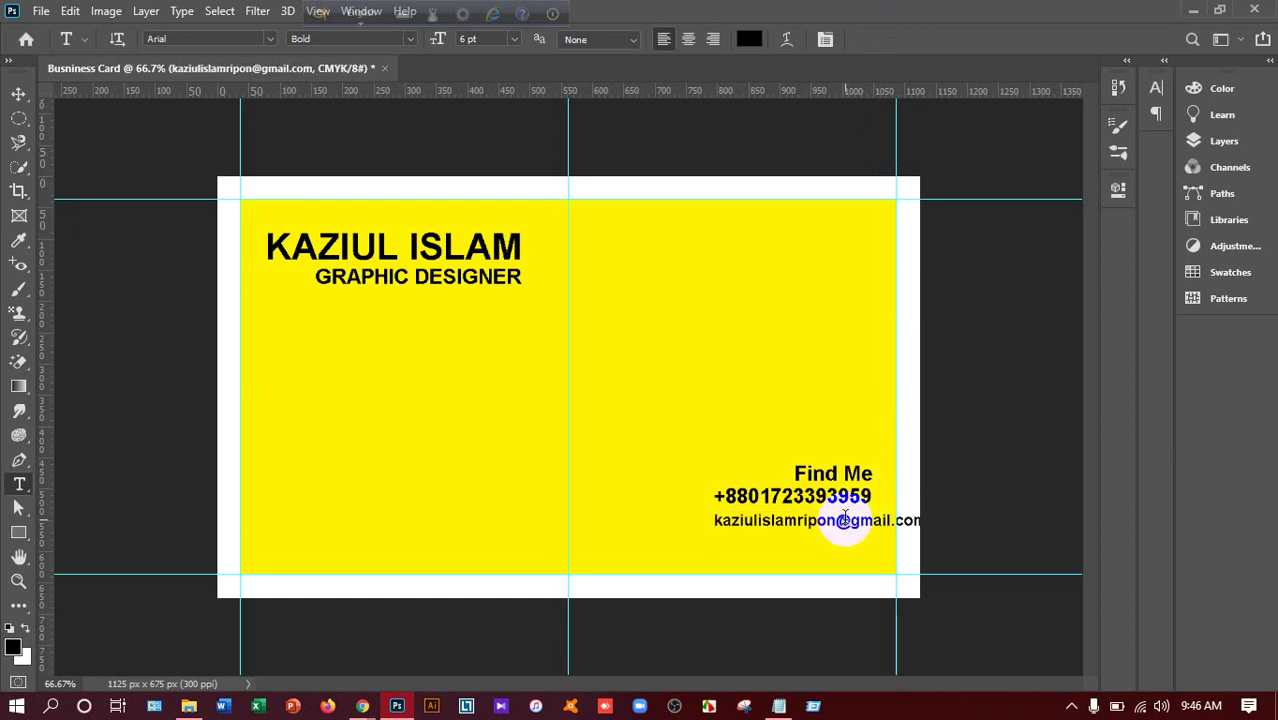
Shift the Gmail address line left and down so it sits just beneath the phone number.
key(v)
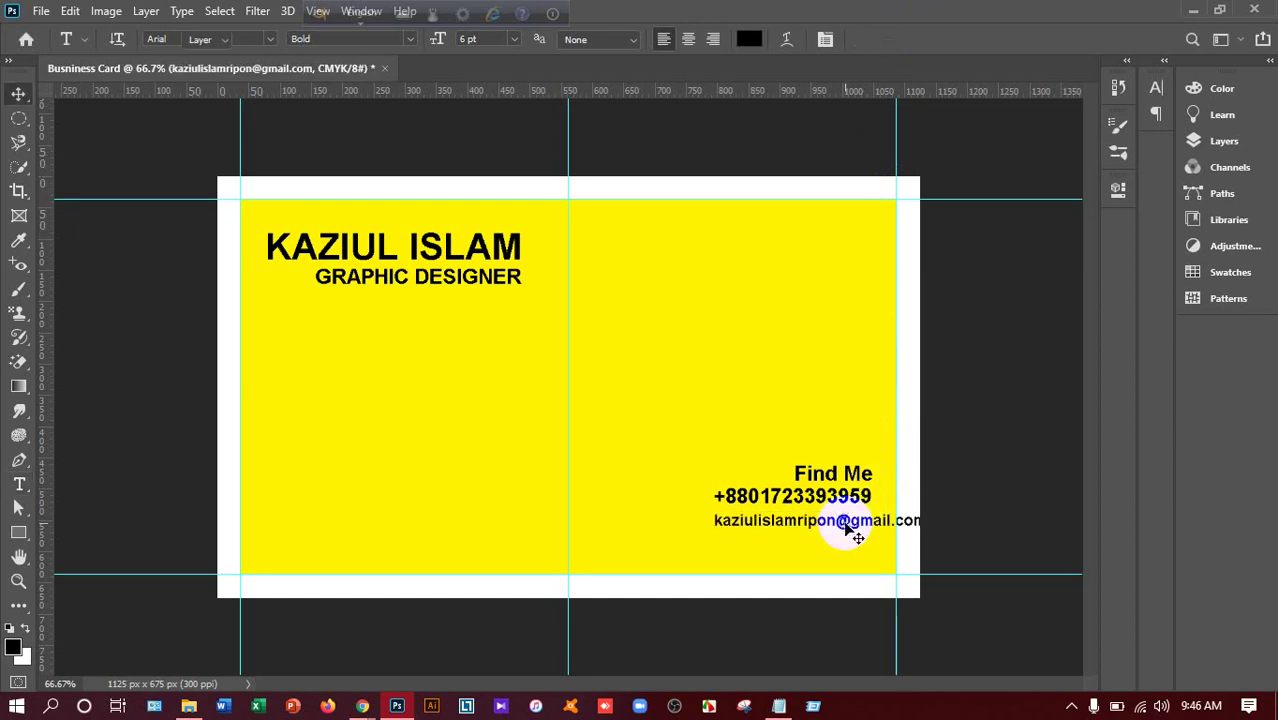
drag(845, 527, 799, 543)
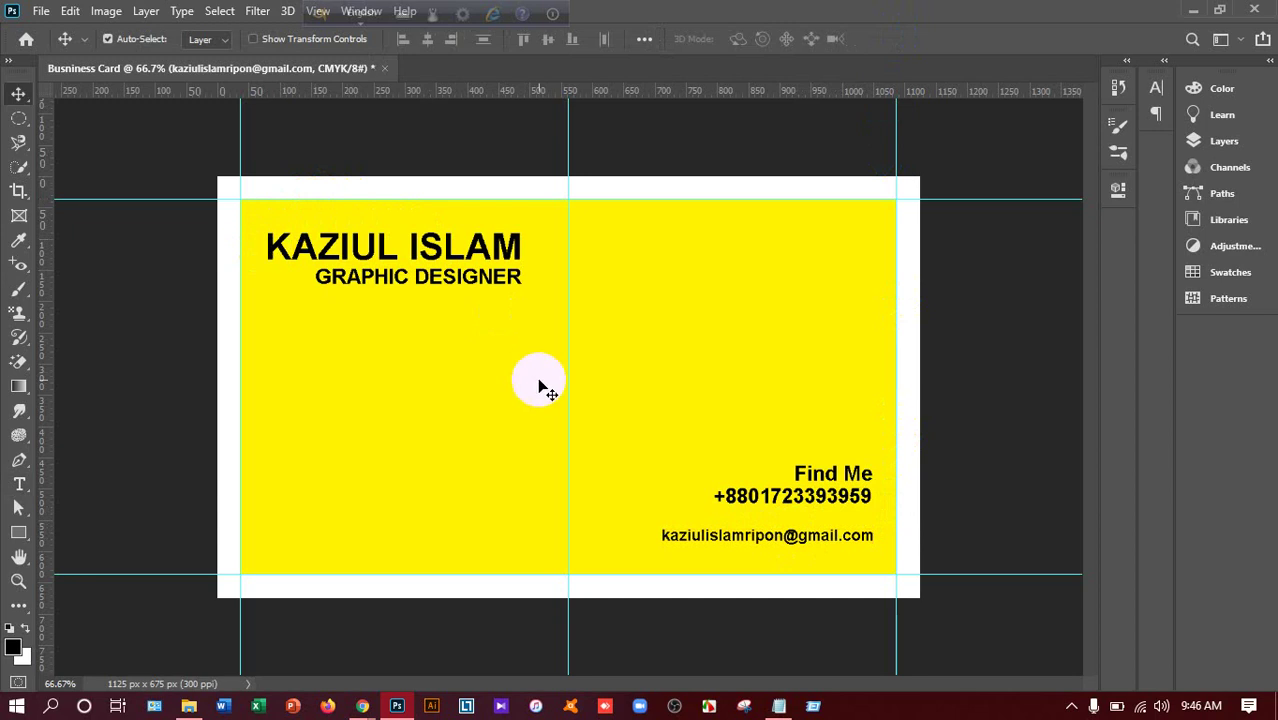
click(799, 476)
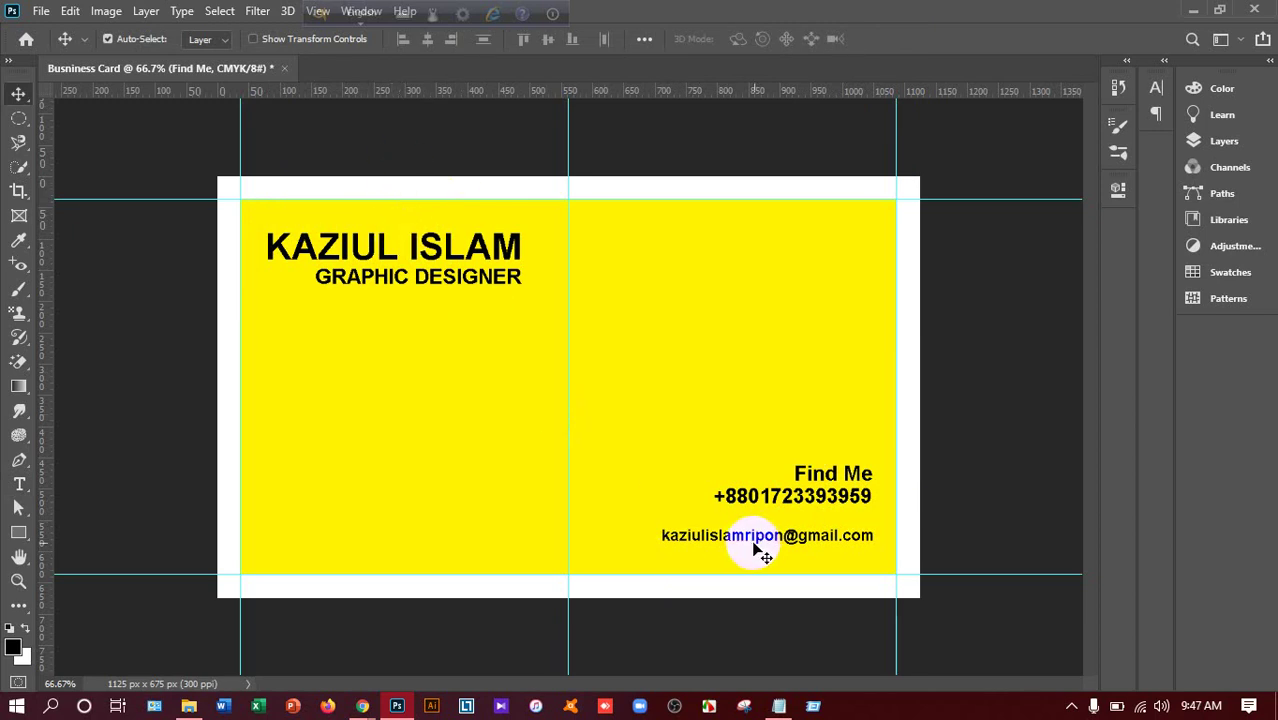
click(797, 539)
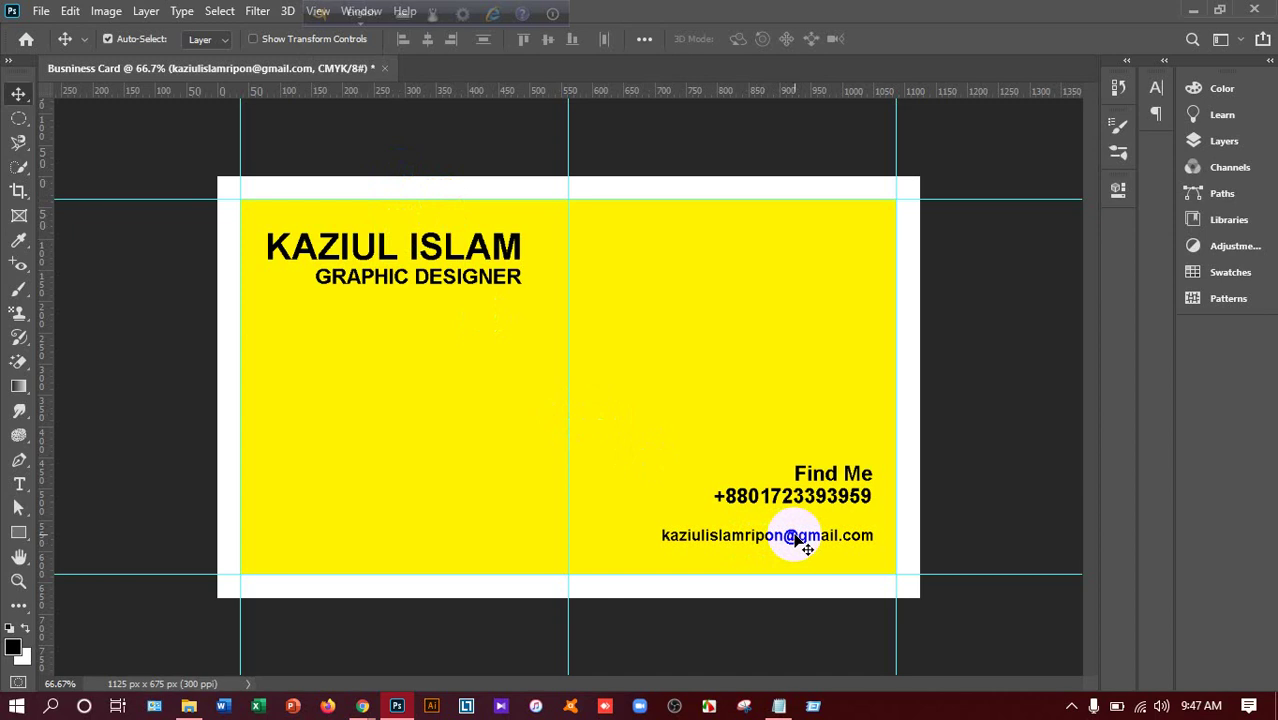
key(Left)
key(Left)
key(Left)
key(Down)
key(Down)
key(Down)
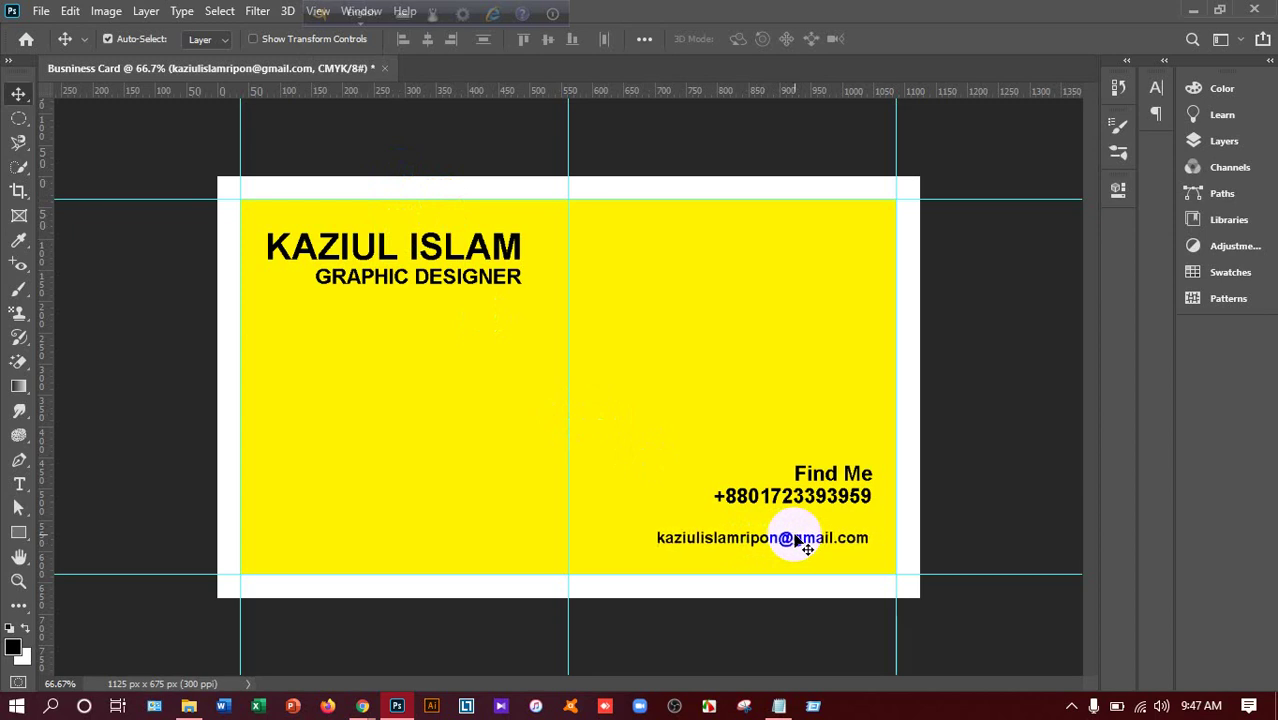
key(Down)
key(Left)
key(Down)
key(Down)
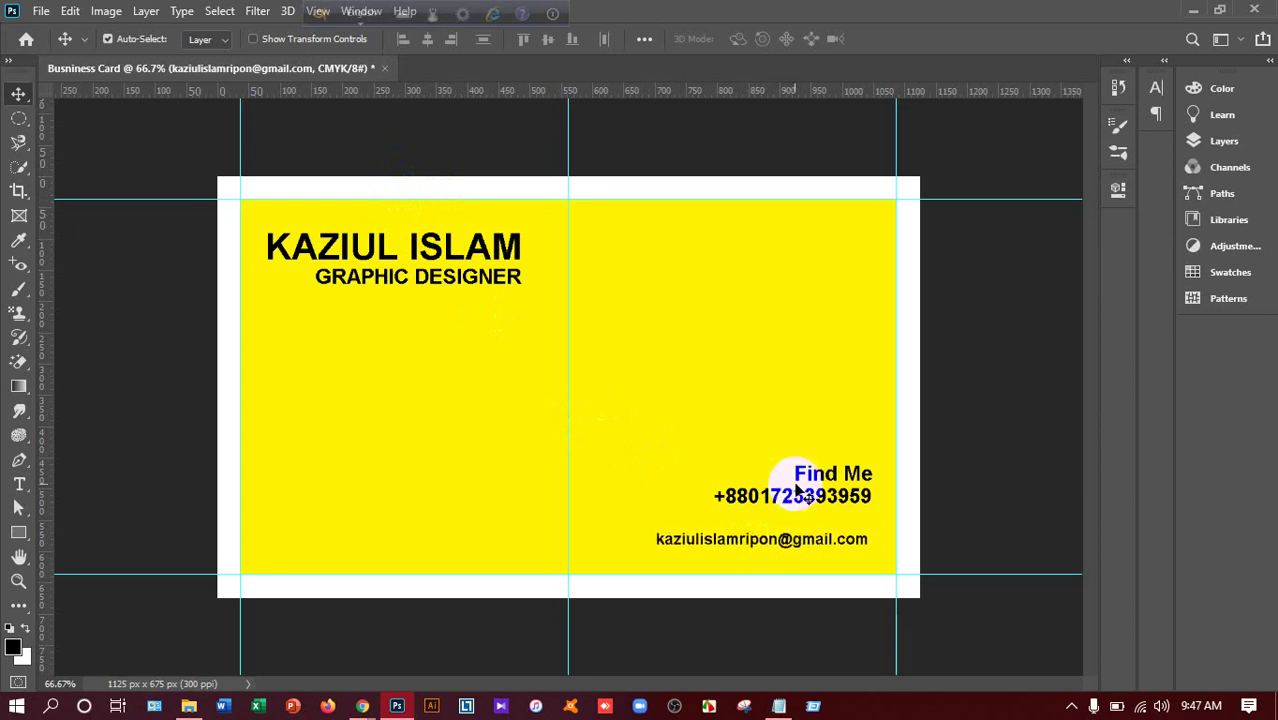
key(t)
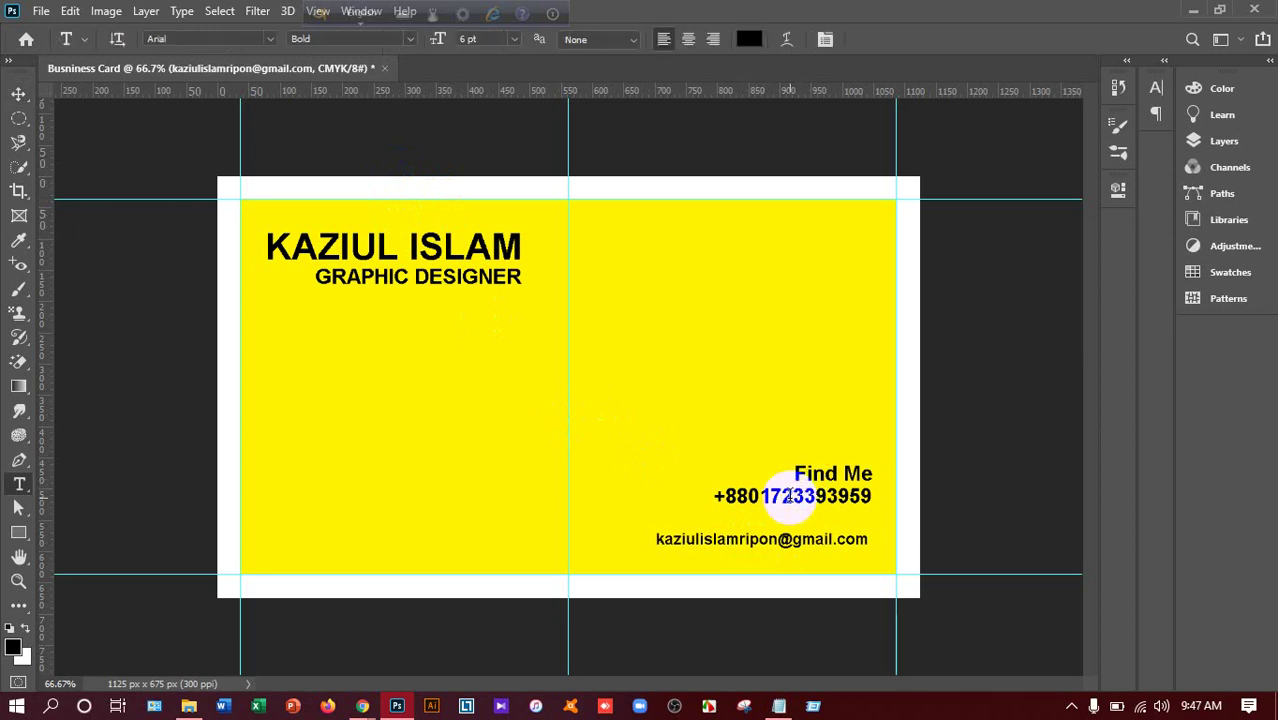
Resize the phone number text to 6 pt.
click(780, 498)
key(ctrl+a)
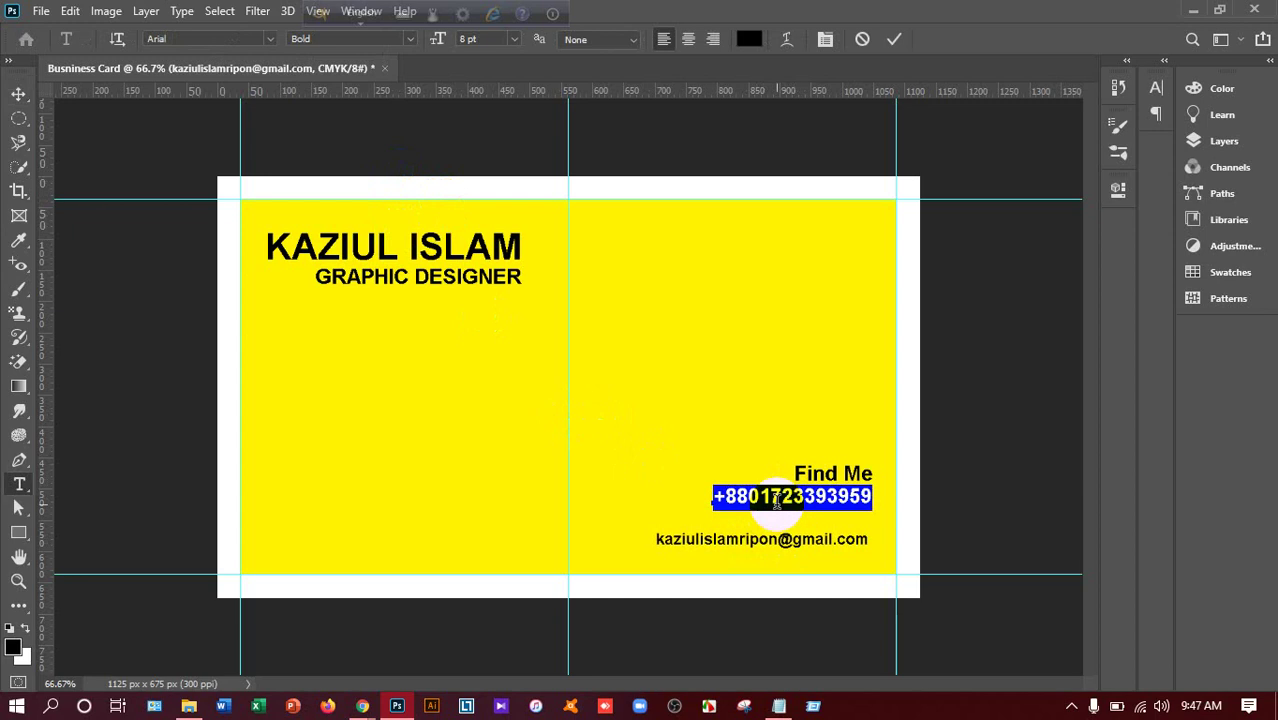
click(514, 39)
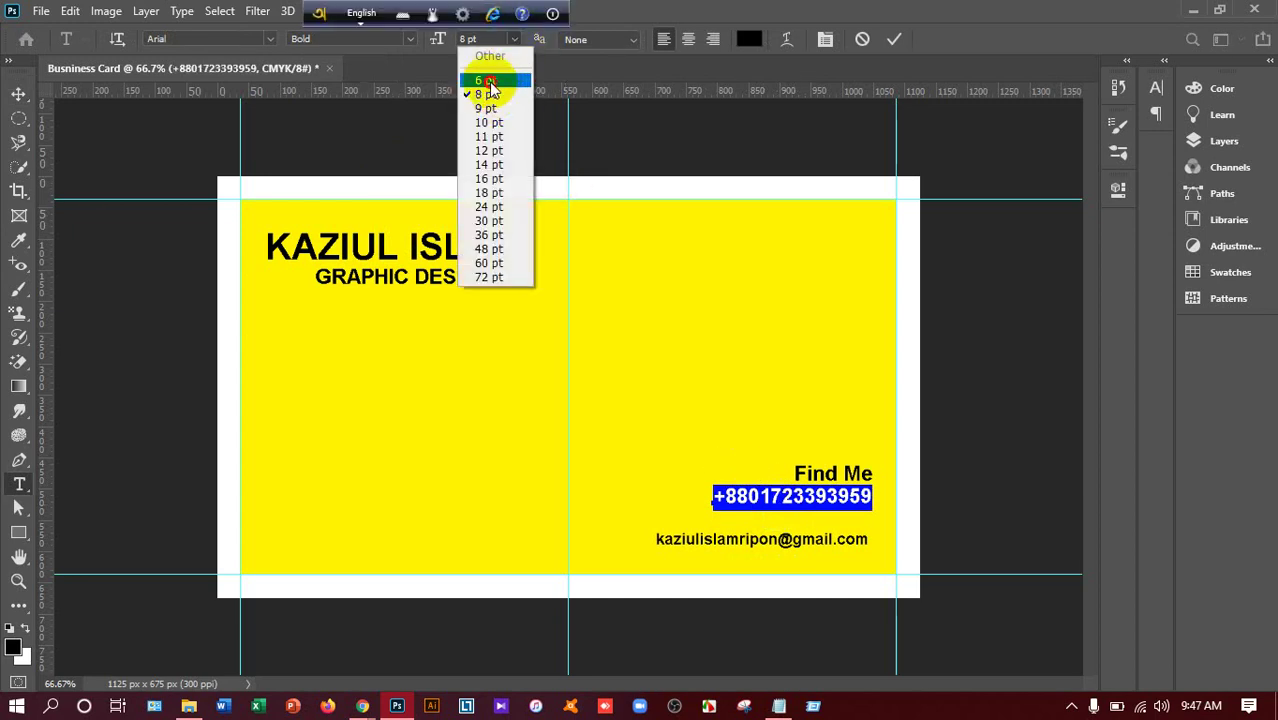
click(488, 81)
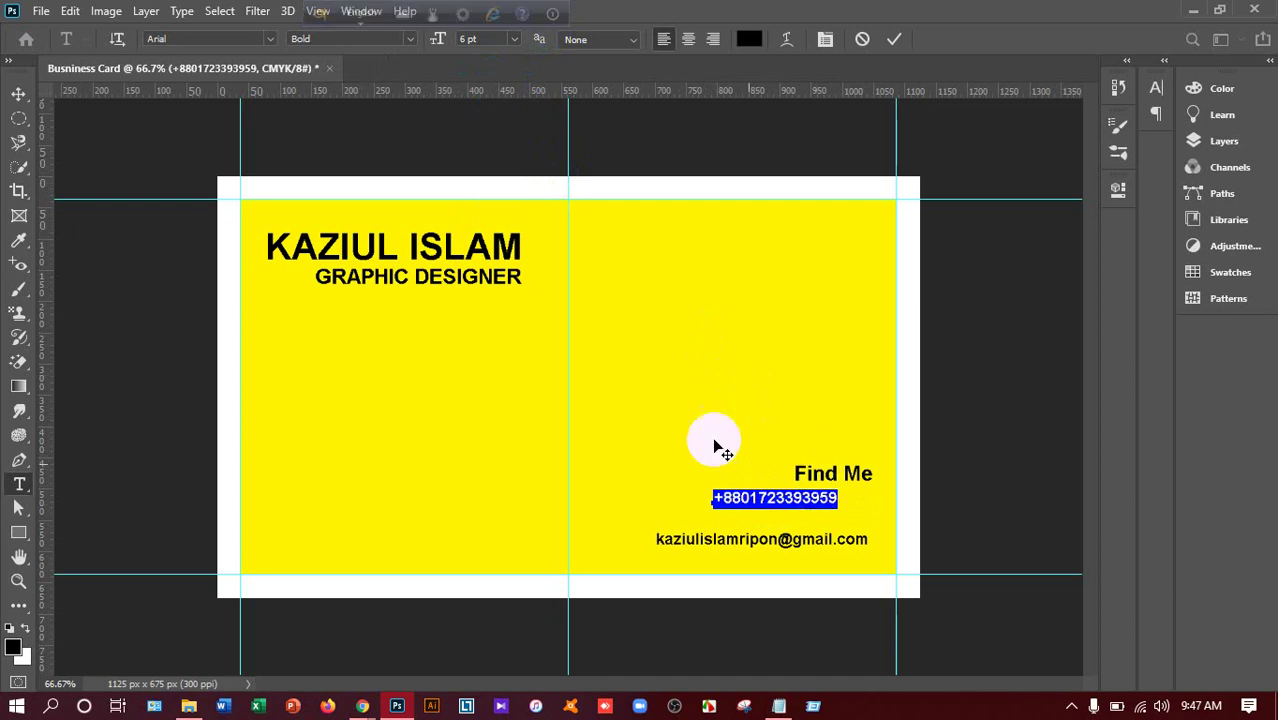
click(894, 40)
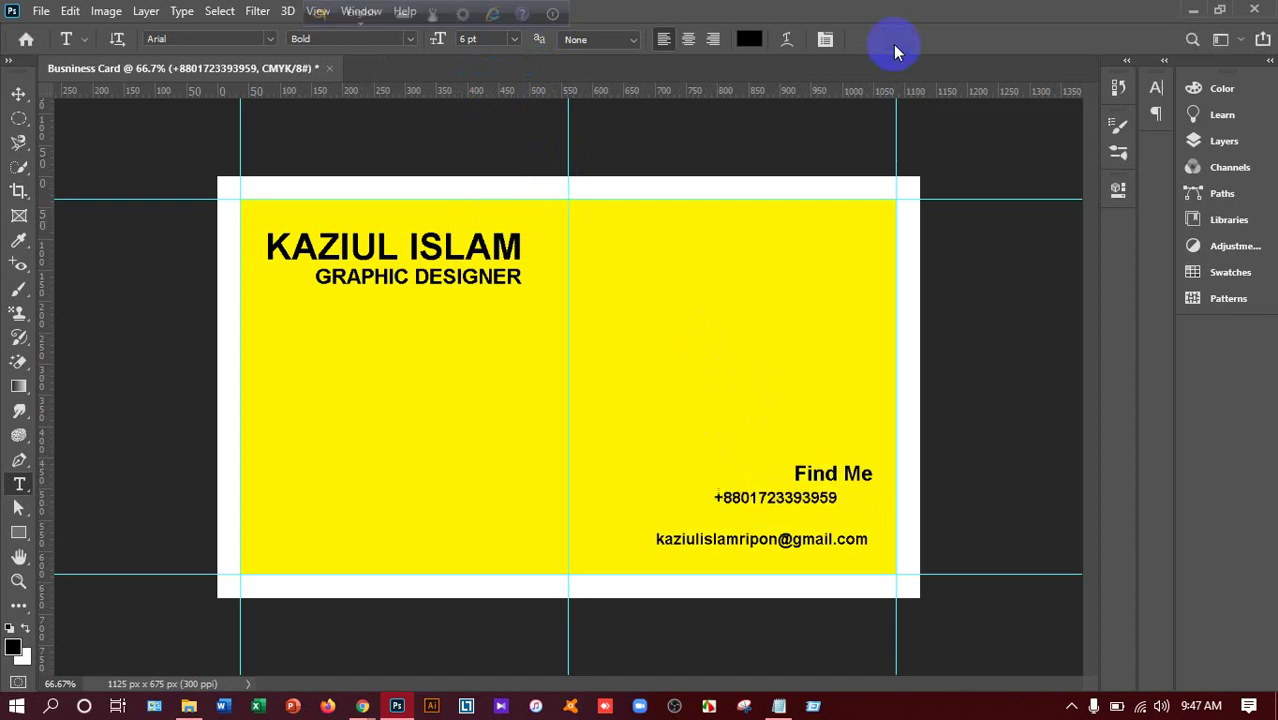
Resize the Find Me heading to 7 pt.
drag(873, 474, 796, 474)
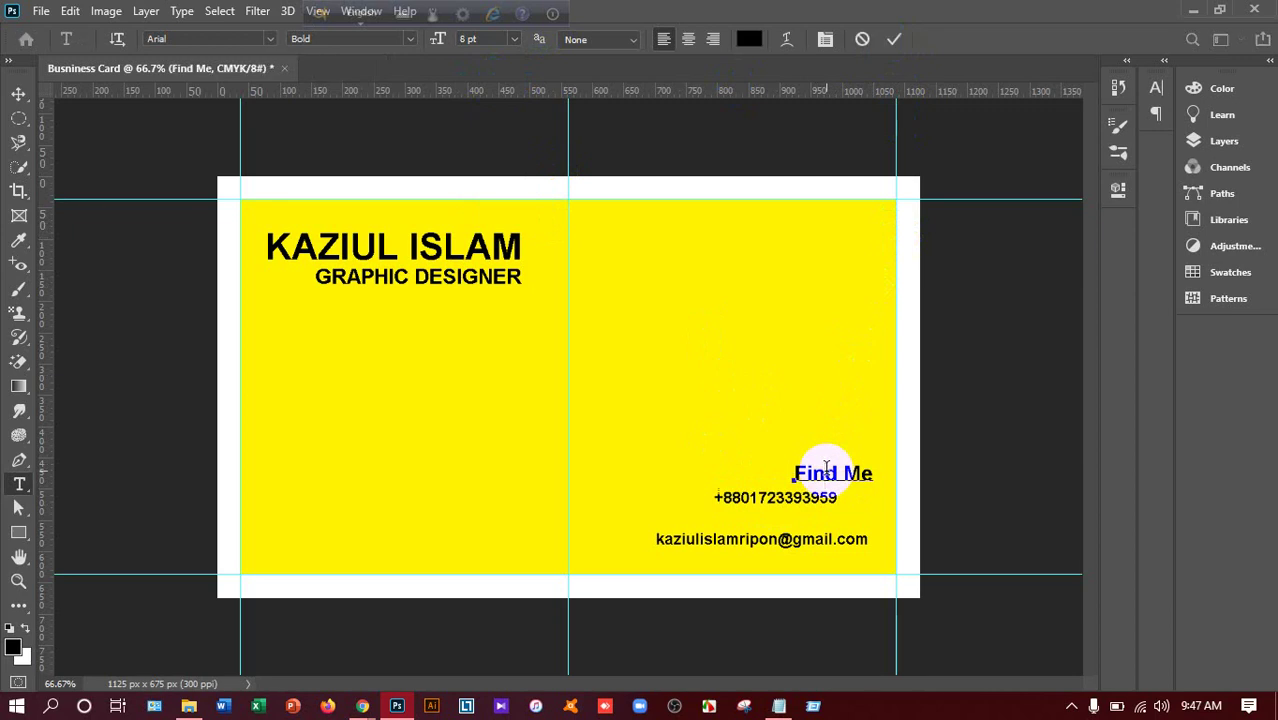
triple_click(826, 470)
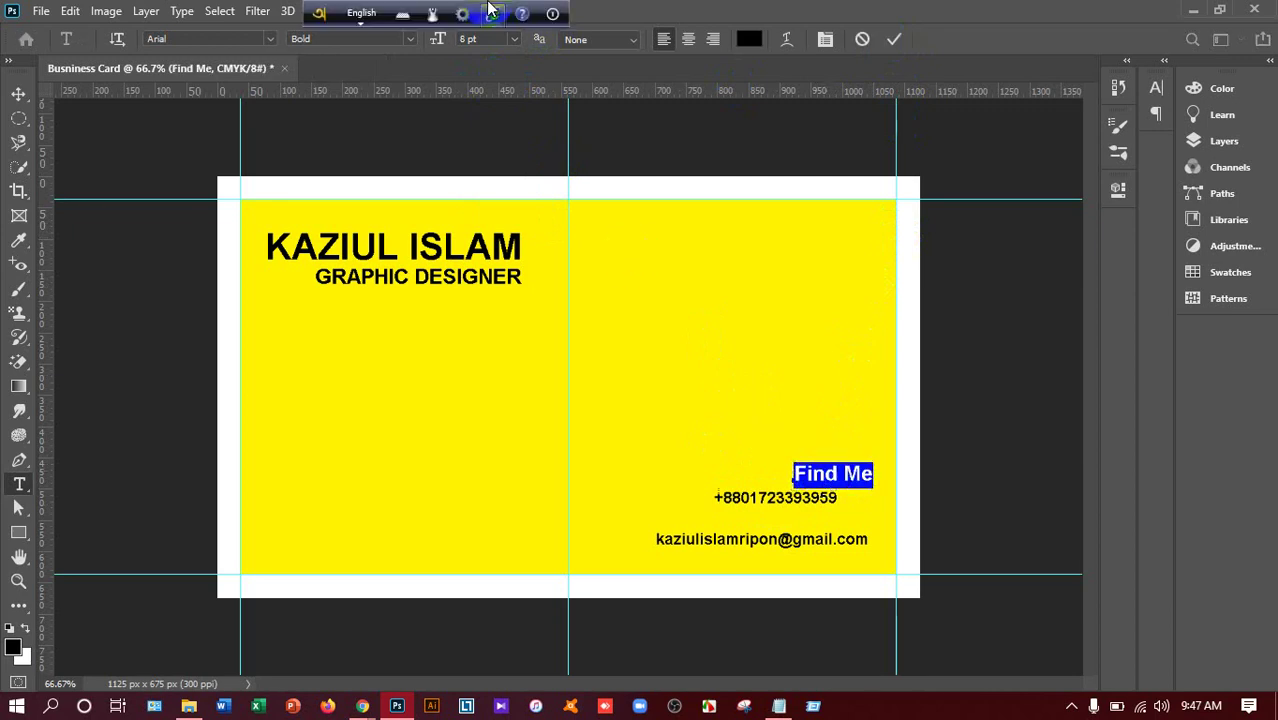
click(446, 40)
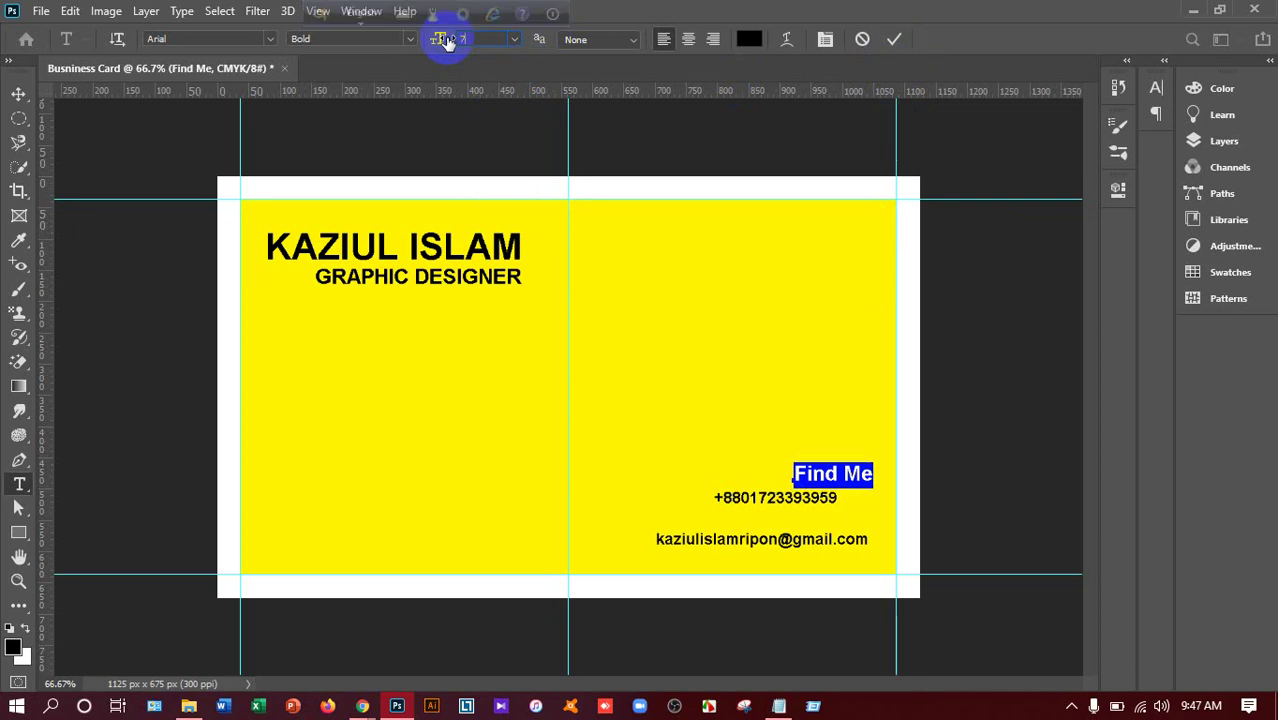
click(595, 175)
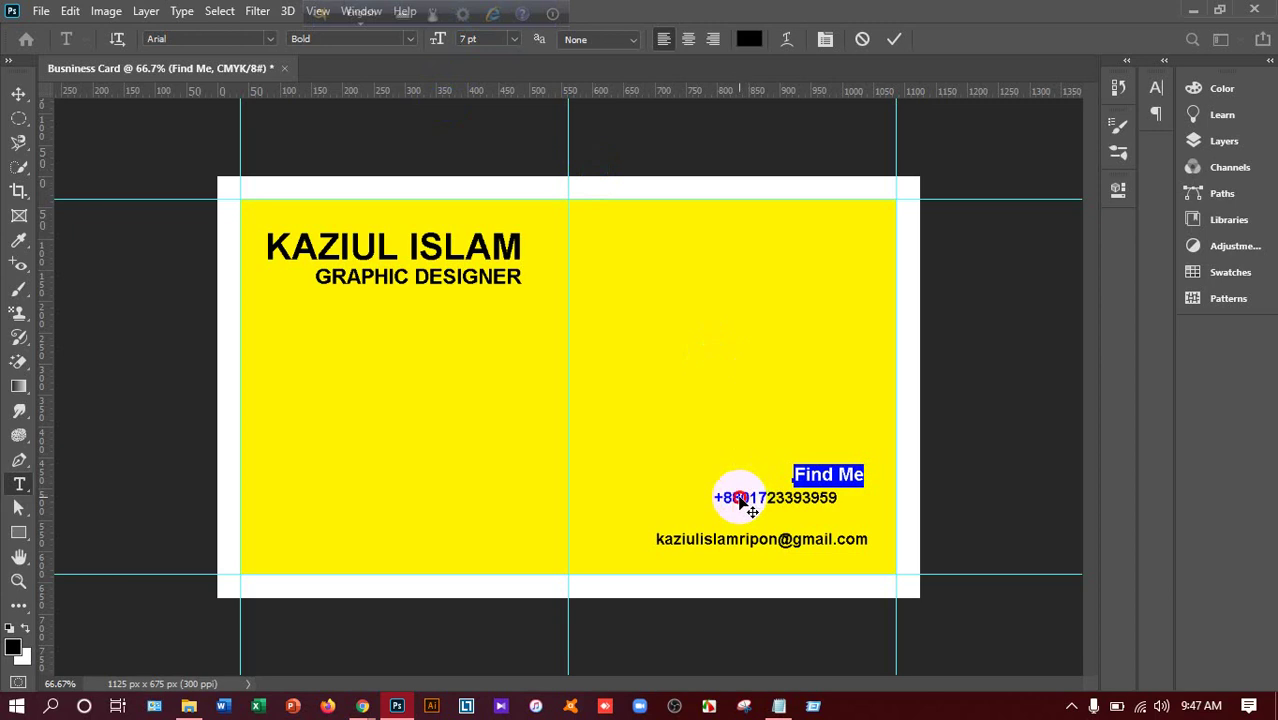
key(Right)
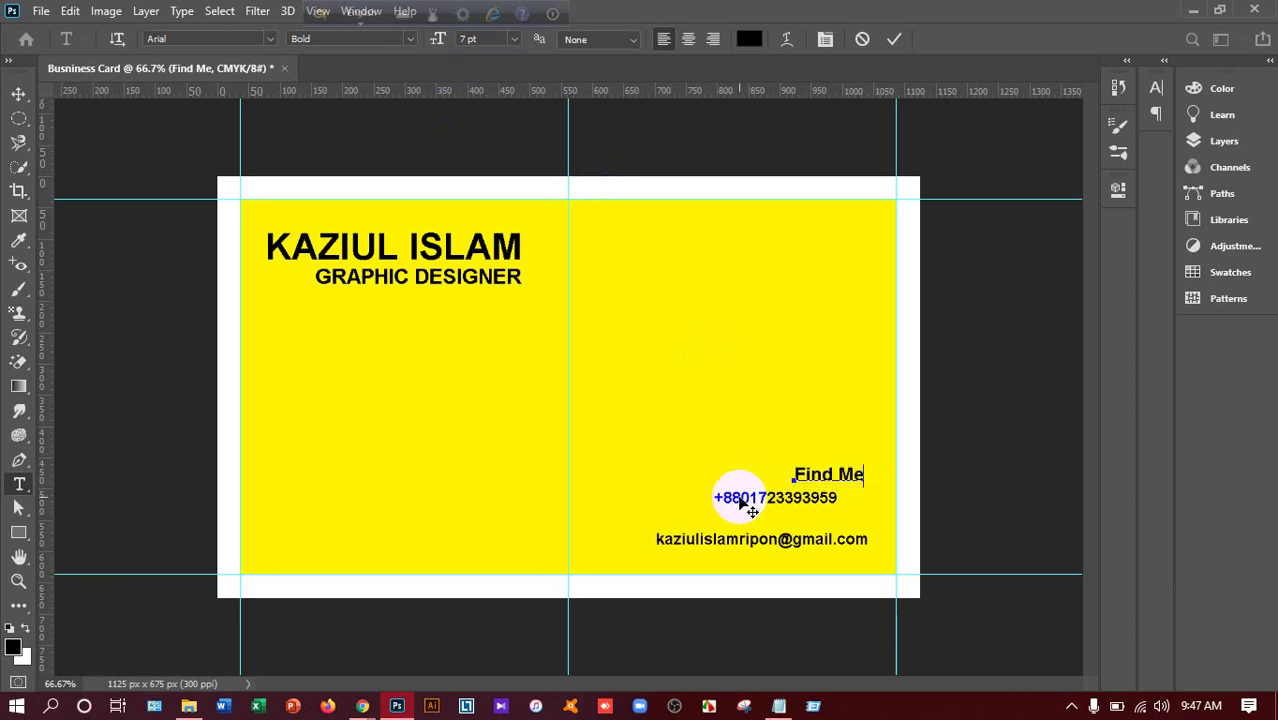
click(894, 39)
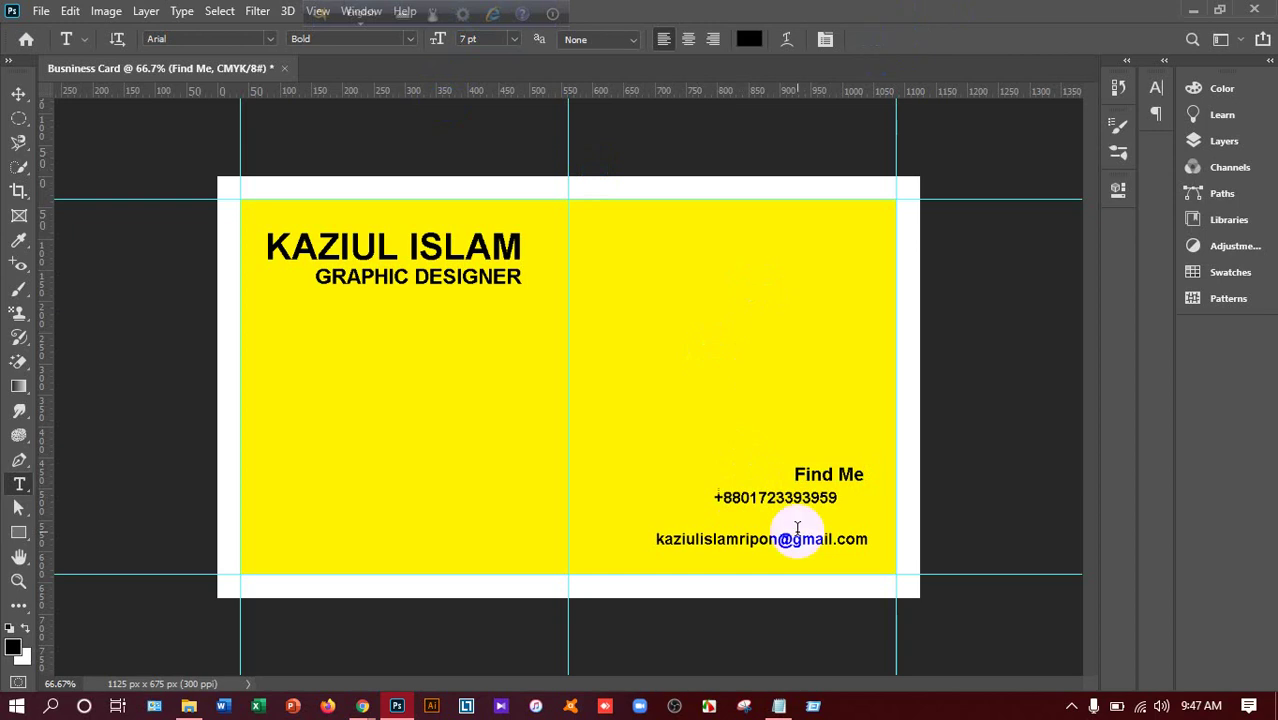
drag(747, 499, 761, 494)
Move the phone number down above the Gmail line and lower Find Me toward it.
key(v)
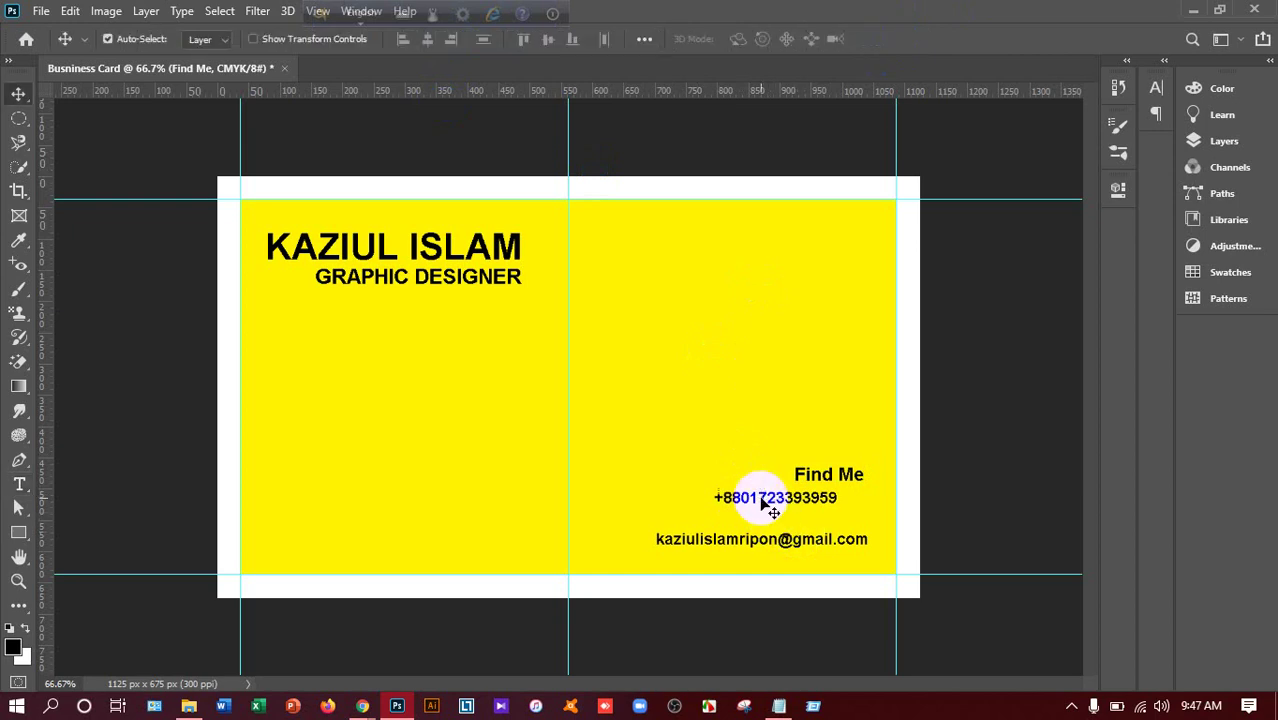
drag(761, 505, 778, 530)
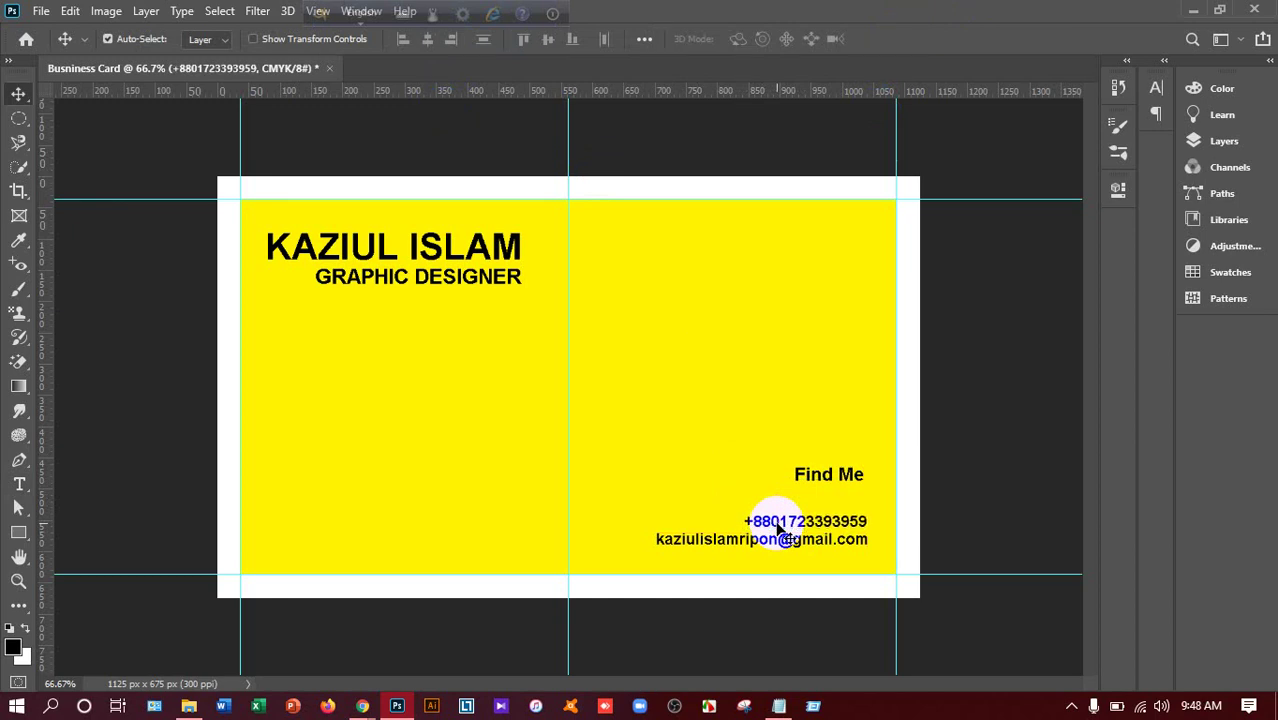
drag(826, 481, 826, 489)
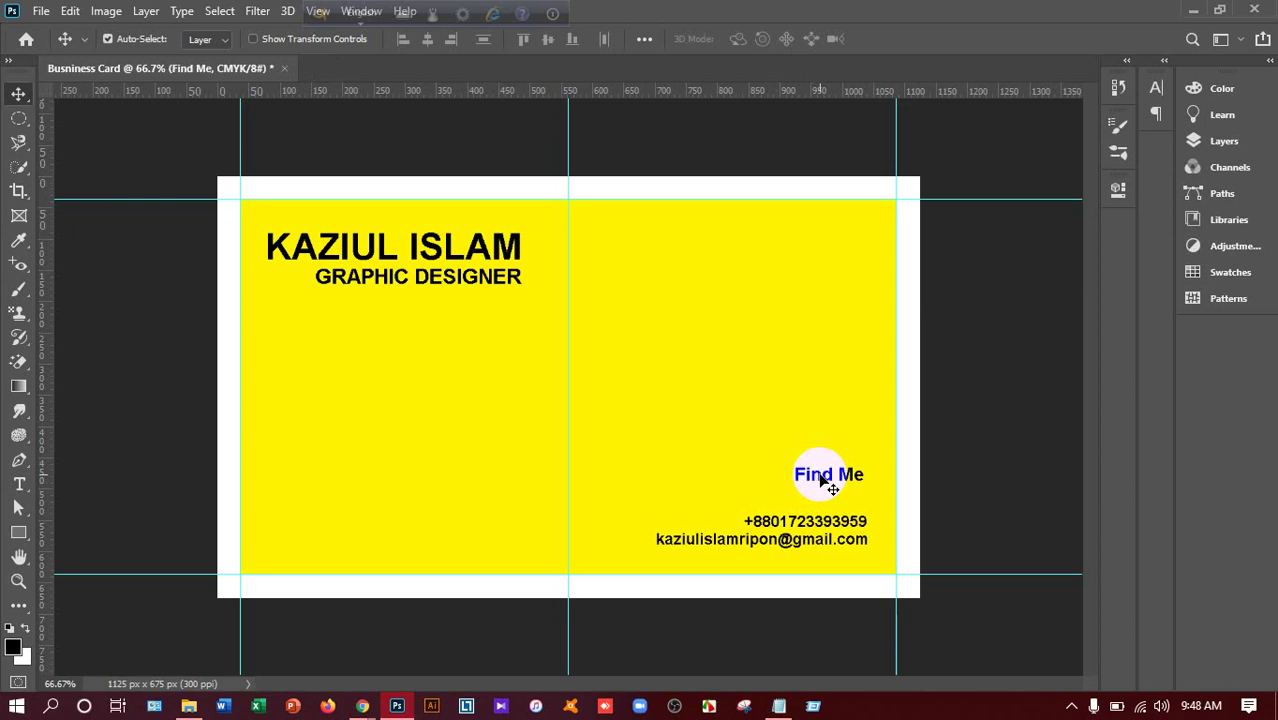
key(Down)
key(Down)
key(Down)
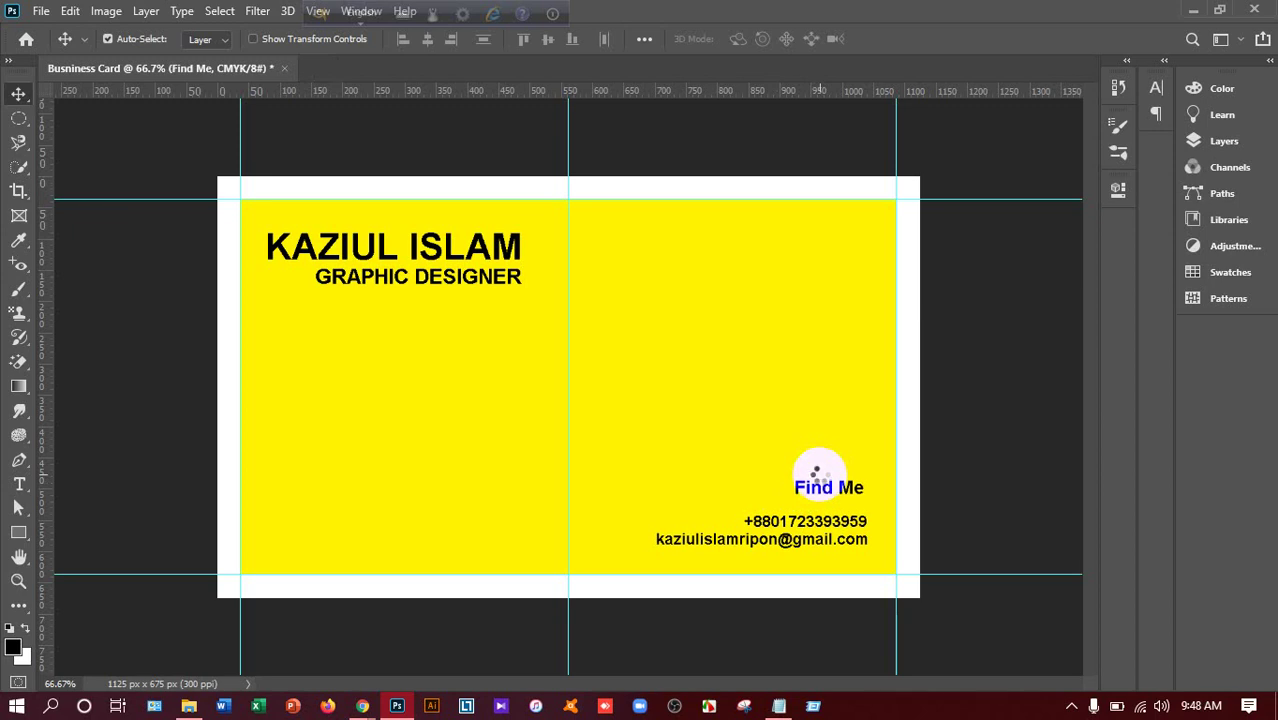
key(Down)
key(Down)
key(Down)
key(Down)
key(Down)
key(Down)
key(Down)
key(Down)
key(Down)
Fine-tune Find Me's position so its right edge aligns with the contact lines.
key(Right)
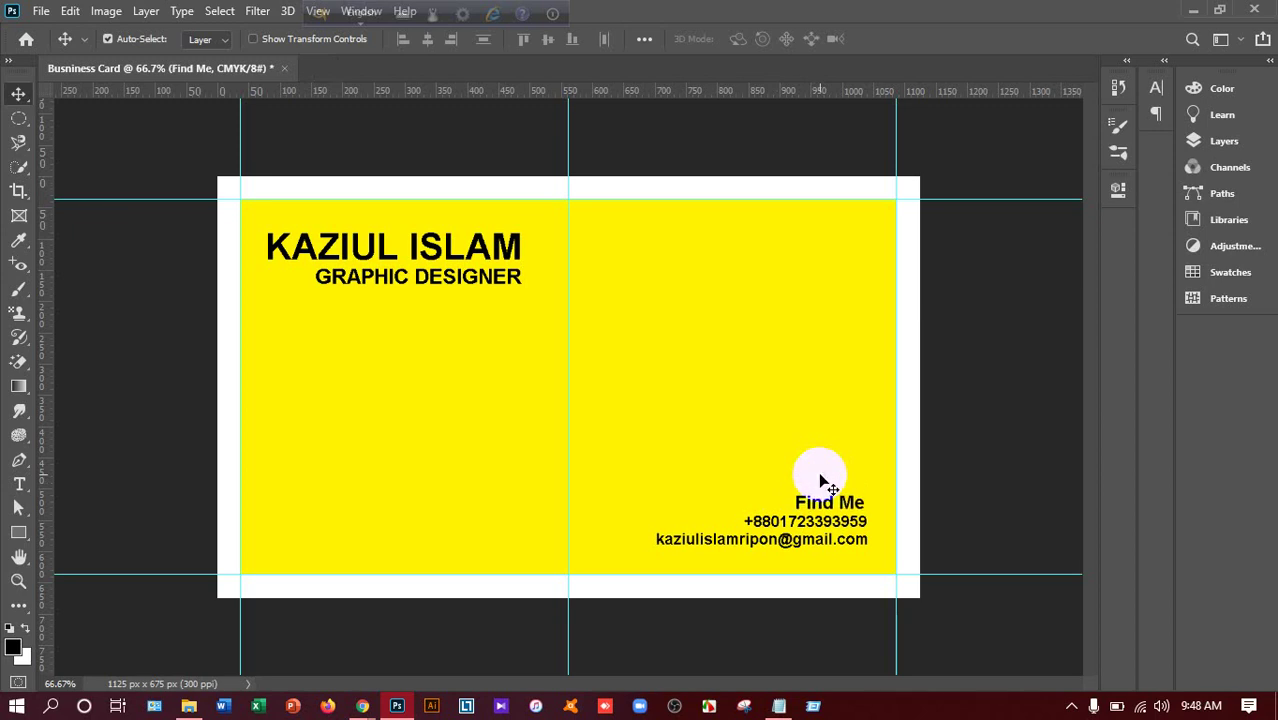
key(Right)
key(Right)
key(Up)
key(Right)
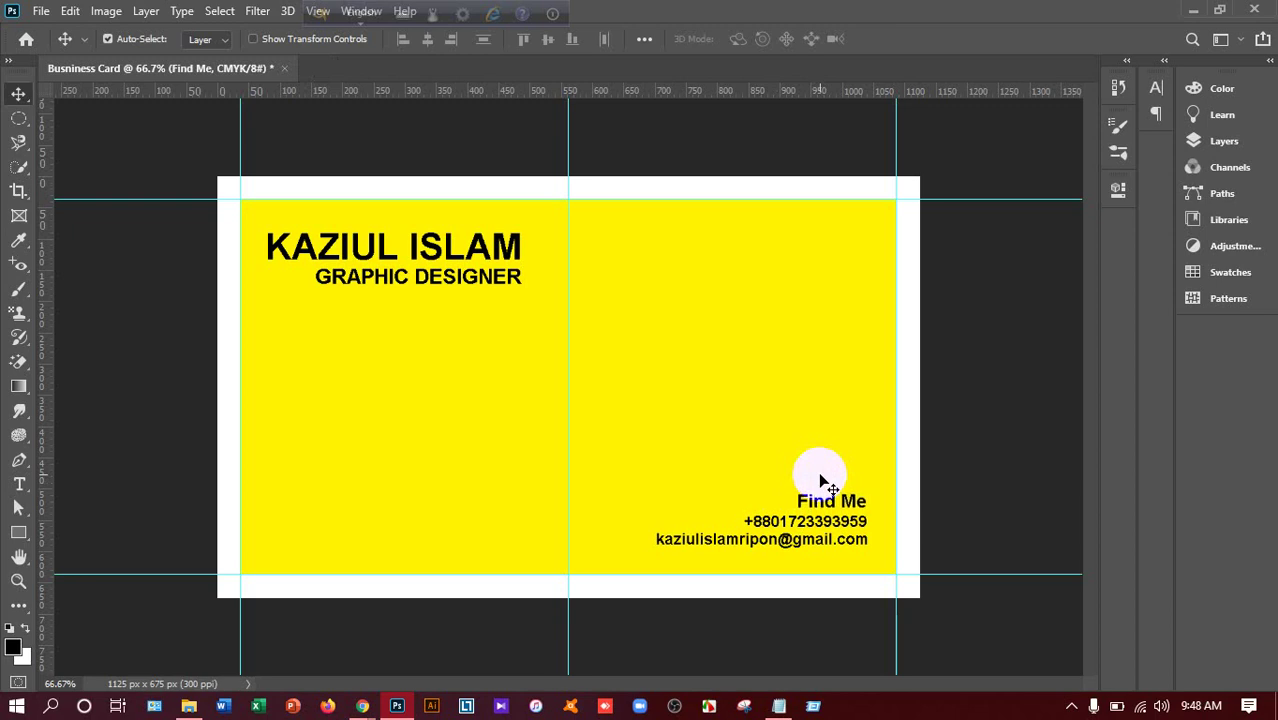
key(Down)
key(Left)
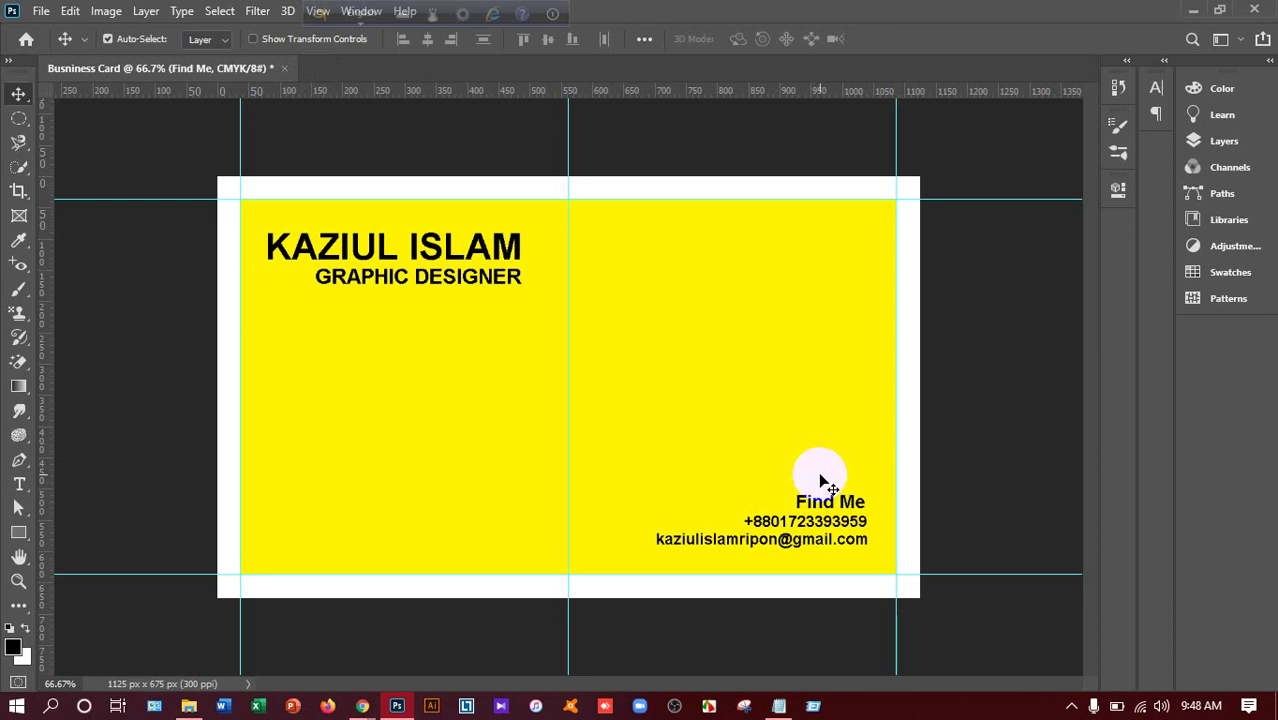
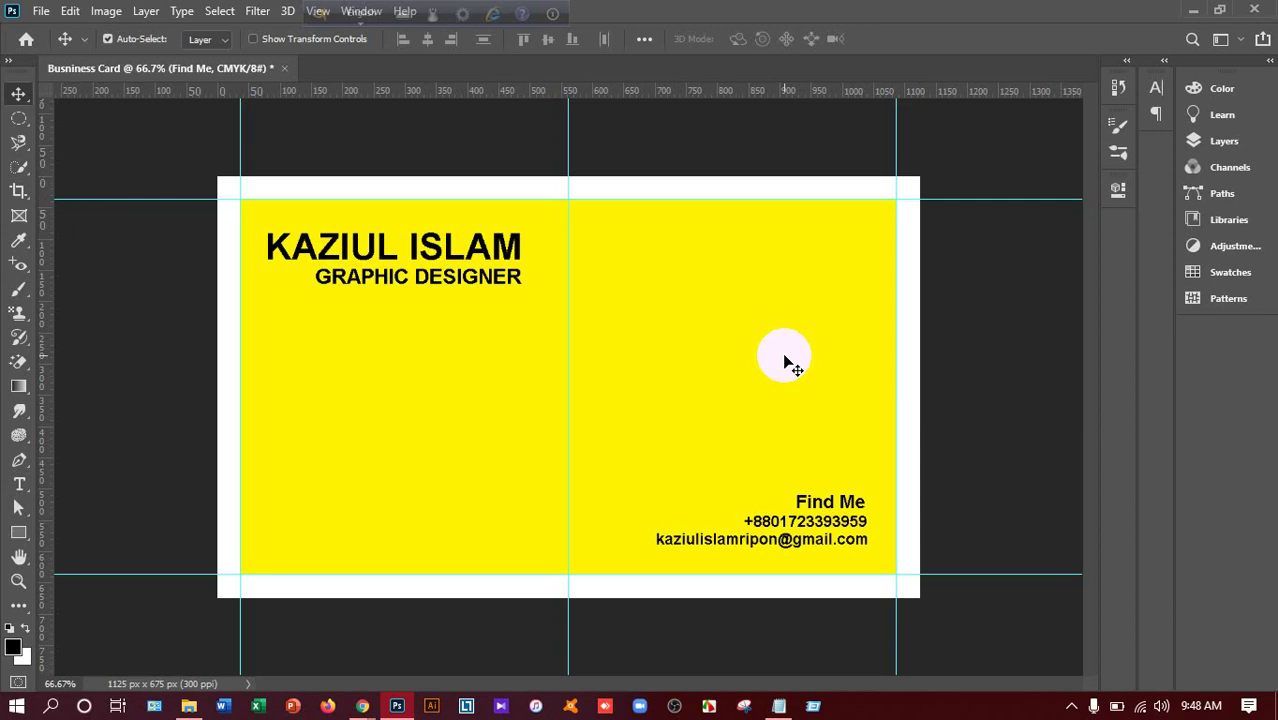
Draw a small trial square left of the card centre with the Rectangle tool.
click(19, 533)
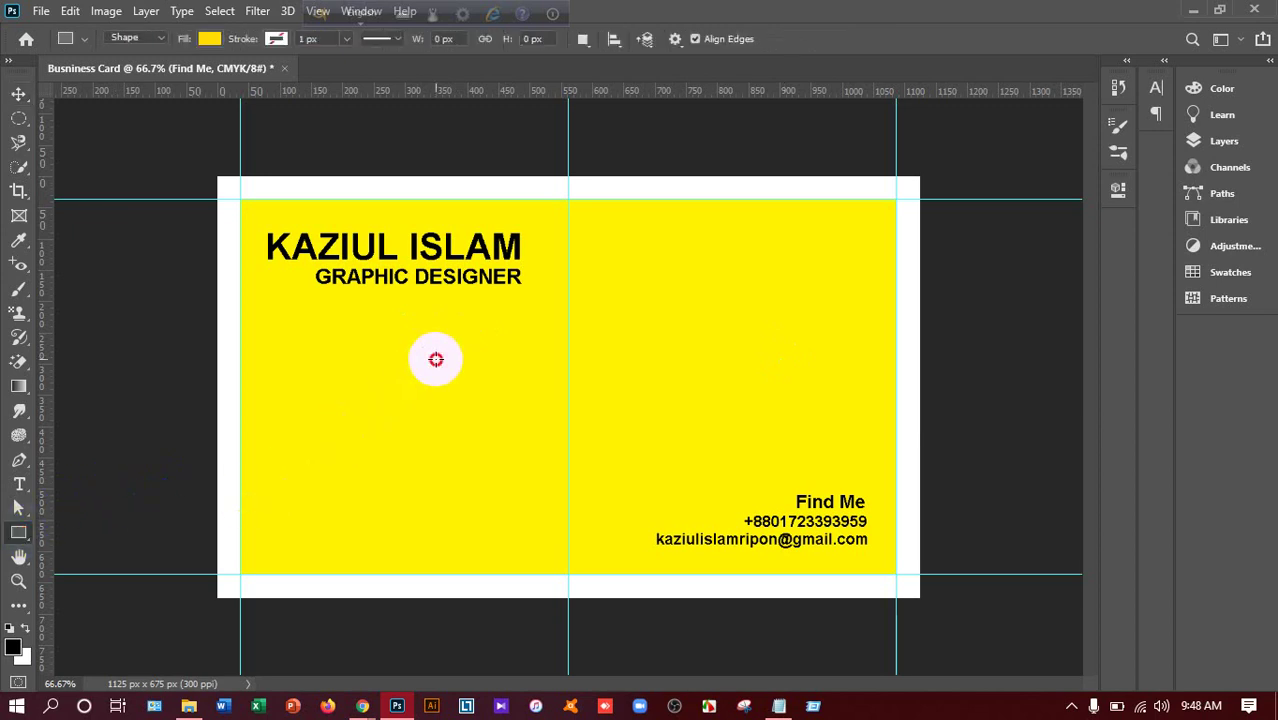
drag(436, 360, 504, 408)
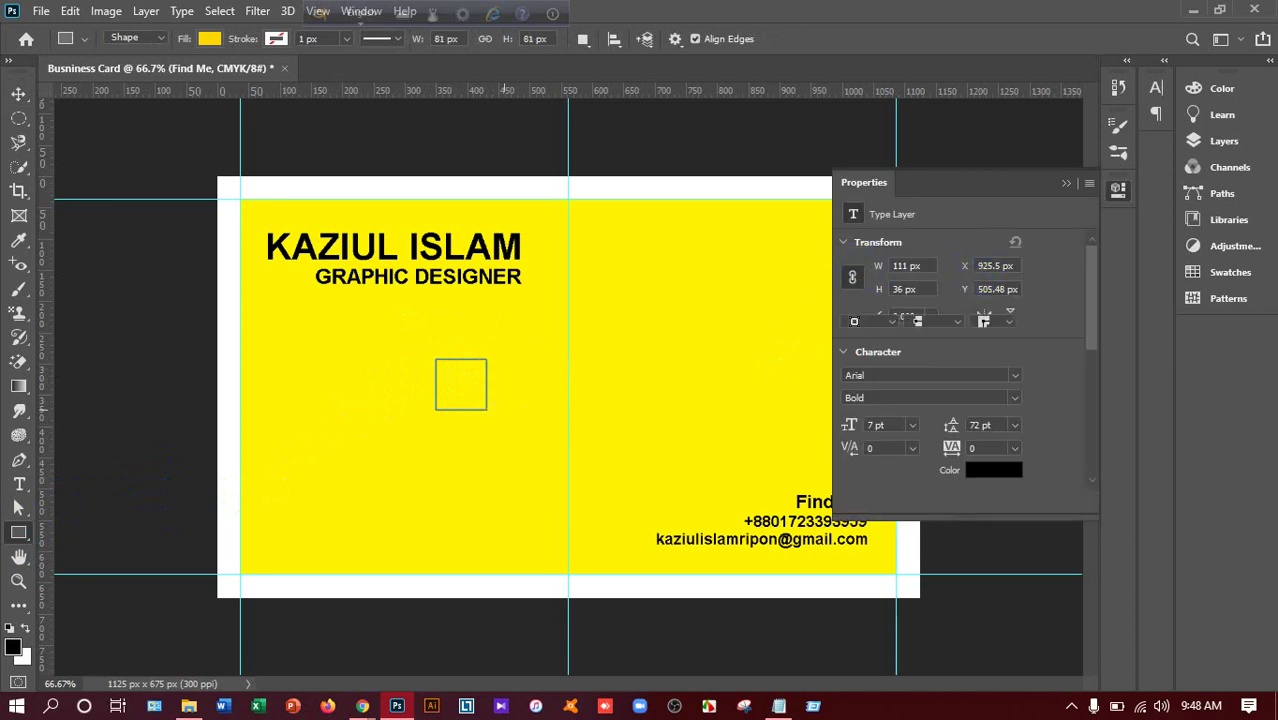
click(1222, 141)
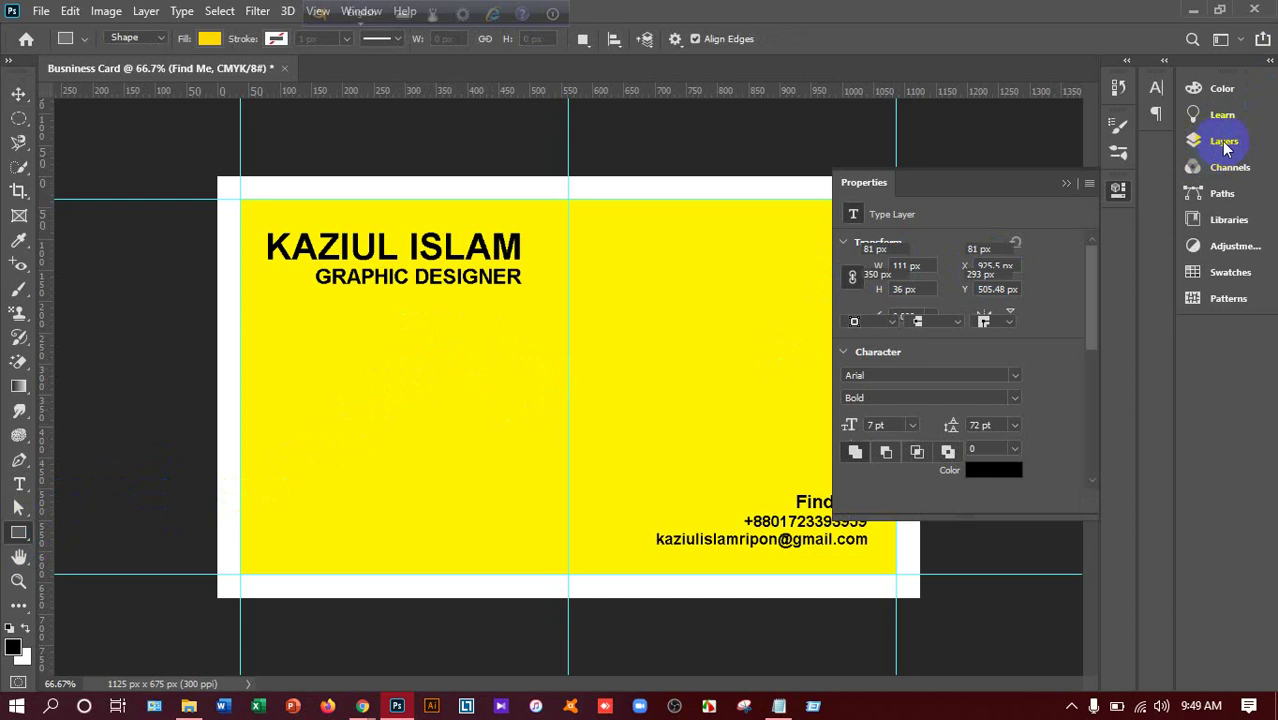
Select Rectangle 1 in the Layers panel and add an empty layer above it.
click(1233, 146)
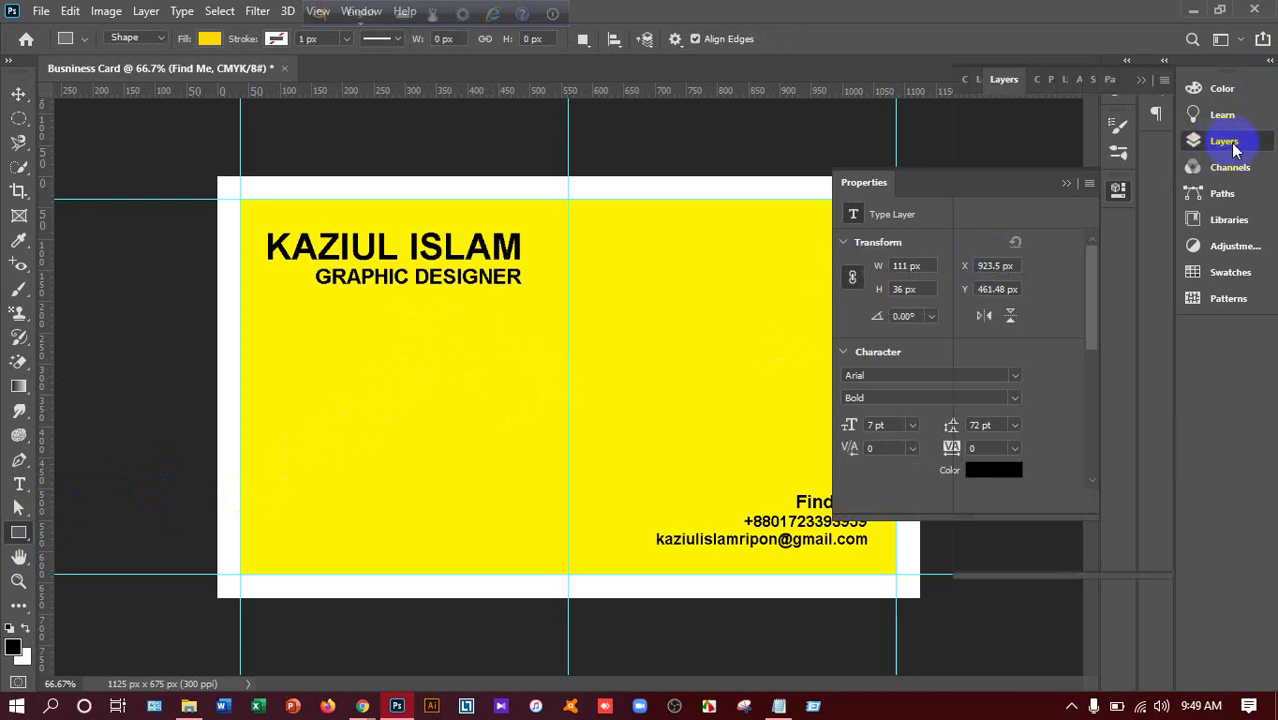
click(1235, 147)
click(1232, 146)
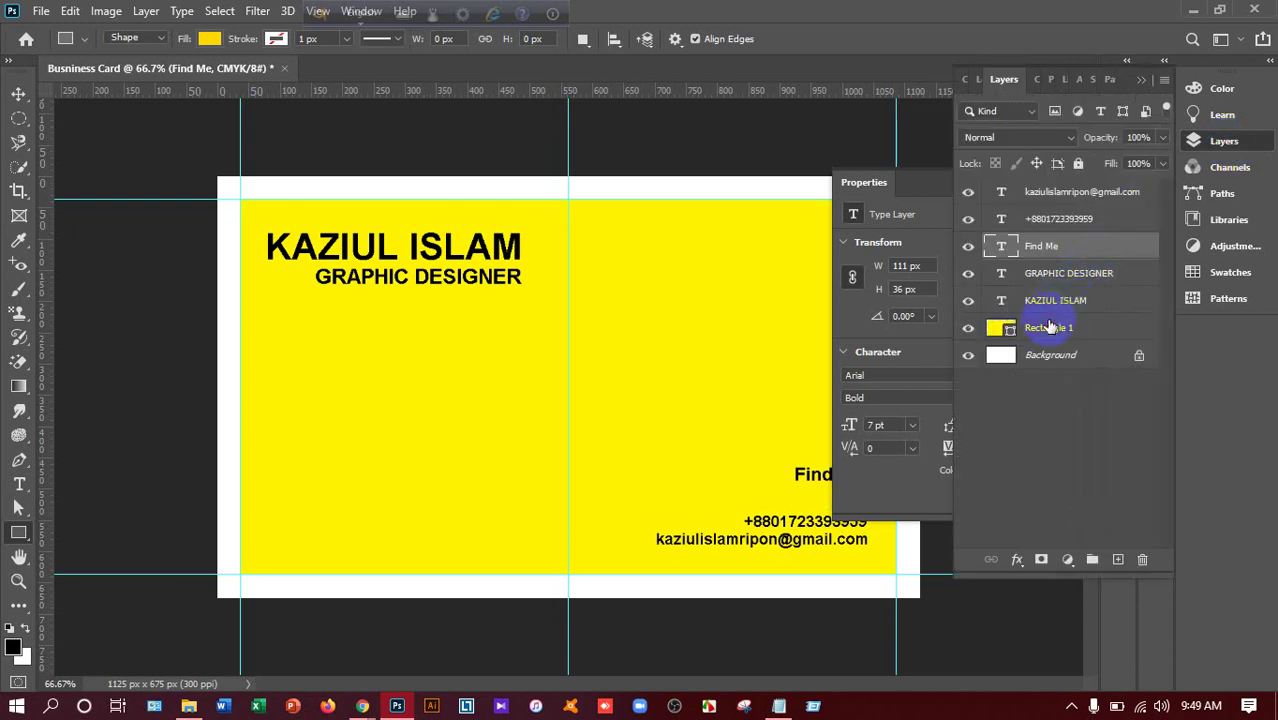
click(1048, 327)
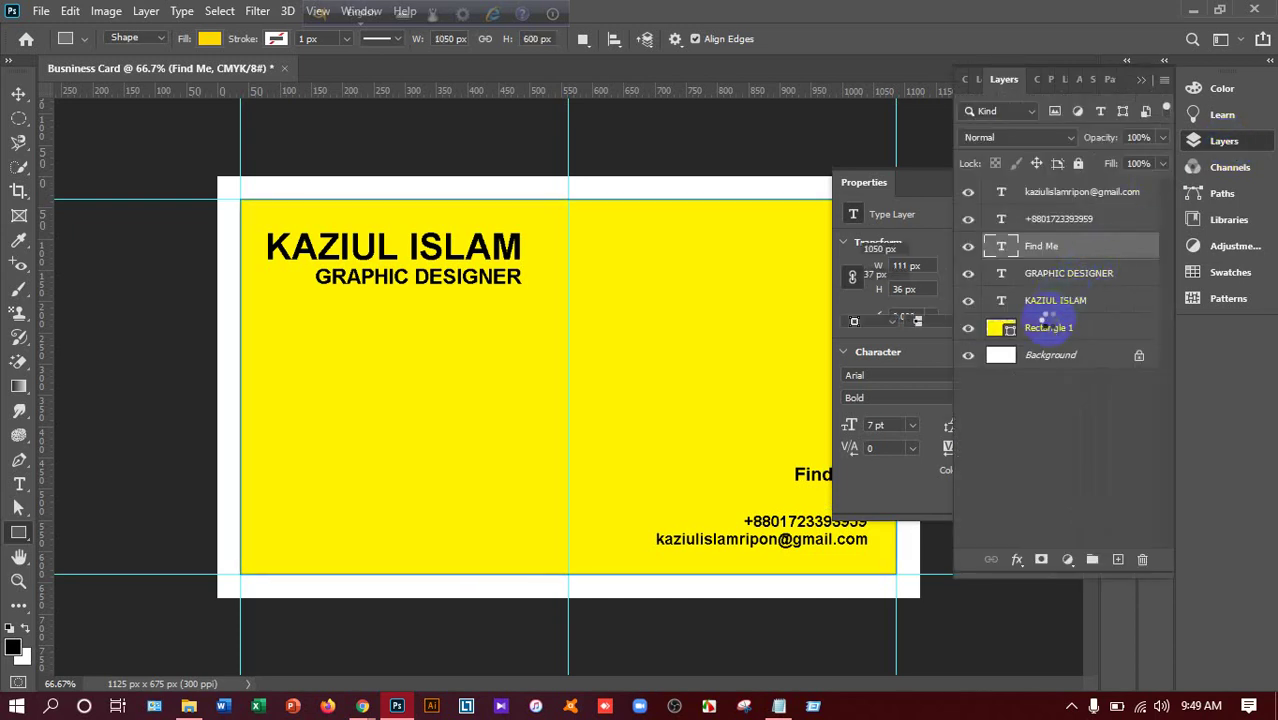
click(1060, 327)
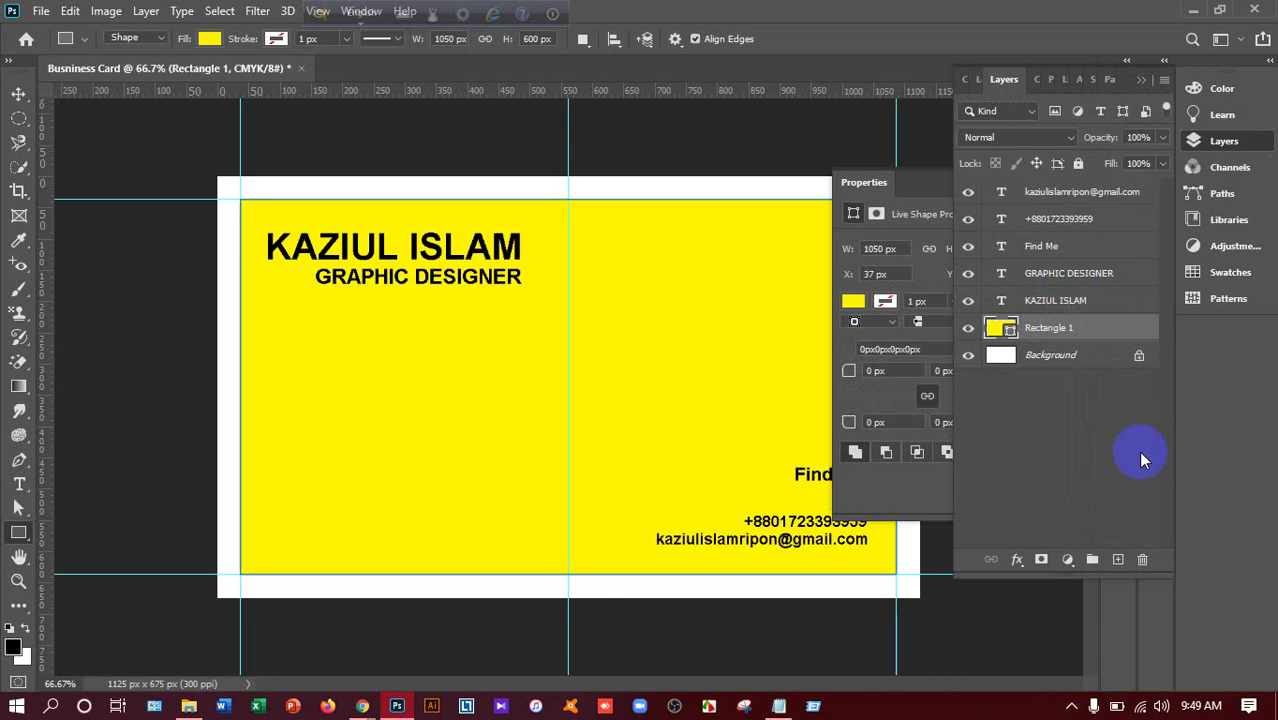
click(1117, 560)
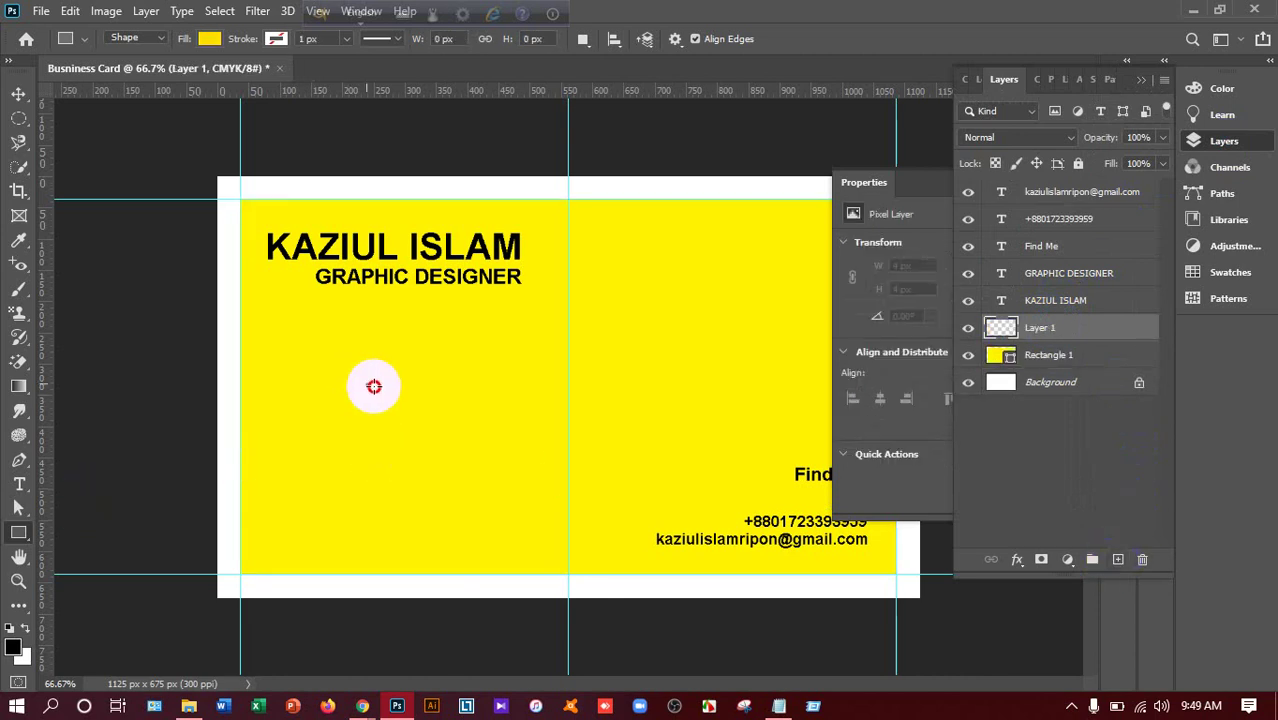
Draw a 77 px square left of centre with no fill and a black outline.
drag(365, 383, 418, 432)
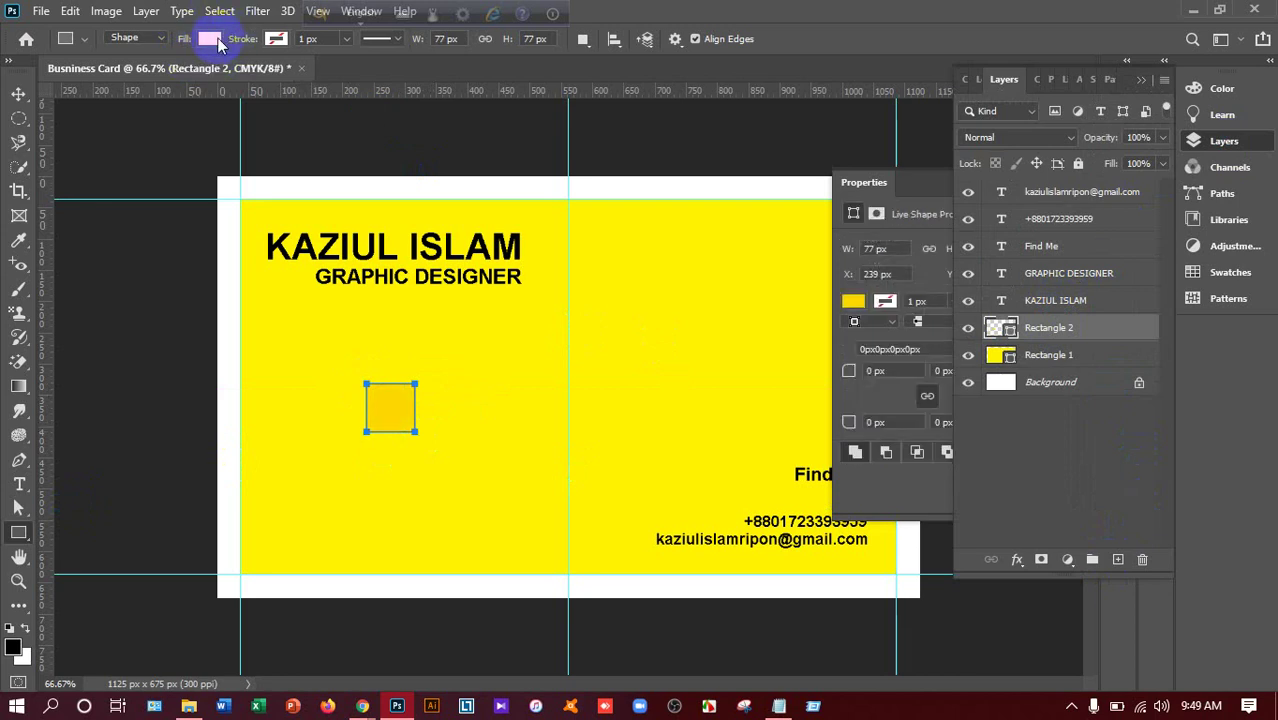
click(210, 39)
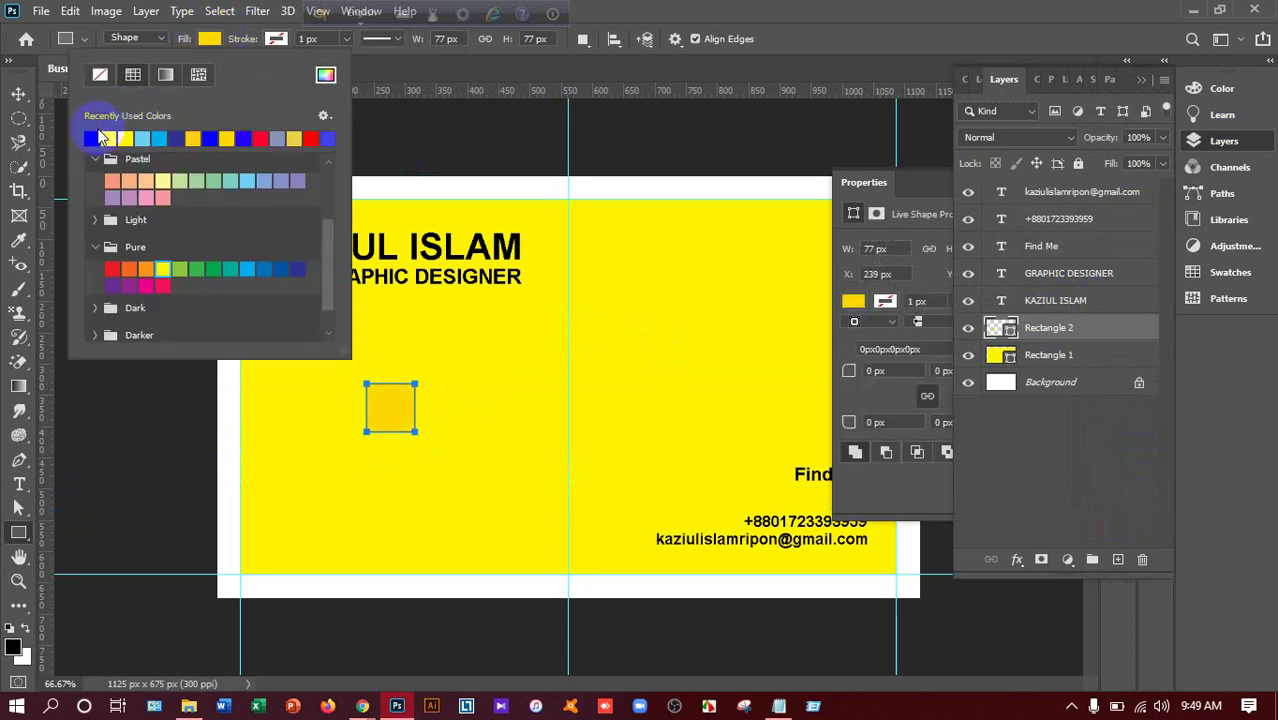
click(100, 77)
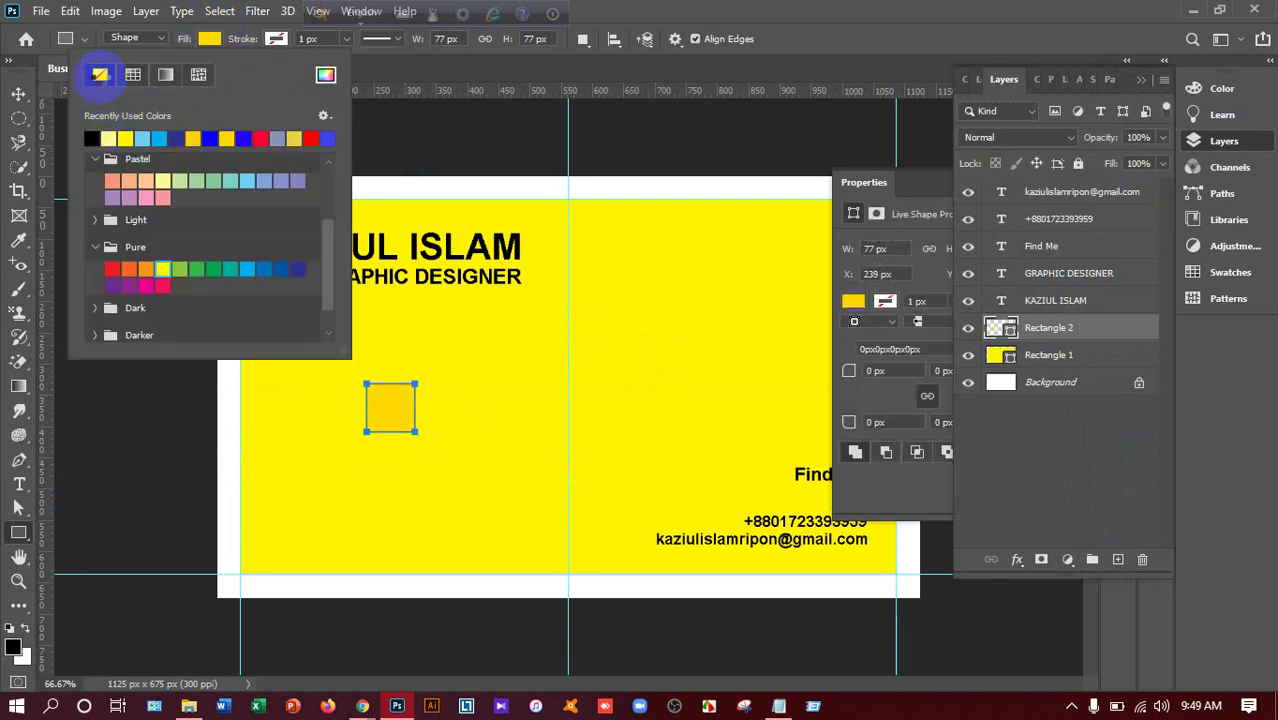
click(284, 42)
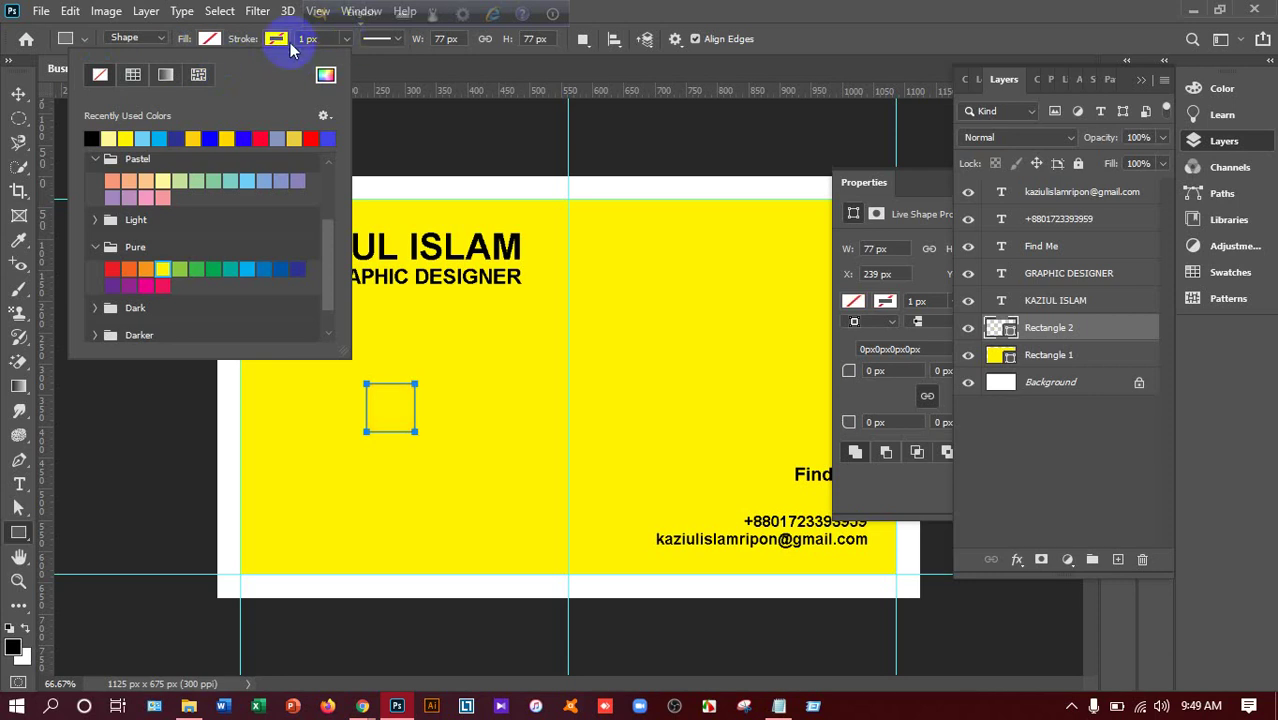
click(287, 45)
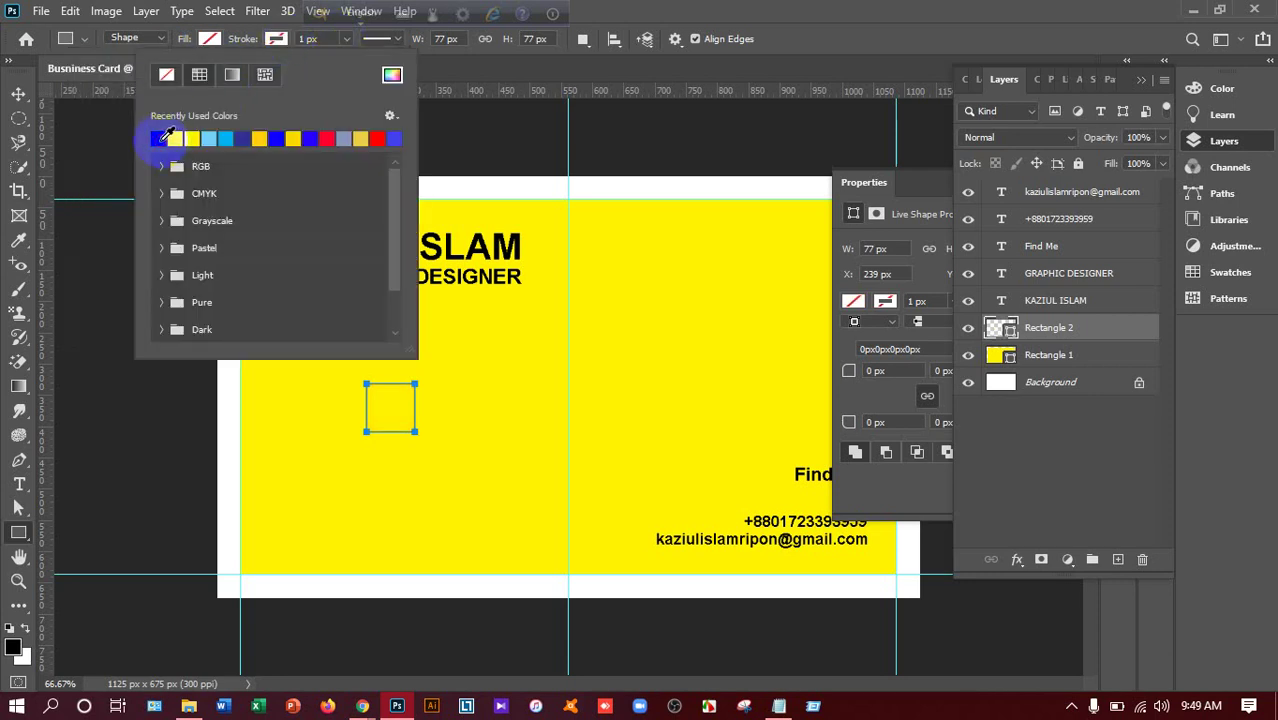
click(160, 141)
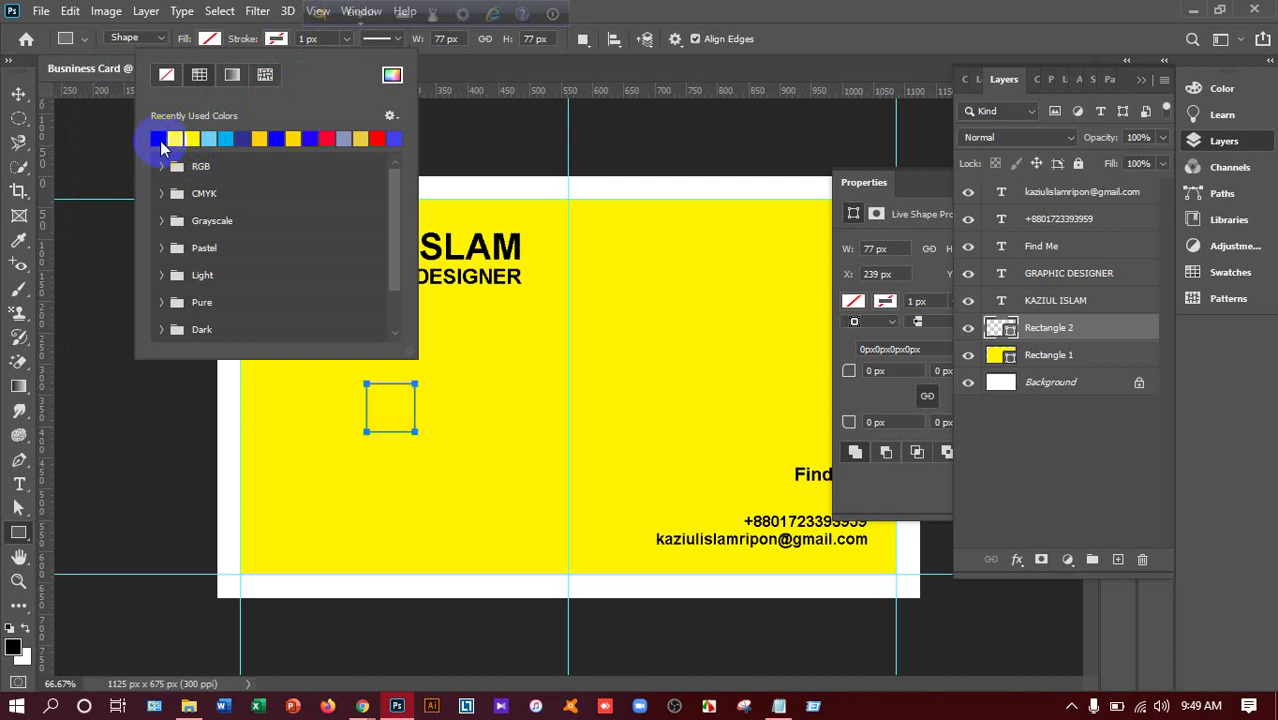
Set the square's stroke width to 7 px, passing through 5 px.
click(346, 38)
drag(346, 57, 341, 67)
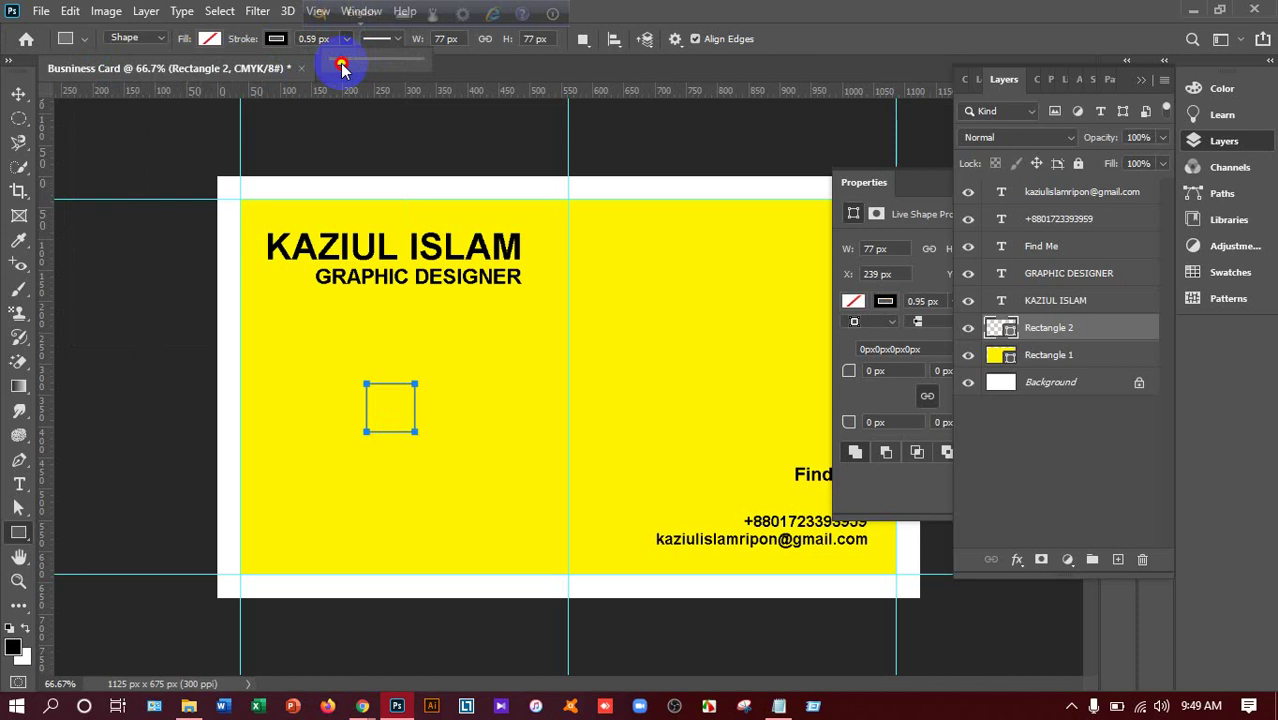
drag(341, 67, 342, 68)
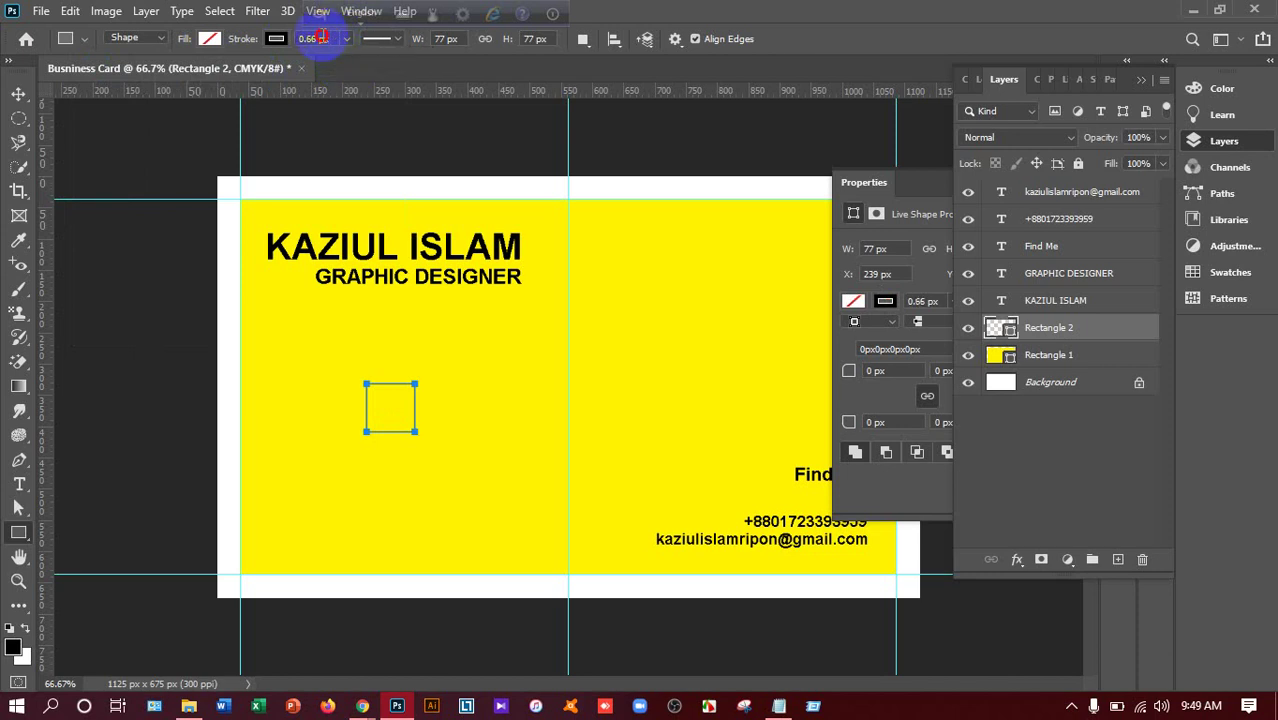
click(278, 38)
click(306, 39)
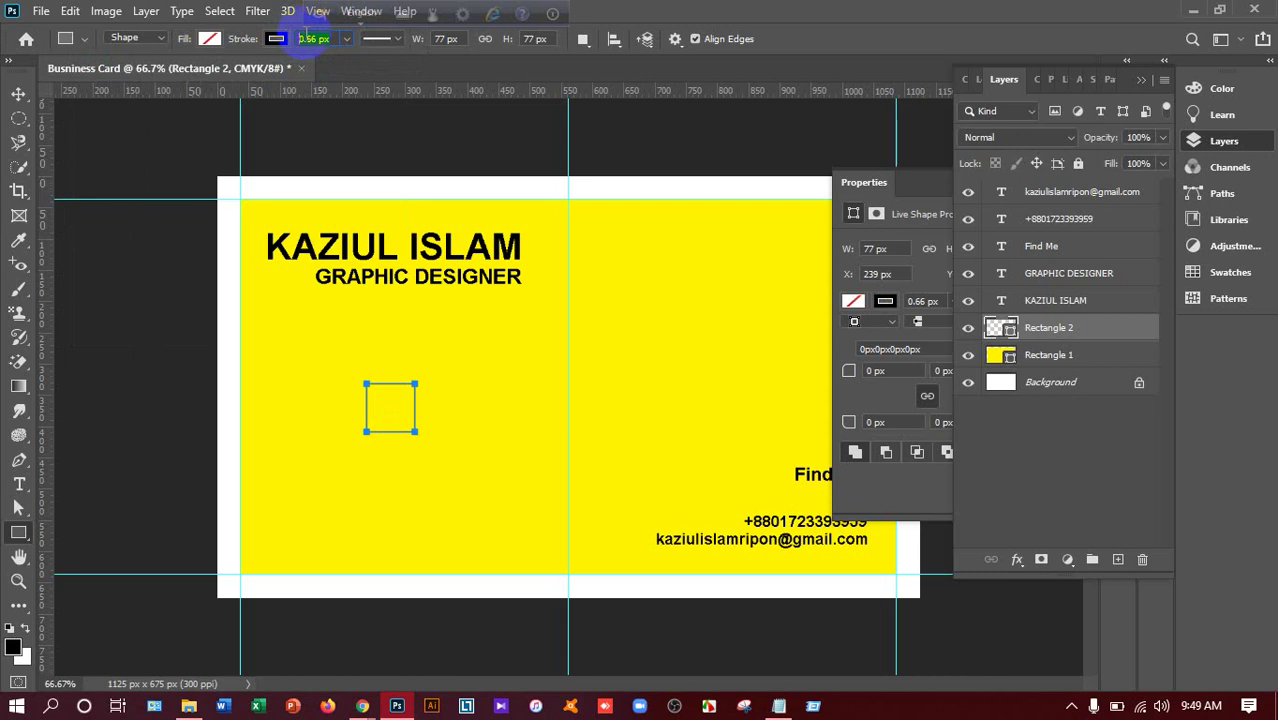
text(5)
key(Return)
click(330, 40)
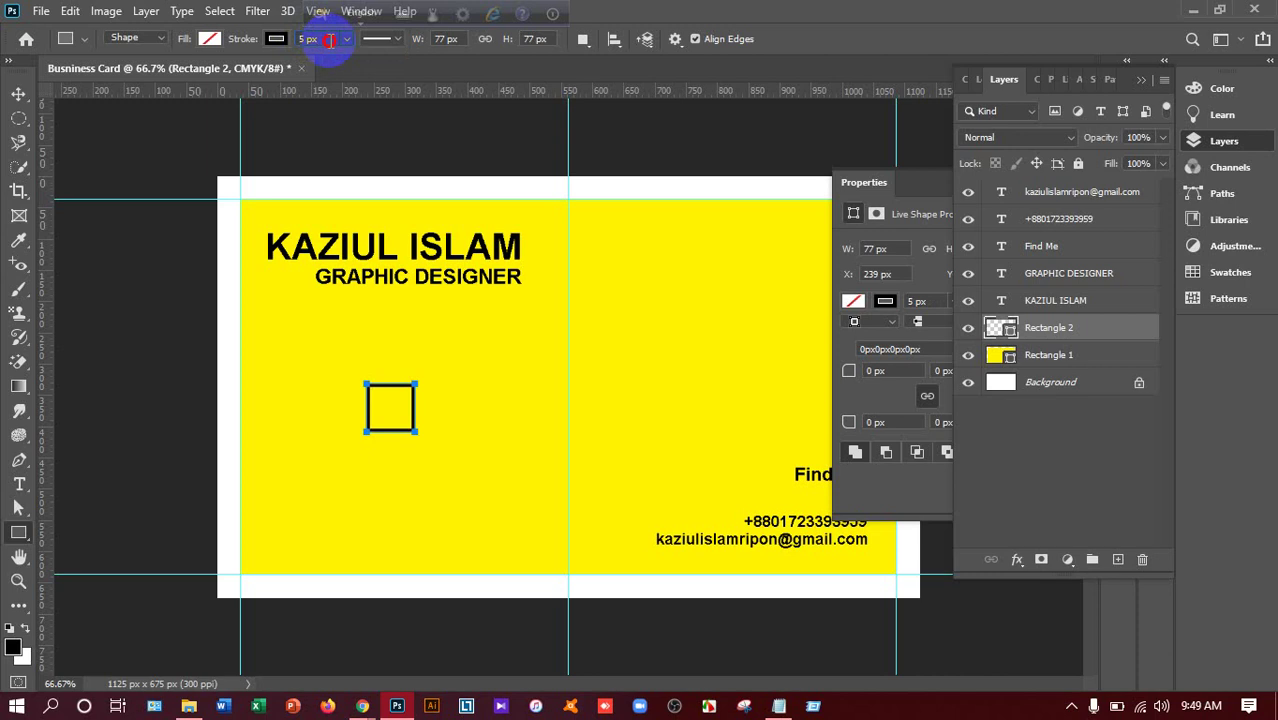
click(279, 38)
text(7)
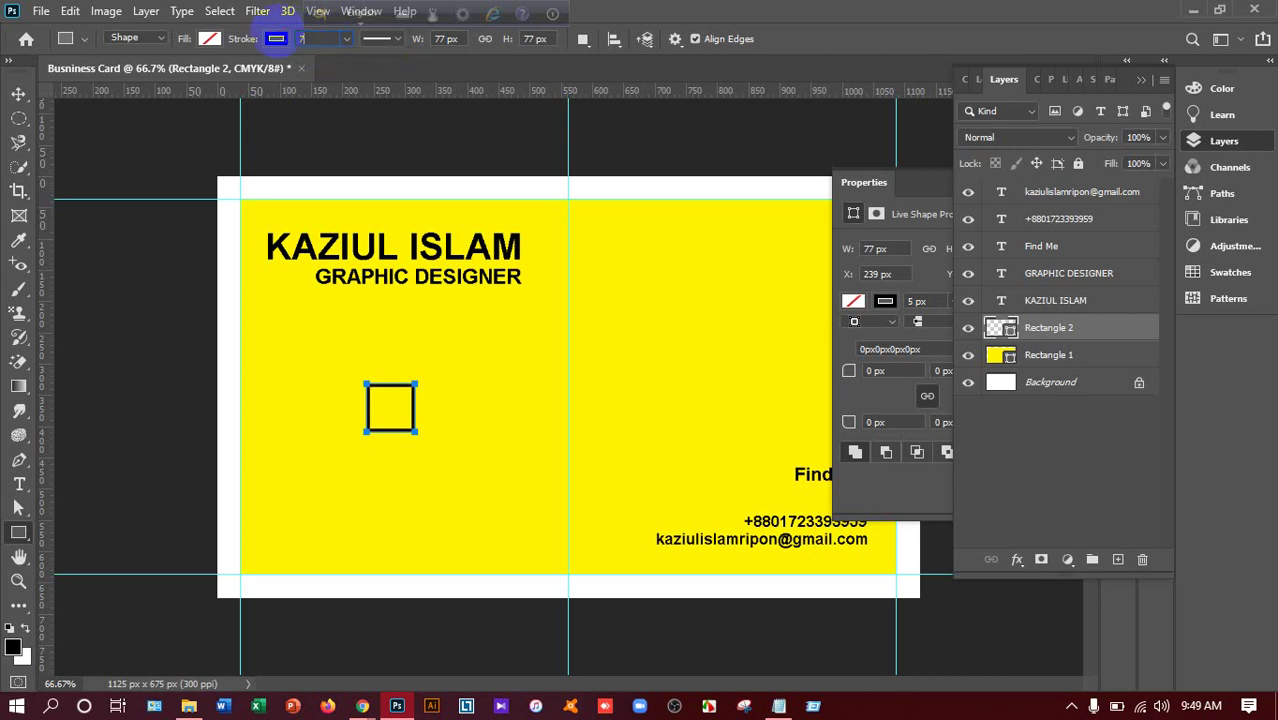
click(277, 38)
key(Return)
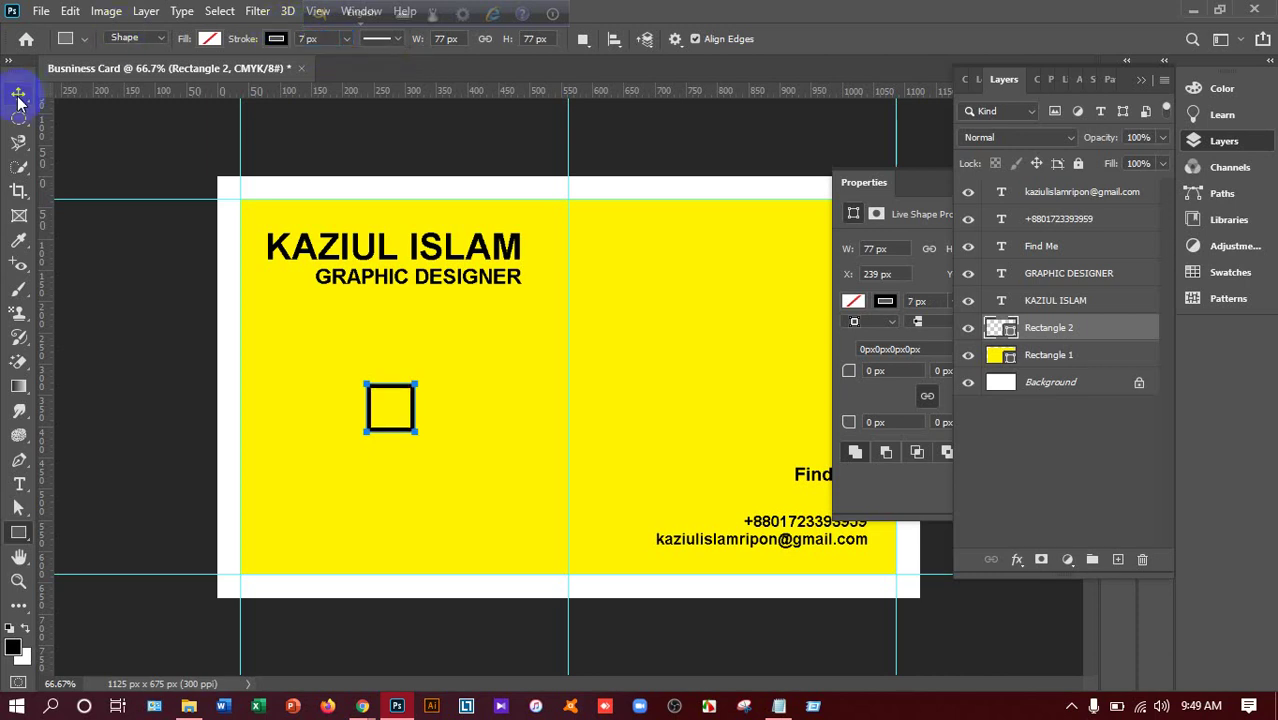
Alt-drag an overlapping copy of the square up-right, then move both squares to the card centre.
click(18, 94)
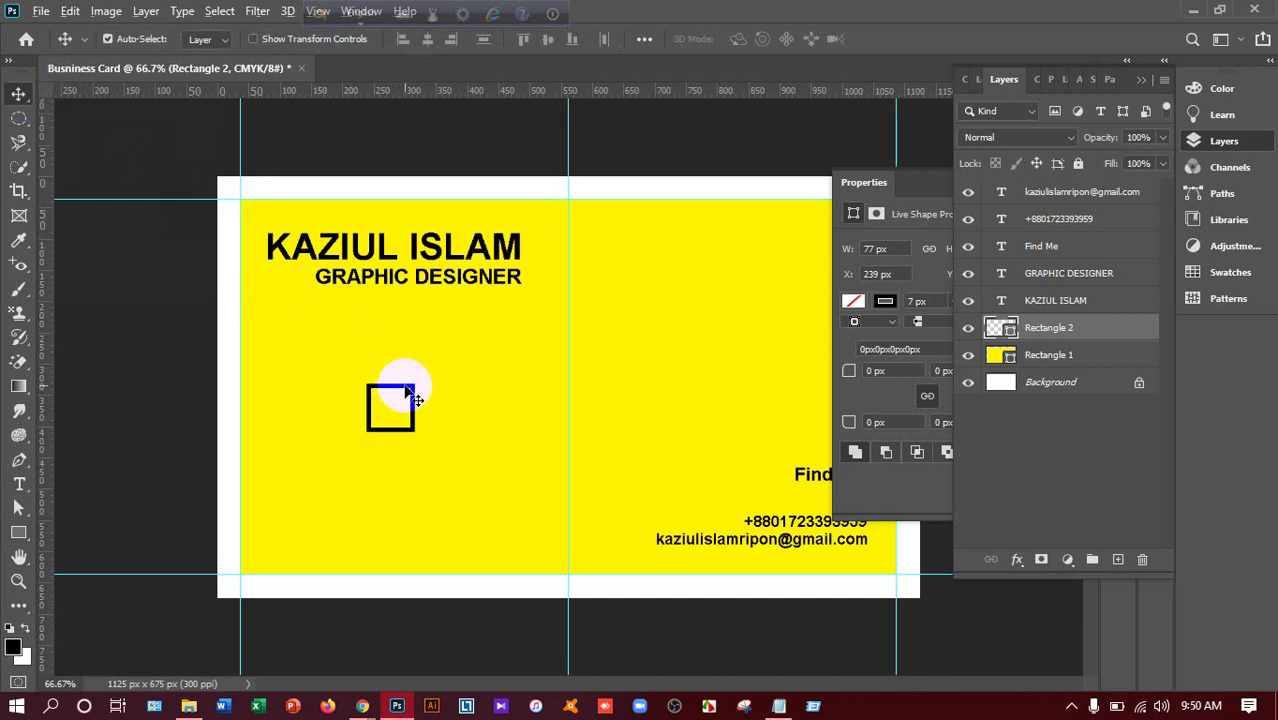
drag(405, 388, 428, 377)
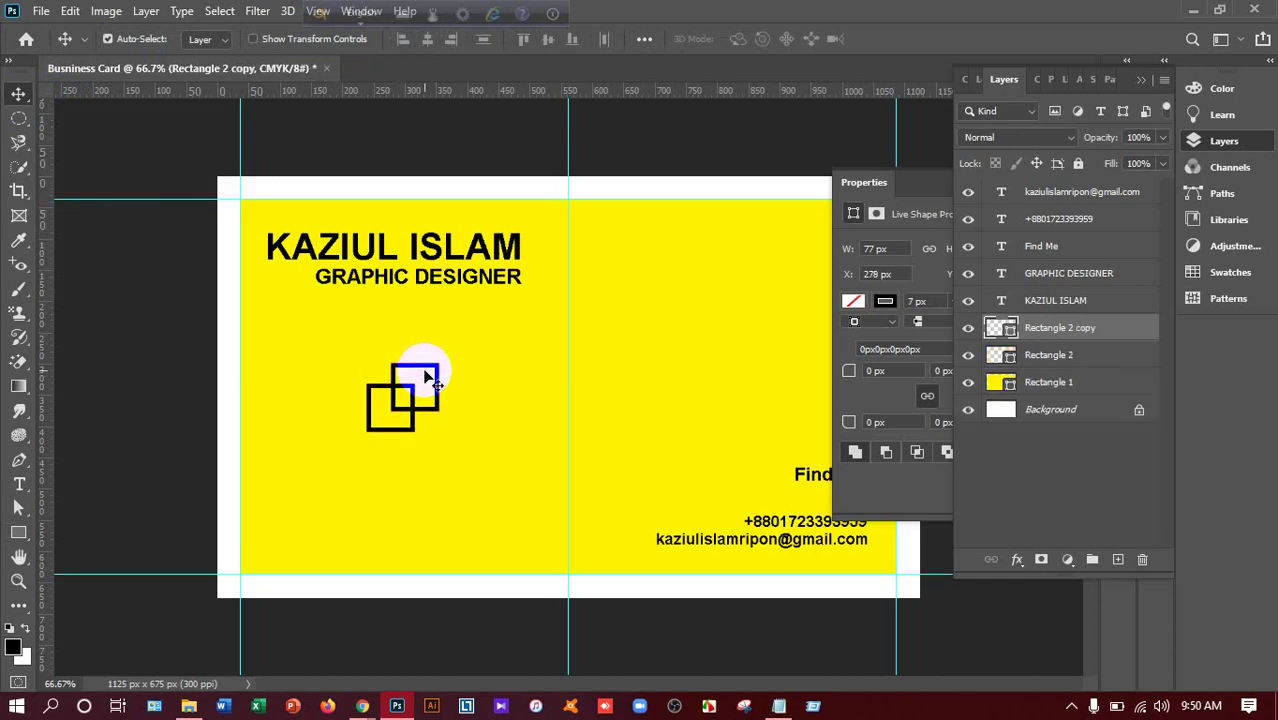
shift+click(378, 420)
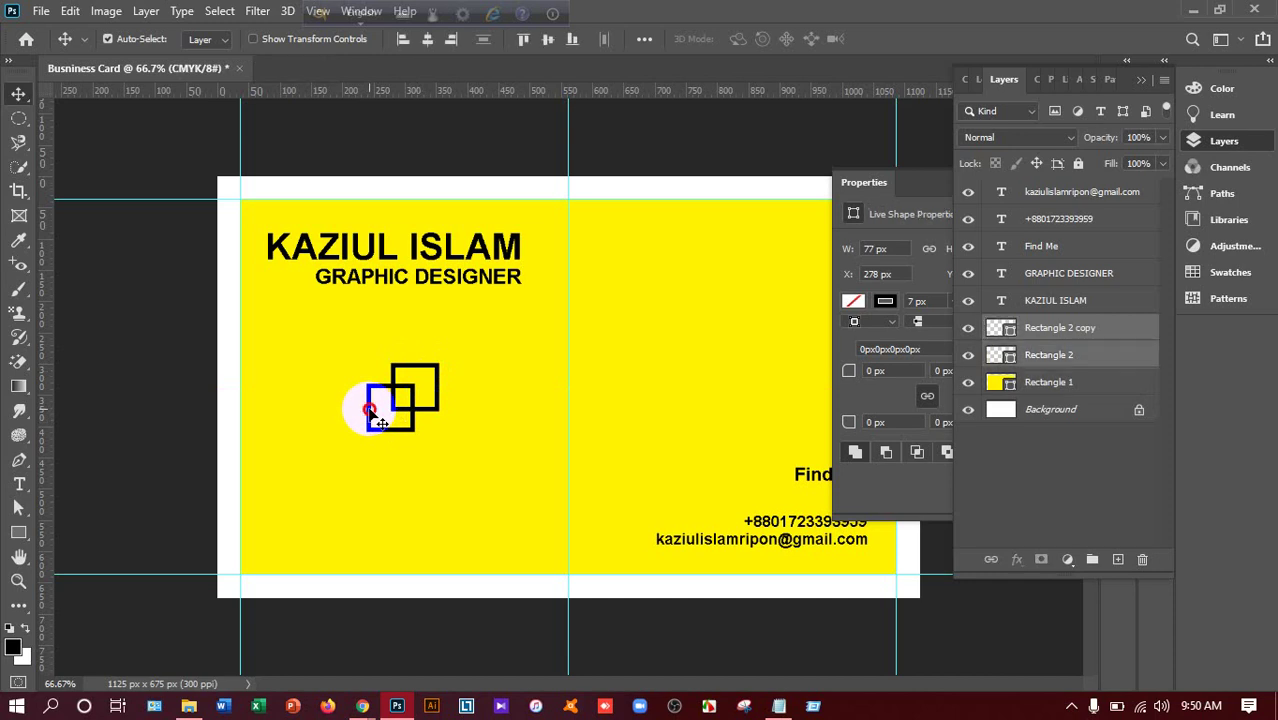
drag(370, 410, 541, 402)
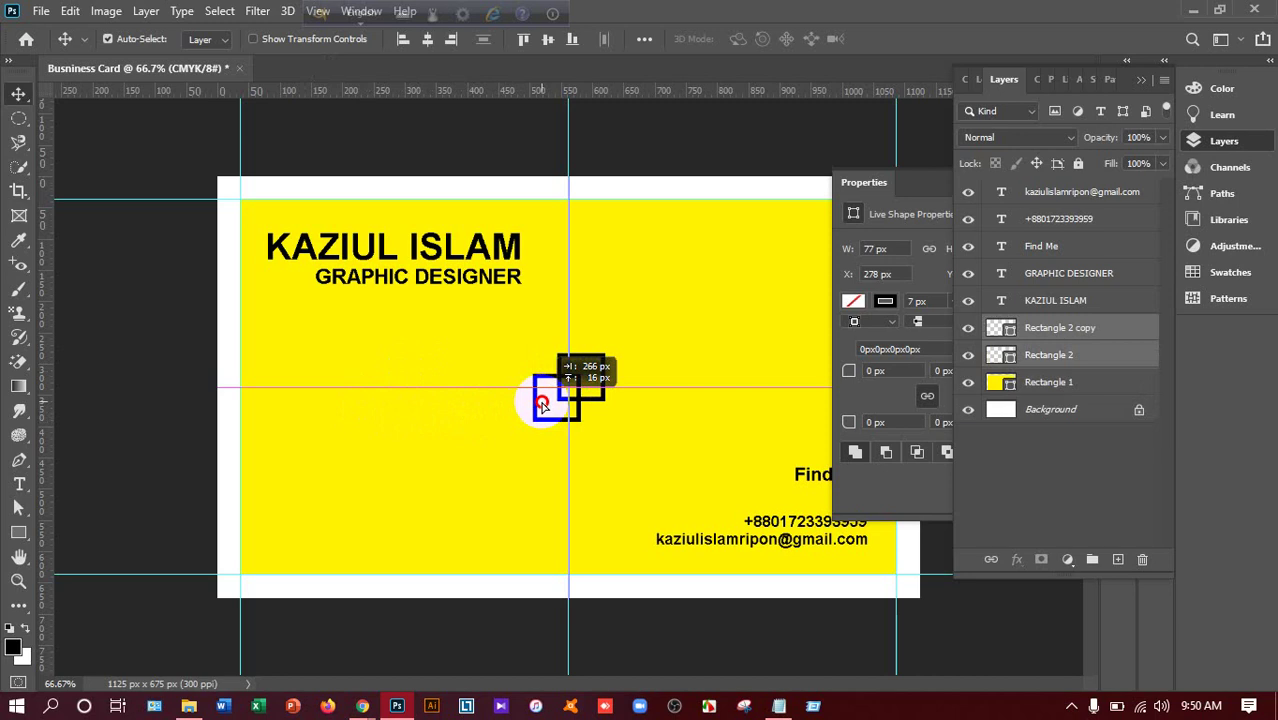
Fade both squares to 18% opacity and collapse the Layers and Properties panels.
click(1161, 138)
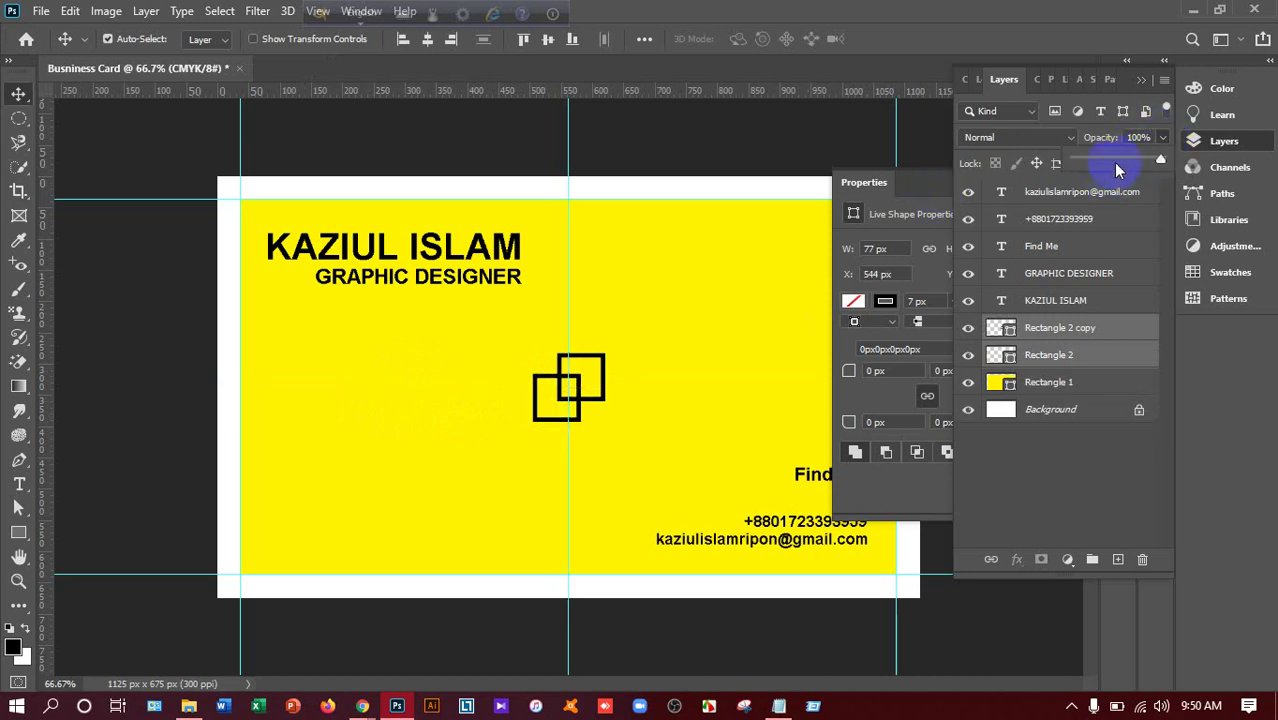
click(1115, 162)
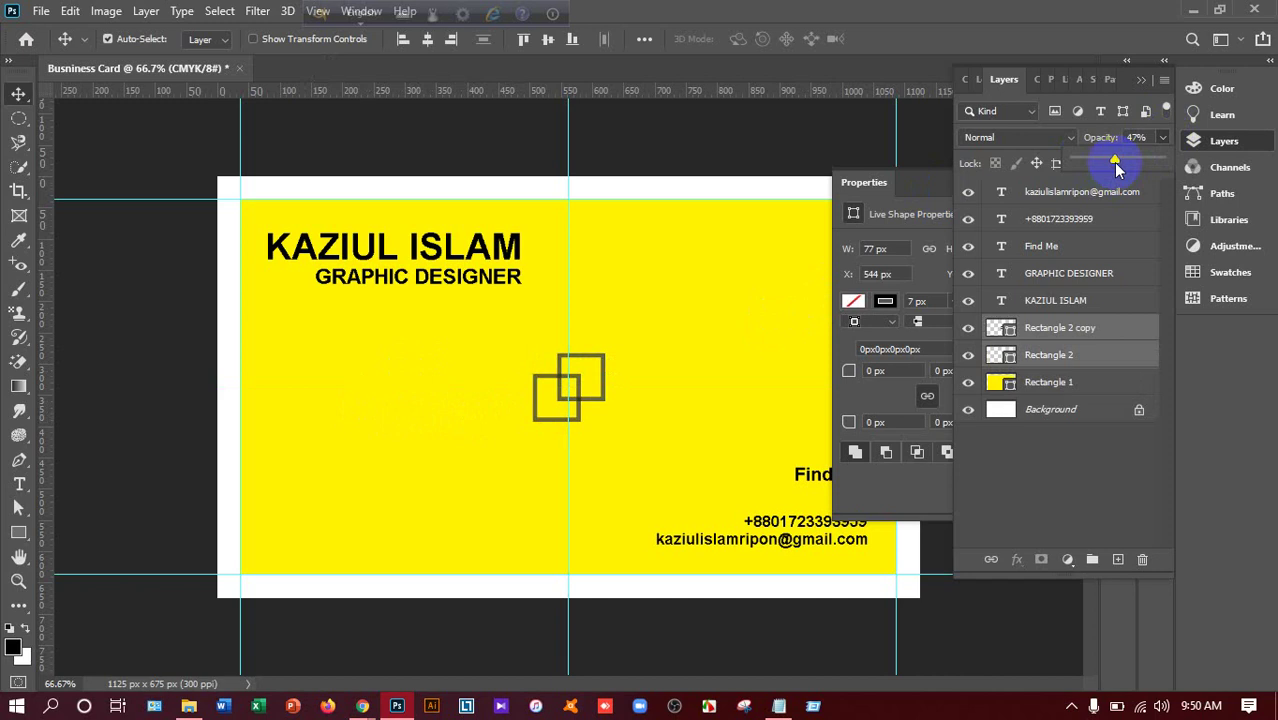
drag(1115, 165, 1091, 162)
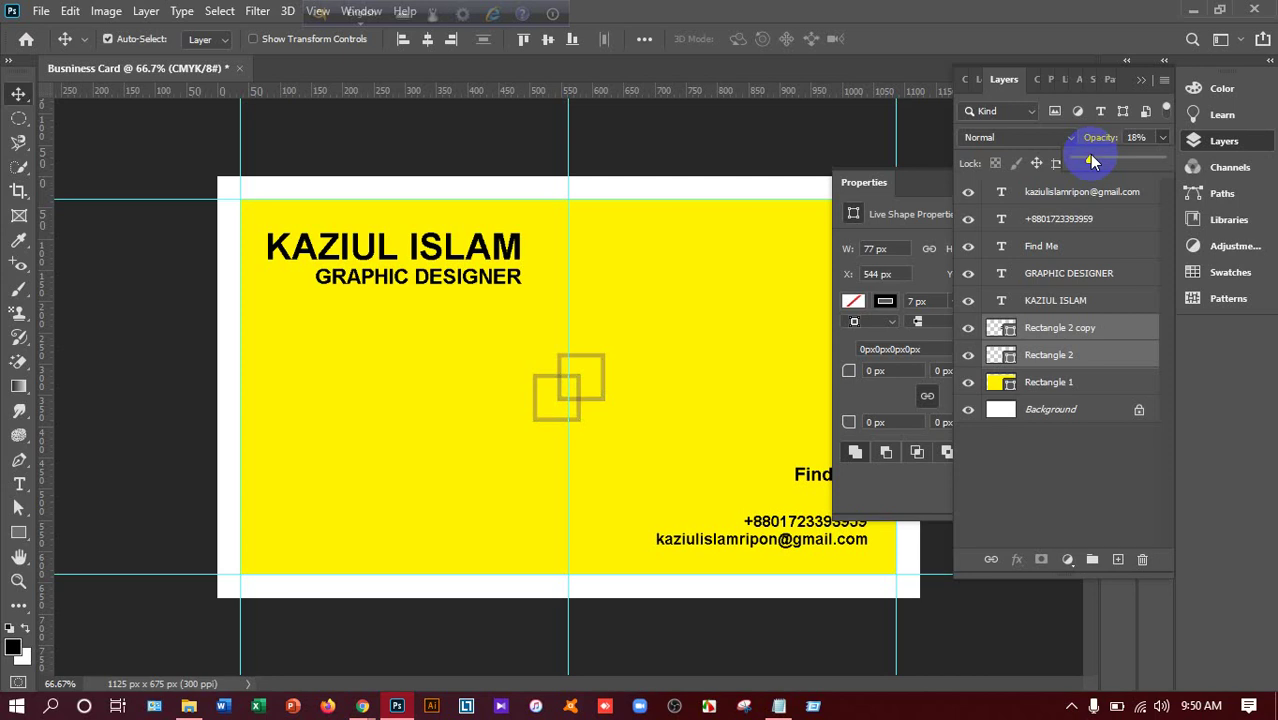
click(1144, 80)
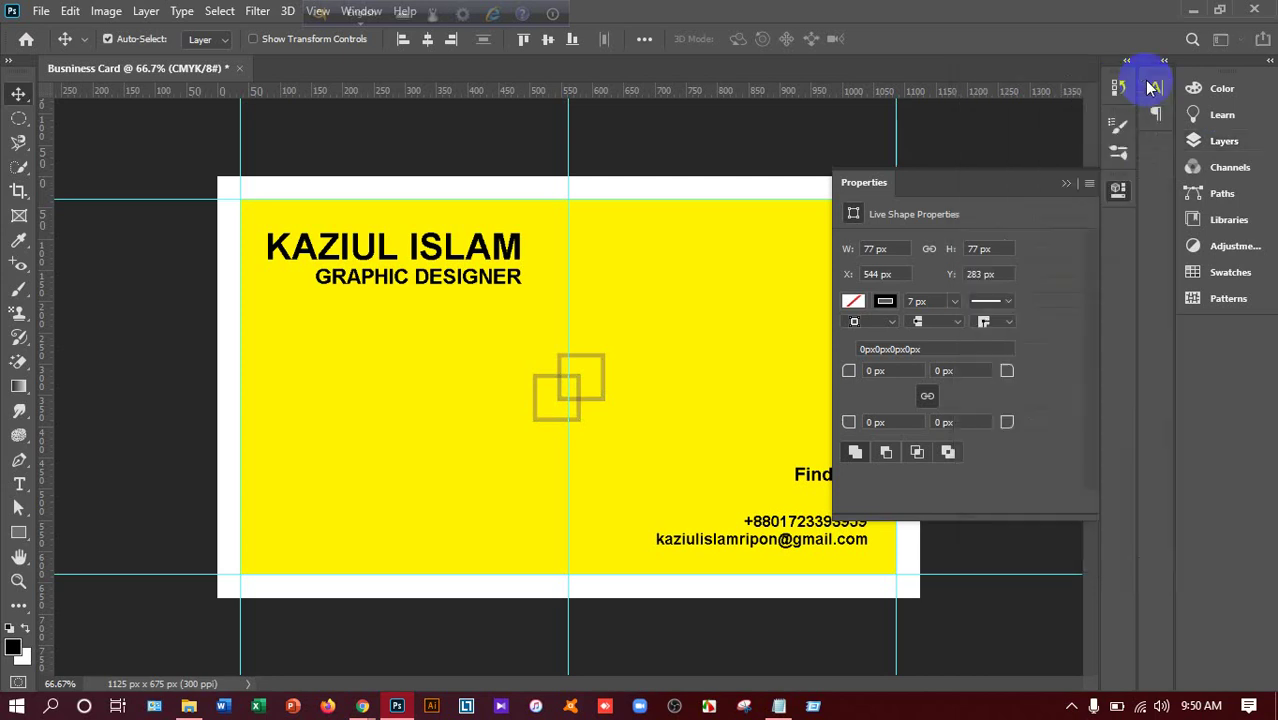
click(1064, 183)
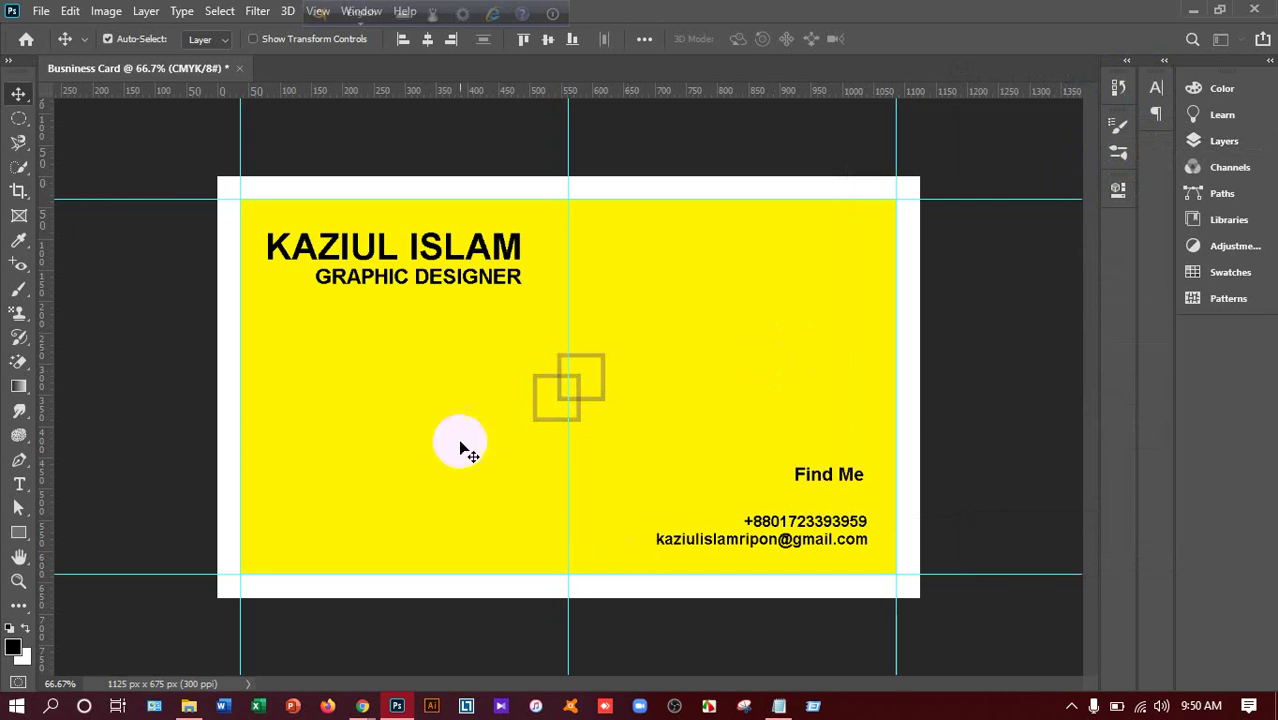
Save the card to the Desktop as Busniness Card.psd with Maximize Compatibility on.
click(41, 12)
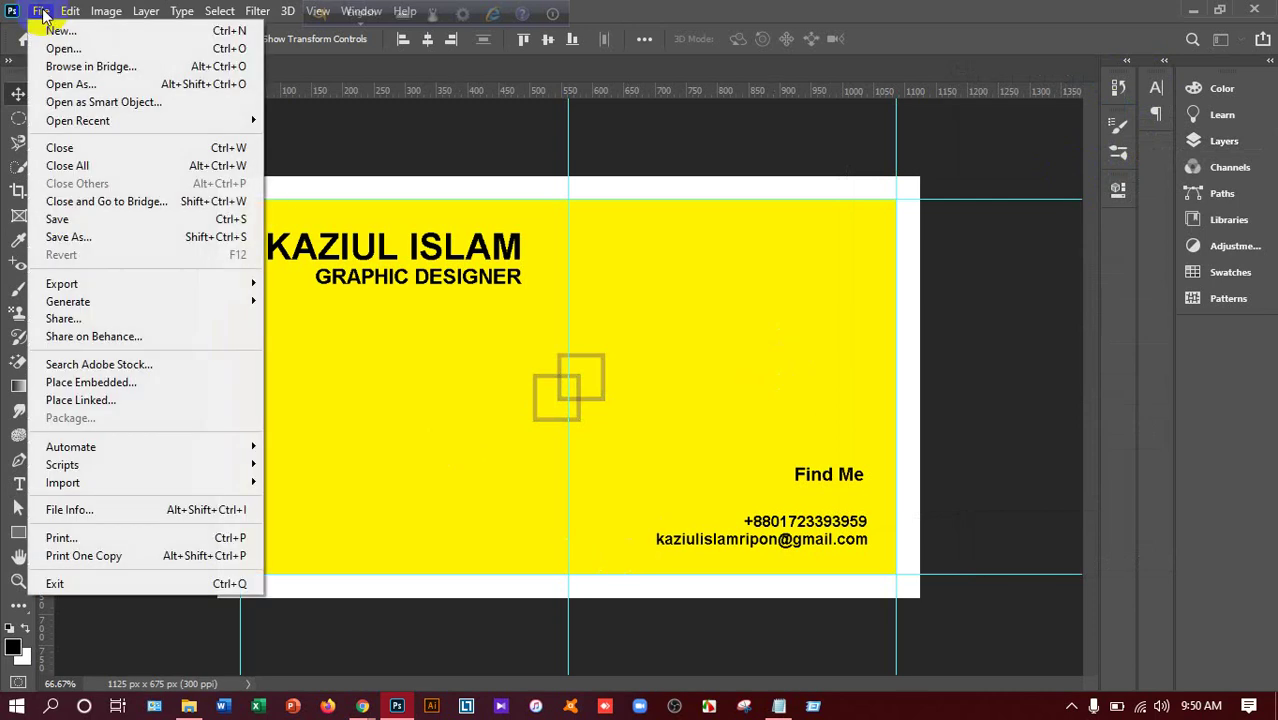
click(102, 245)
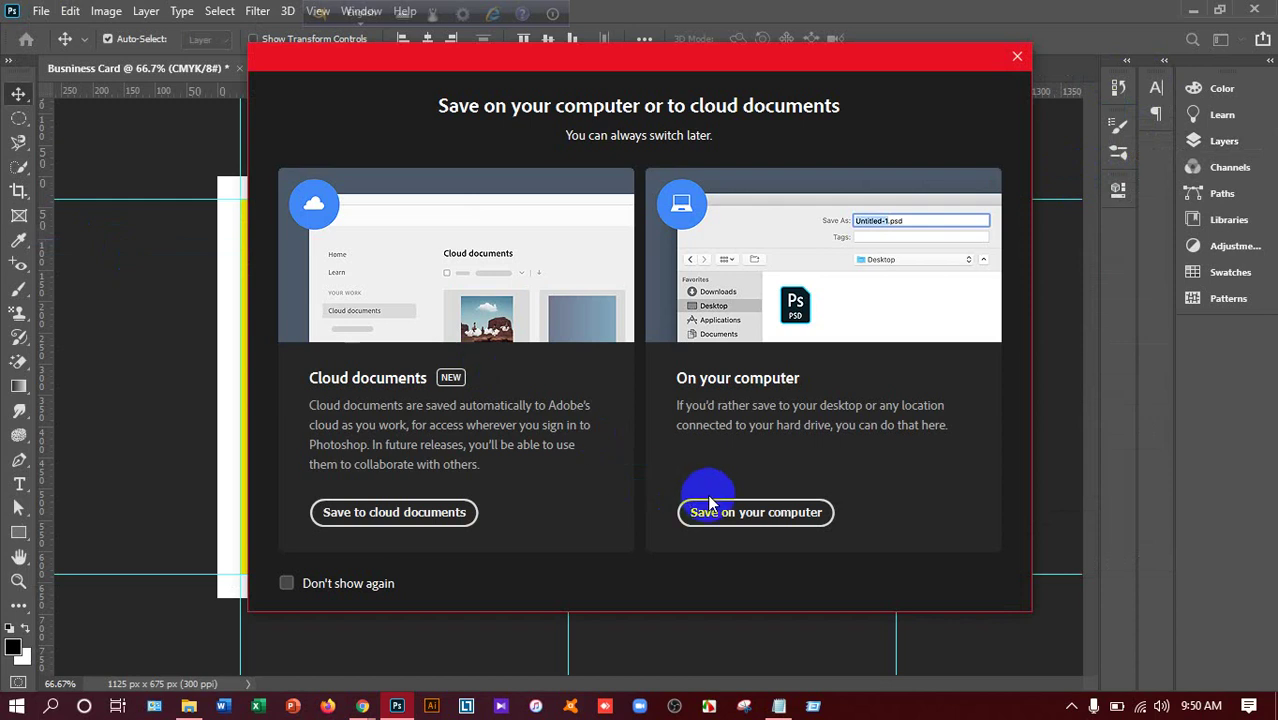
click(708, 500)
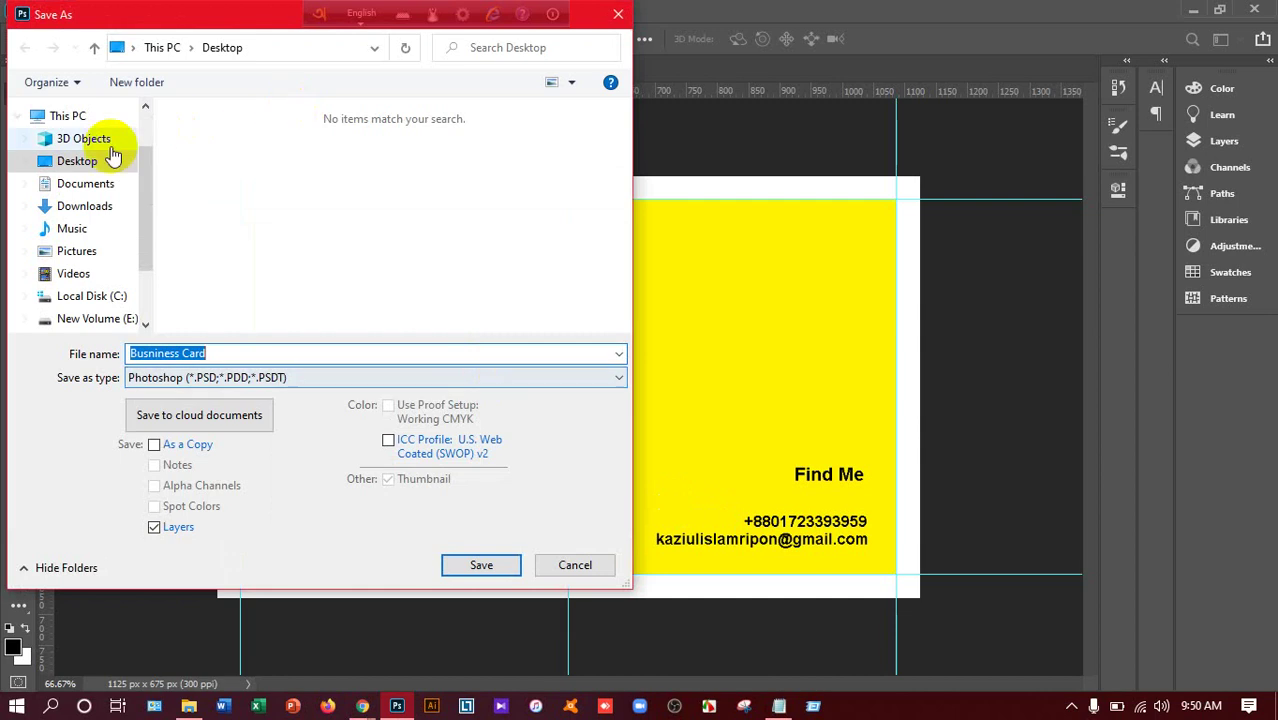
click(103, 164)
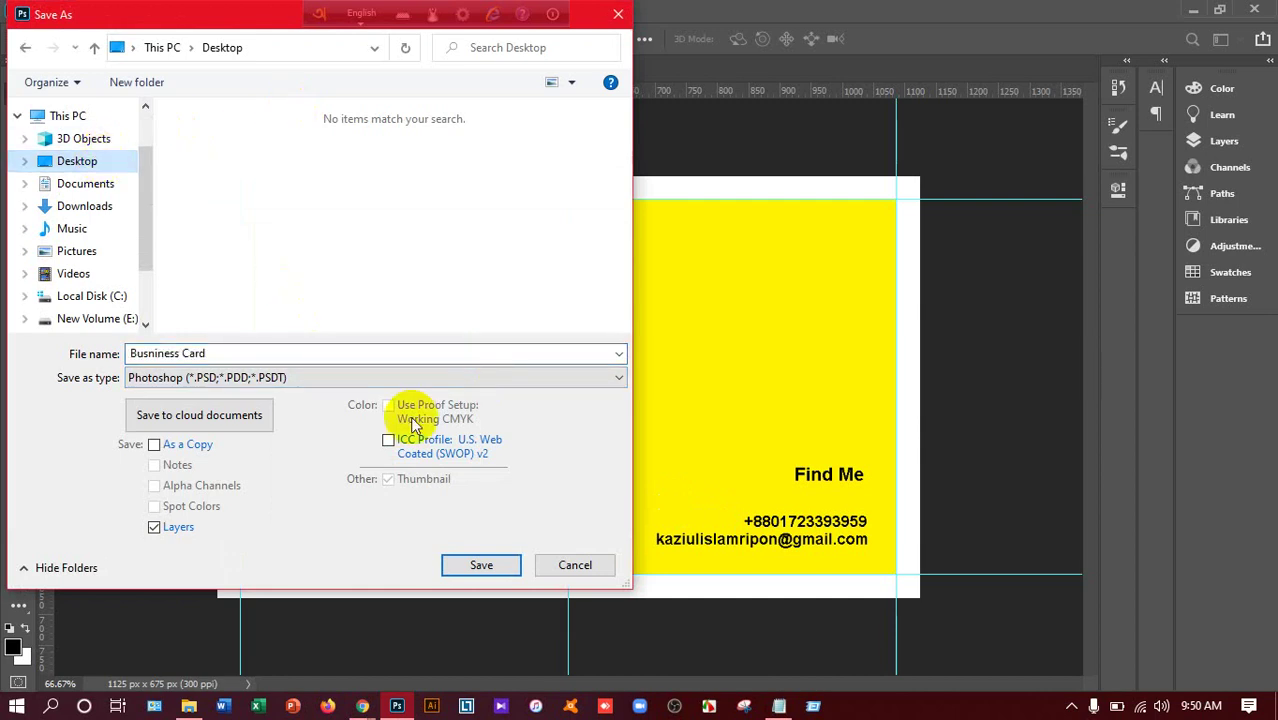
click(470, 565)
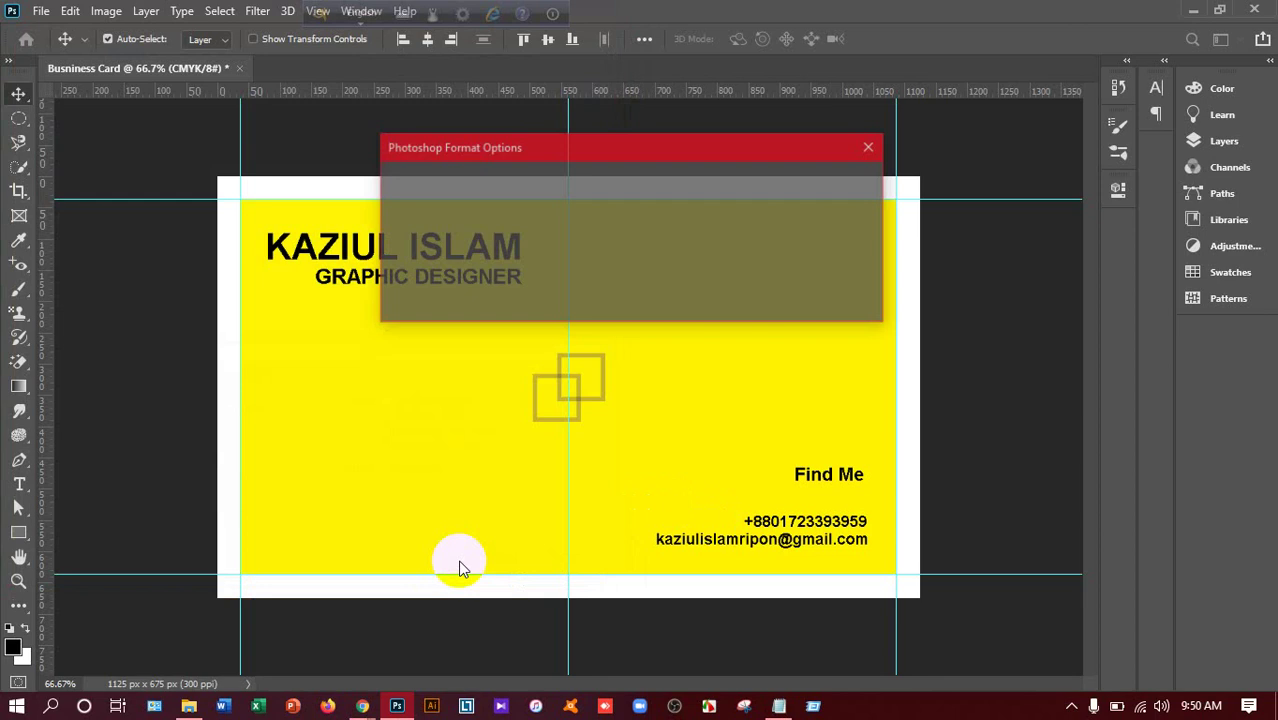
click(845, 180)
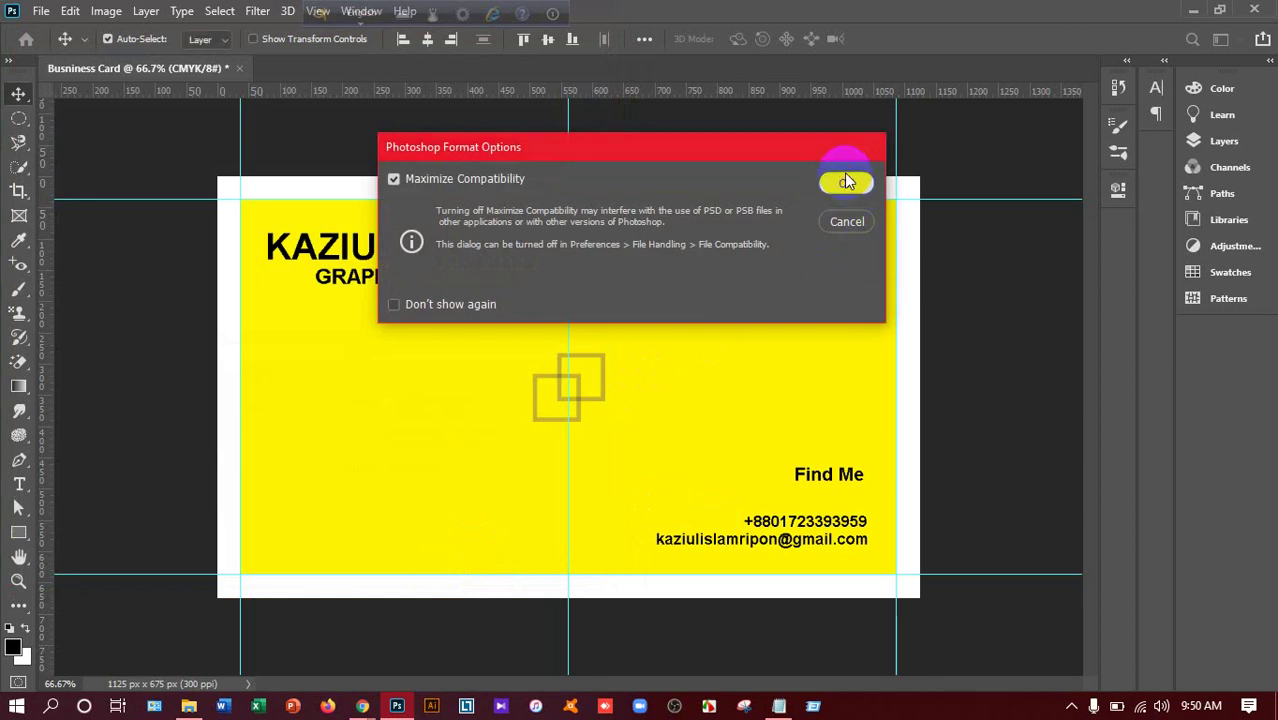